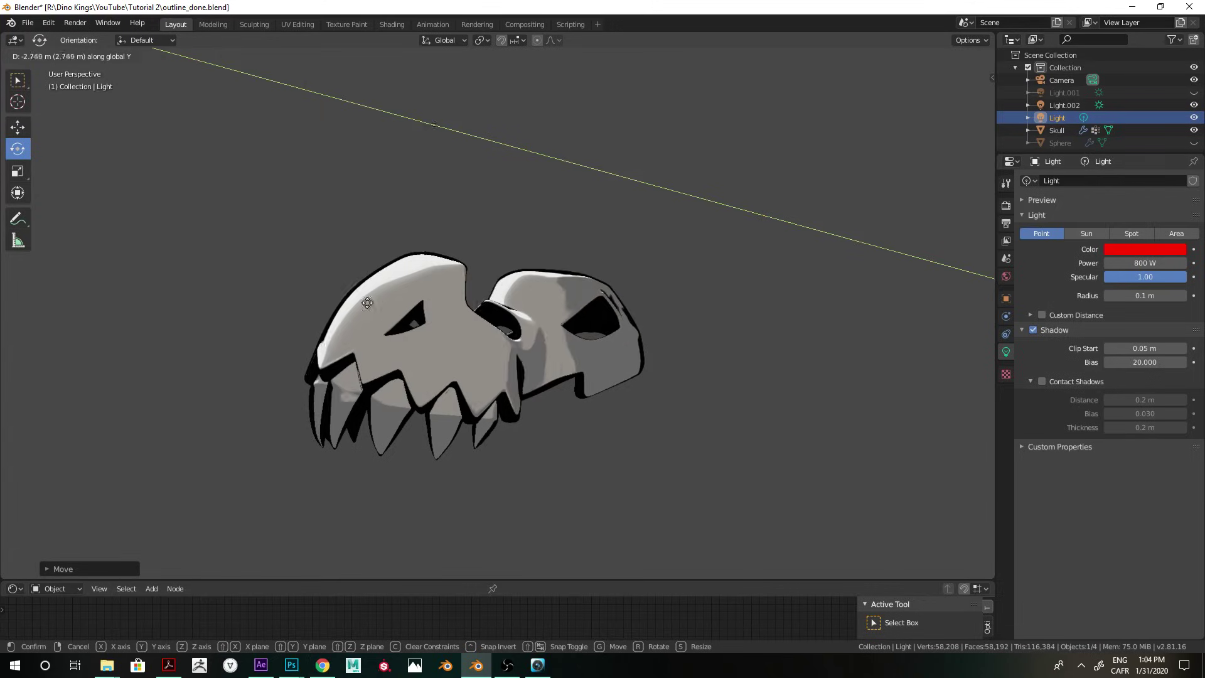
- Move the red point light around the skull and the sphere to preview the toon shading
click(398, 293)
scroll(668, 305, down, 3)
mouse_move(668, 305)
middle_down()
mouse_move(563, 304)
mouse_move(661, 304)
middle_up()
scroll(645, 307, up, 3)
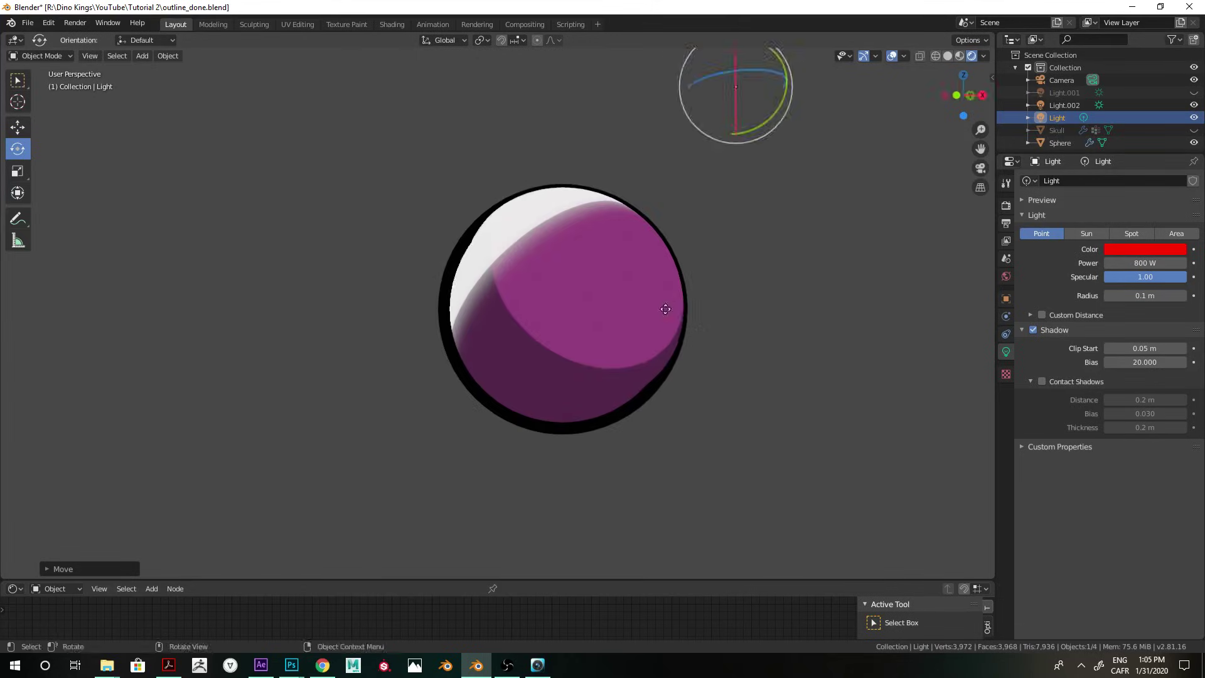
key(g)
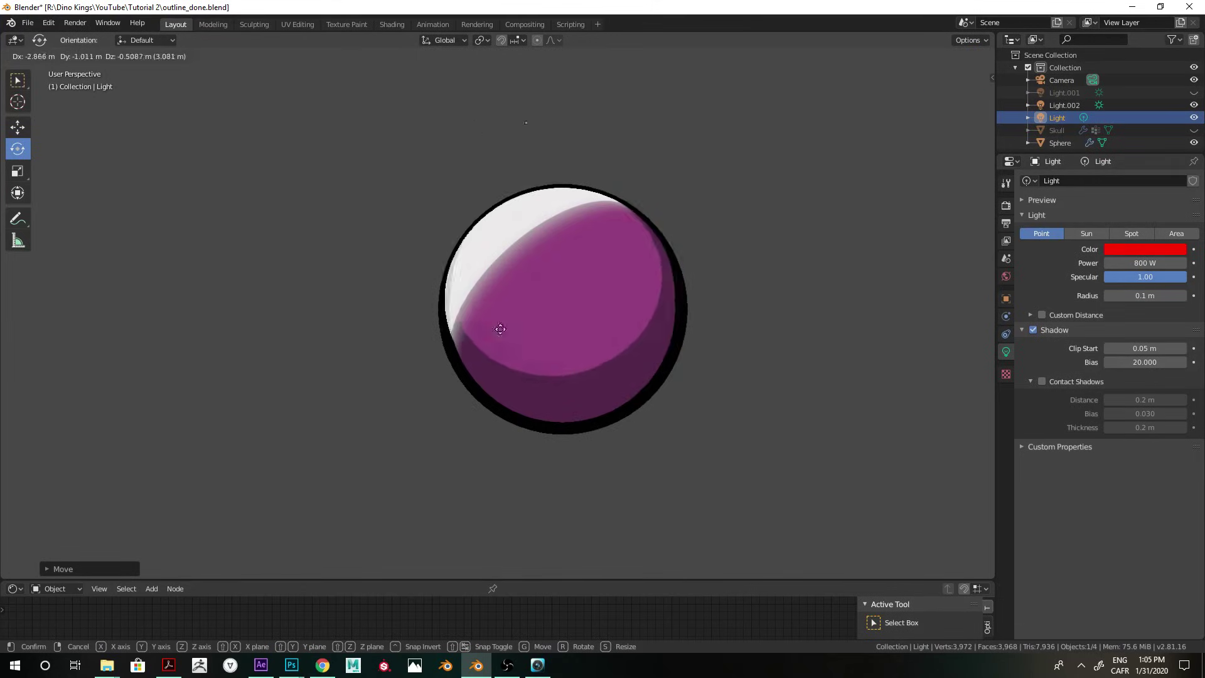
click(713, 134)
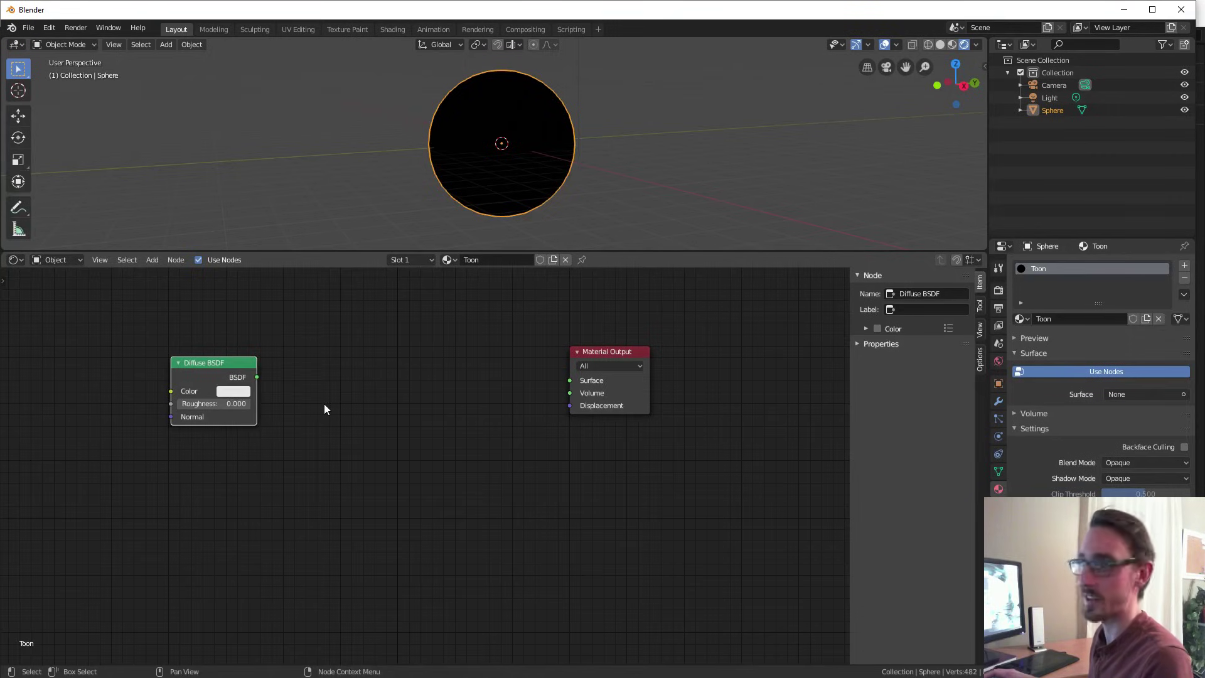
- Add a Shader to RGB node between the Diffuse BSDF and Material Output nodes of the Toon material
key(shift+a)
mouse_move(323, 404)
text(shader)
click(390, 449)
click(301, 370)
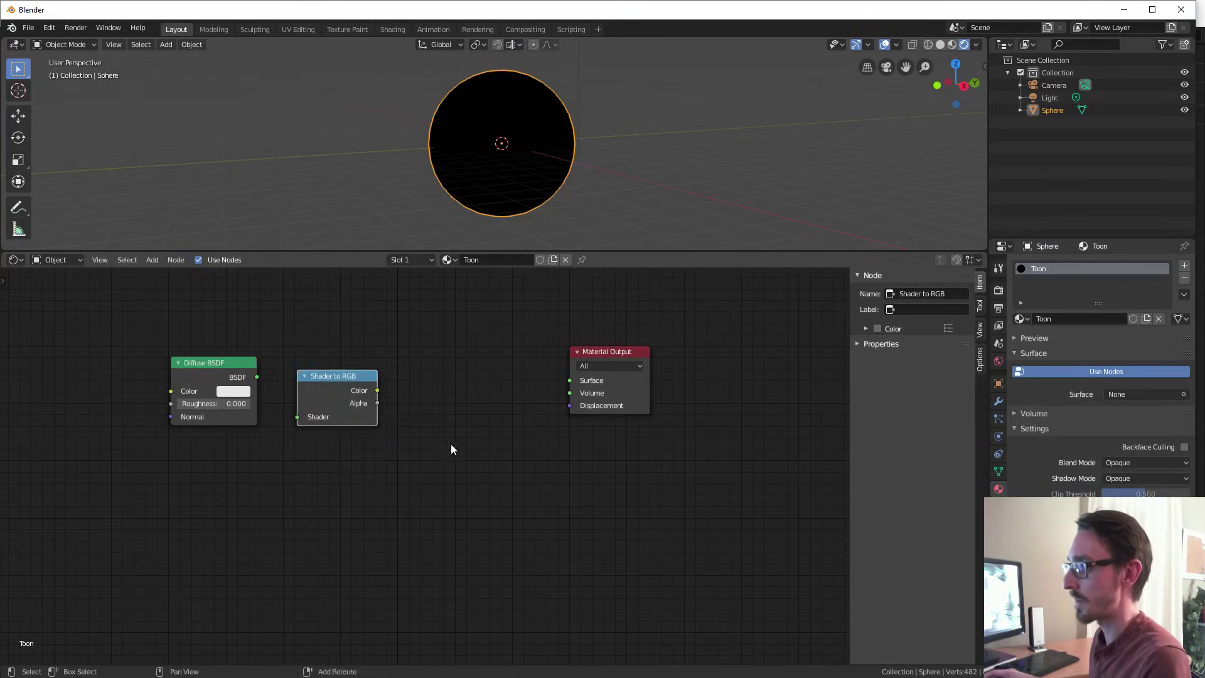
key(shift+a)
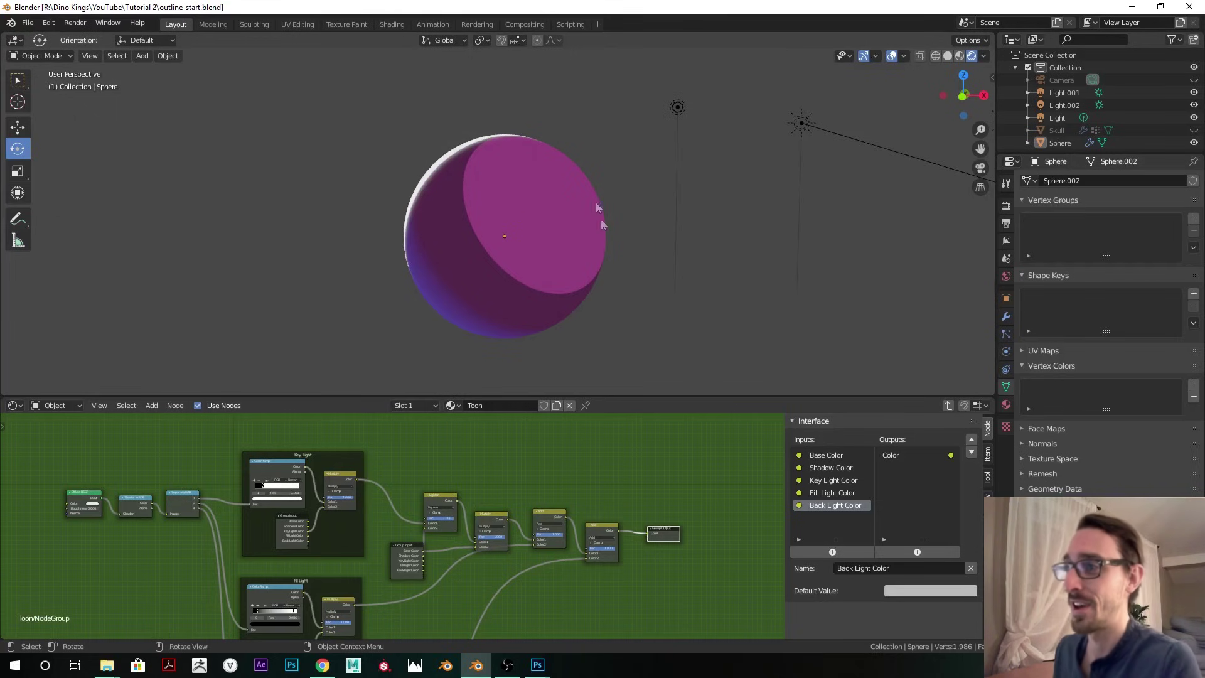
- Display the sphere's Toon material properties and enlarge the 3D viewport over the node editor
click(566, 225)
click(1006, 404)
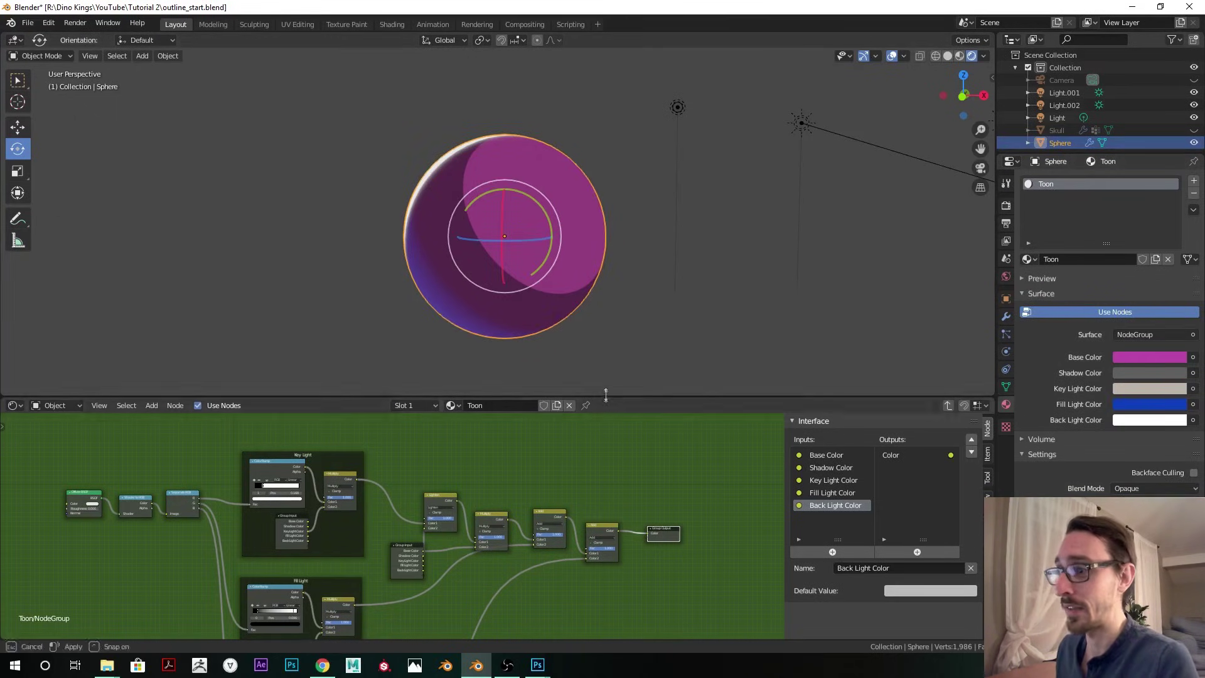
drag(602, 397, 602, 297)
scroll(422, 587, up, 3)
scroll(477, 439, down, 4)
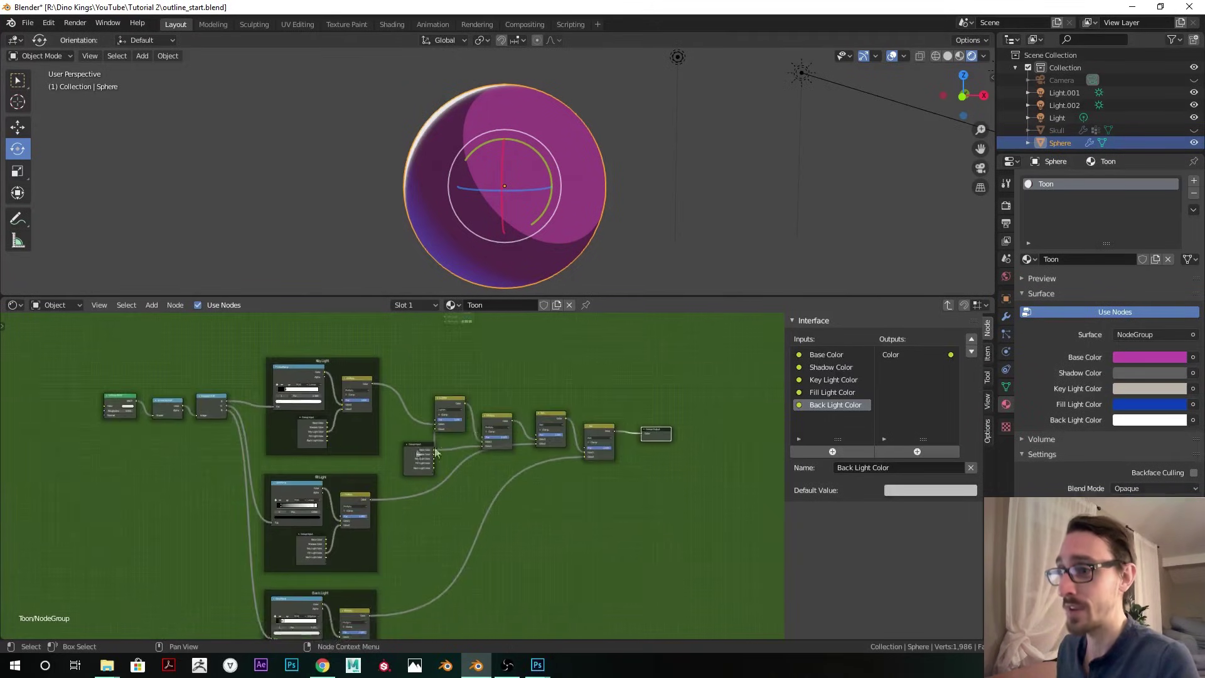
drag(571, 296, 590, 484)
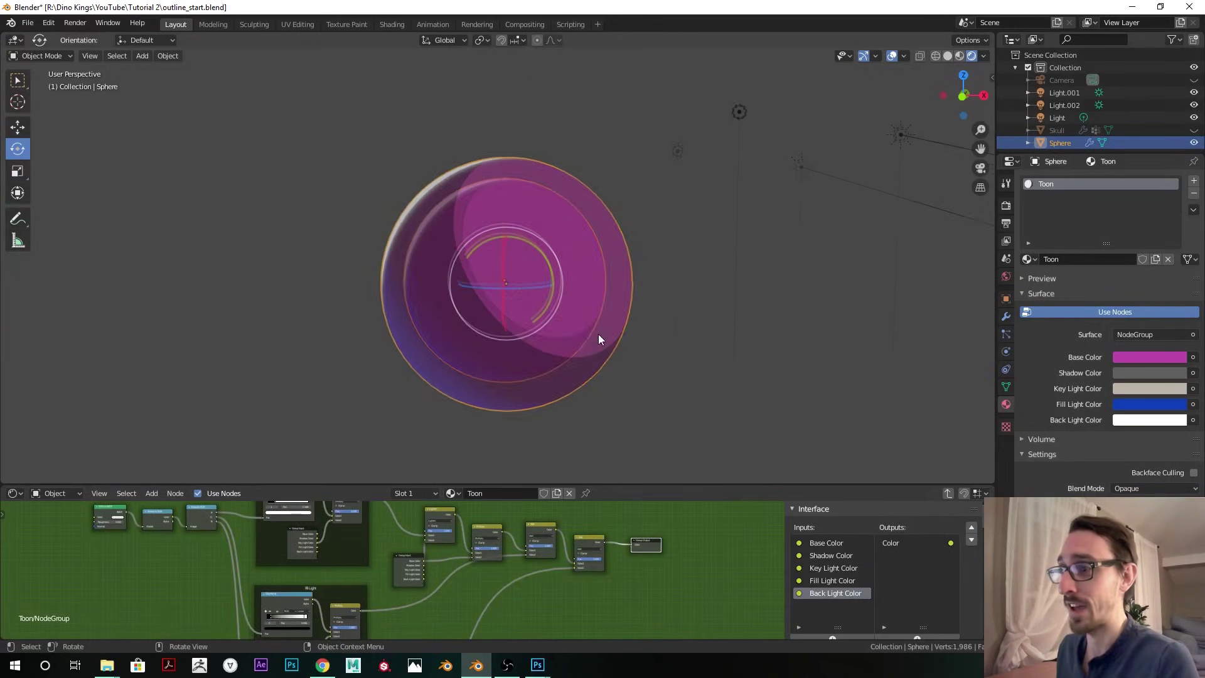
click(631, 200)
mouse_move(495, 284)
middle_down()
mouse_move(604, 300)
mouse_move(585, 300)
mouse_move(644, 326)
middle_up()
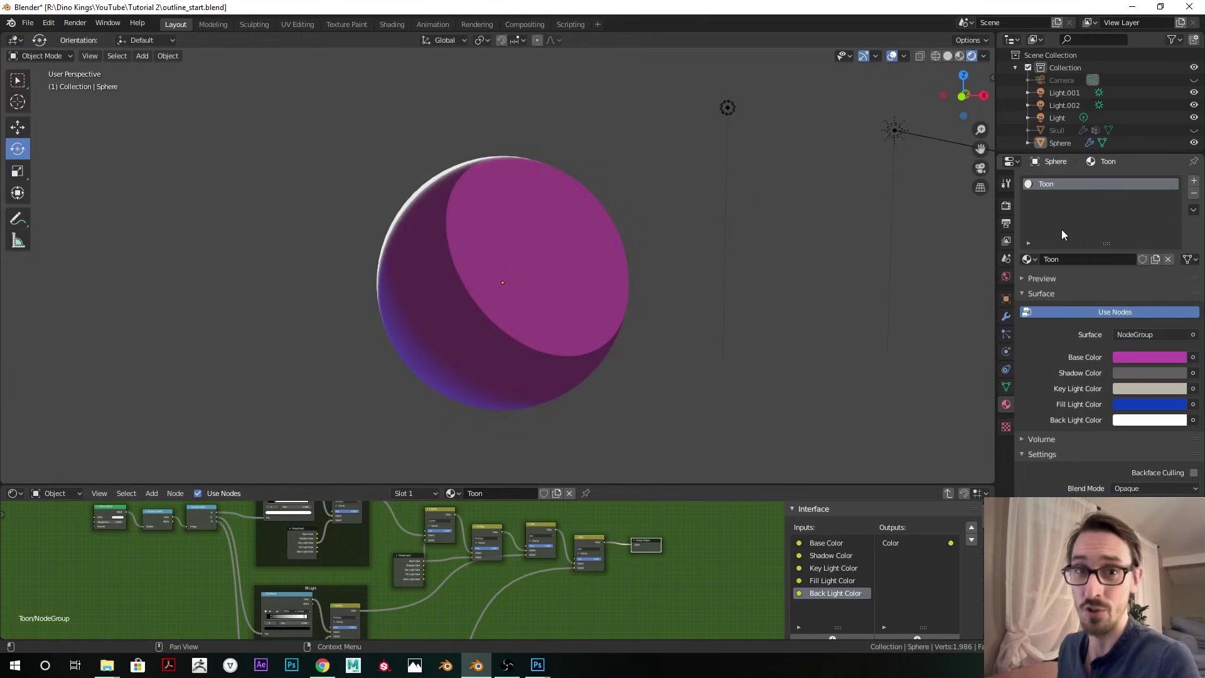
- Add a second material to the sphere with an Emission surface and set its color to black
click(1193, 182)
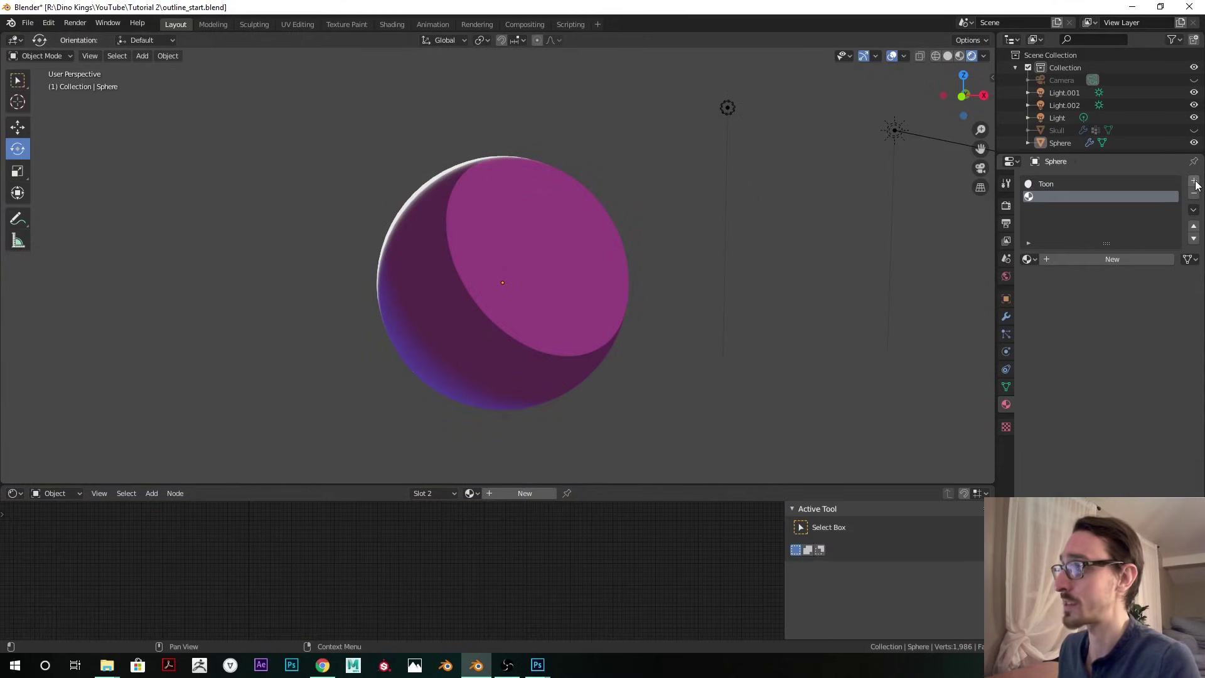
click(1105, 262)
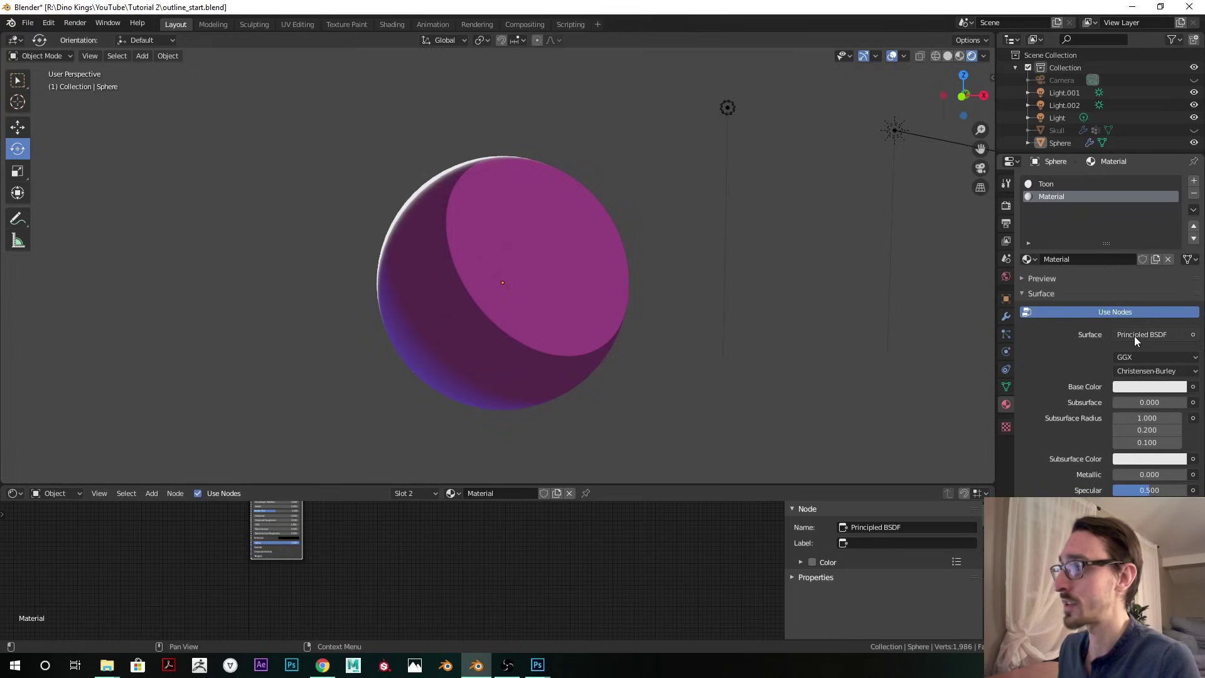
click(1134, 335)
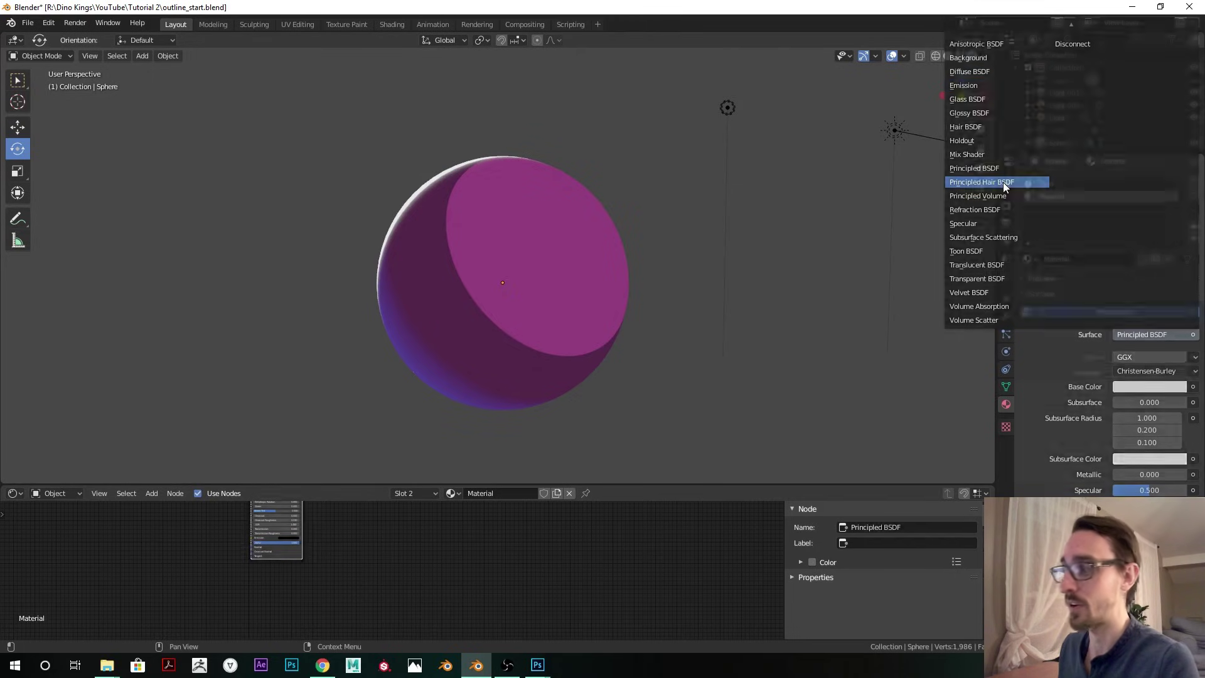
key(e)
click(1135, 357)
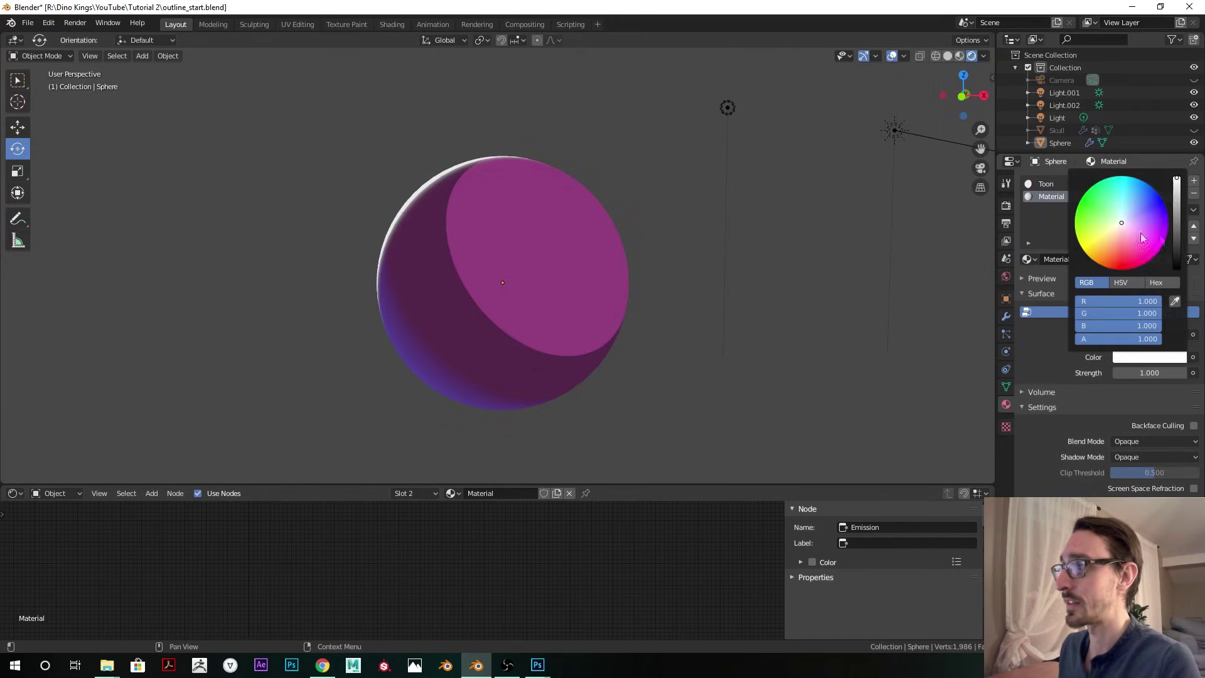
drag(1180, 198, 1177, 269)
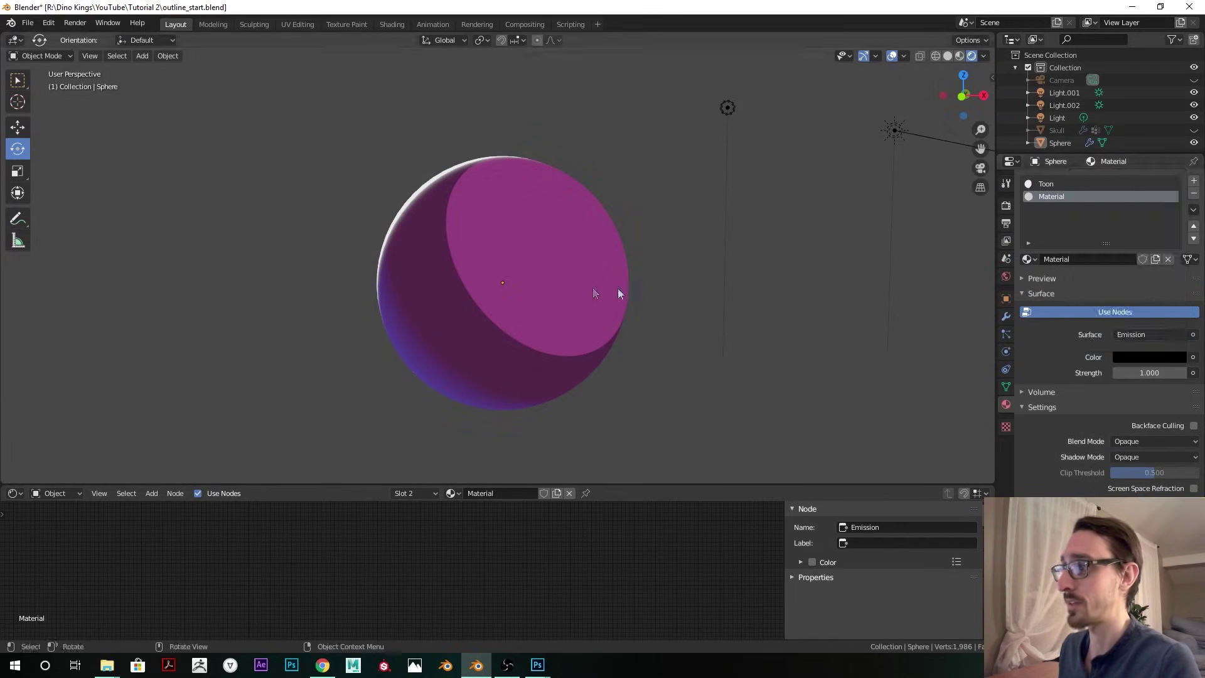
- Add a Solidify modifier to the sphere and set its Material Index Offset to 1
click(1006, 317)
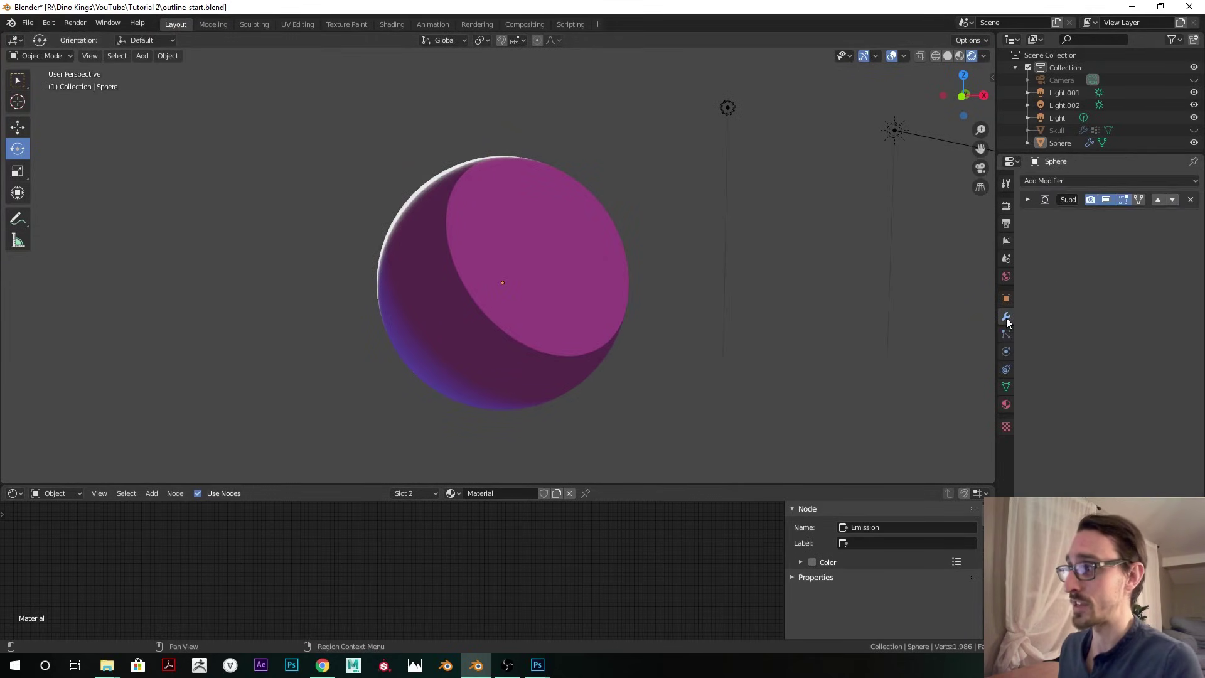
click(1083, 182)
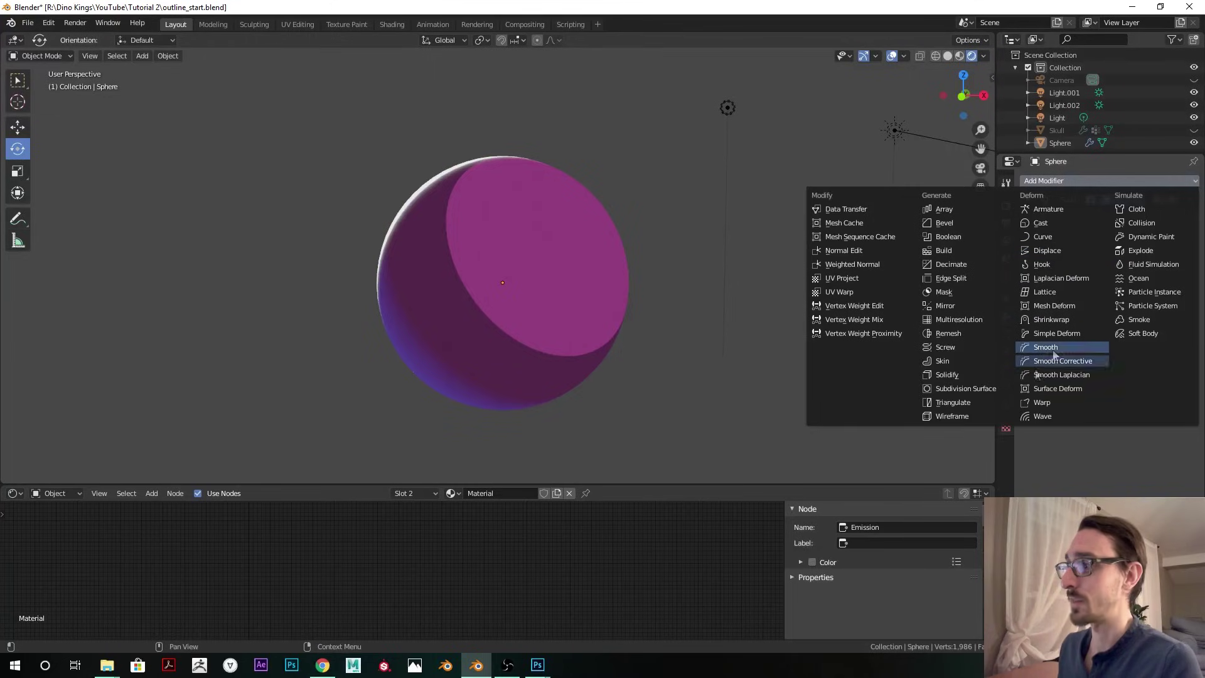
click(965, 377)
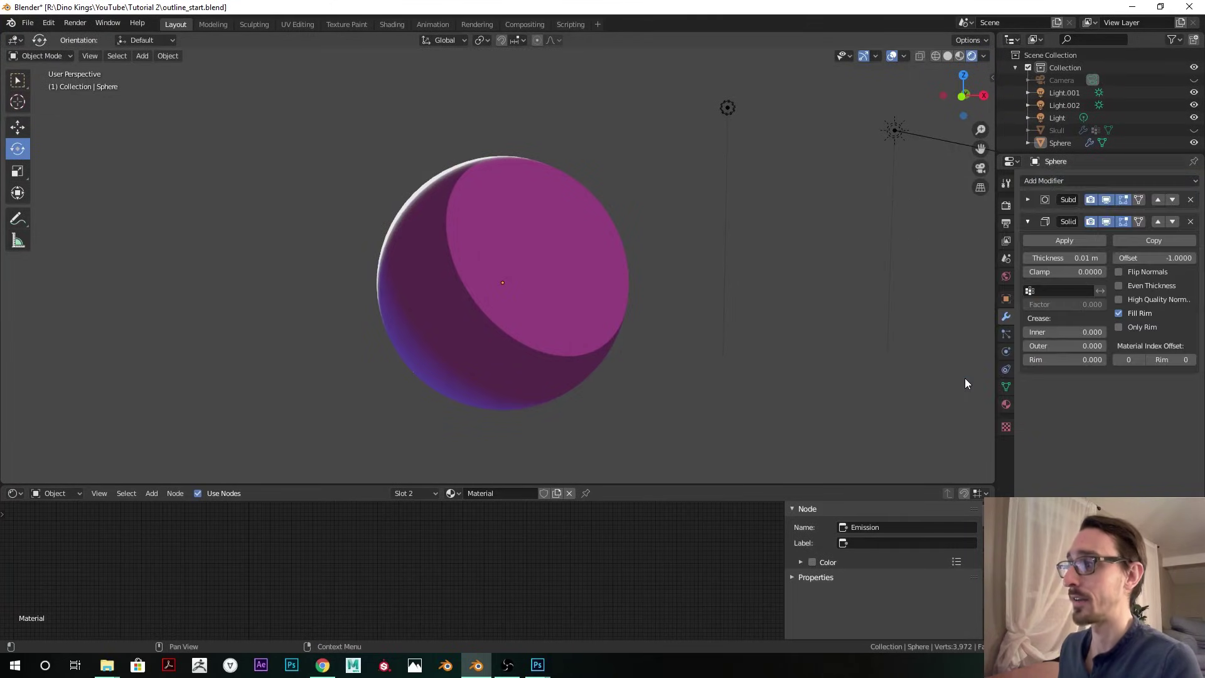
click(1139, 361)
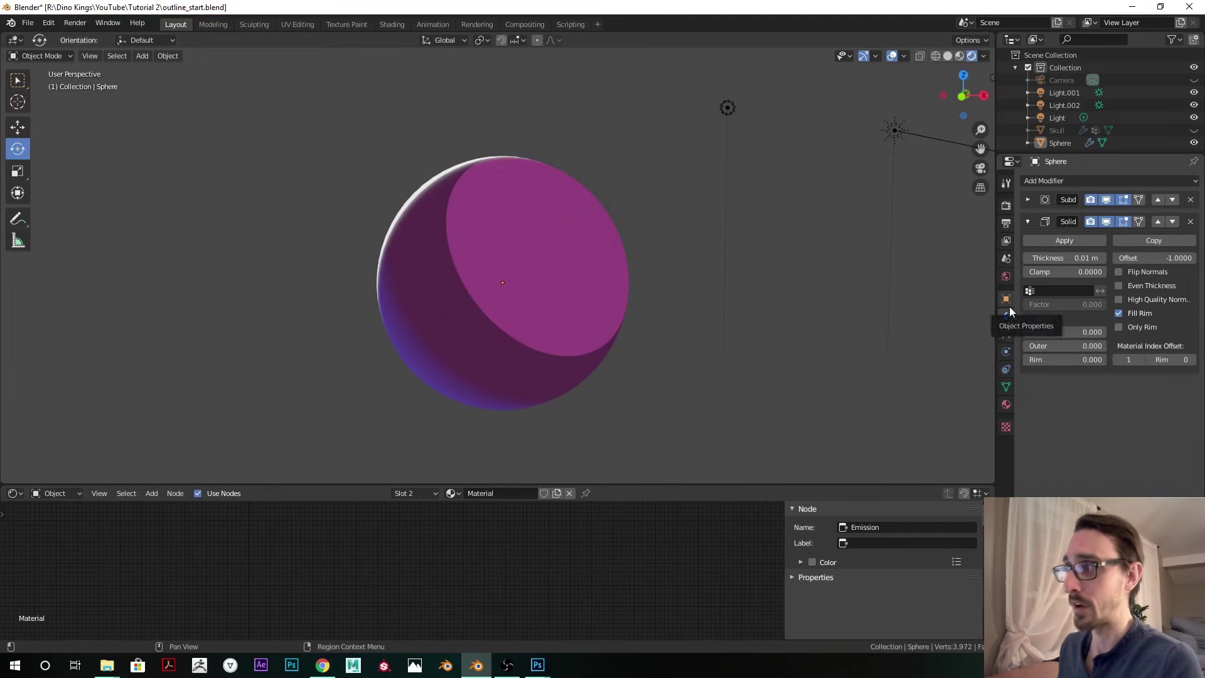
- Rename the sphere's black emission material to Outline
click(595, 296)
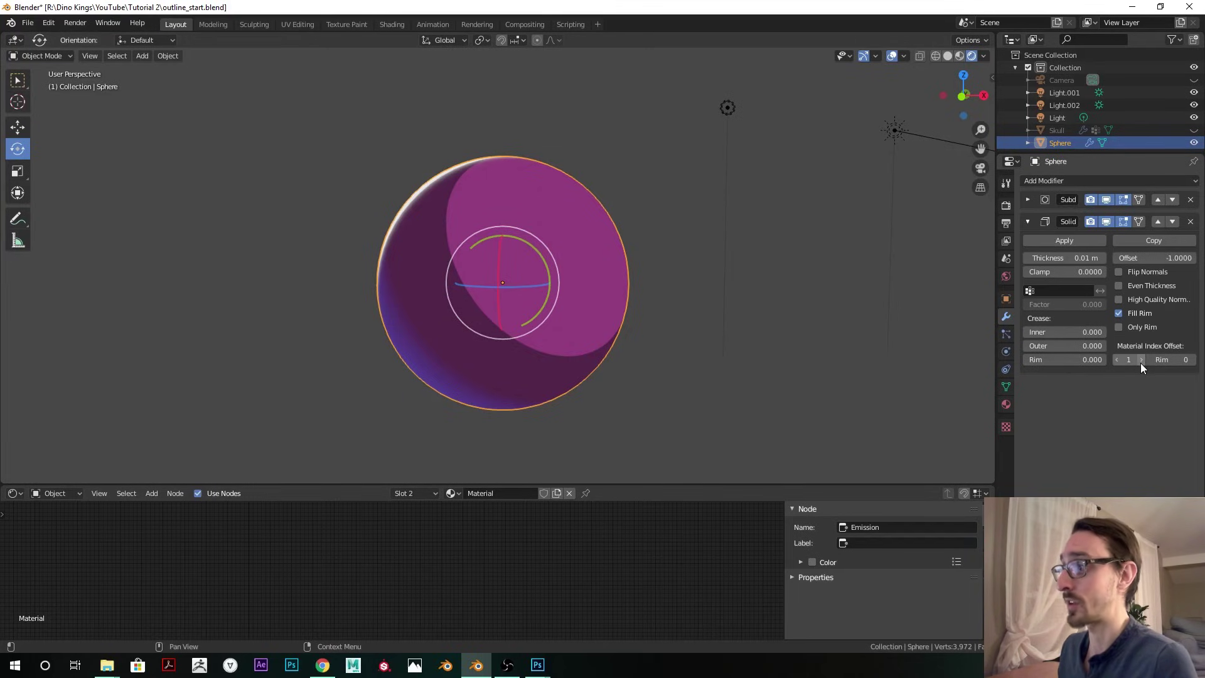
click(1004, 406)
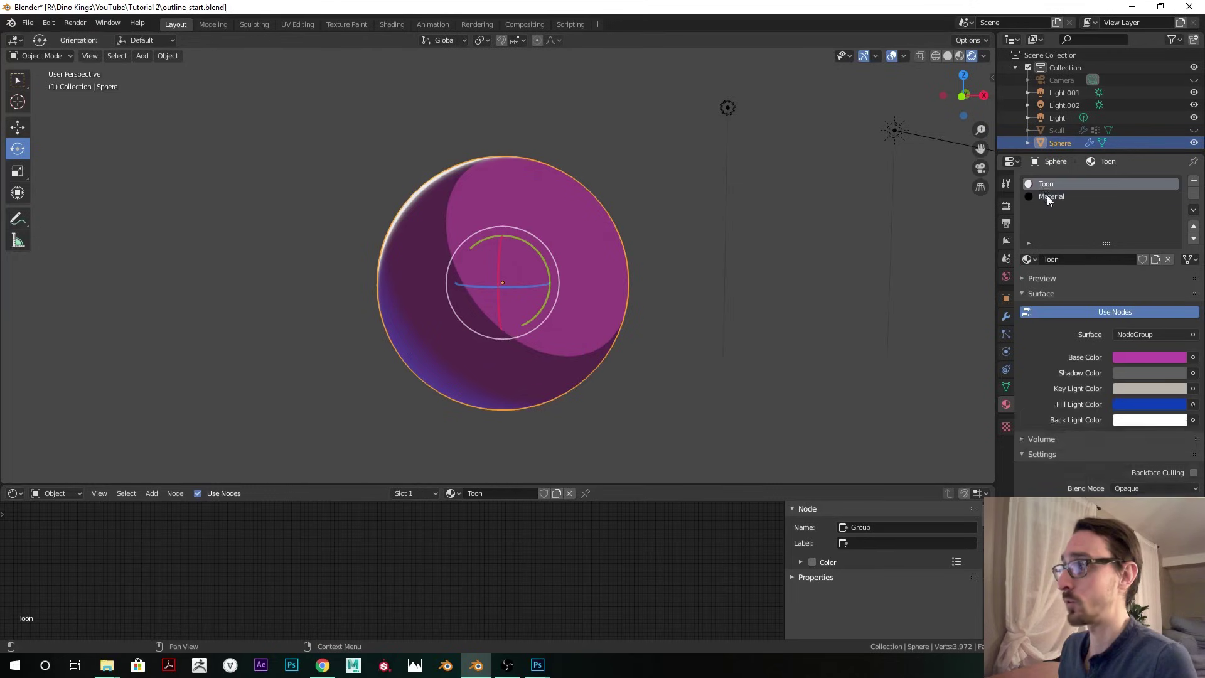
click(1081, 256)
text(Outl)
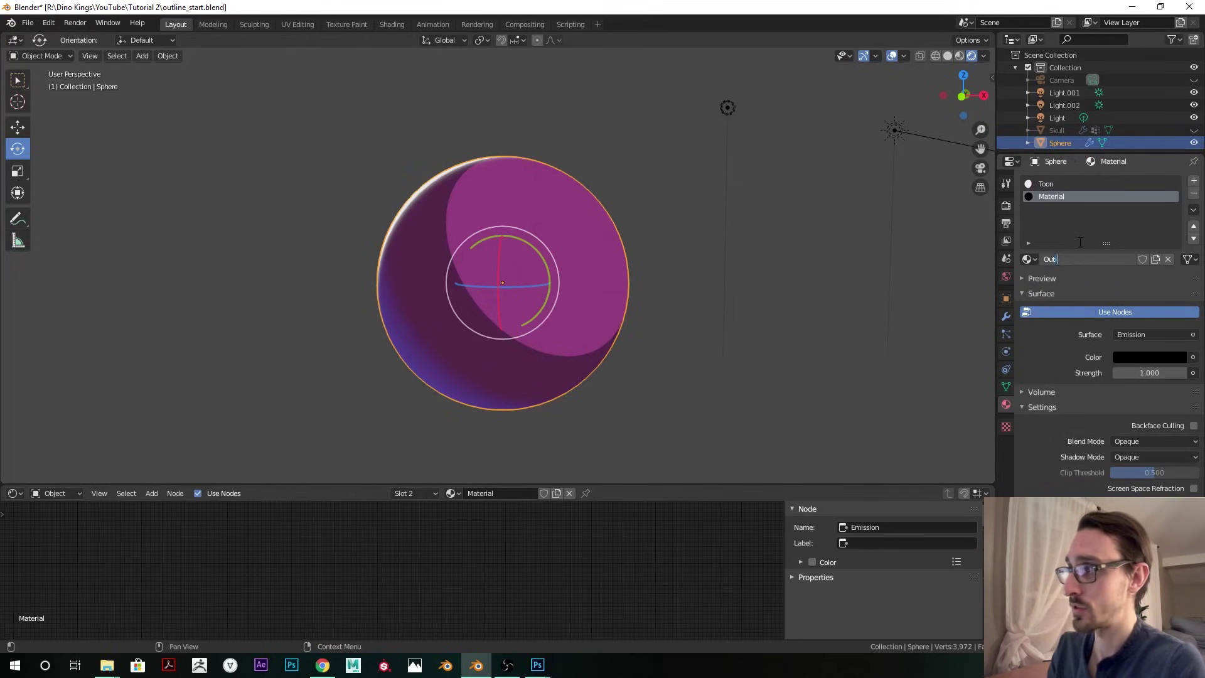
text(ine)
key(Return)
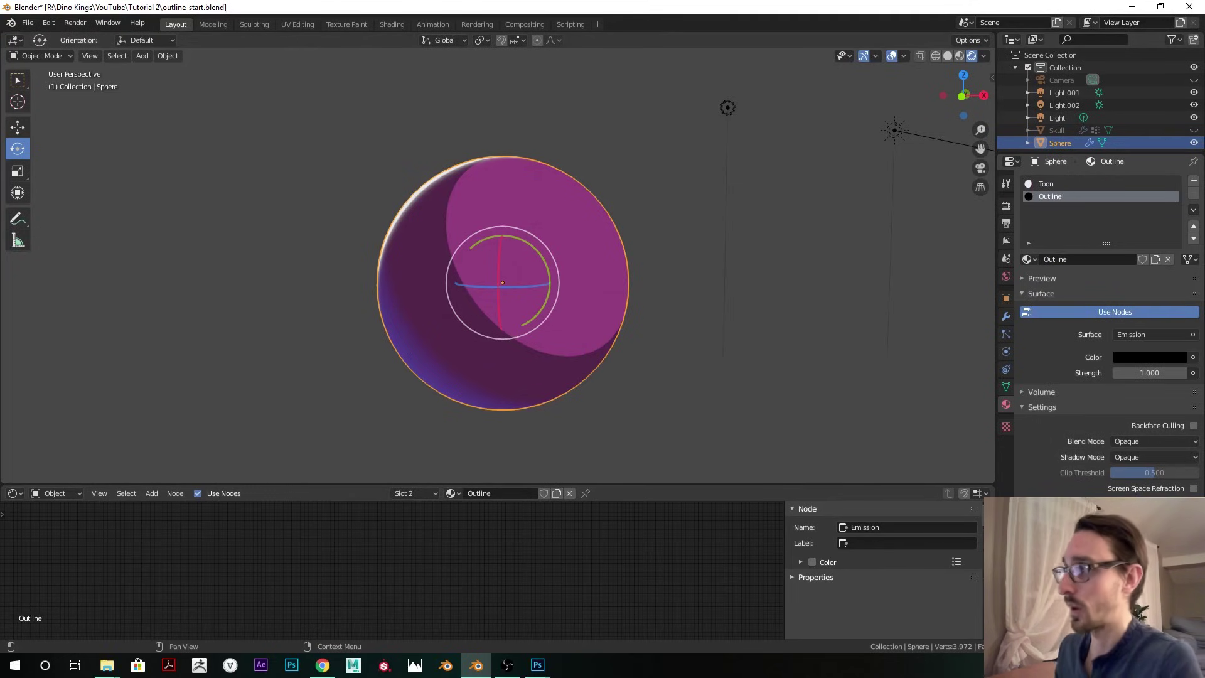
- Enable Flip Normals on the sphere's Solidify modifier
click(1005, 316)
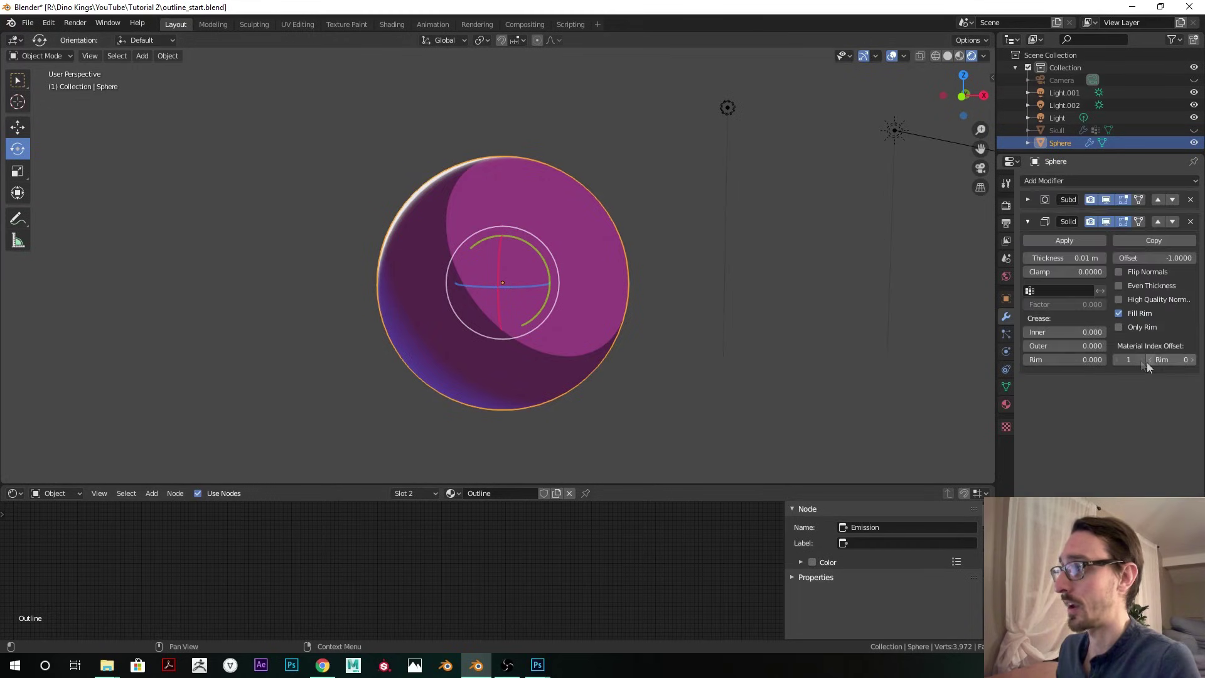
click(1006, 404)
click(1006, 316)
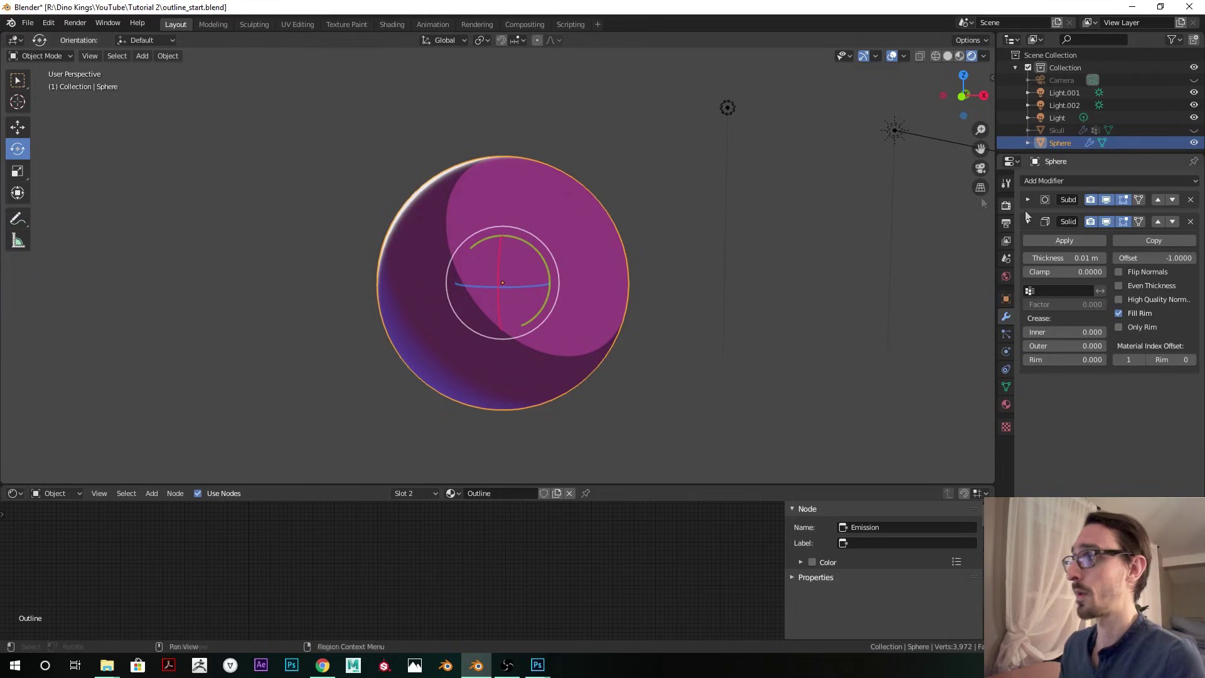
click(1118, 271)
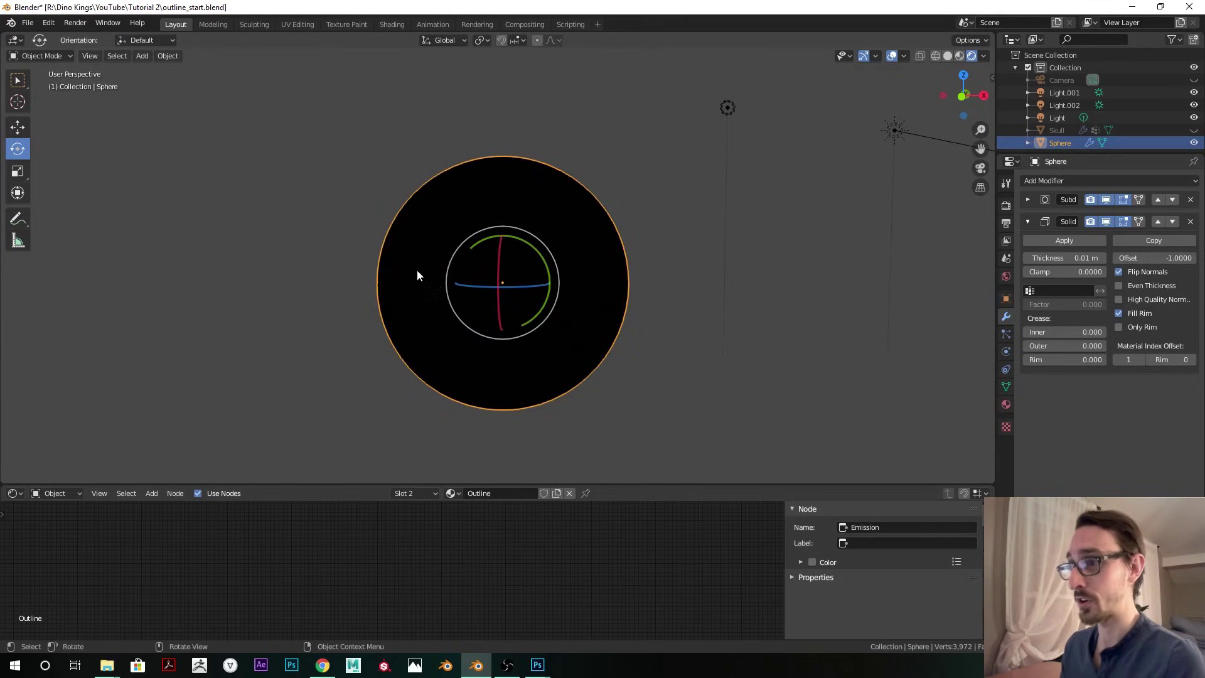
- Enable Backface Culling for the Outline material
click(1006, 404)
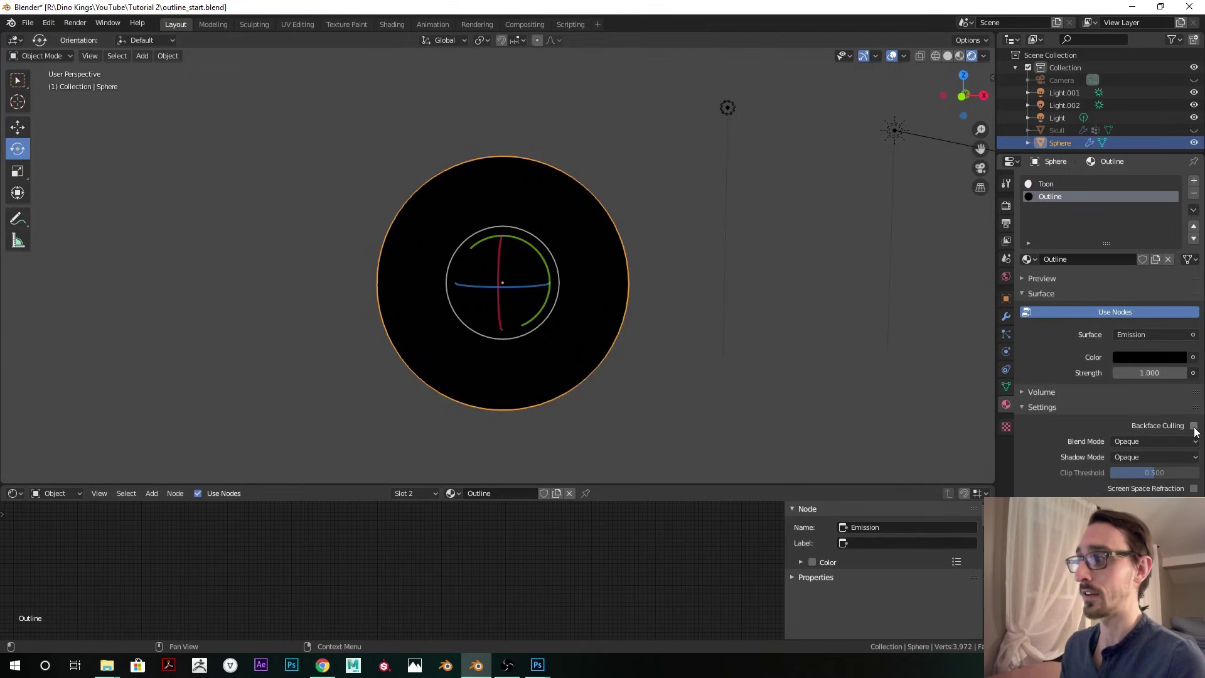
middle_drag(600, 262, 627, 251)
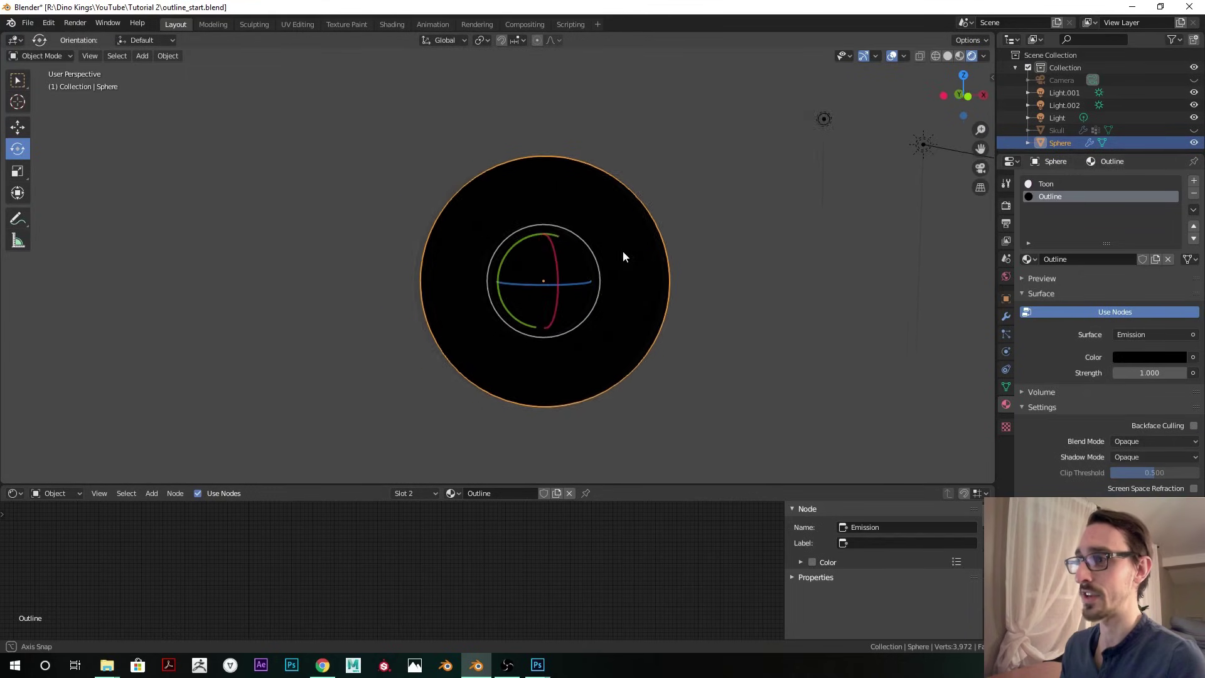
scroll(627, 251, up, 2)
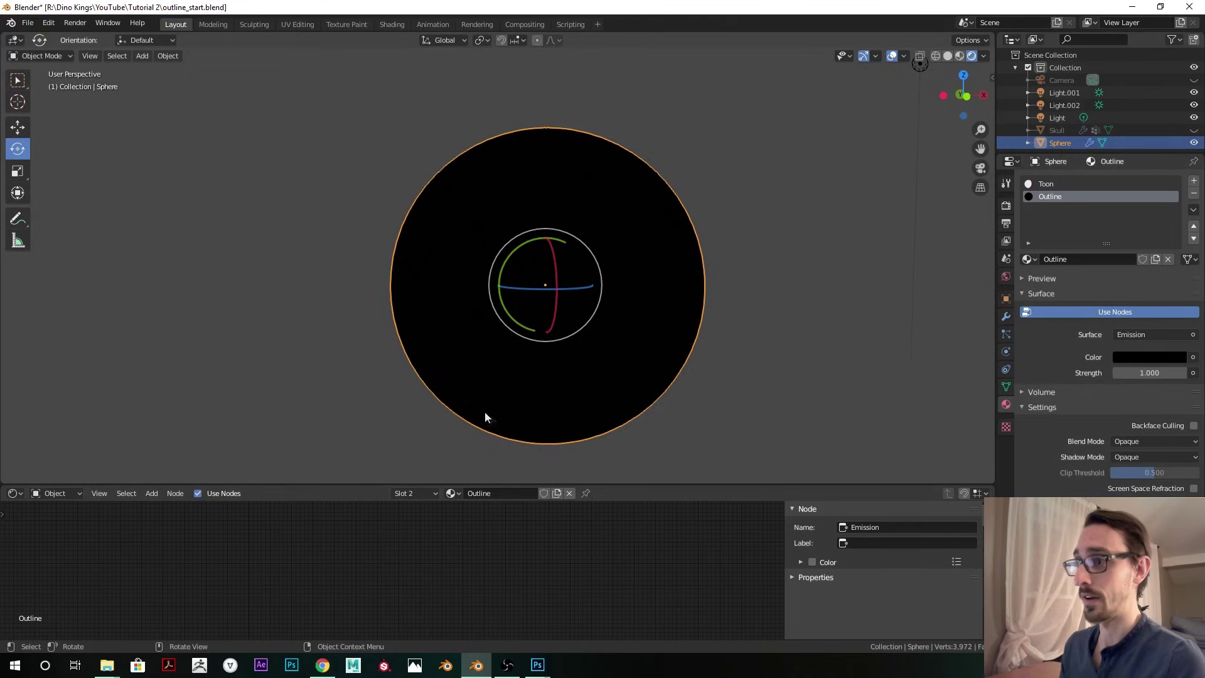
middle_drag(536, 410, 671, 352)
scroll(677, 246, down, 2)
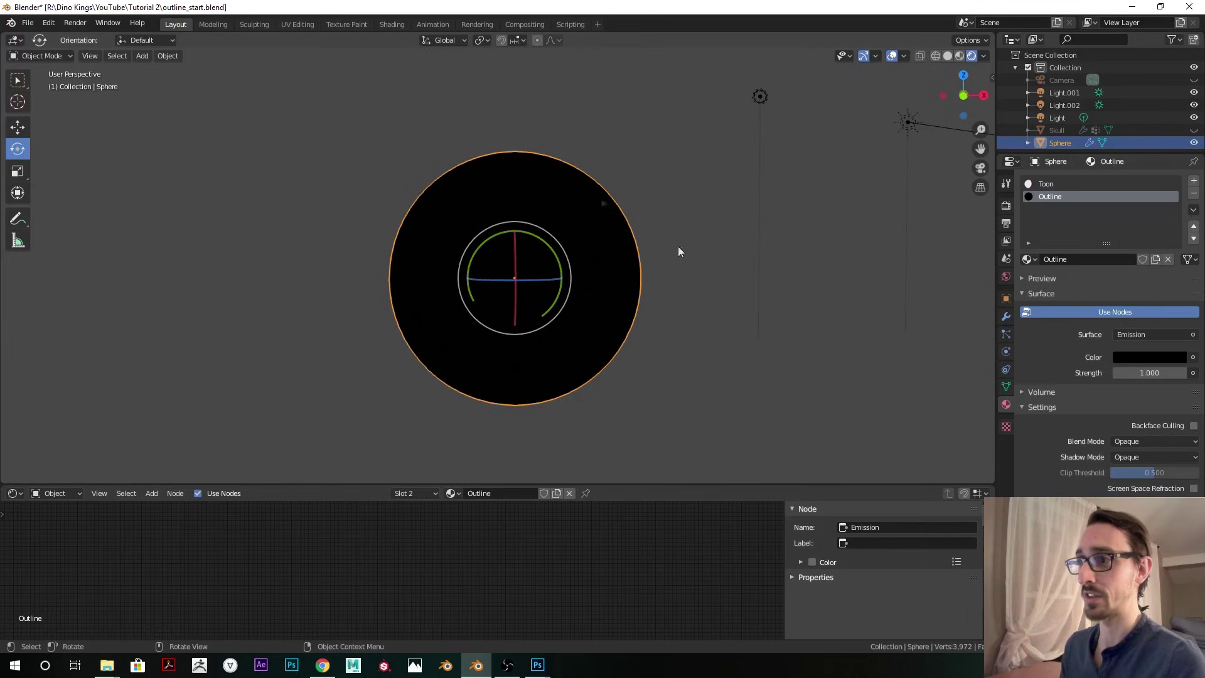
click(1193, 426)
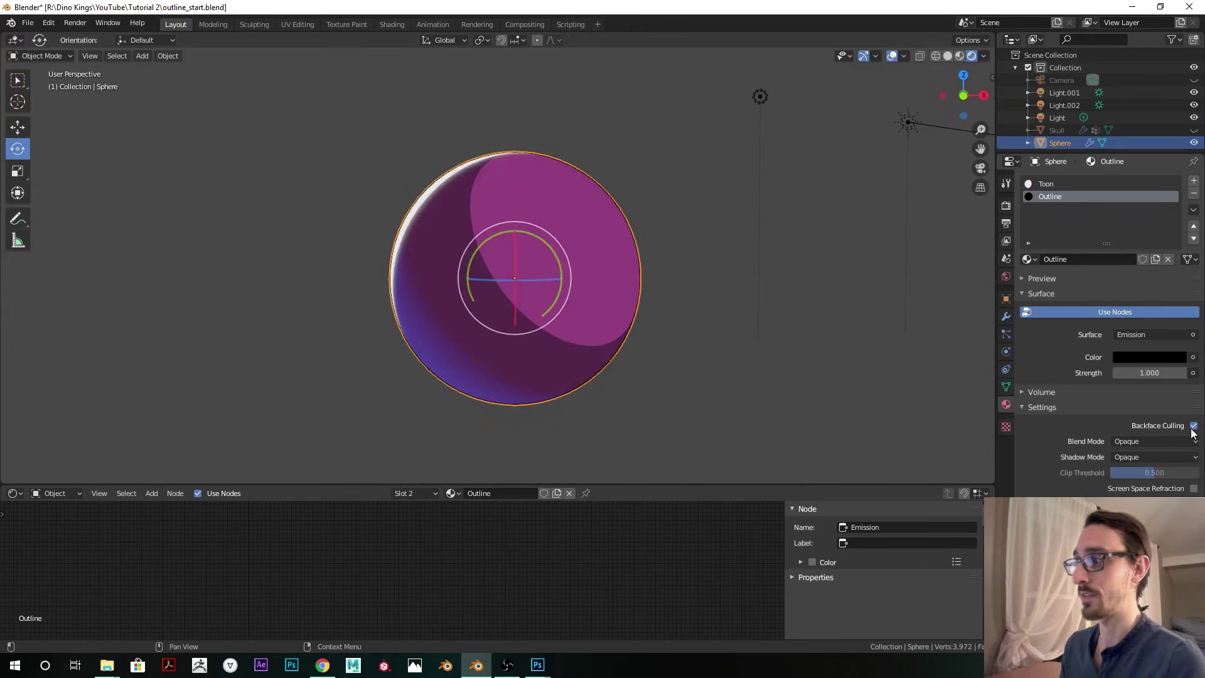
- Set the Solidify modifier's thickness to 0.036 m to thicken the sphere's outline
scroll(728, 341, up, 2)
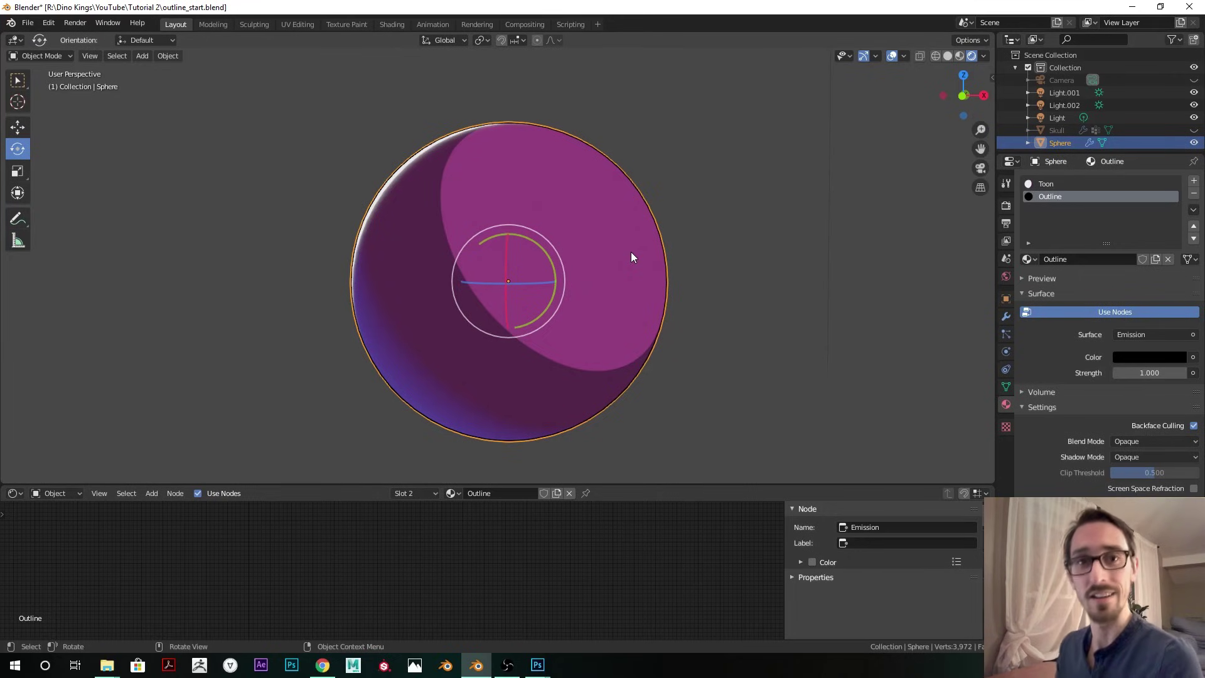
click(1006, 316)
drag(1065, 258, 1061, 258)
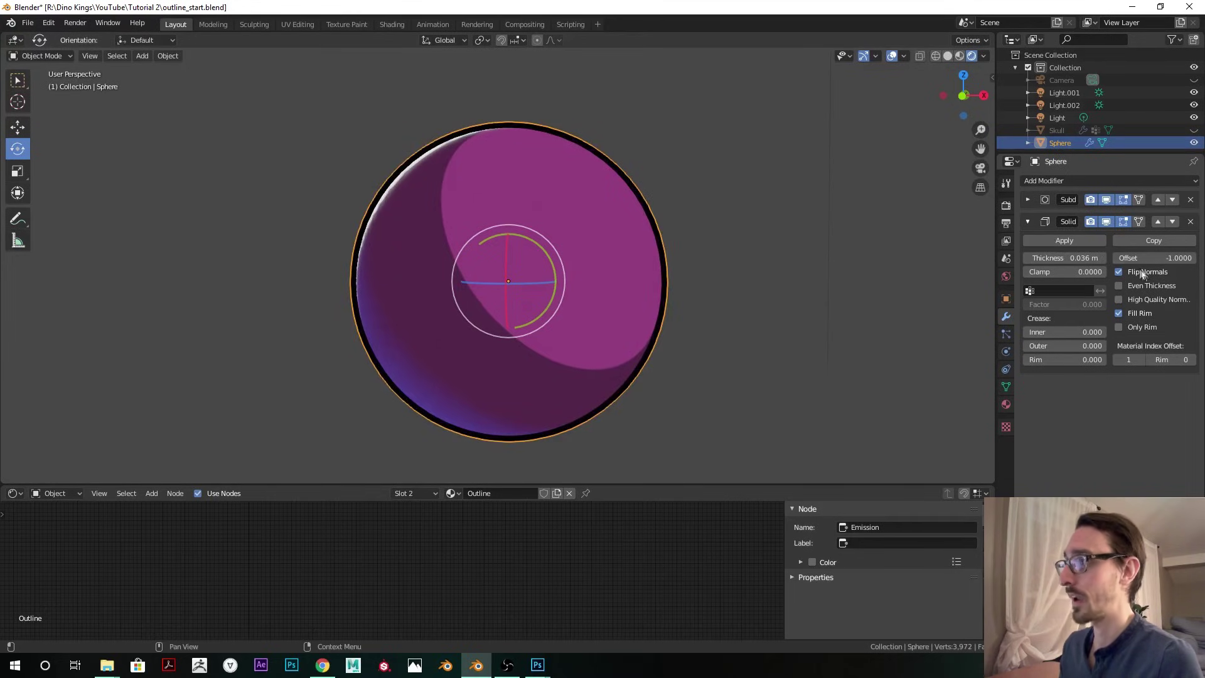
- Toggle the Solidify modifier's viewport display to compare the sphere with and without its outline
click(1106, 225)
click(1105, 225)
scroll(782, 243, up, 2)
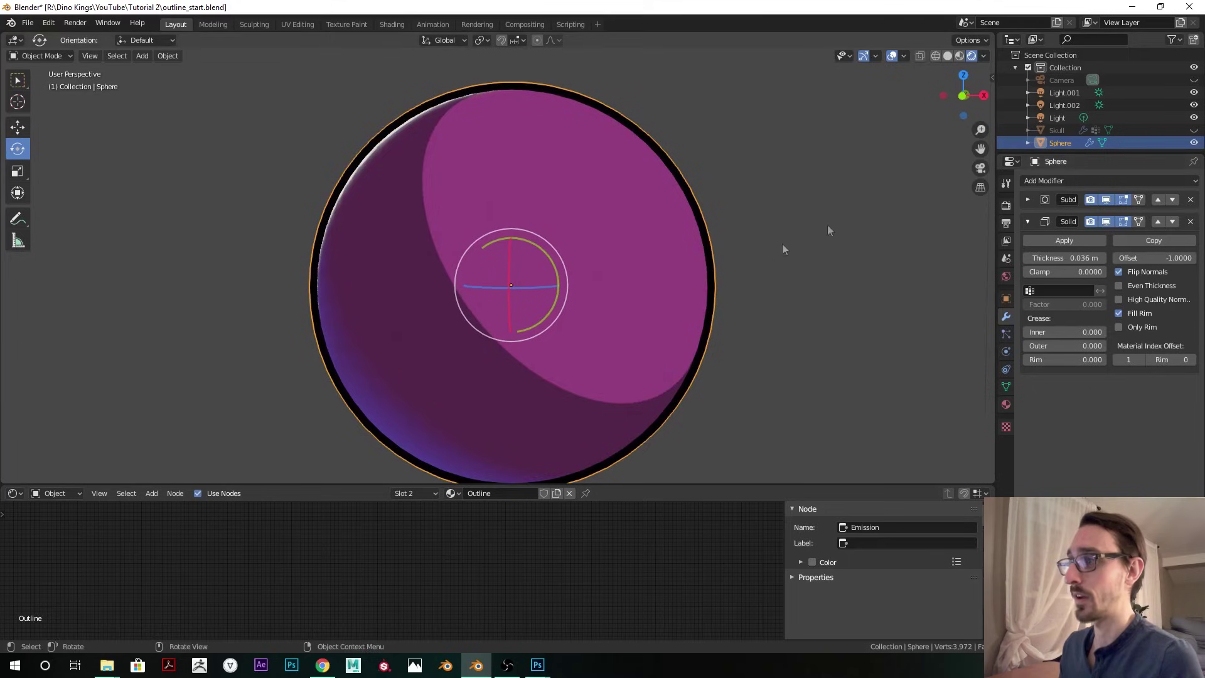
click(1105, 221)
click(1105, 222)
click(1105, 222)
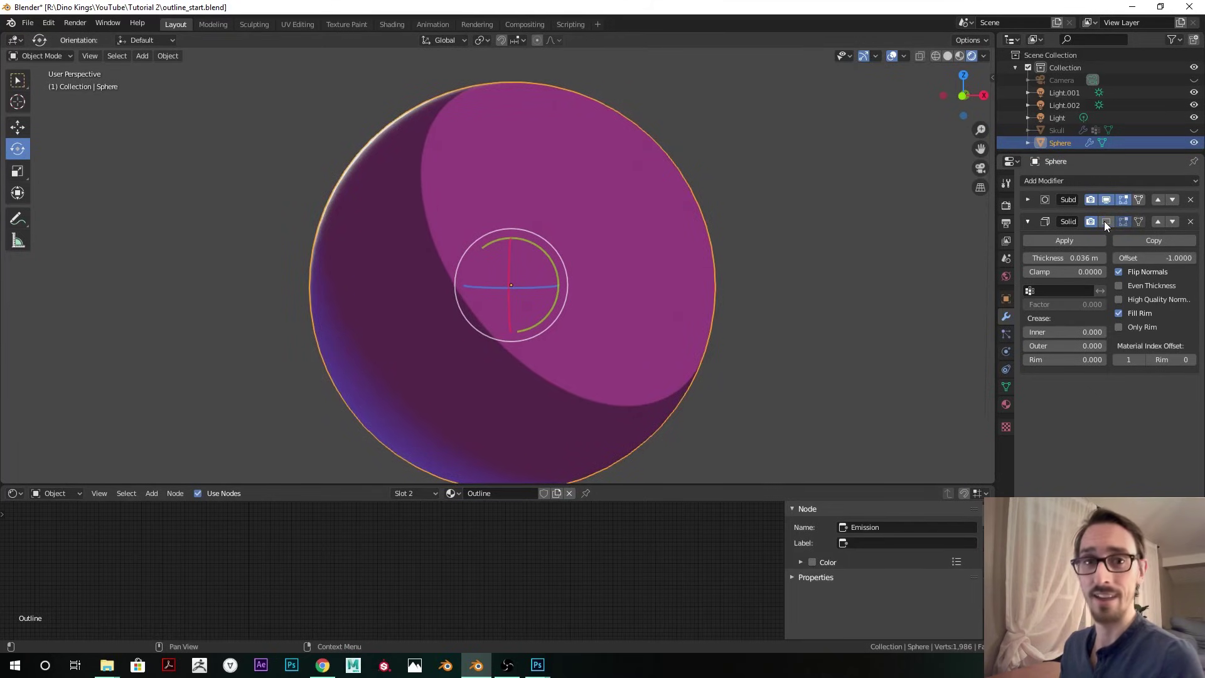
click(1105, 221)
- Set the Solidify offset to 1.0 and compare the sphere with the modifier's viewport display switched
drag(1129, 258, 1195, 257)
click(1106, 222)
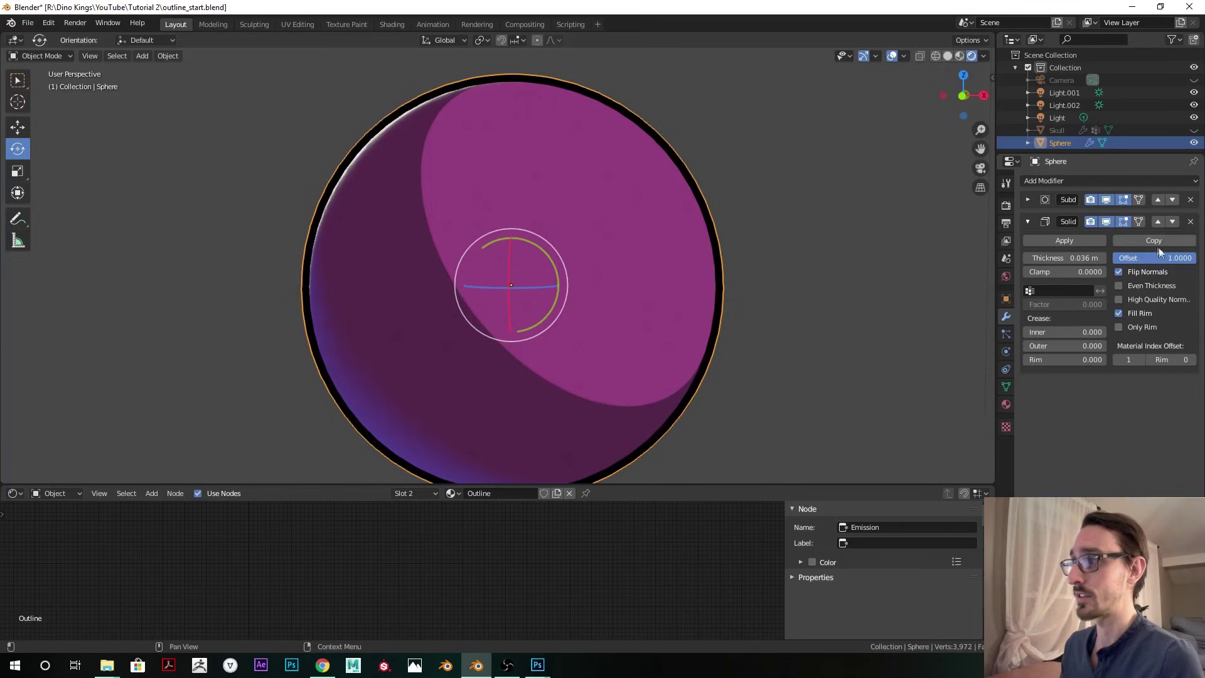
- Set the Solidify offset to 0 and compare the sphere with the modifier's viewport display switched
click(1161, 258)
text(0)
key(Return)
click(1106, 222)
click(1106, 222)
scroll(766, 230, down, 2)
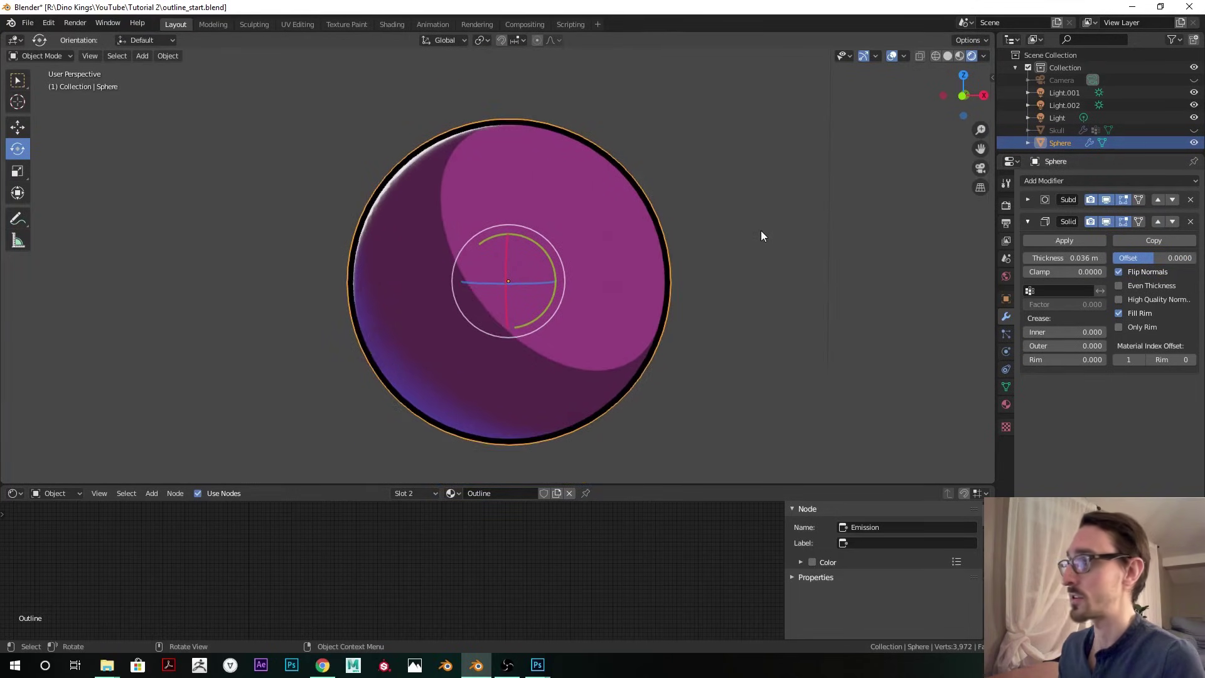
- Try a Solidify clamp of 1.8370 on the sphere and settle on 0.9630
drag(1053, 275, 1104, 274)
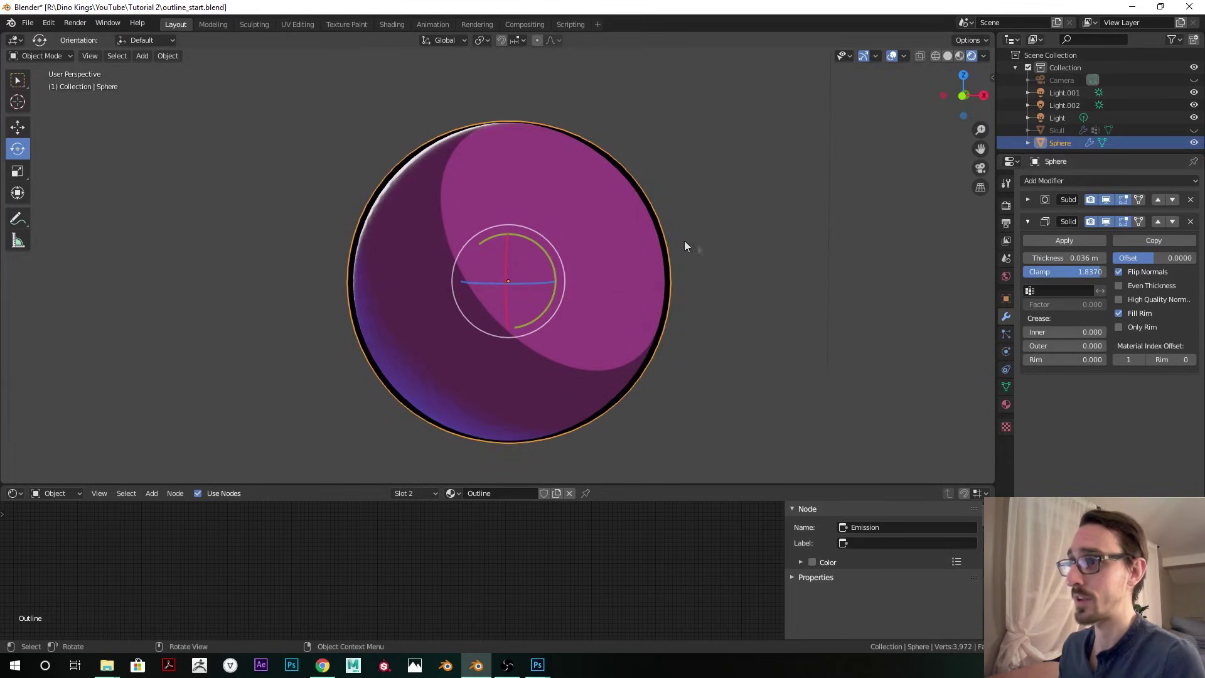
click(700, 237)
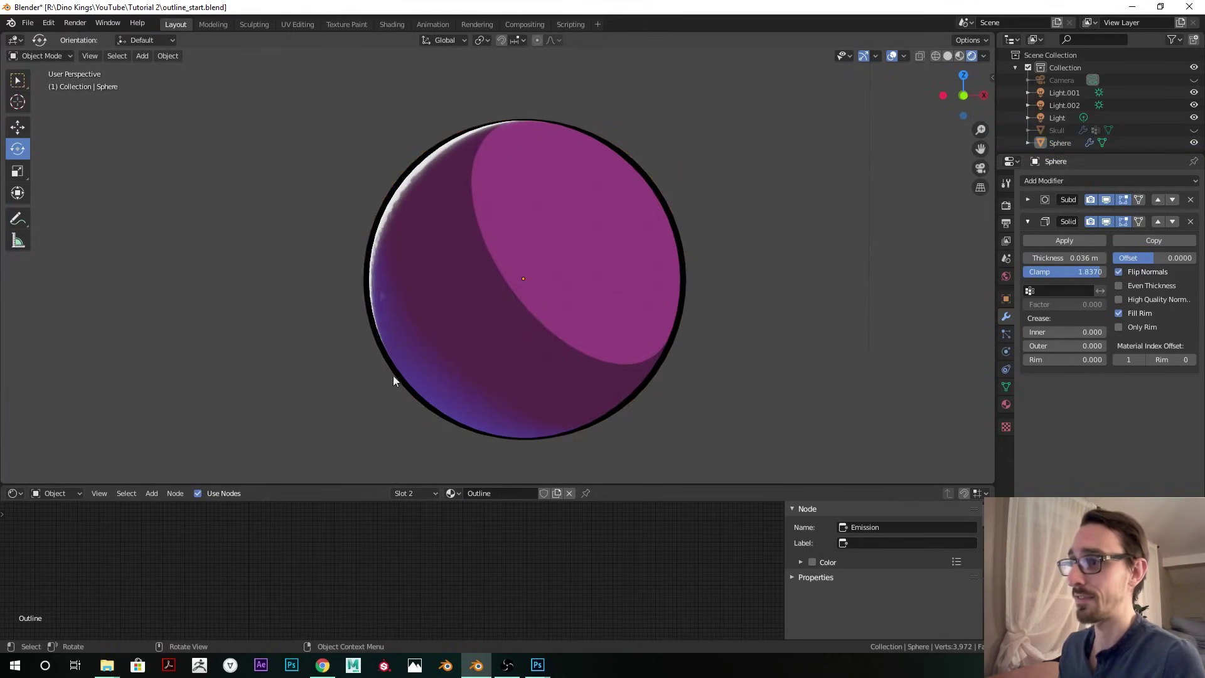
mouse_move(1086, 274)
mouse_down()
mouse_move(1070, 275)
mouse_move(1099, 275)
mouse_move(1063, 274)
mouse_up()
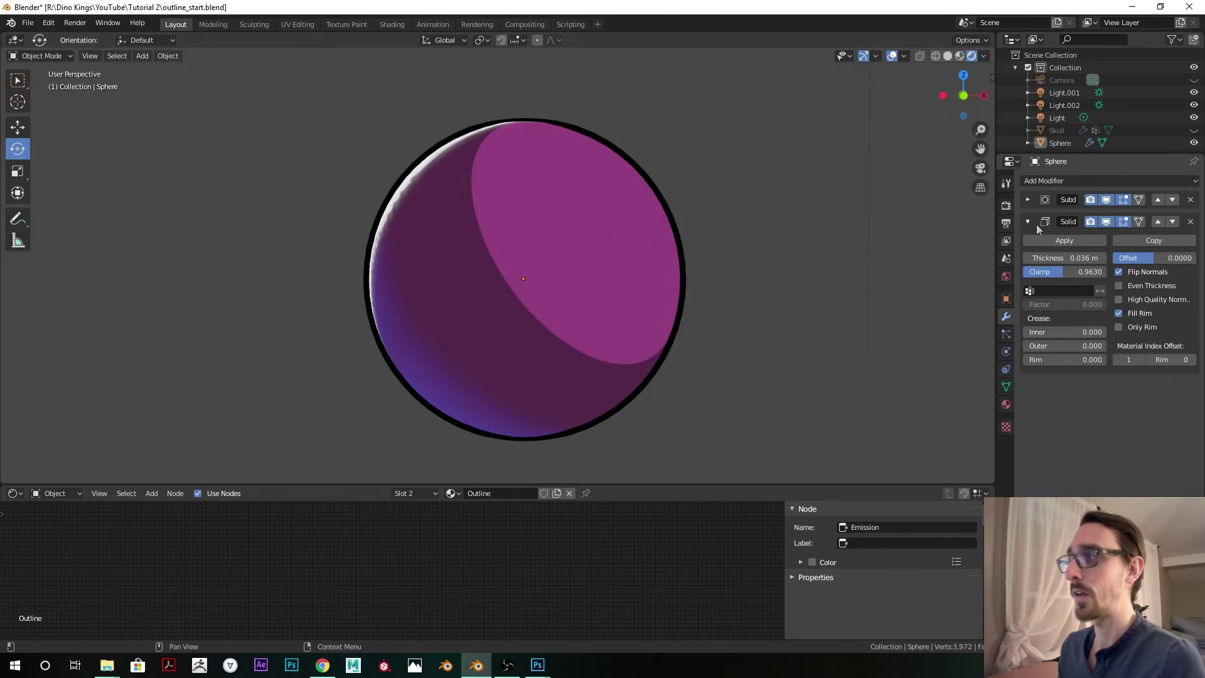
click(624, 265)
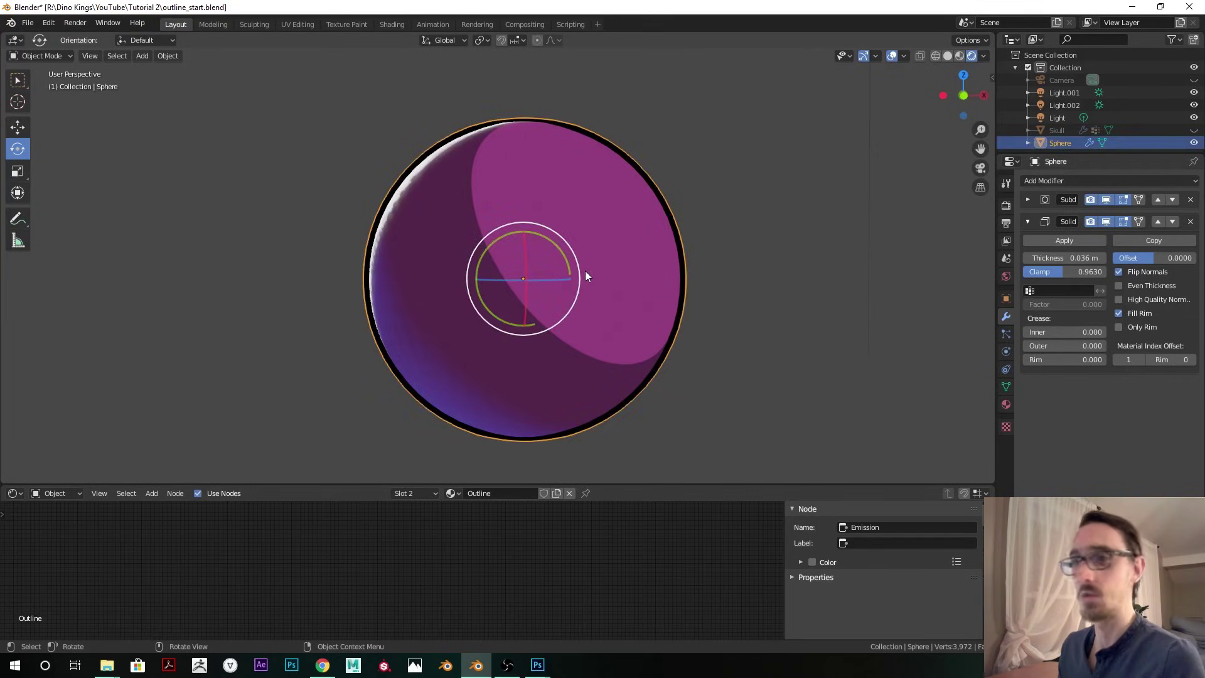
- Add a vertex group to the sphere and enter Edit Mode
scroll(566, 141, down, 2)
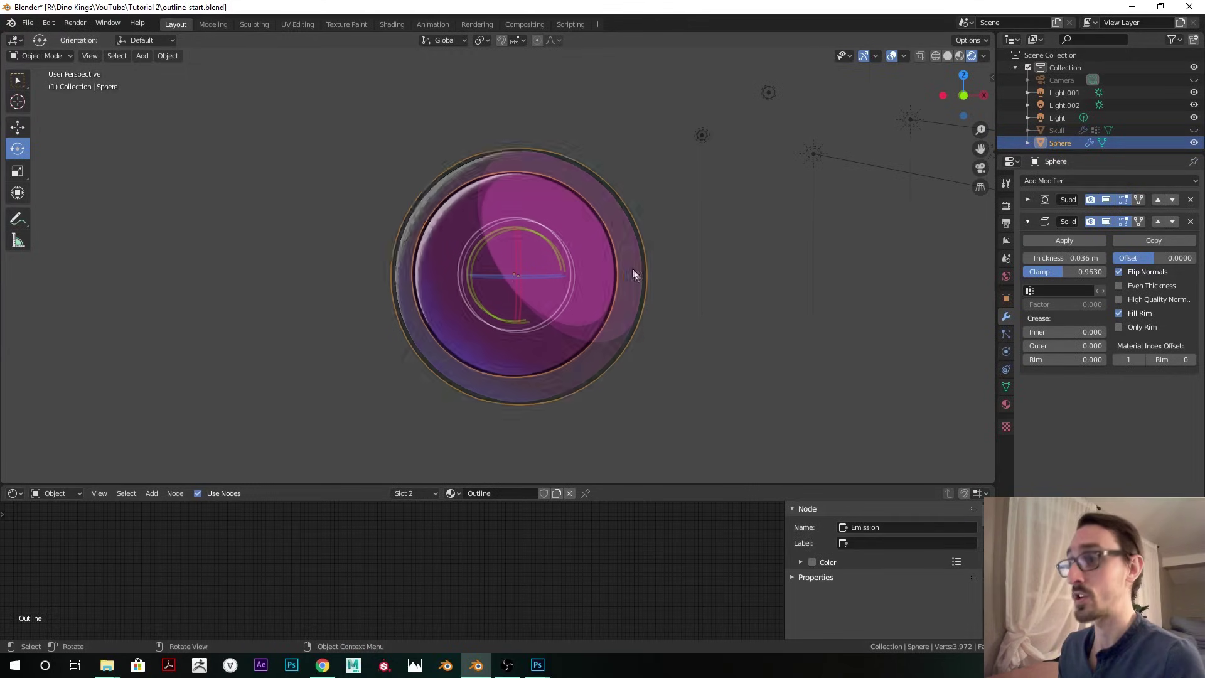
click(1004, 387)
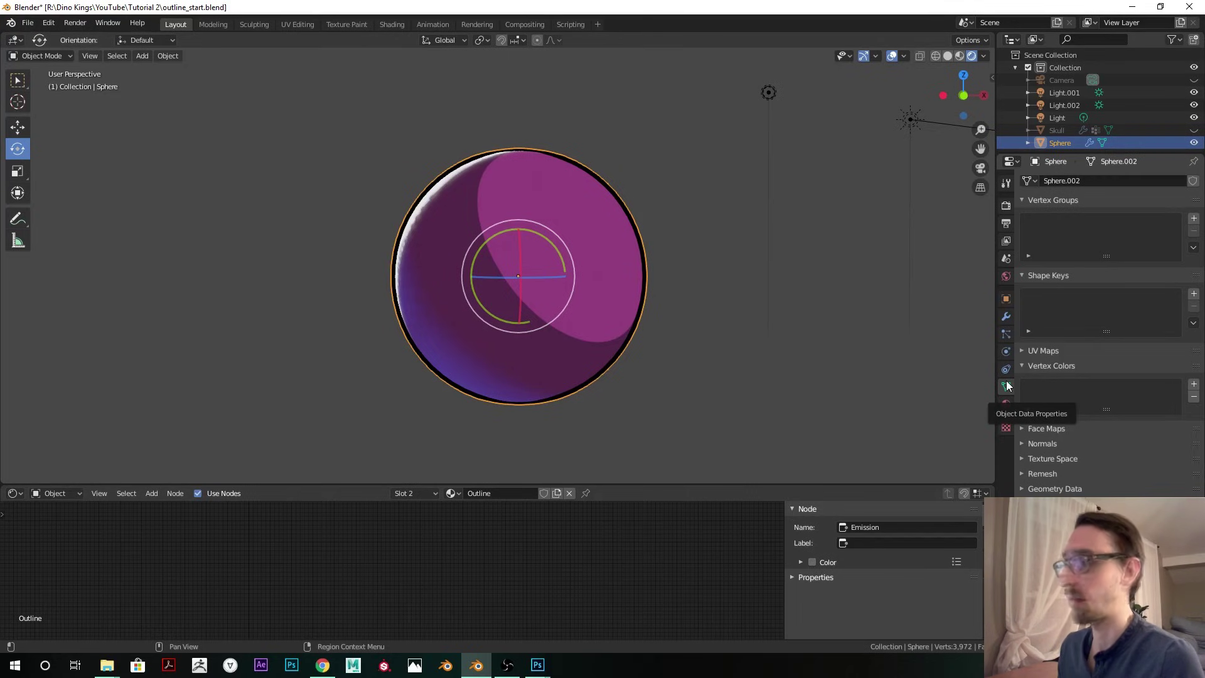
click(1193, 218)
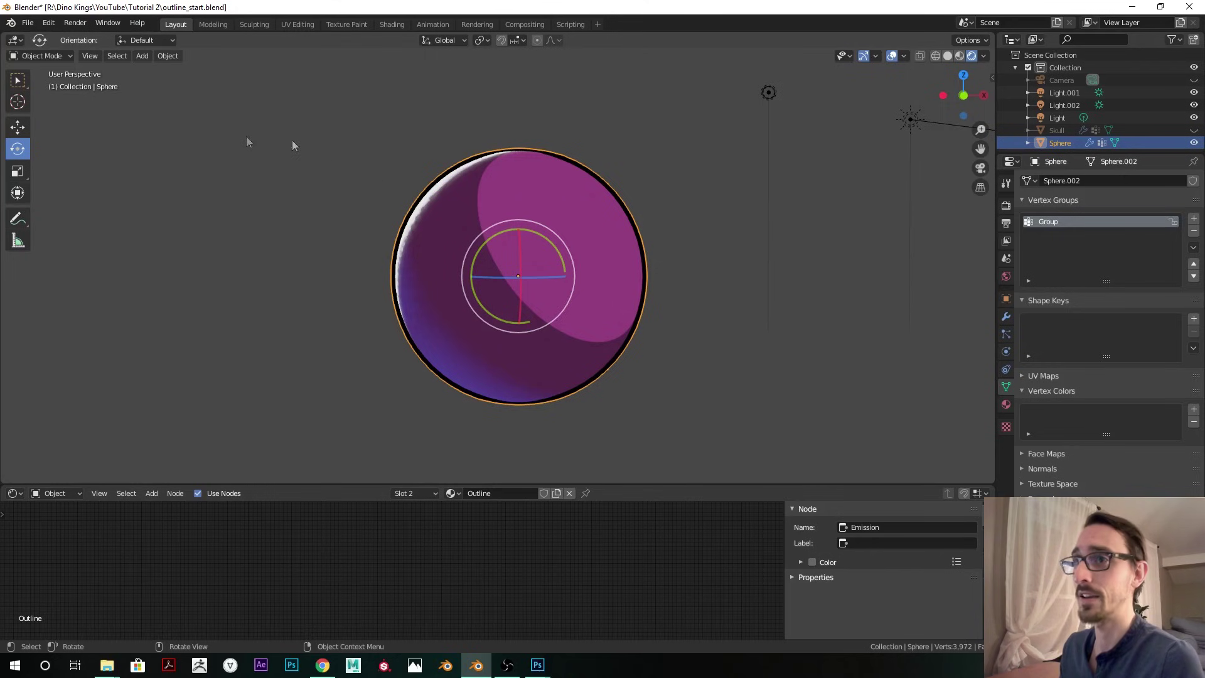
click(41, 56)
click(38, 85)
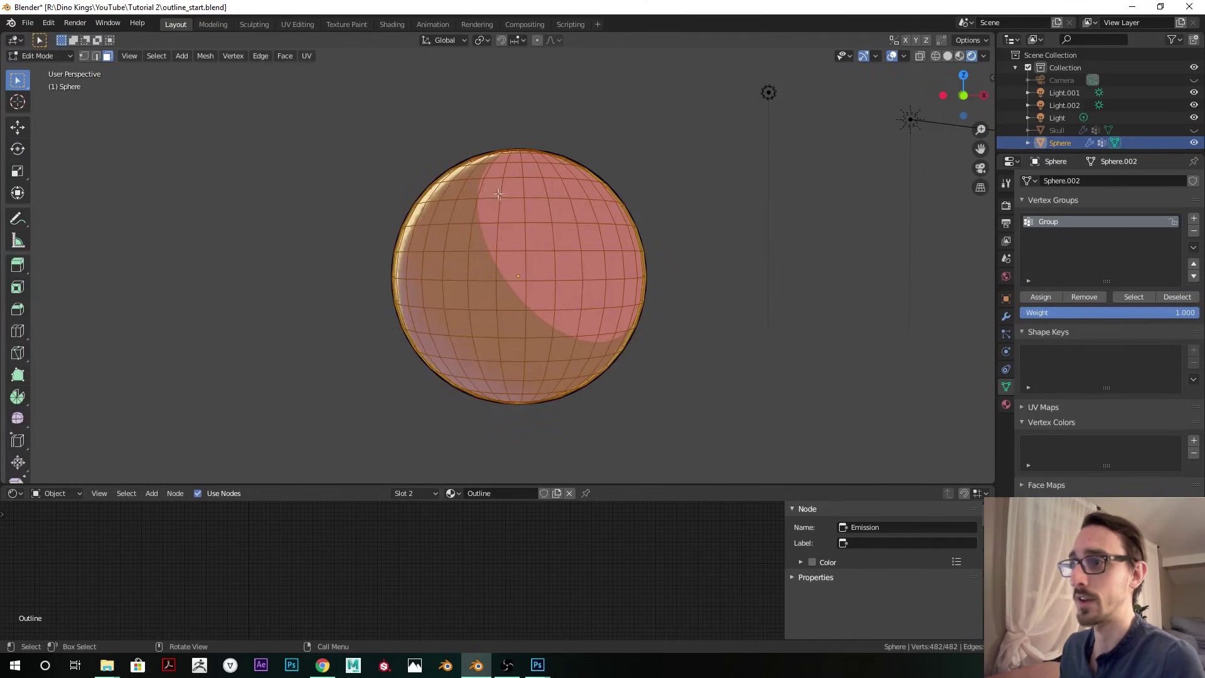
- Select all vertices in the upper part of the sphere, including those on the far side
key(1)
click(419, 172)
drag(288, 119, 655, 229)
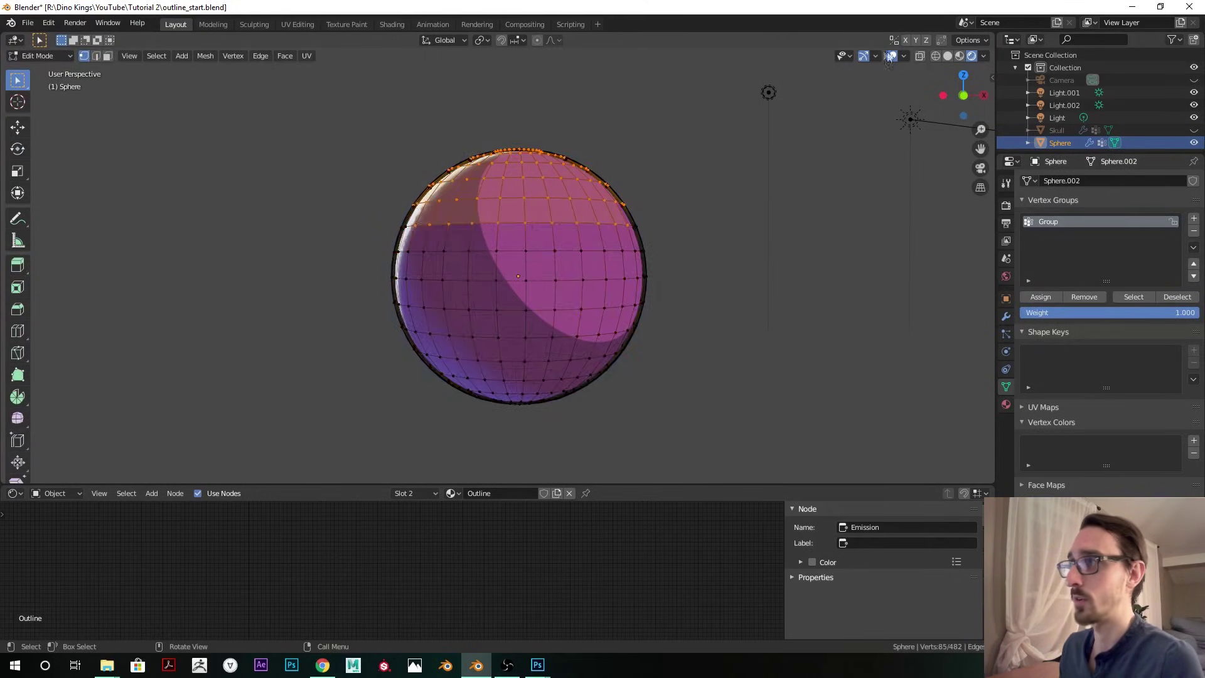
drag(331, 108, 776, 249)
click(920, 56)
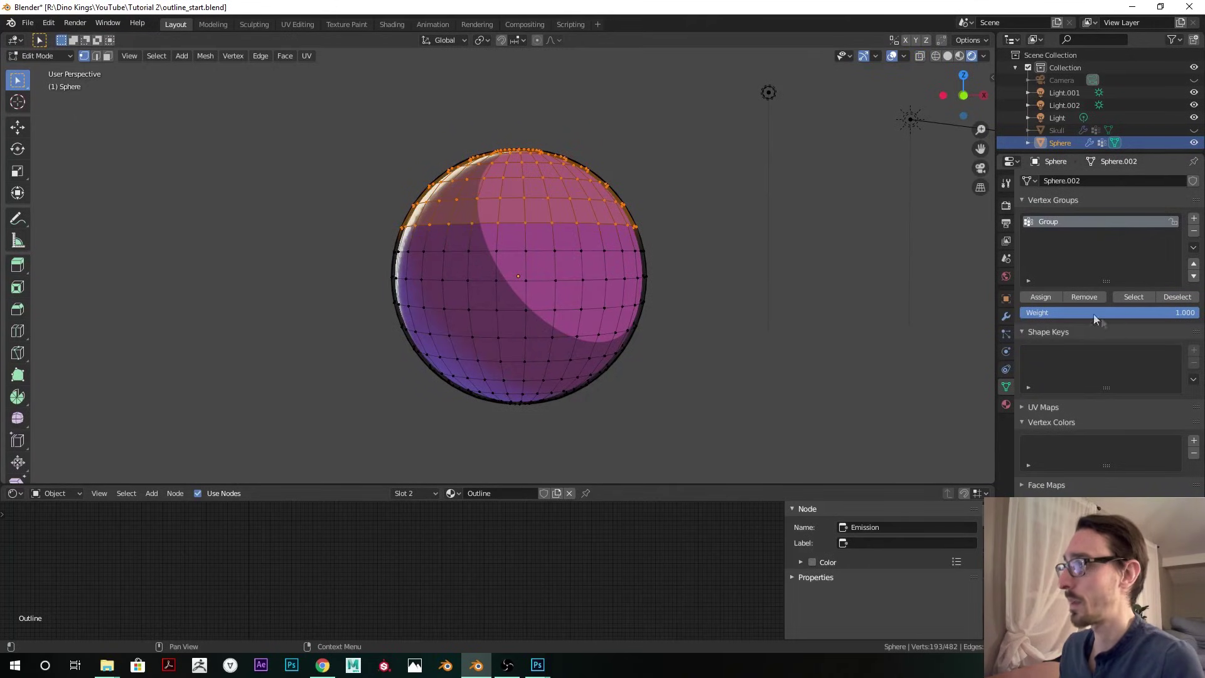
- Assign the selected vertices to the vertex group, rename it Solidify, and return to Object Mode
double_click(1049, 223)
text(Solidify)
key(Return)
key(Tab)
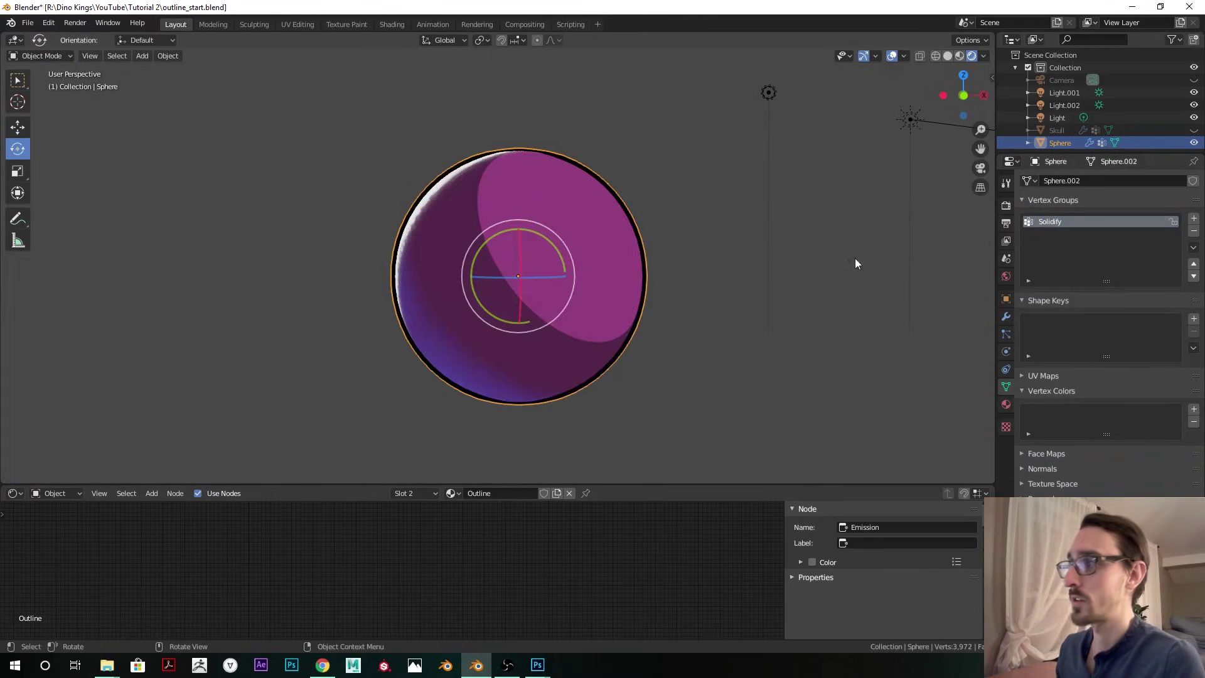
- Limit the Solidify modifier to the Solidify vertex group
click(1007, 318)
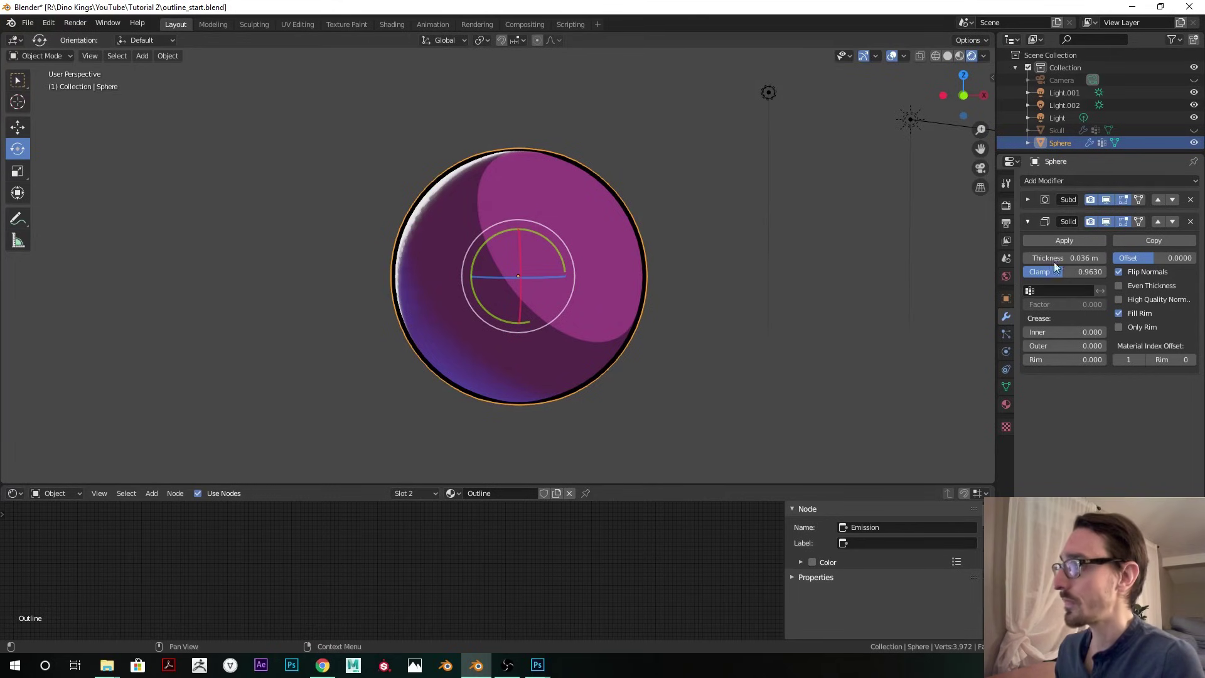
click(1091, 291)
click(1057, 307)
scroll(936, 302, up, 2)
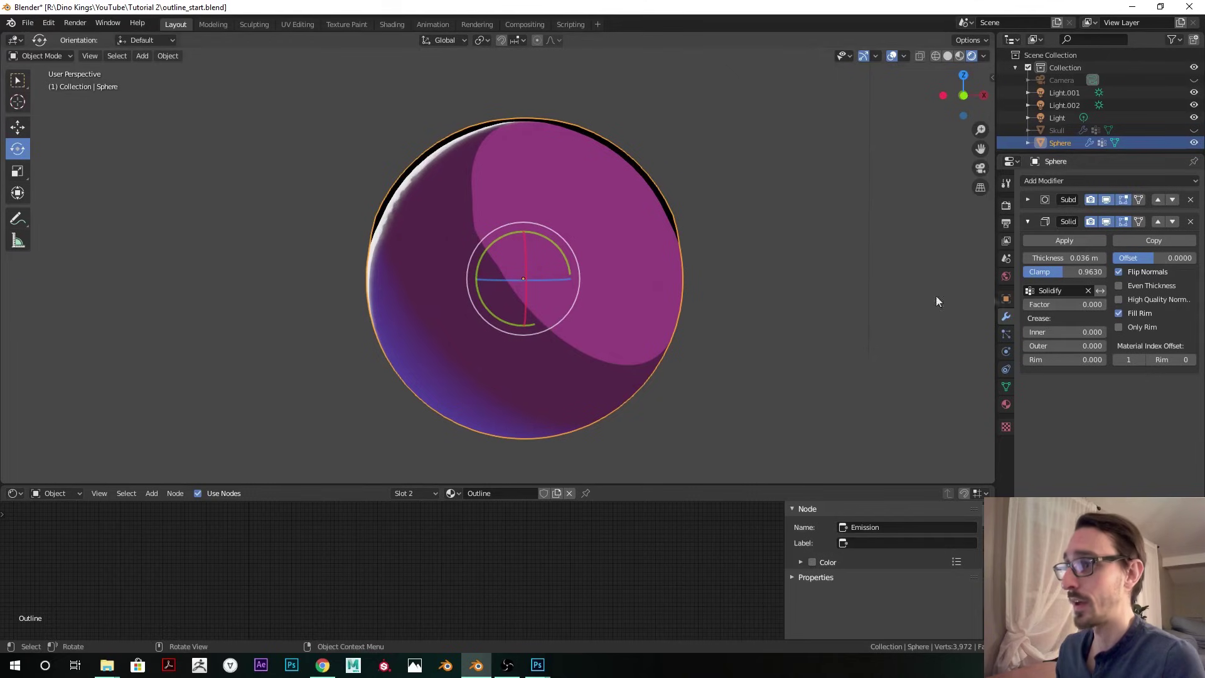
- Toggle the Solidify modifier's vertex group inversion on and off and examine the partial outline on the deselected sphere
click(1101, 291)
click(1101, 291)
mouse_move(1055, 307)
mouse_down()
mouse_move(1093, 307)
mouse_move(1054, 307)
mouse_up()
middle_drag(590, 264, 627, 247)
click(676, 280)
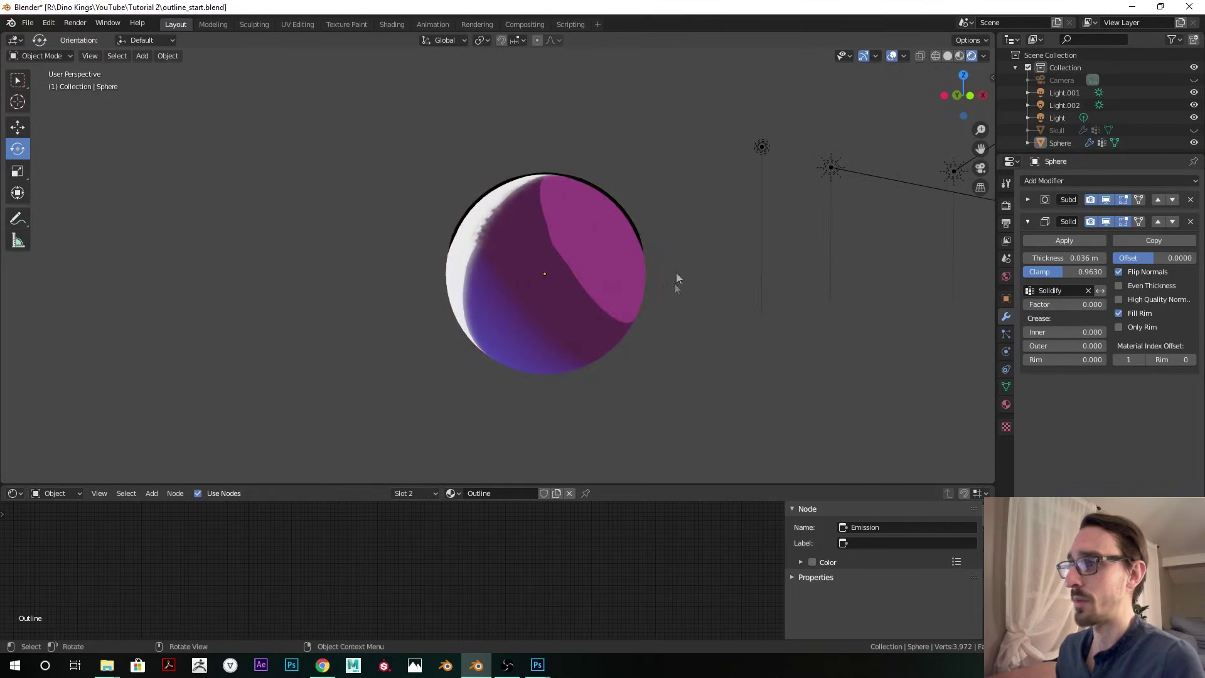
- Clear the vertex group from the Solidify modifier so it outlines the whole sphere
click(1087, 290)
scroll(642, 288, up, 1)
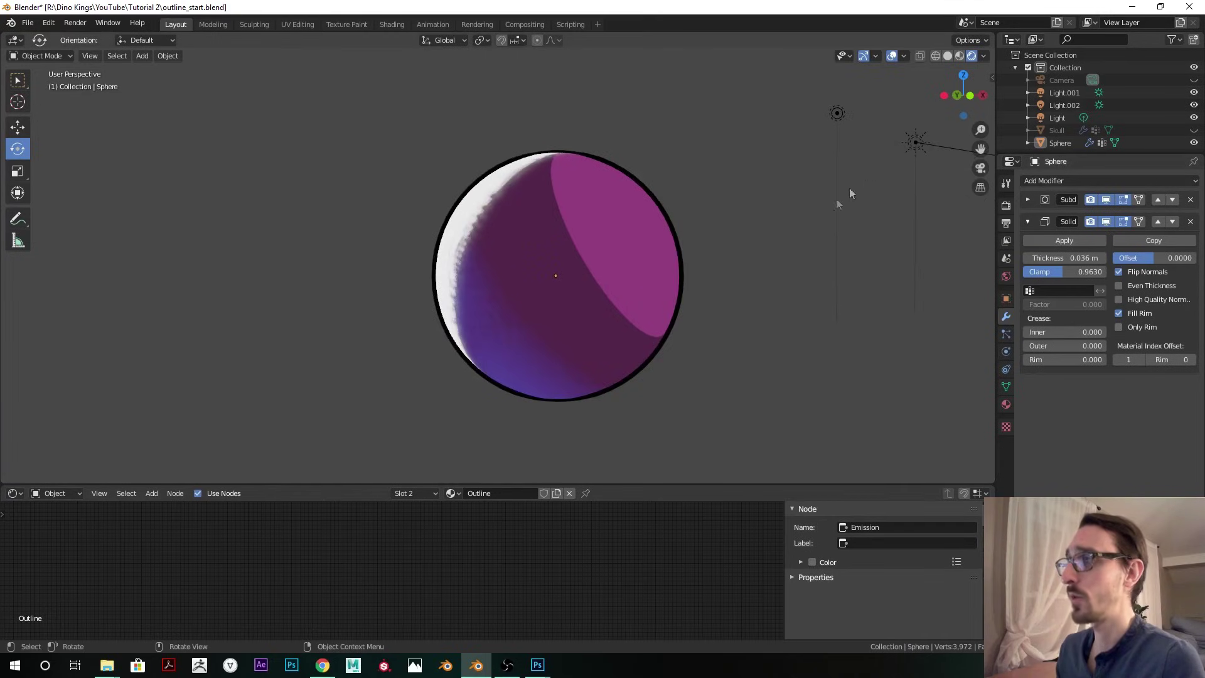
scroll(661, 256, down, 3)
scroll(652, 255, up, 5)
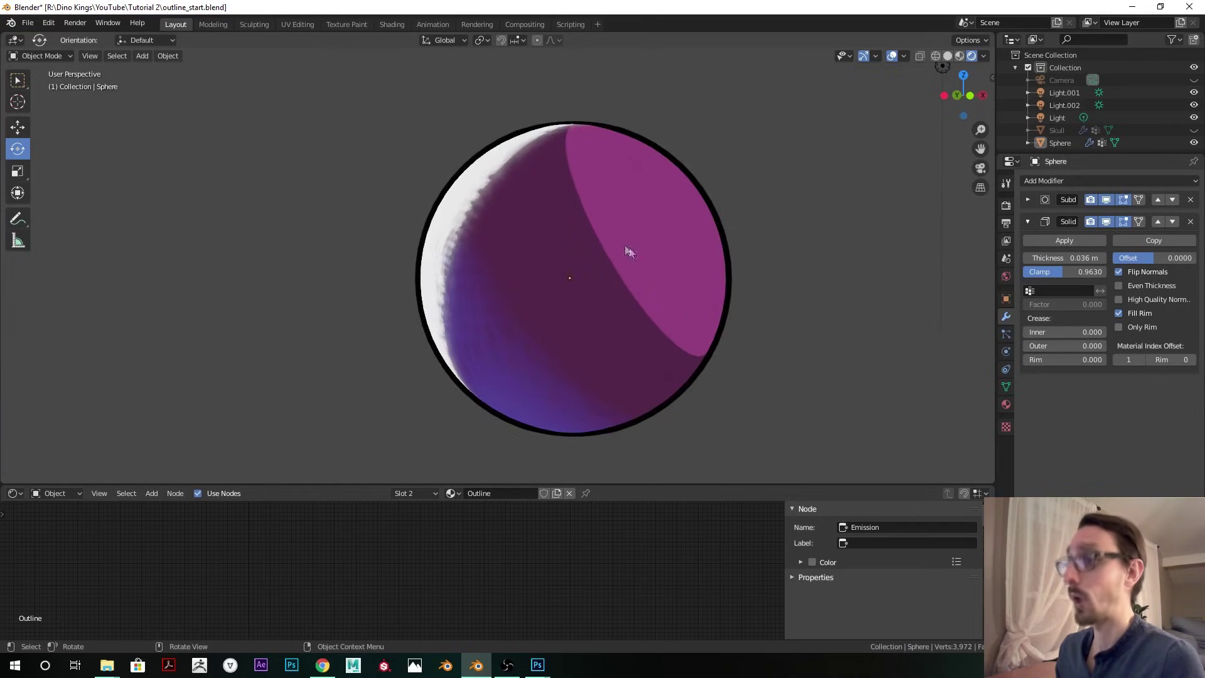
middle_drag(546, 232, 678, 249)
scroll(678, 249, up, 2)
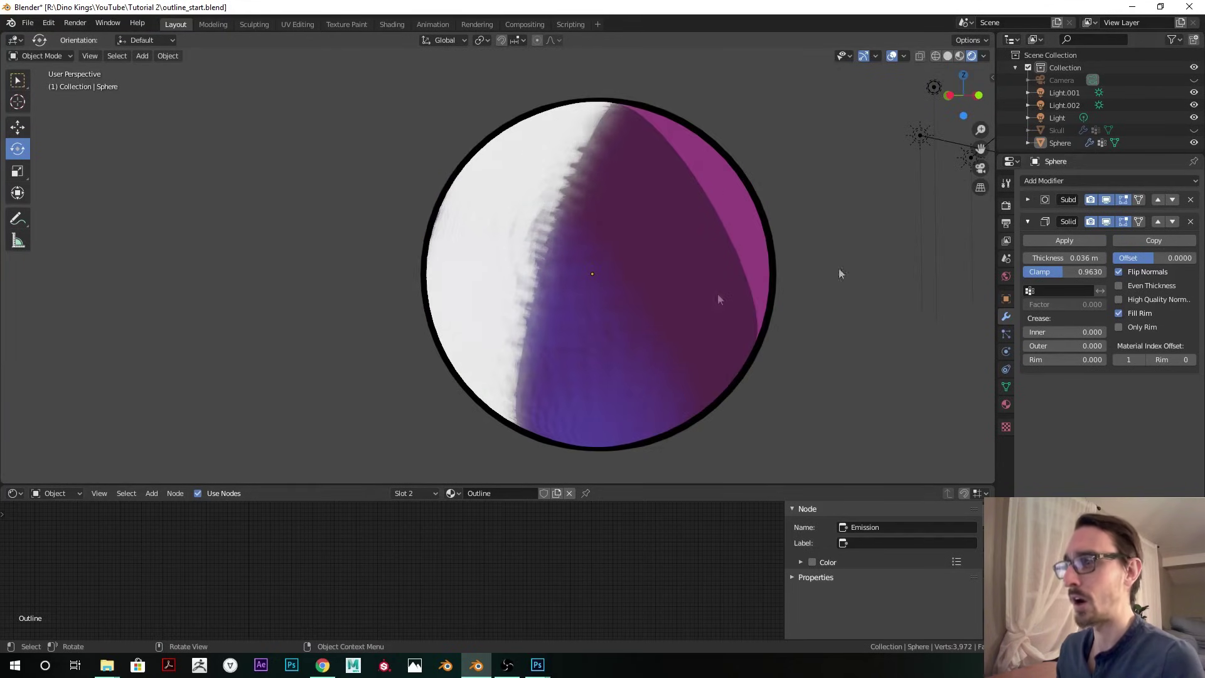
- Toggle the Solidify modifier's viewport display repeatedly to examine how it affects the edge of the sphere's white shading
click(1106, 229)
click(1106, 229)
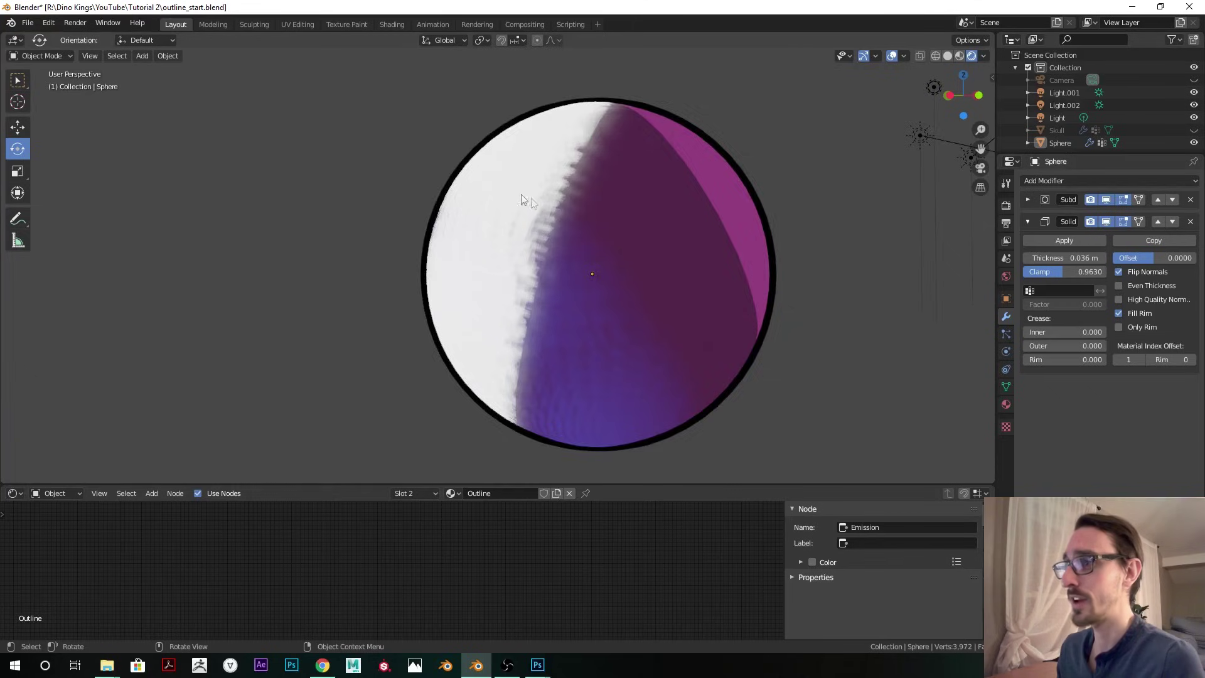
scroll(586, 236, up, 5)
click(1106, 223)
click(1106, 222)
click(1106, 222)
click(1105, 222)
scroll(615, 257, down, 5)
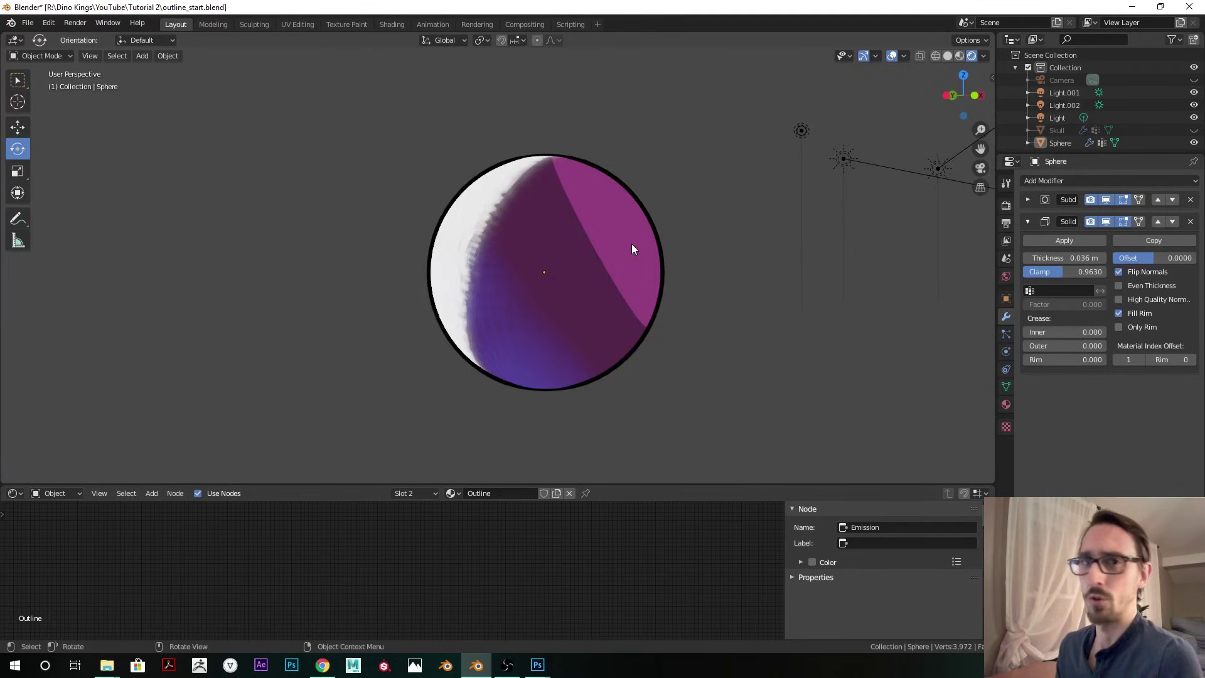
scroll(632, 248, up, 1)
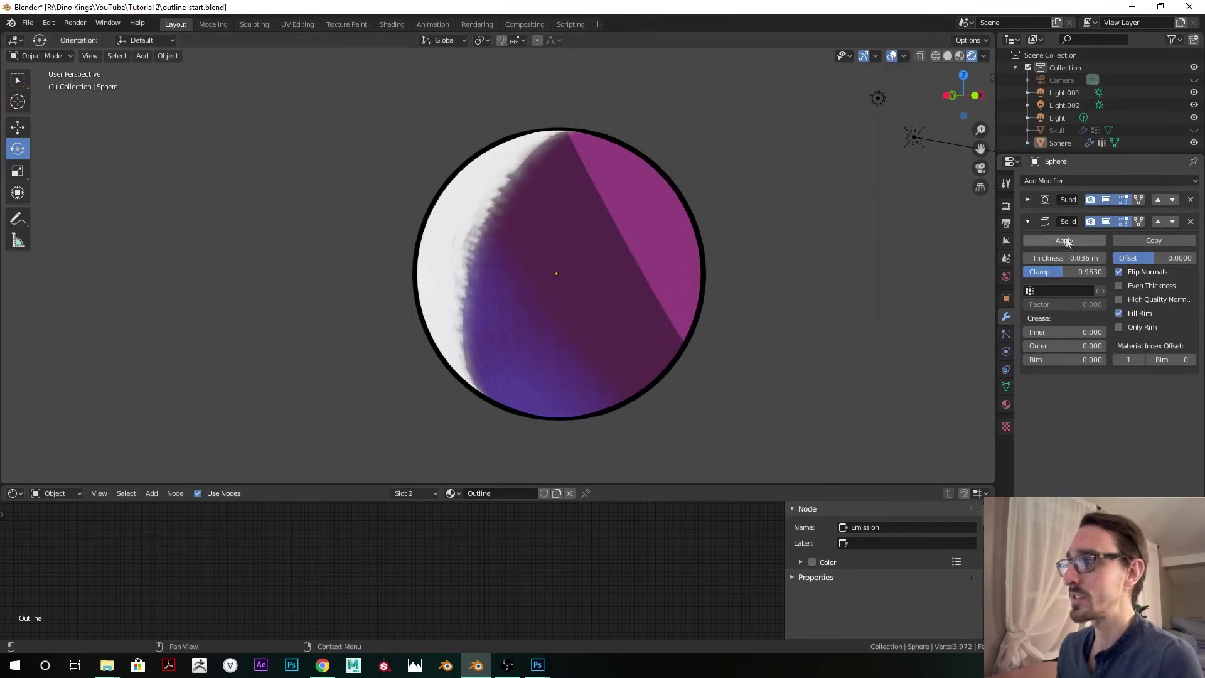
scroll(676, 253, up, 1)
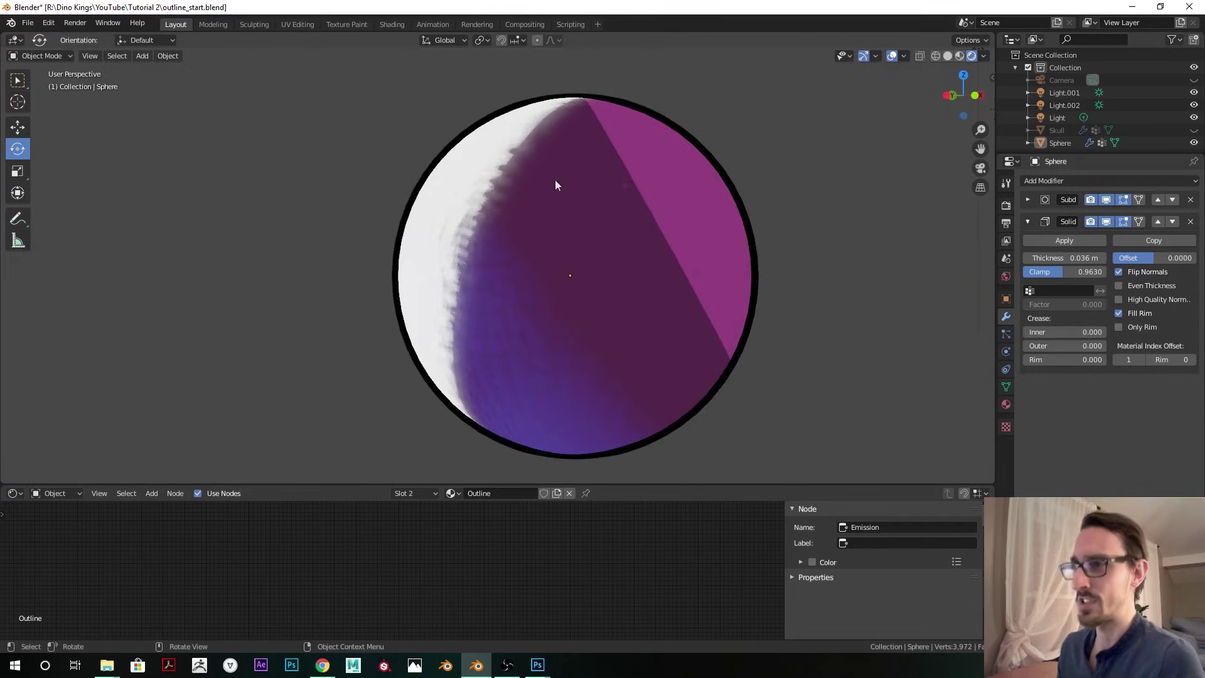
- Set the Outline material's Shadow Mode to None
click(1006, 404)
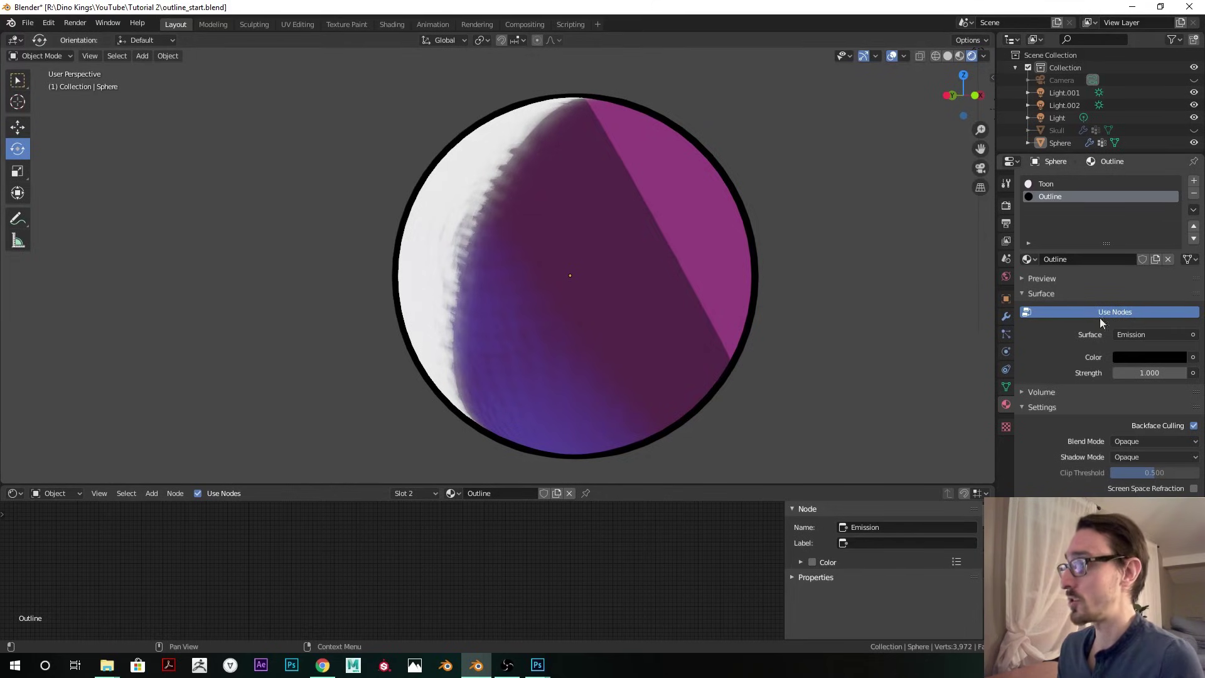
click(1126, 457)
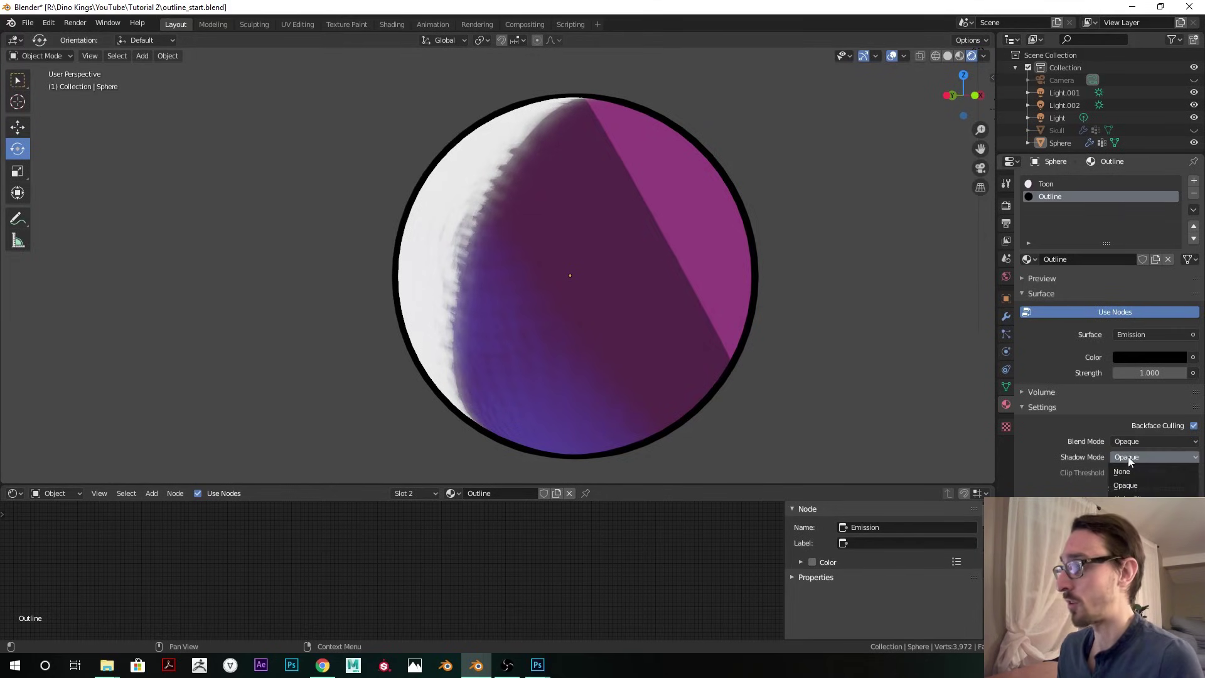
click(1128, 472)
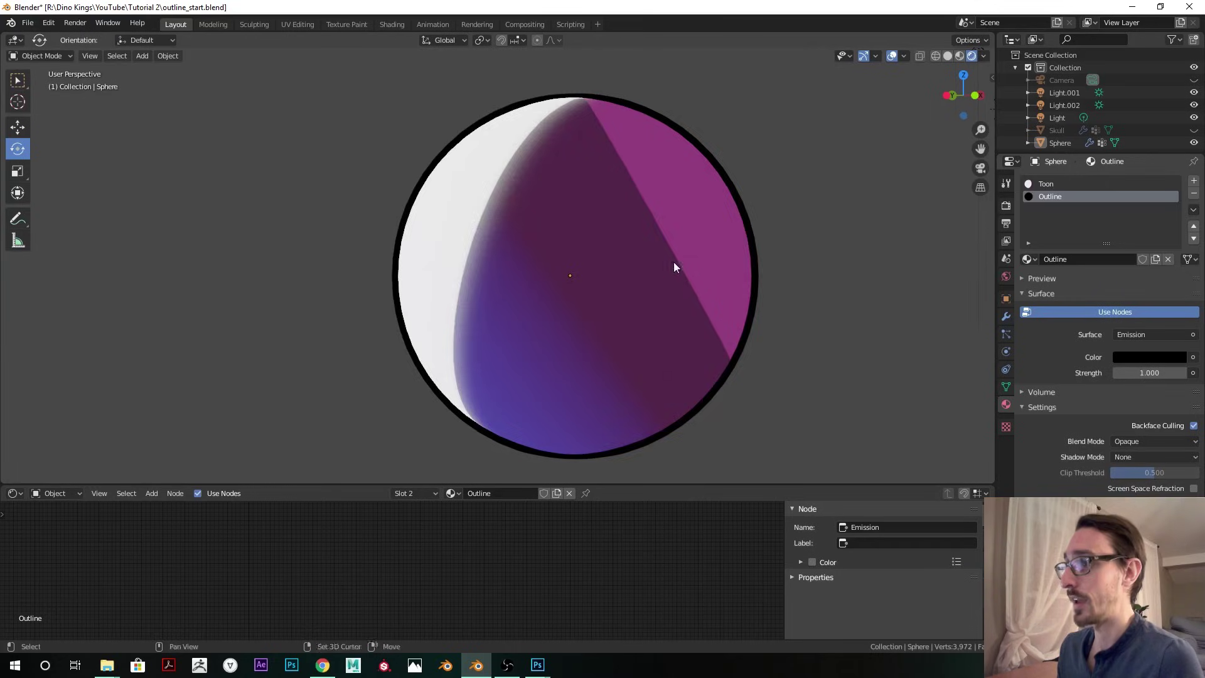
scroll(650, 260, up, 1)
scroll(644, 255, down, 1)
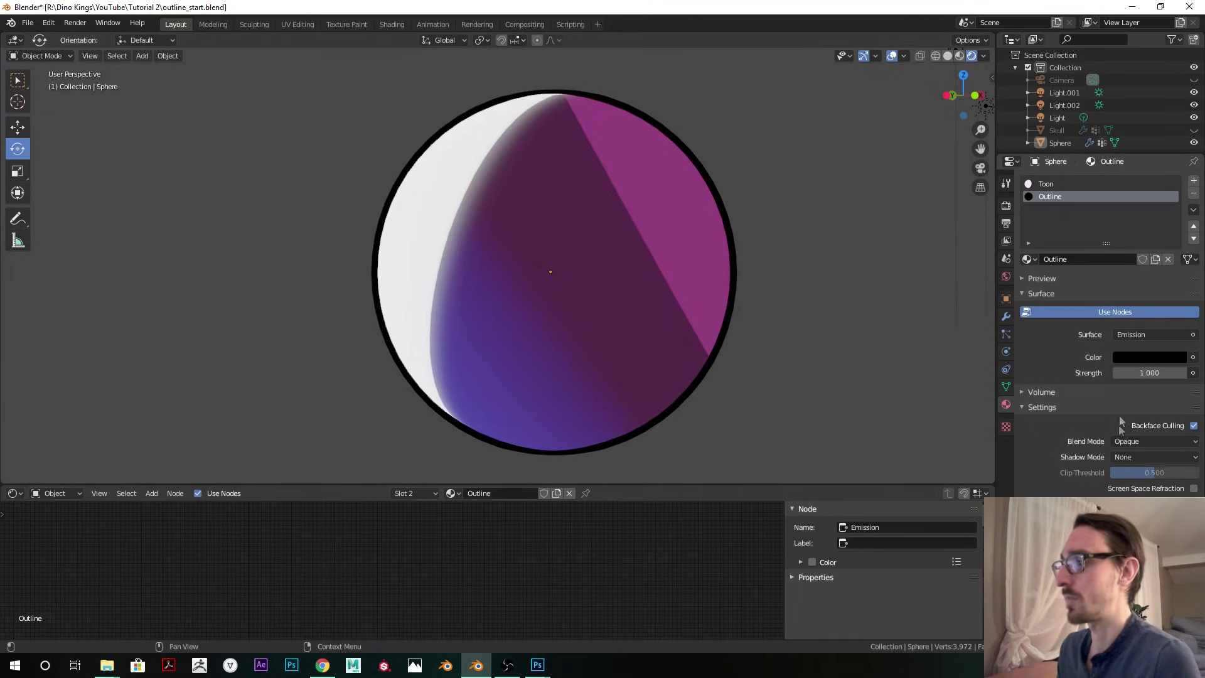
click(1128, 457)
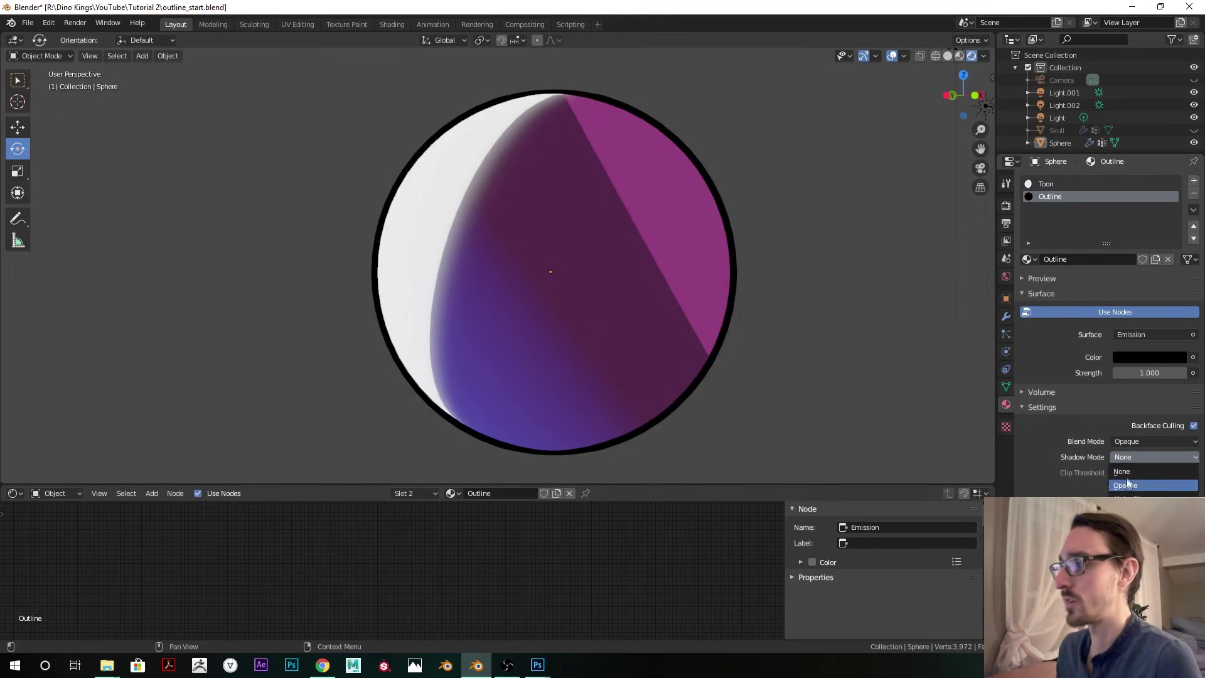
click(1127, 471)
scroll(613, 219, down, 3)
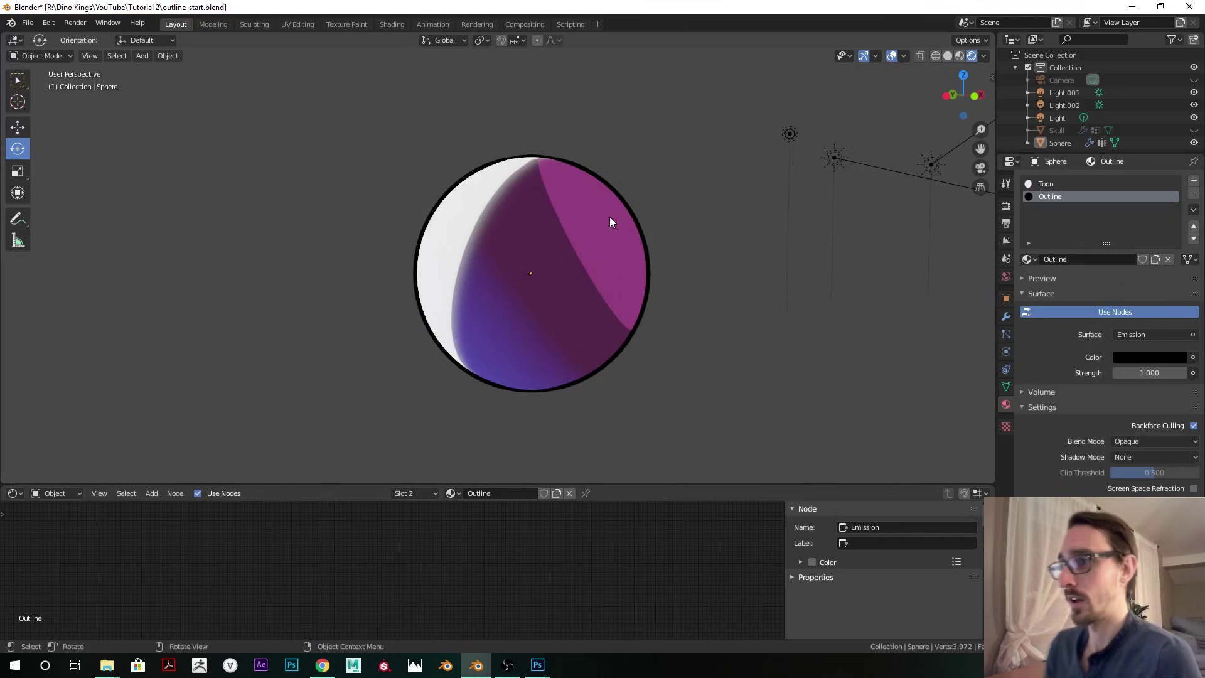
- Move the red point light closer above the sphere and check the toon shading from several angles
click(787, 136)
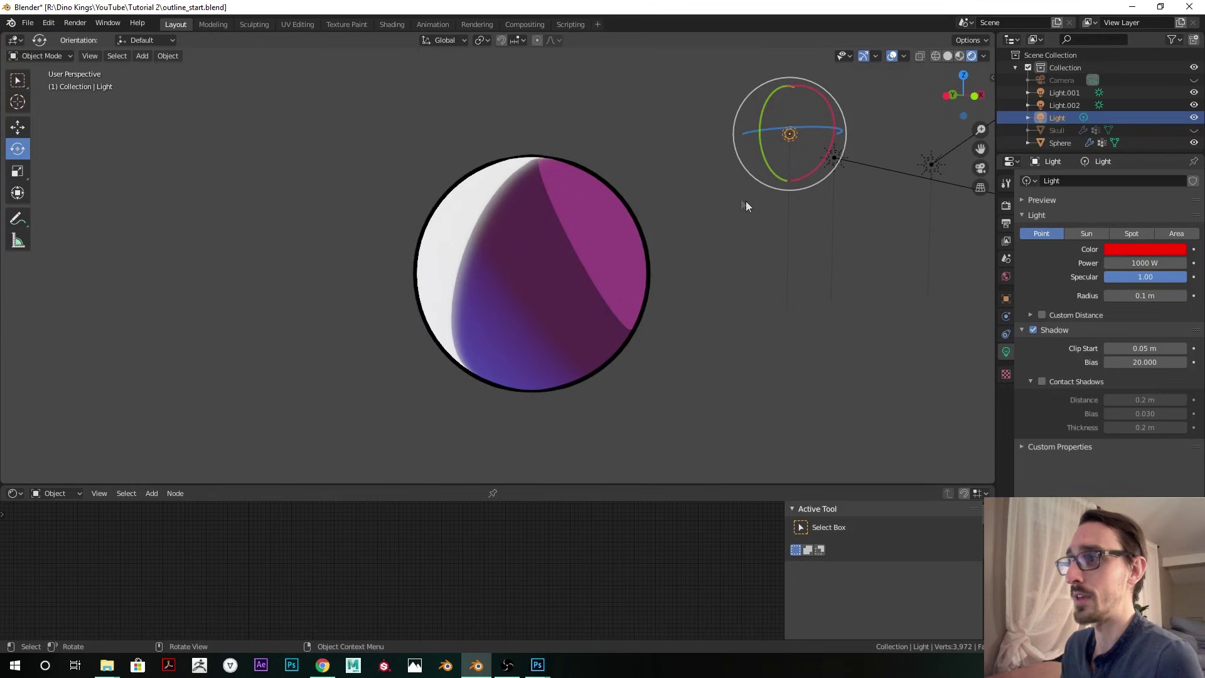
key(g)
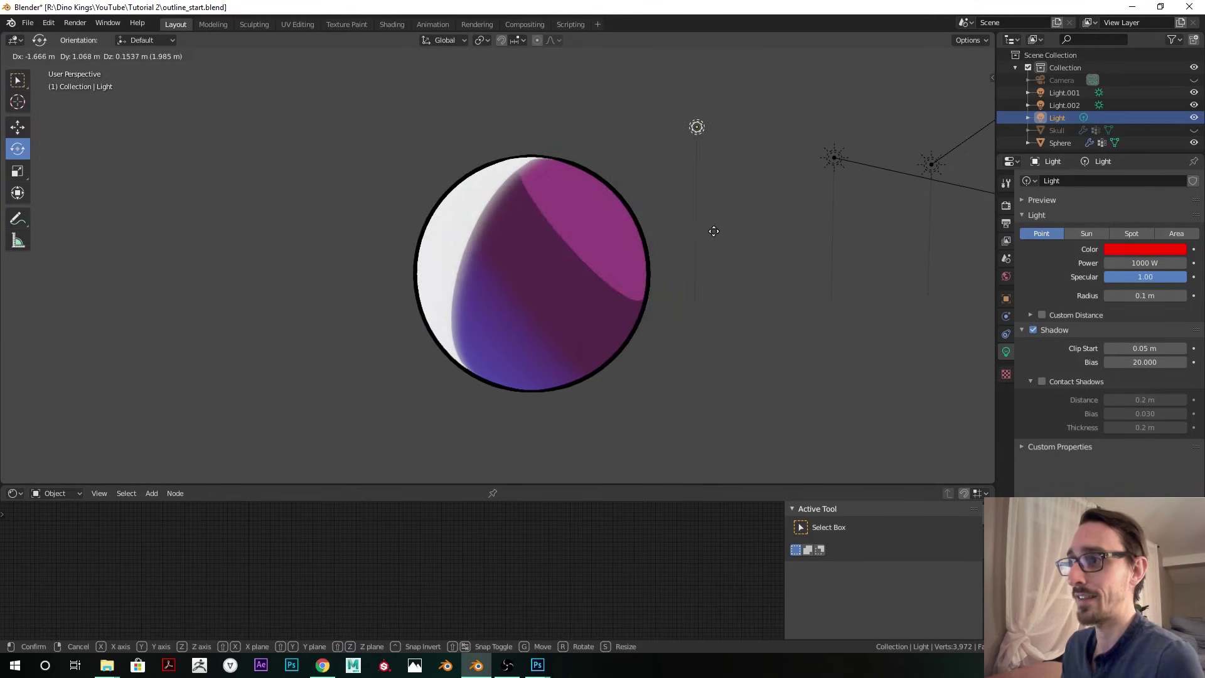
click(605, 204)
middle_drag(531, 227, 482, 228)
middle_drag(623, 229, 684, 245)
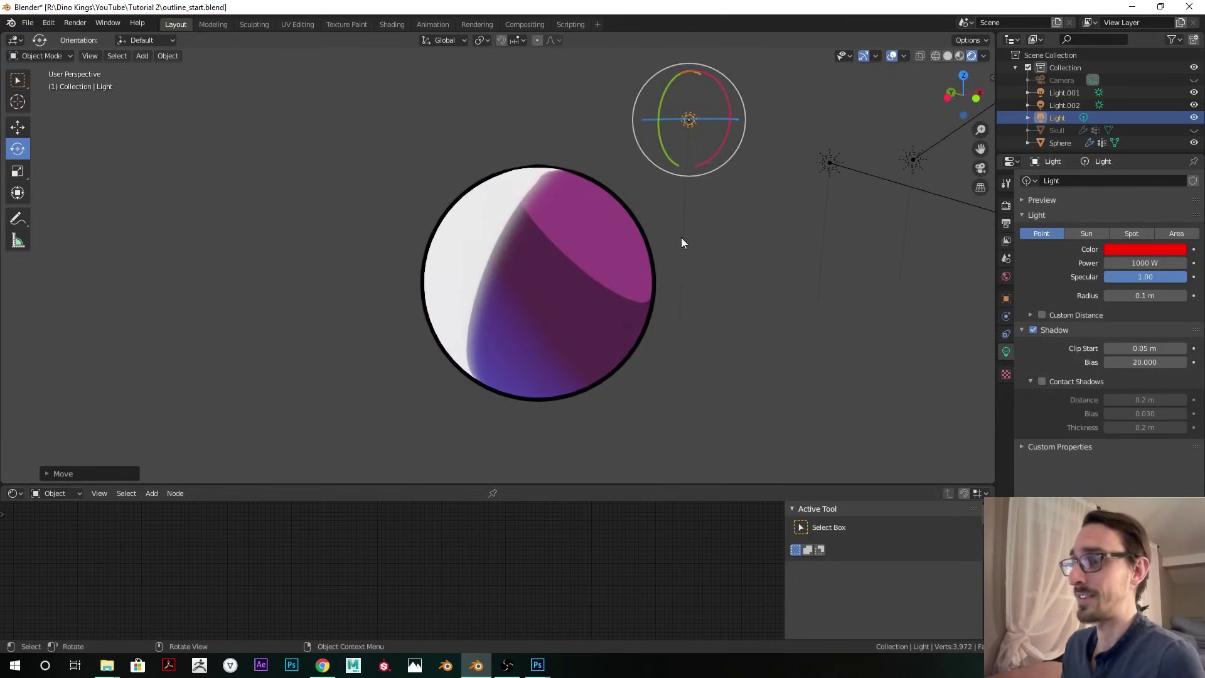
middle_drag(600, 208, 630, 241)
key(g)
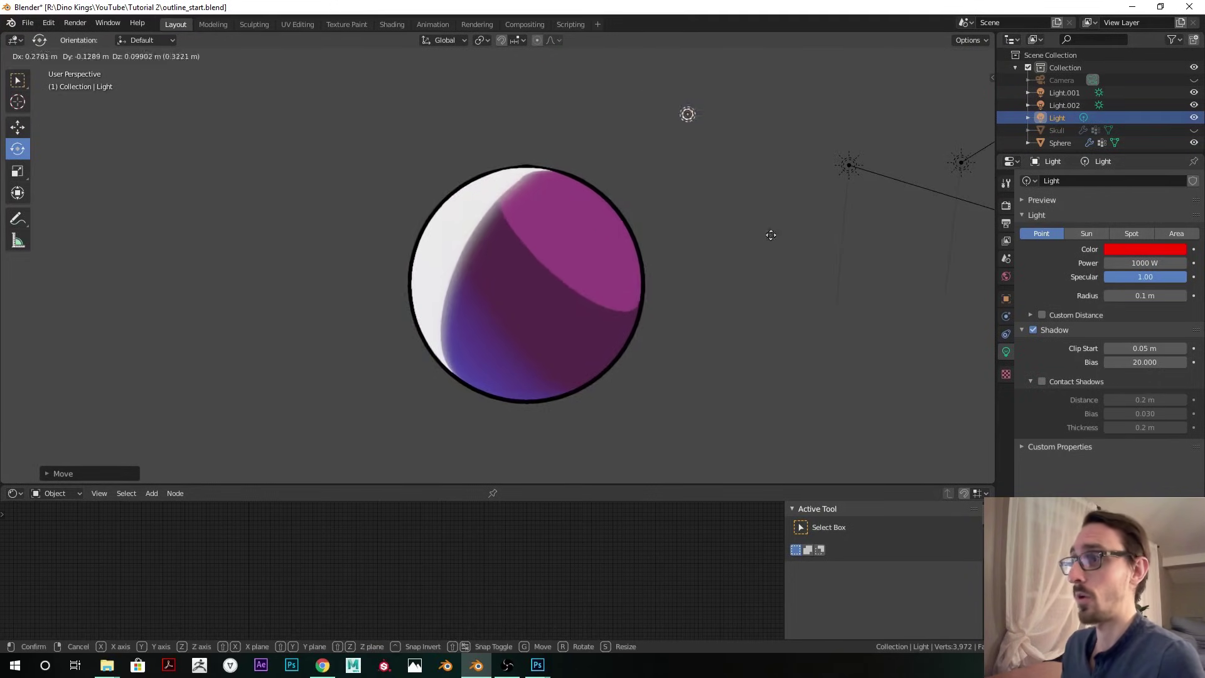
click(781, 241)
scroll(730, 250, up, 2)
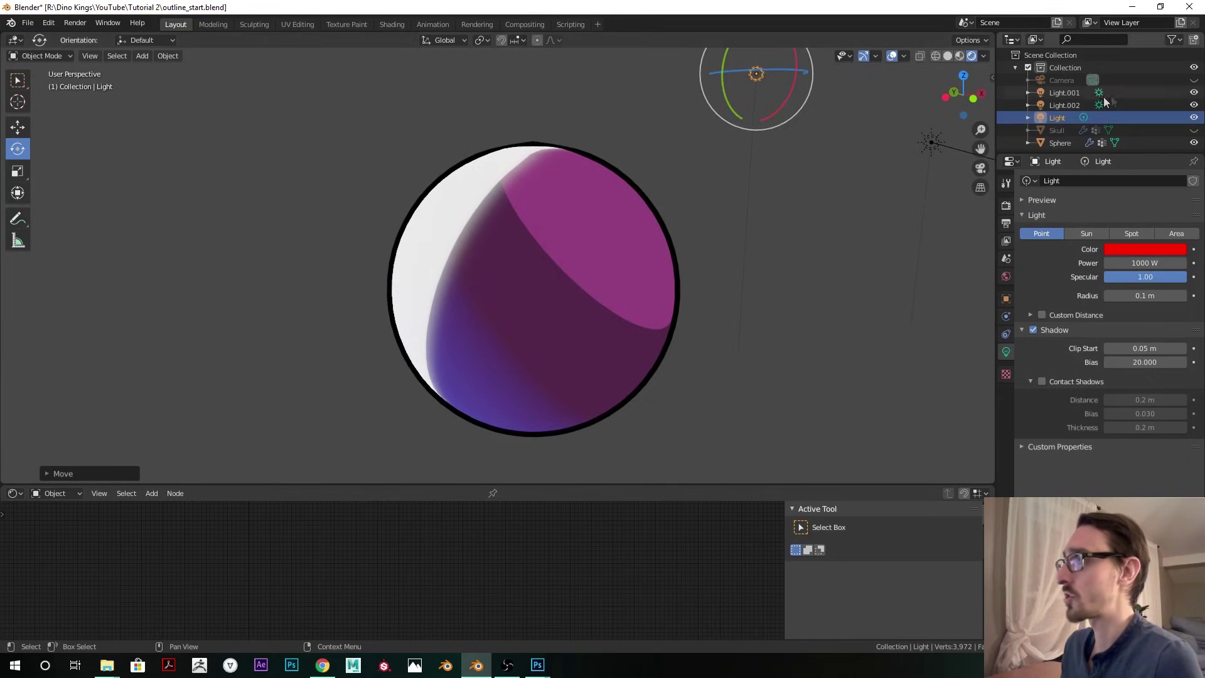
- Hide Light.001 and Light.002 and reposition the red point light near the sphere's upper side
click(1195, 105)
click(1194, 93)
scroll(777, 169, down, 3)
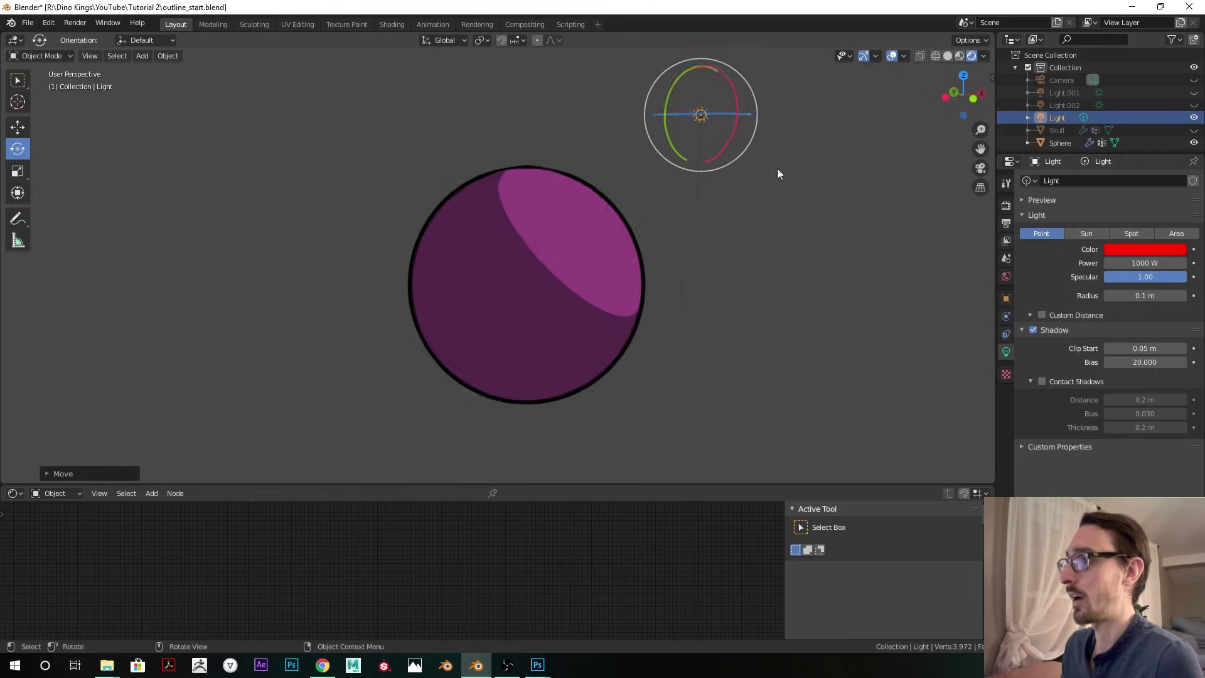
key(g)
click(672, 226)
scroll(754, 227, up, 2)
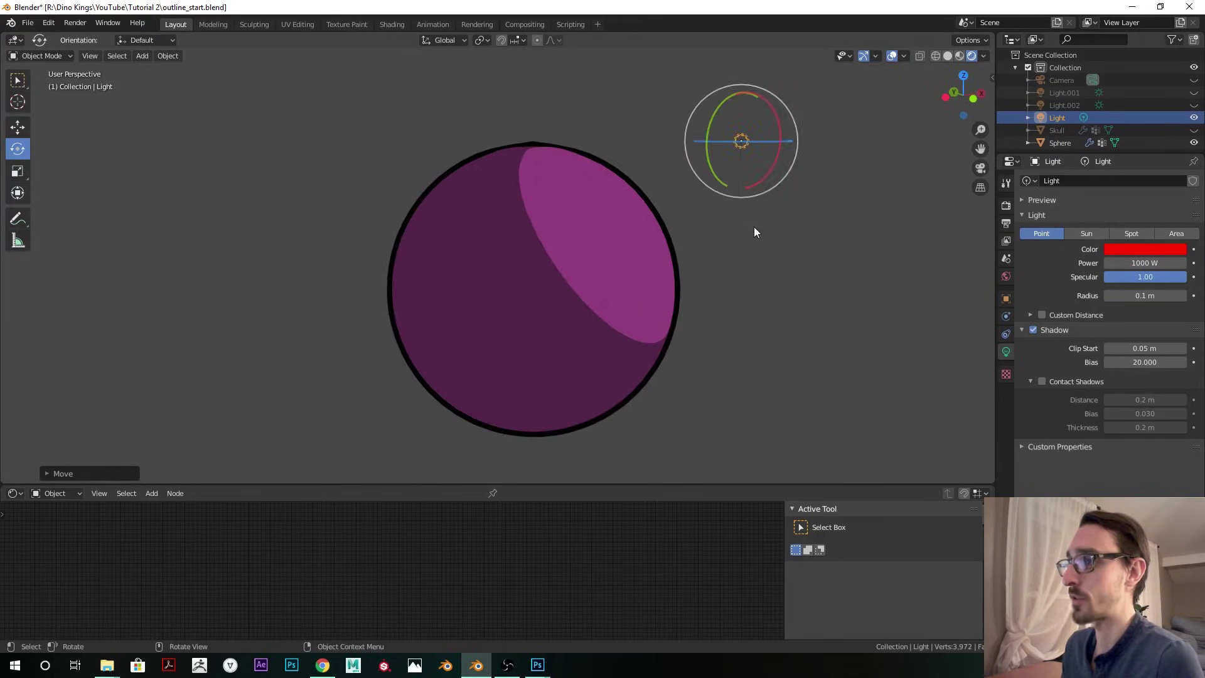
- Reduce the sphere's Solidify modifier to a thickness of 0.016 m and a clamp of 0.0444
scroll(762, 200, down, 1)
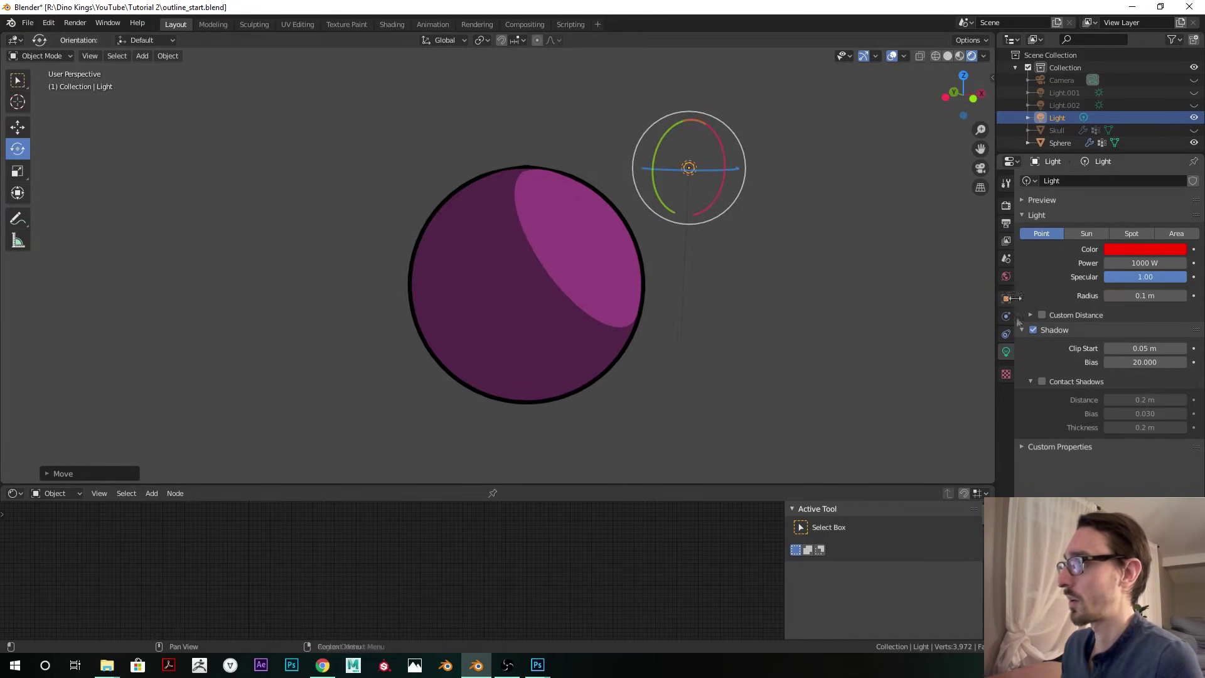
click(612, 313)
click(1006, 316)
scroll(739, 311, up, 1)
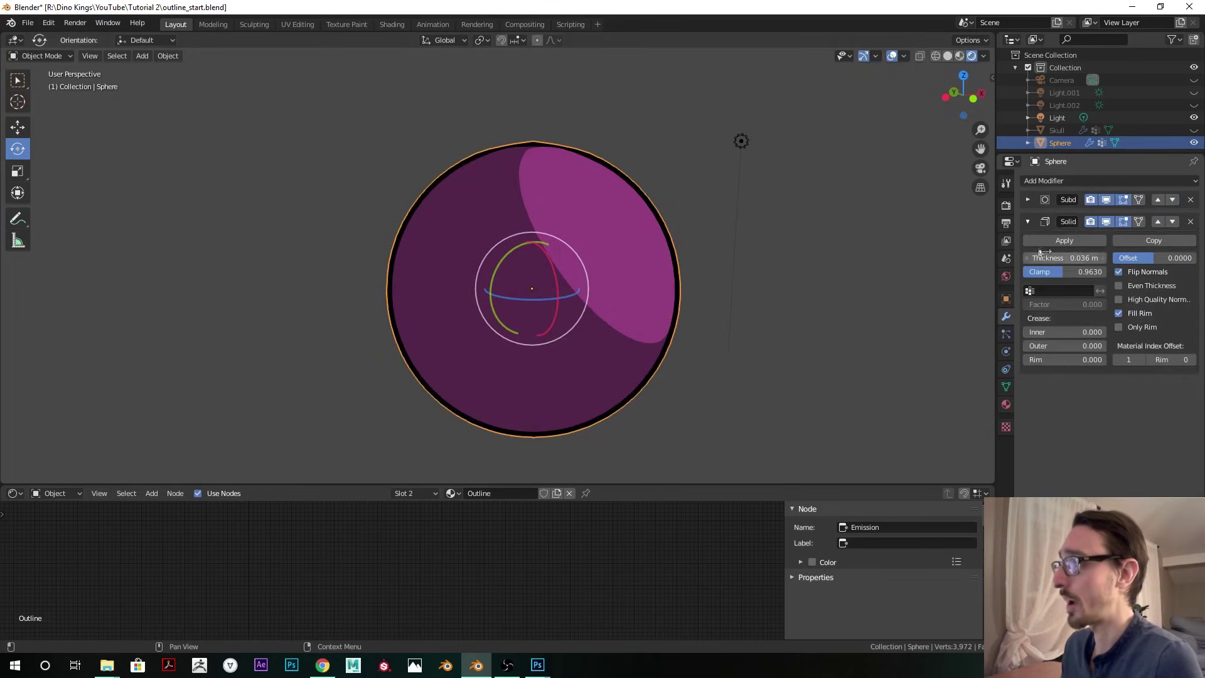
mouse_move(1061, 272)
mouse_down()
mouse_move(1029, 272)
mouse_move(1064, 258)
mouse_move(1053, 258)
mouse_up()
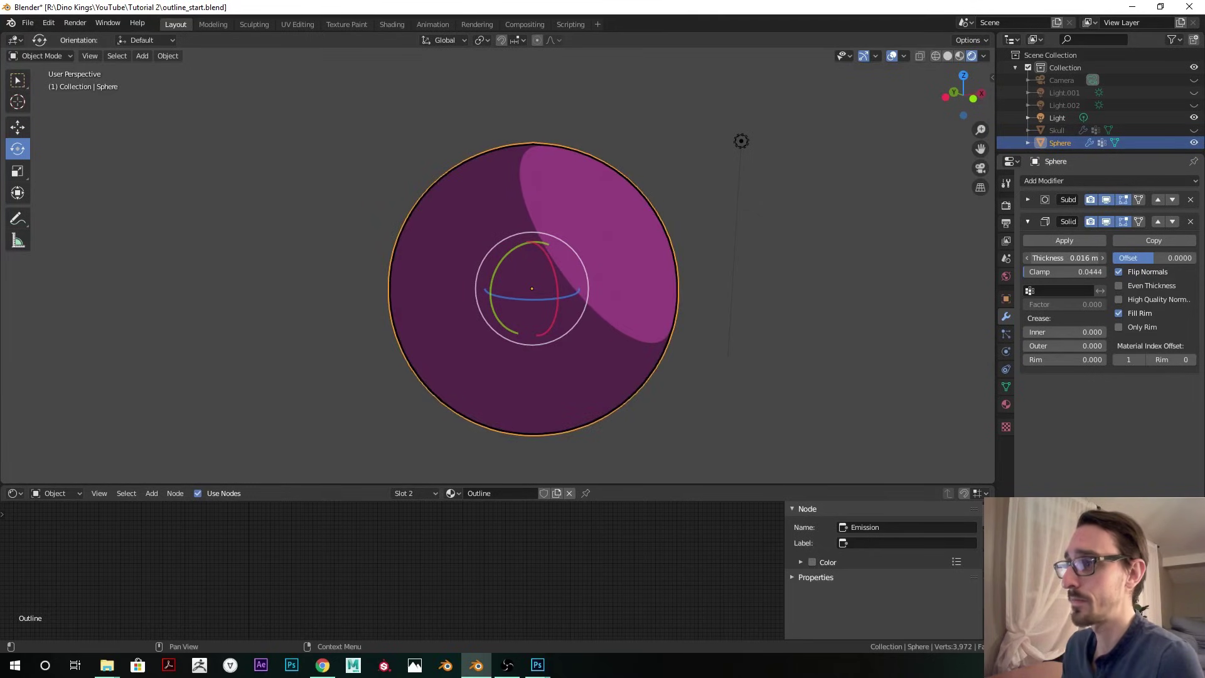
click(833, 287)
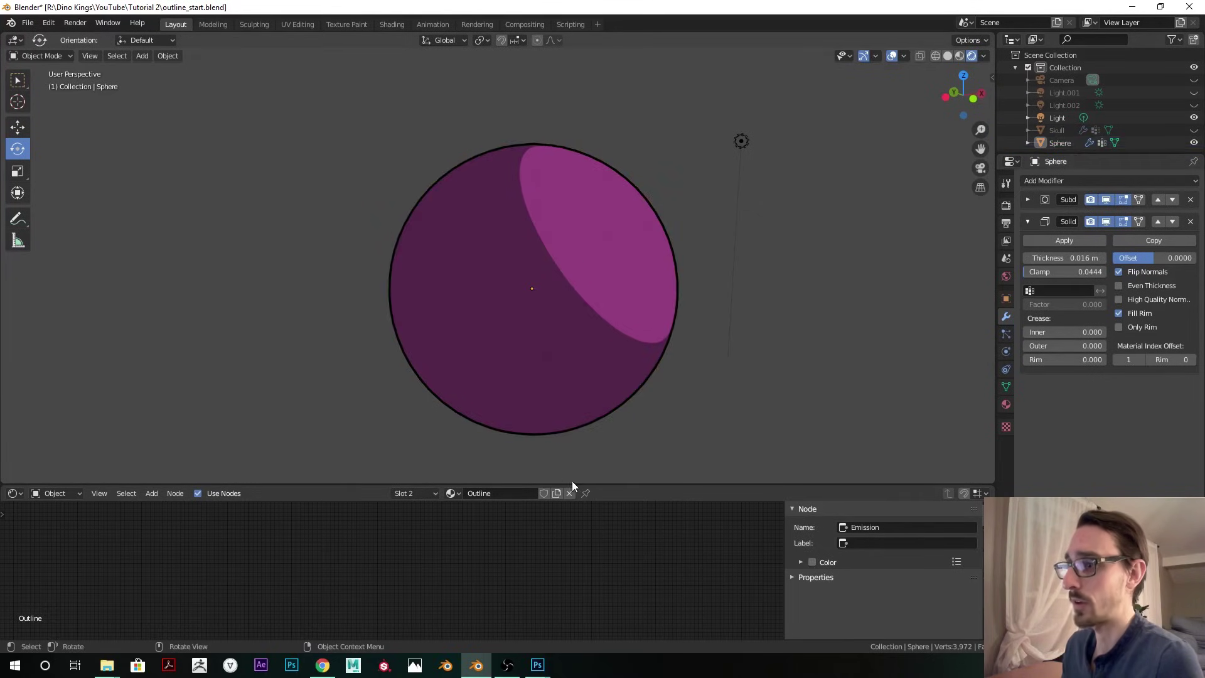
- Enlarge the node editor and open the node group inside the sphere's Toon material for editing
drag(578, 484, 604, 393)
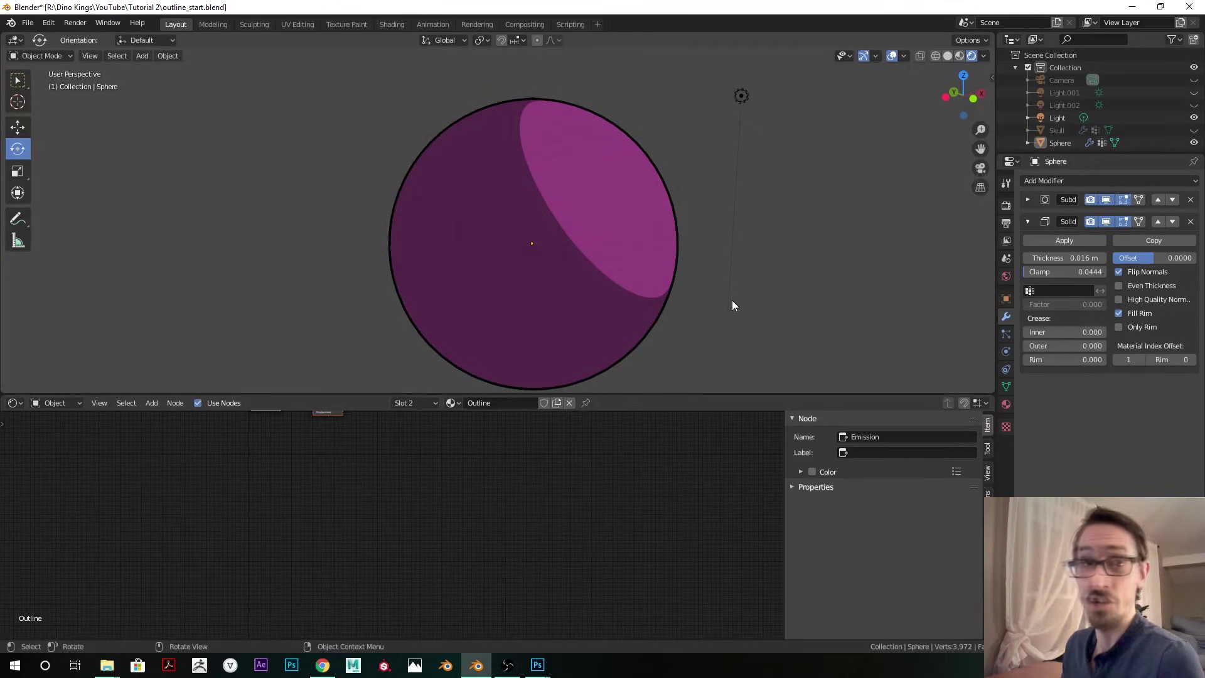
click(599, 236)
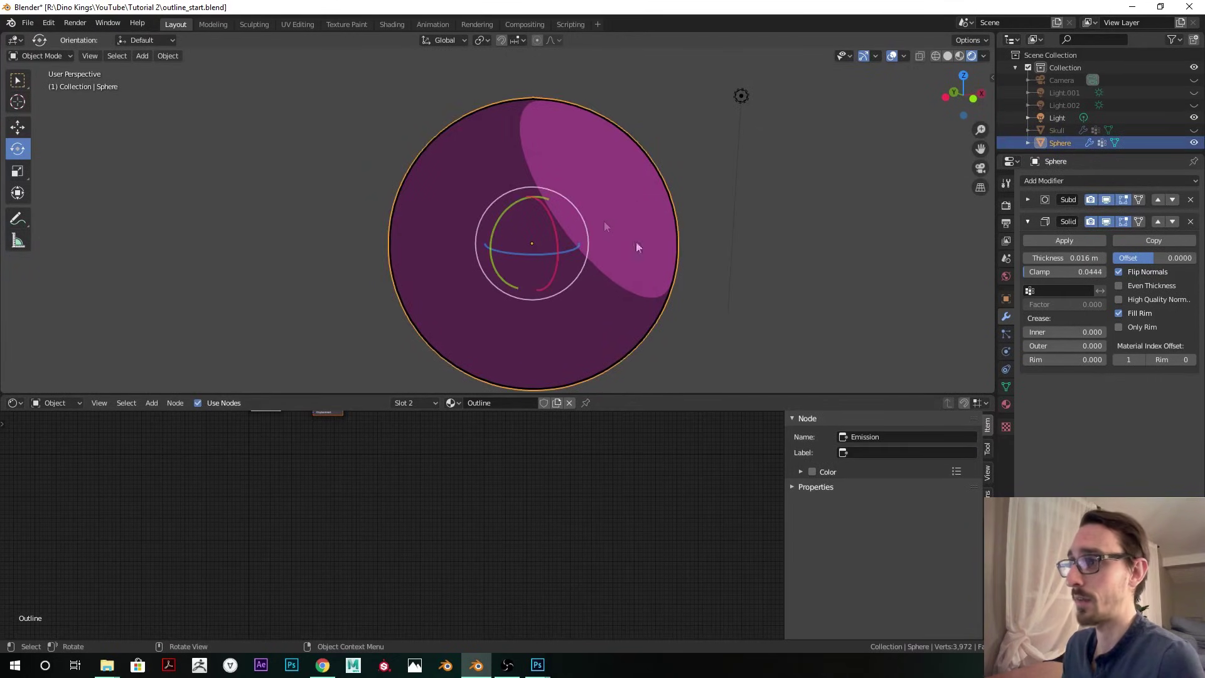
click(1006, 405)
click(1048, 183)
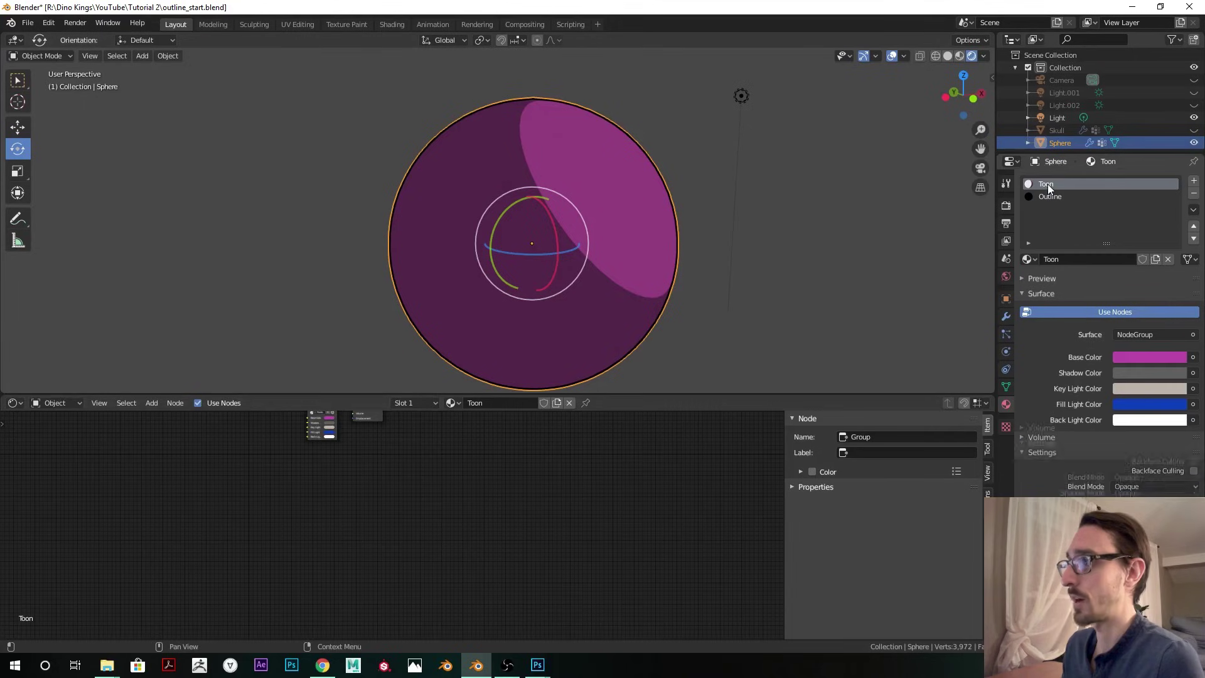
middle_drag(496, 507, 589, 553)
scroll(531, 509, up, 4)
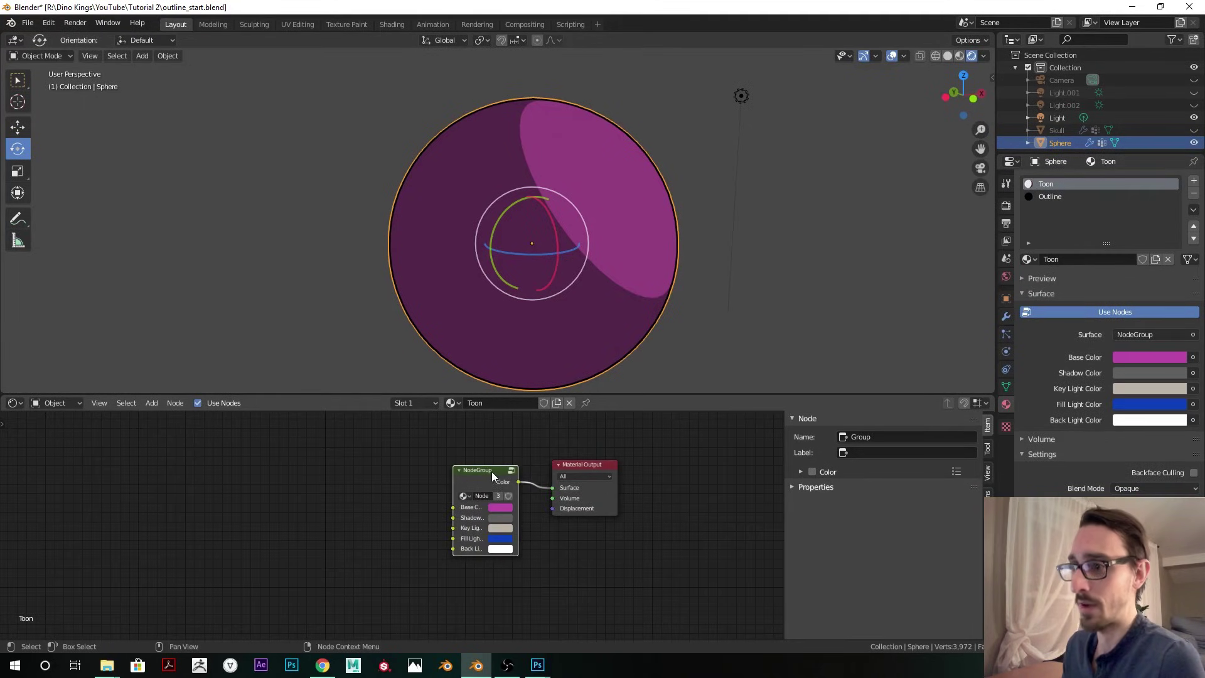
key(Tab)
key(Home)
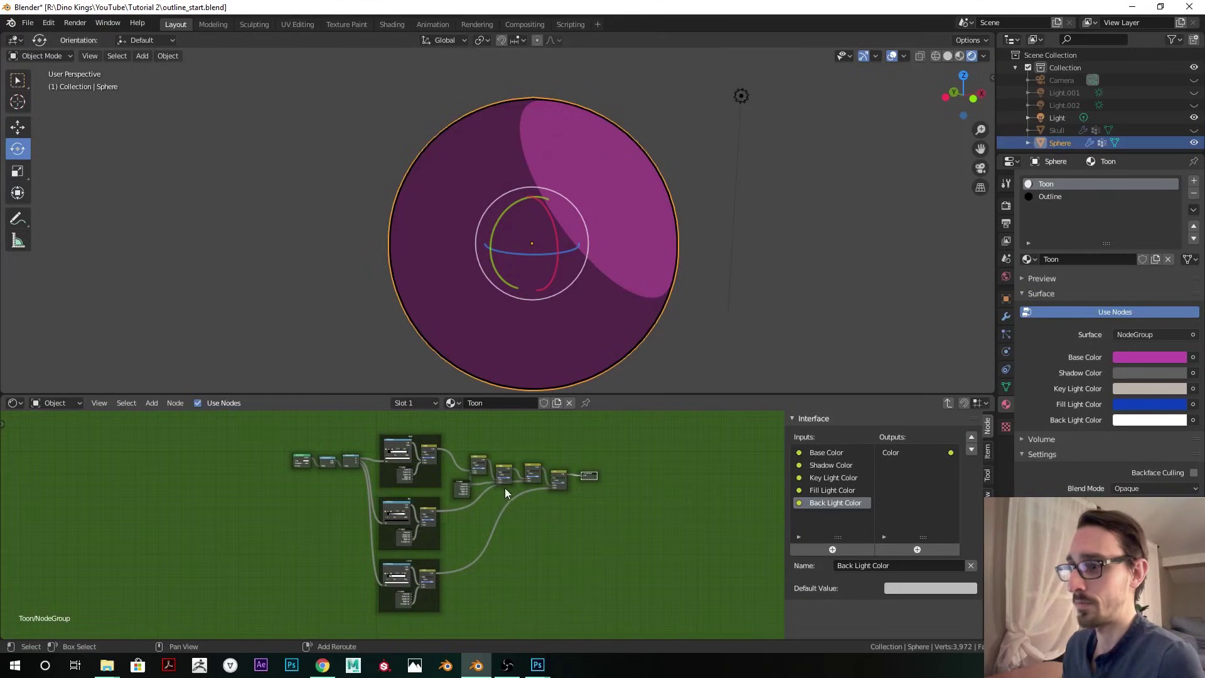
- Add a Frame node in the empty area above the Key Light nodes
middle_drag(505, 492, 530, 525)
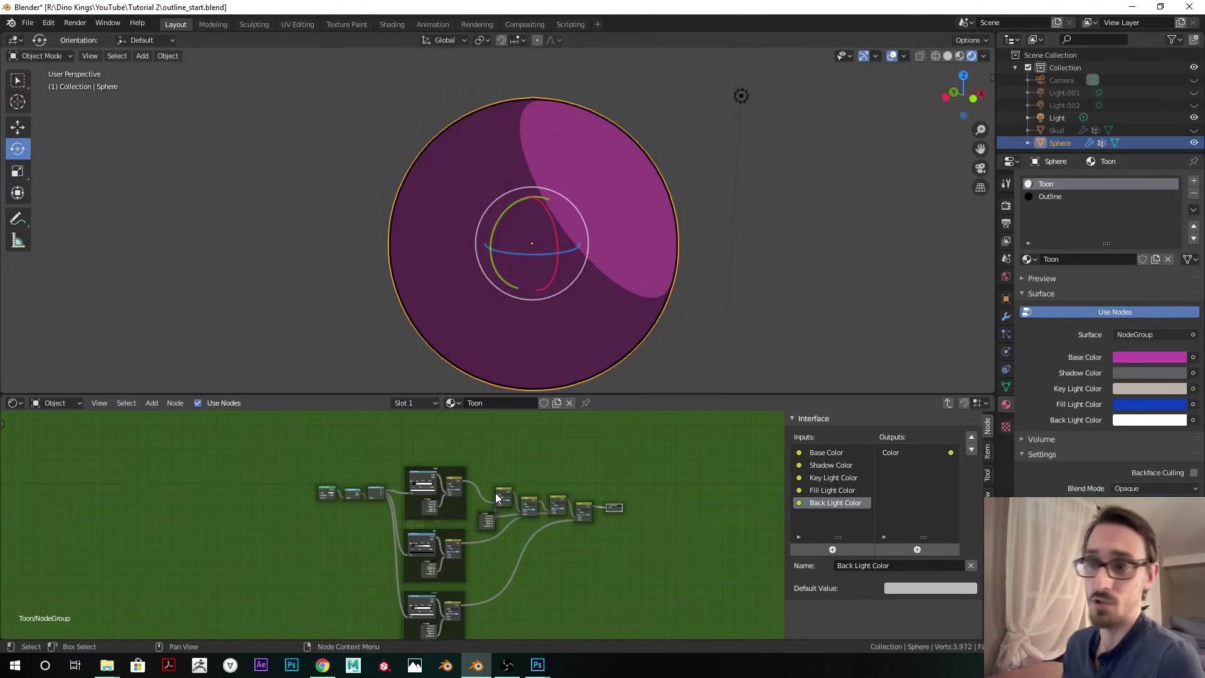
scroll(439, 514, up, 3)
middle_drag(574, 468, 549, 479)
scroll(492, 537, up, 3)
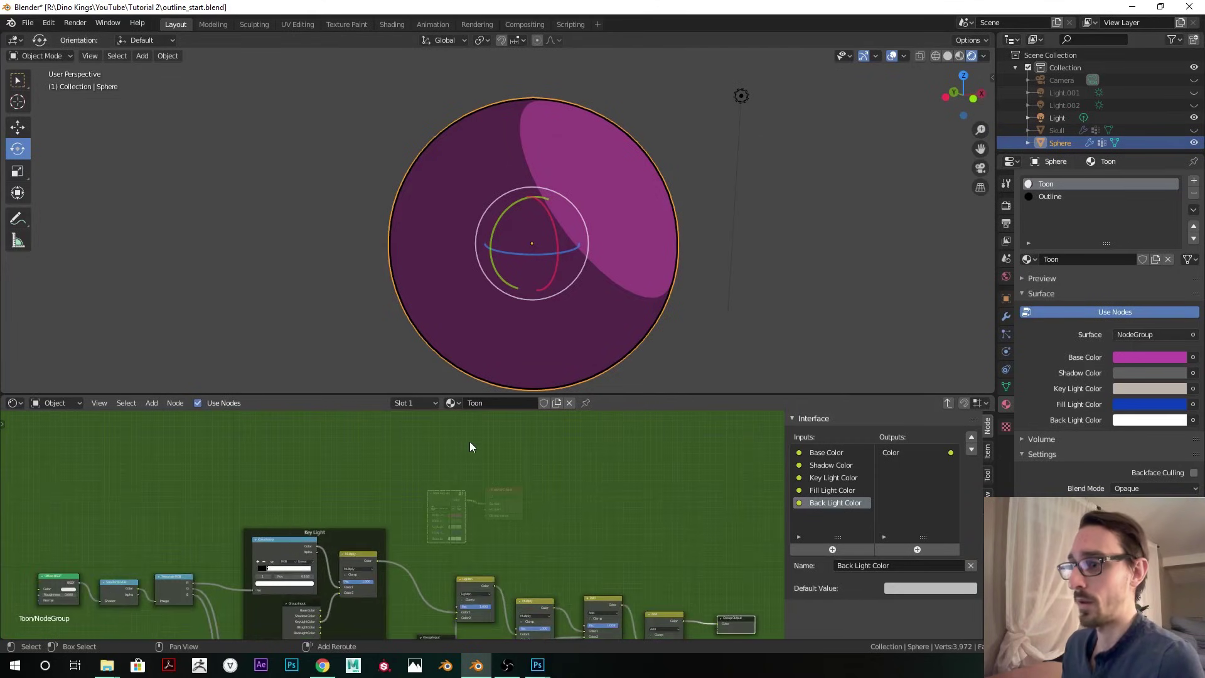
key(shift+a)
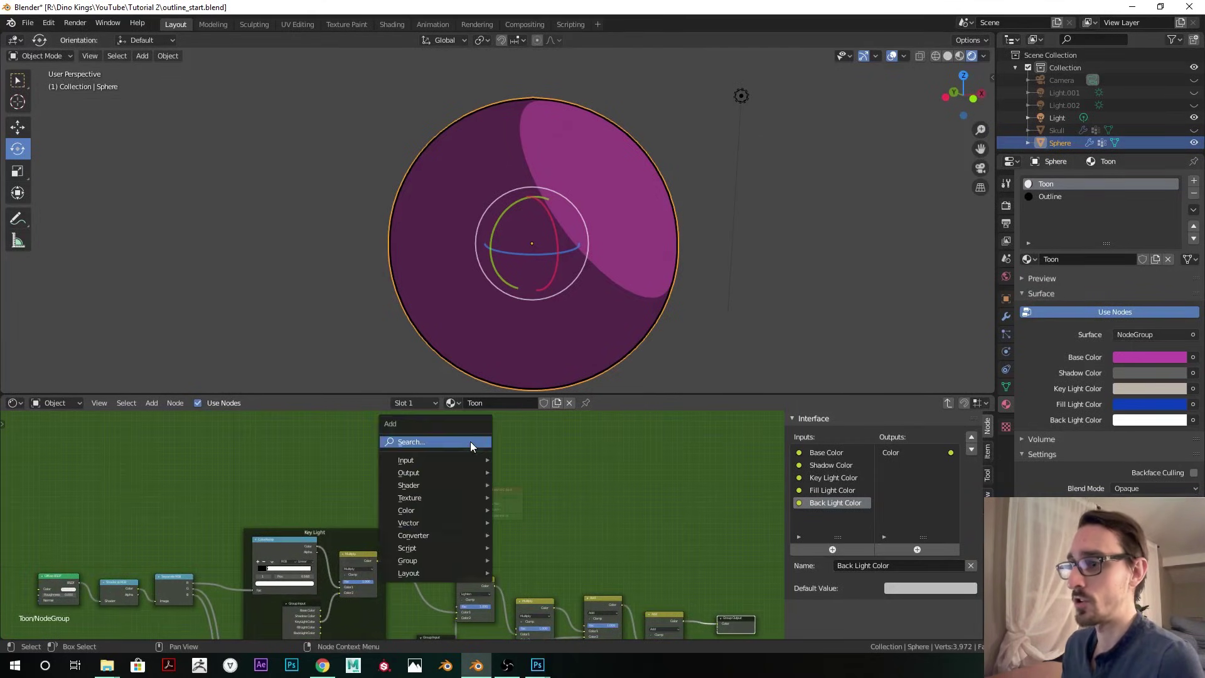
click(469, 442)
text(frame)
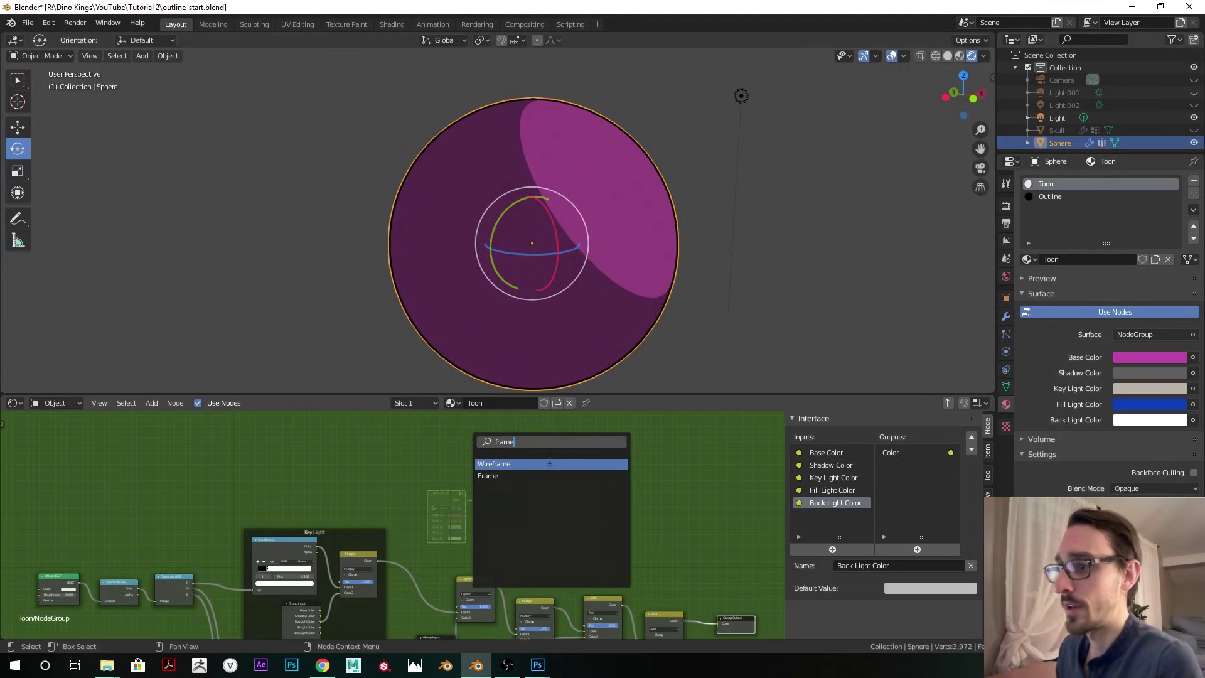
click(487, 475)
click(567, 523)
scroll(567, 523, up, 2)
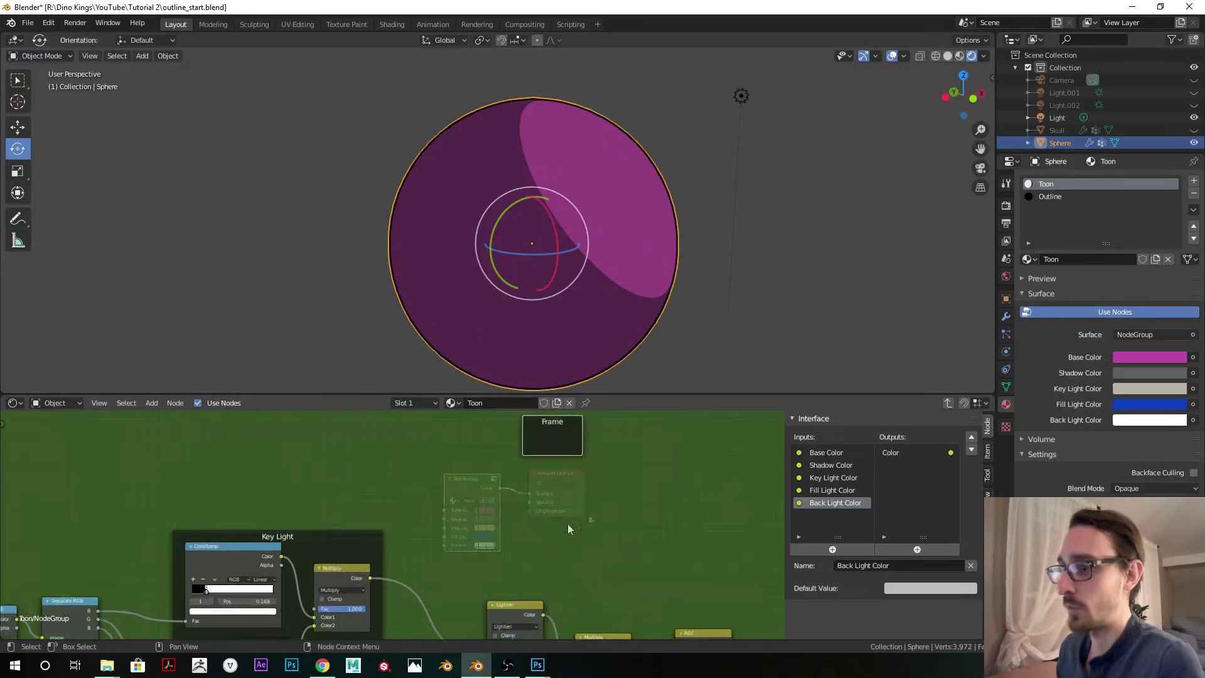
- Label the new frame Outline
click(988, 455)
click(868, 453)
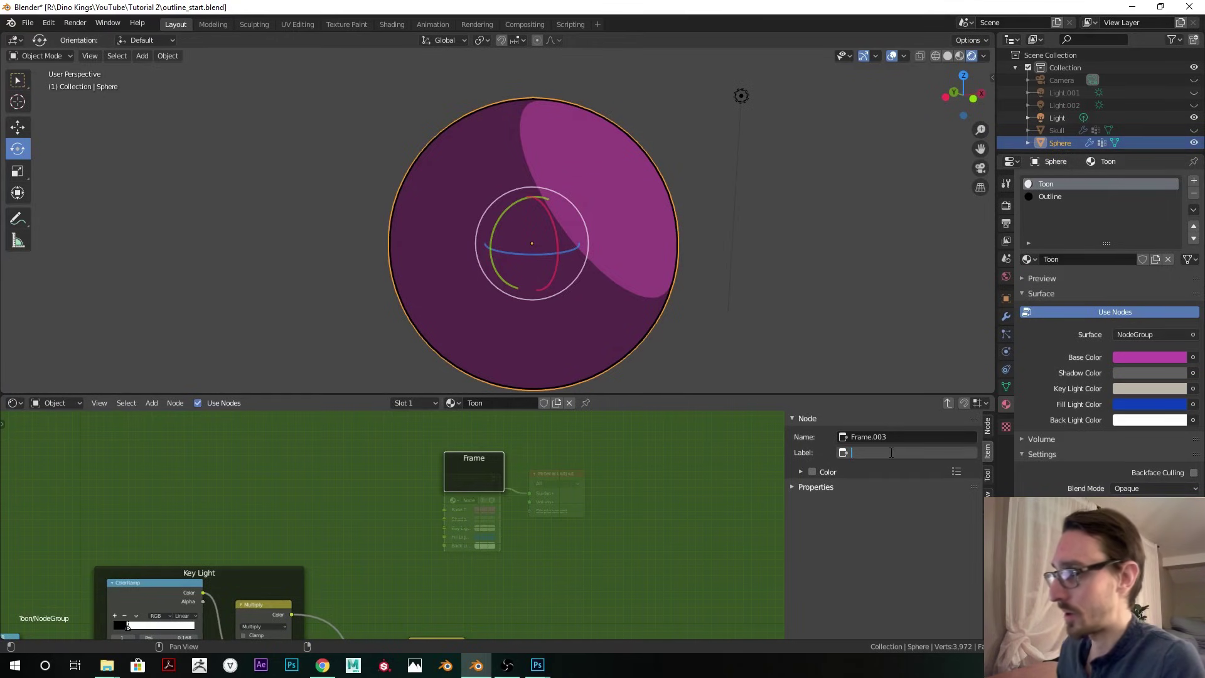
text(Outline)
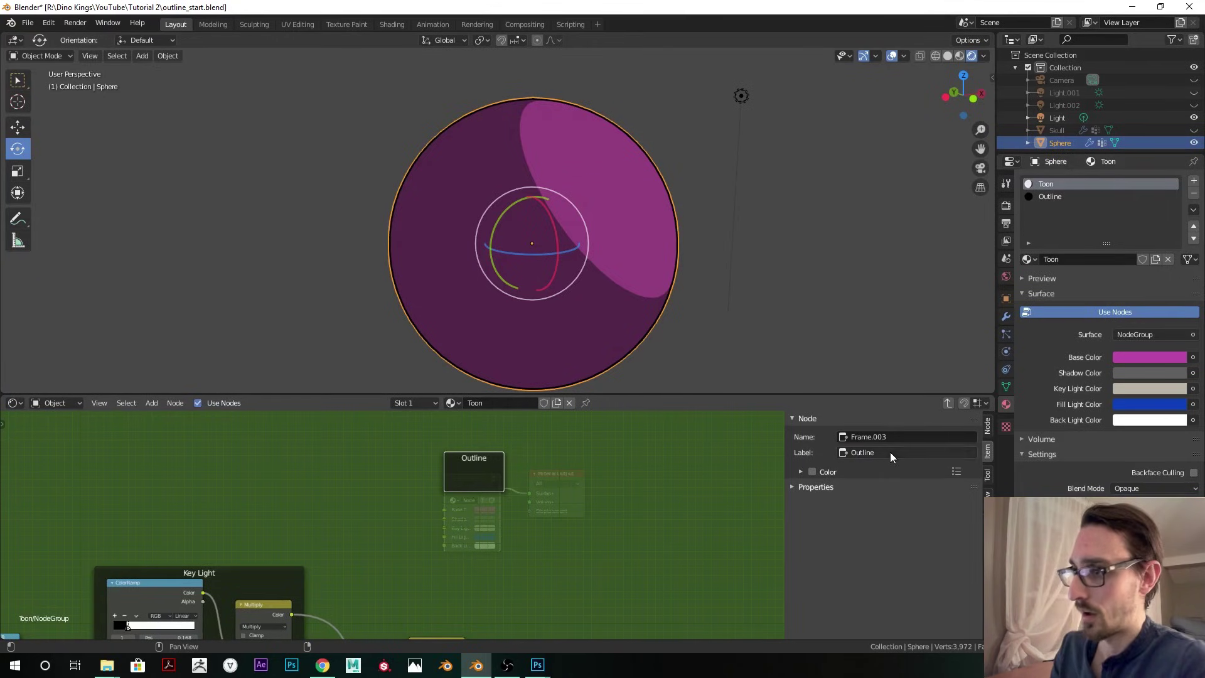
key(Return)
- Add a Layer Weight node and place it inside the Outline frame
scroll(517, 511, down, 4)
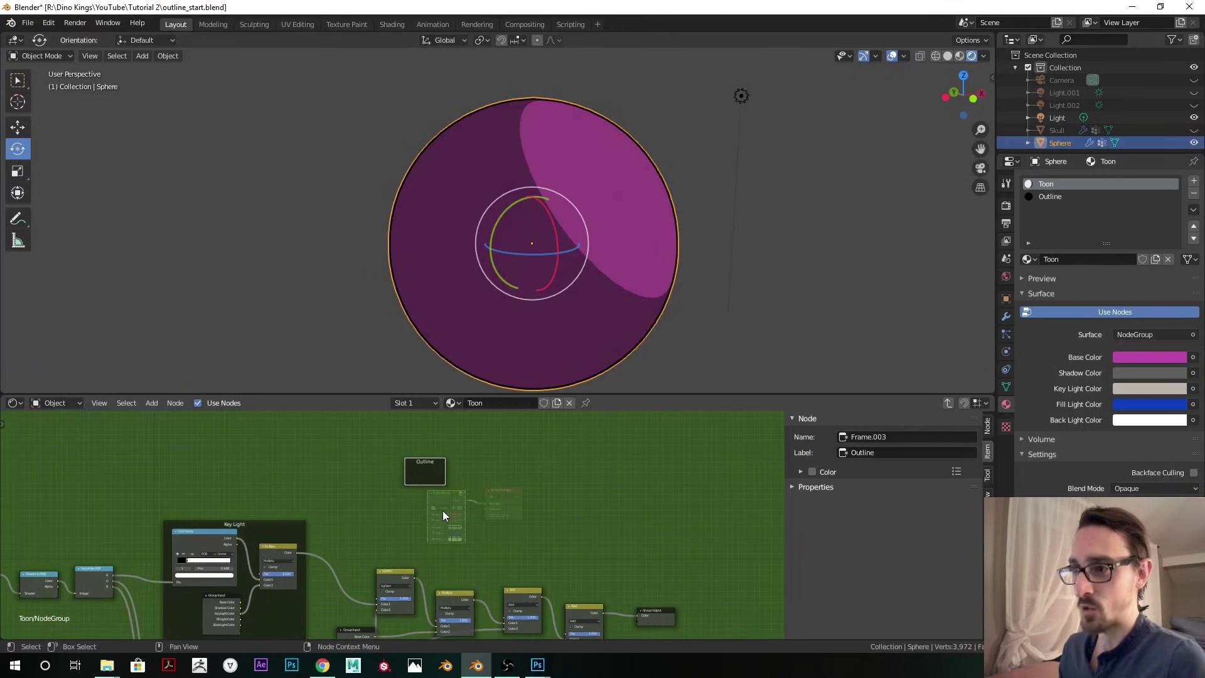
middle_drag(445, 522, 506, 525)
scroll(505, 526, up, 4)
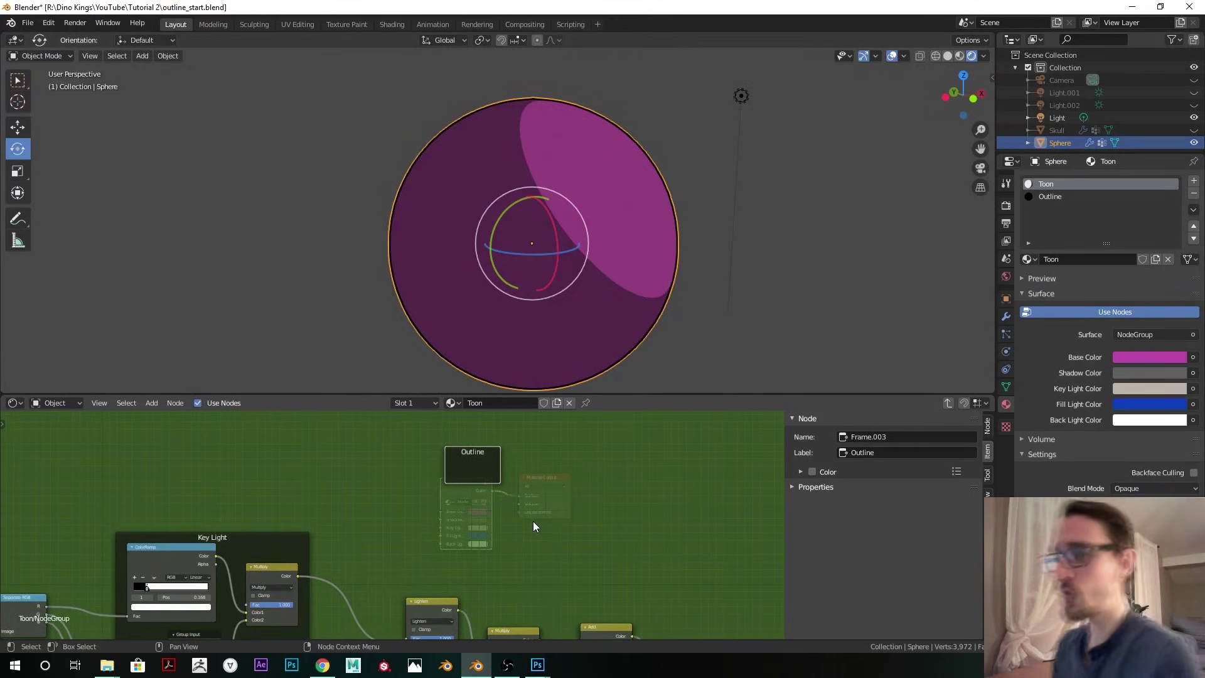
key(shift+a)
key(Escape)
key(shift+a)
click(533, 466)
text(layer)
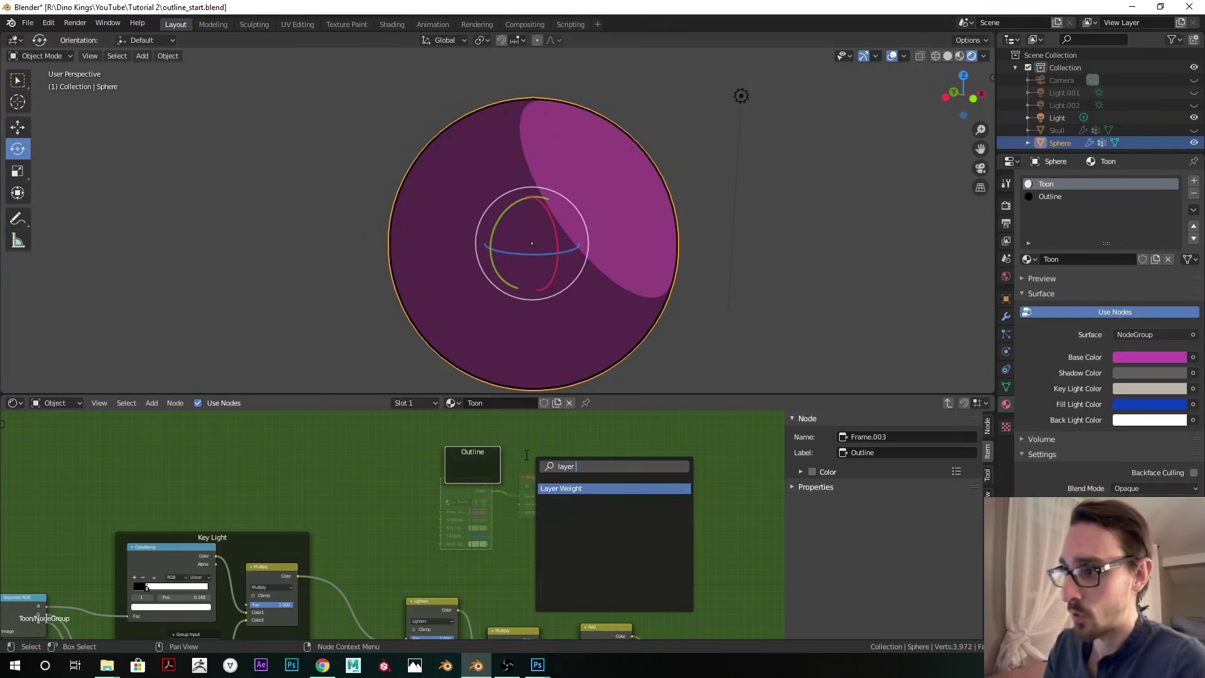
key(Return)
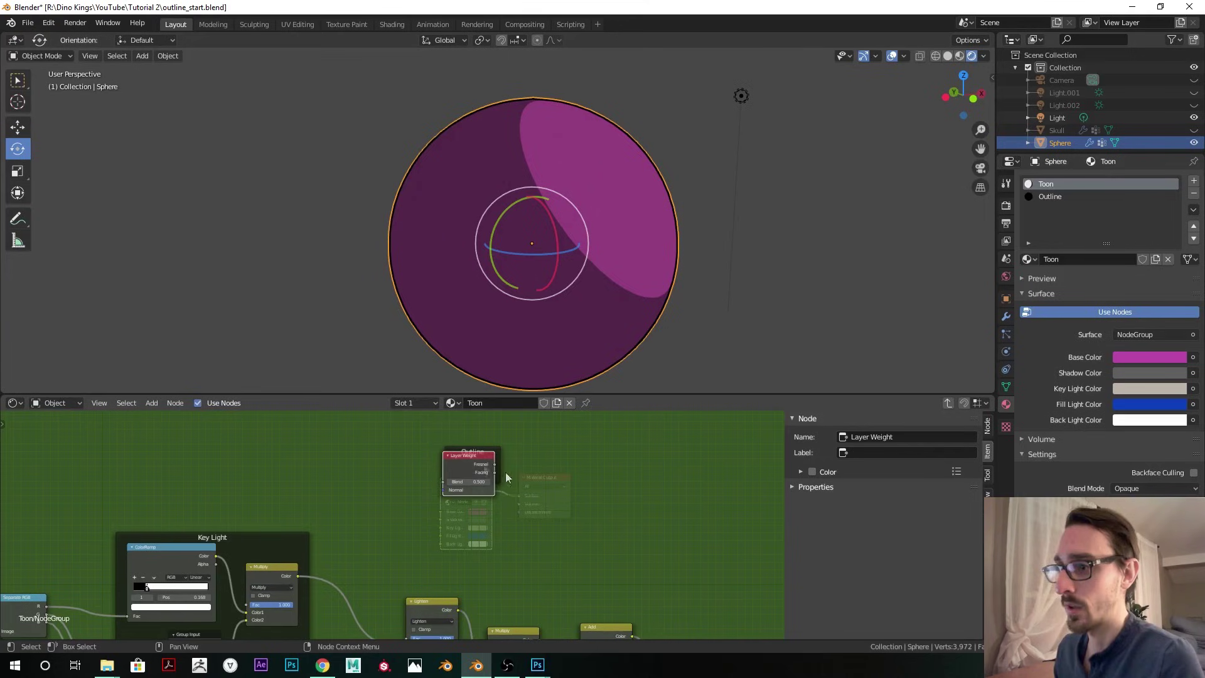
mouse_move(472, 472)
mouse_down()
mouse_move(488, 486)
mouse_move(476, 477)
mouse_up()
middle_drag(534, 492, 474, 488)
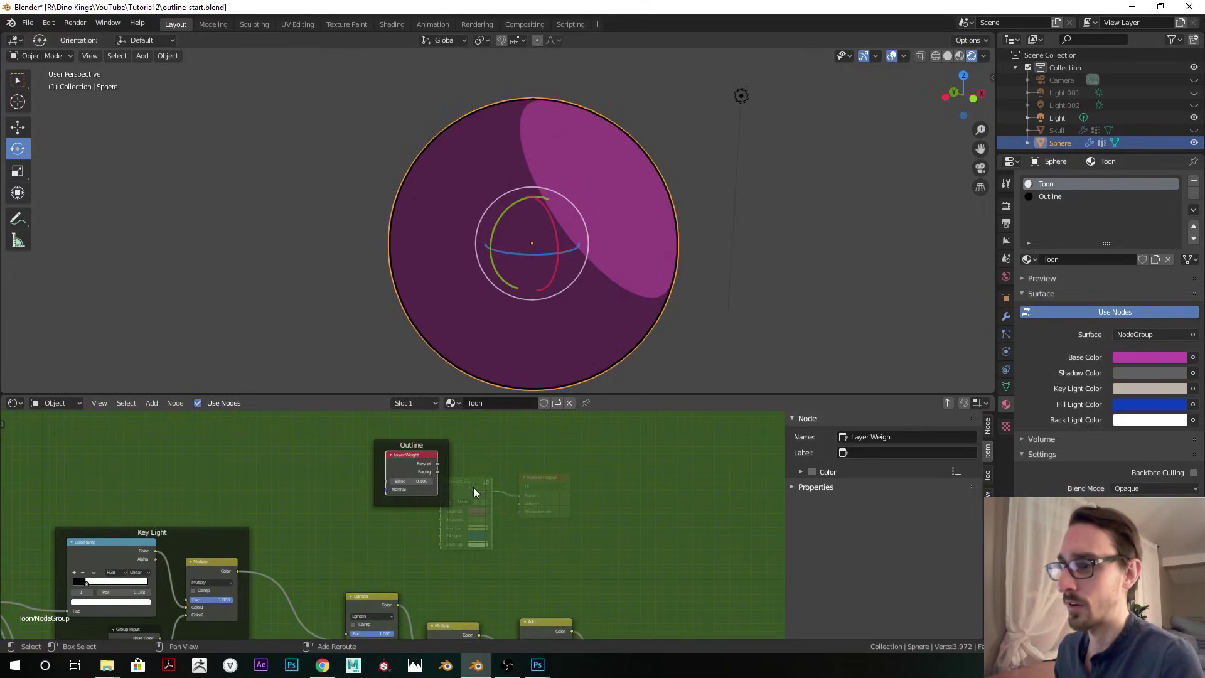
drag(407, 457, 393, 457)
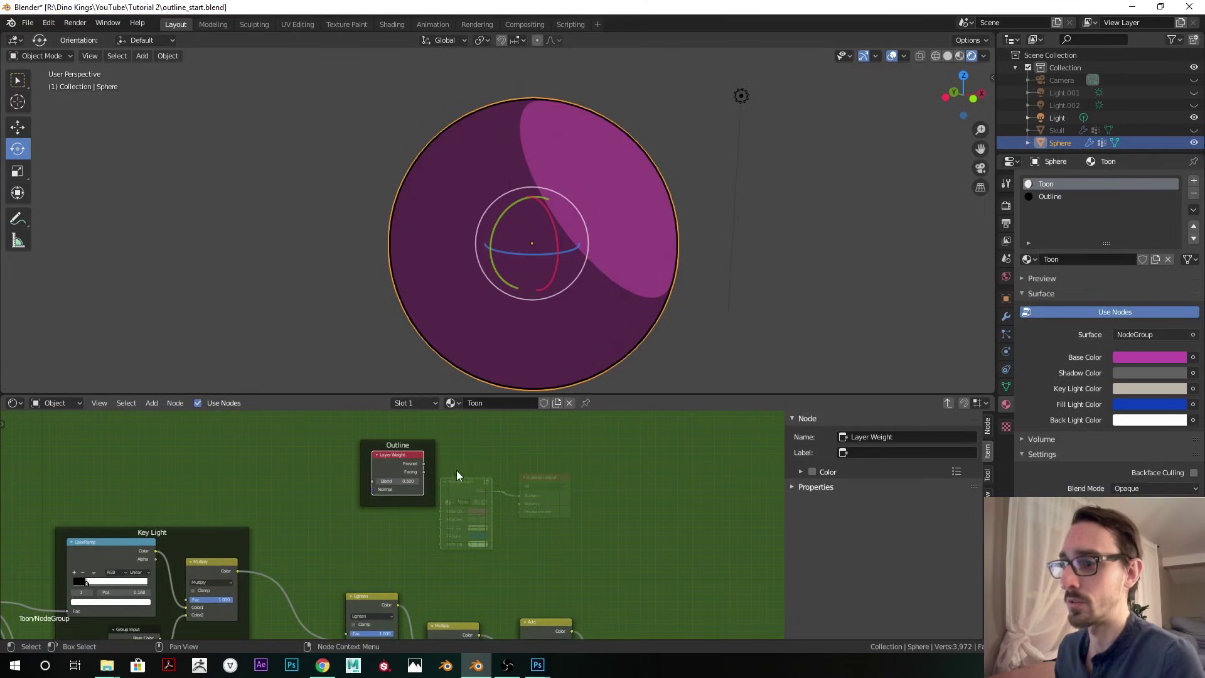
click(458, 472)
scroll(467, 485, up, 1)
middle_drag(468, 489, 445, 487)
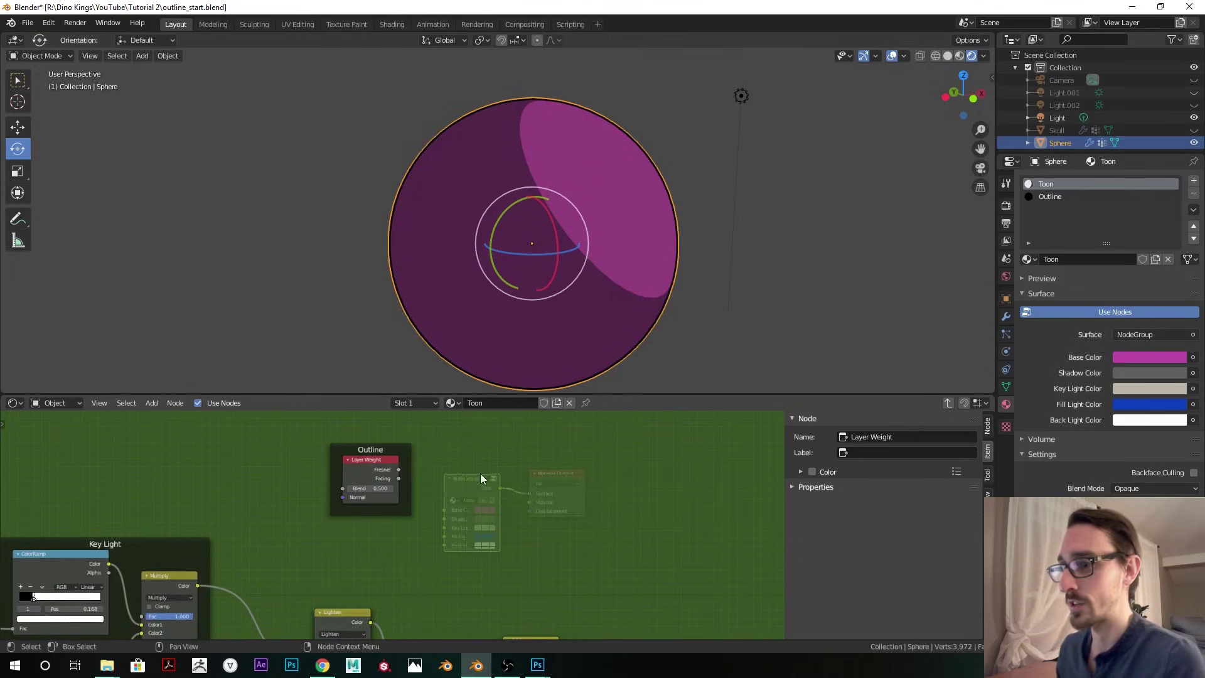
key(shift+a)
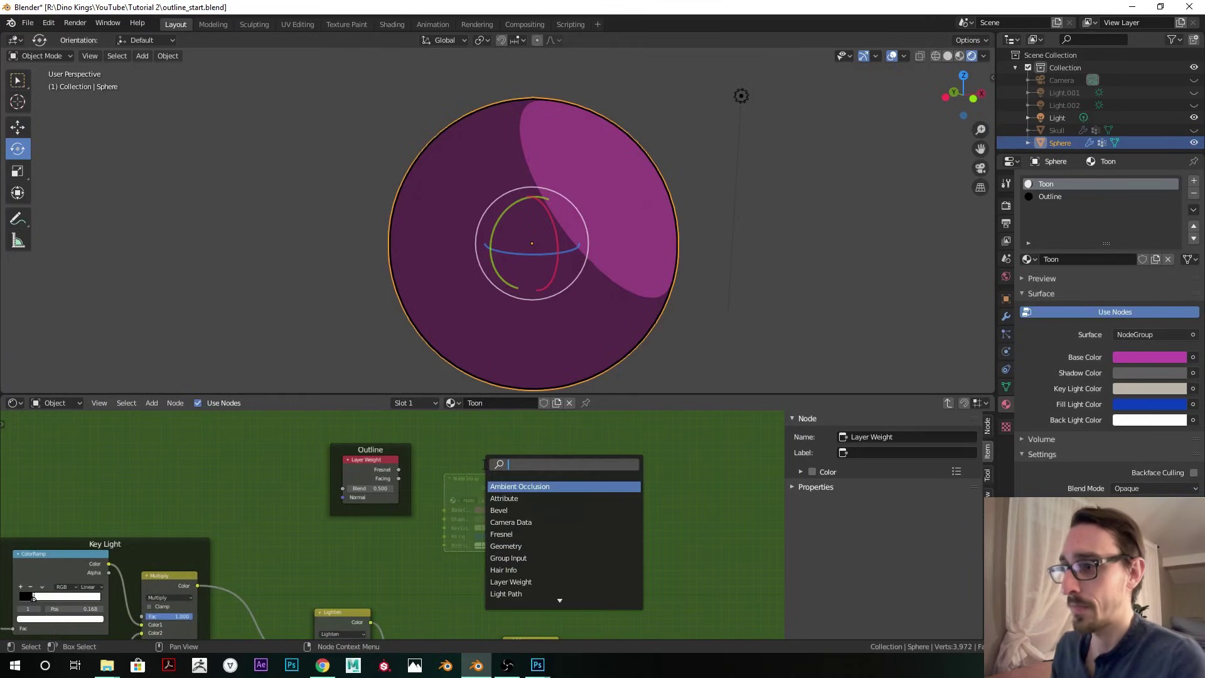
text(coo)
key(BackSpace)
text(lor)
key(Return)
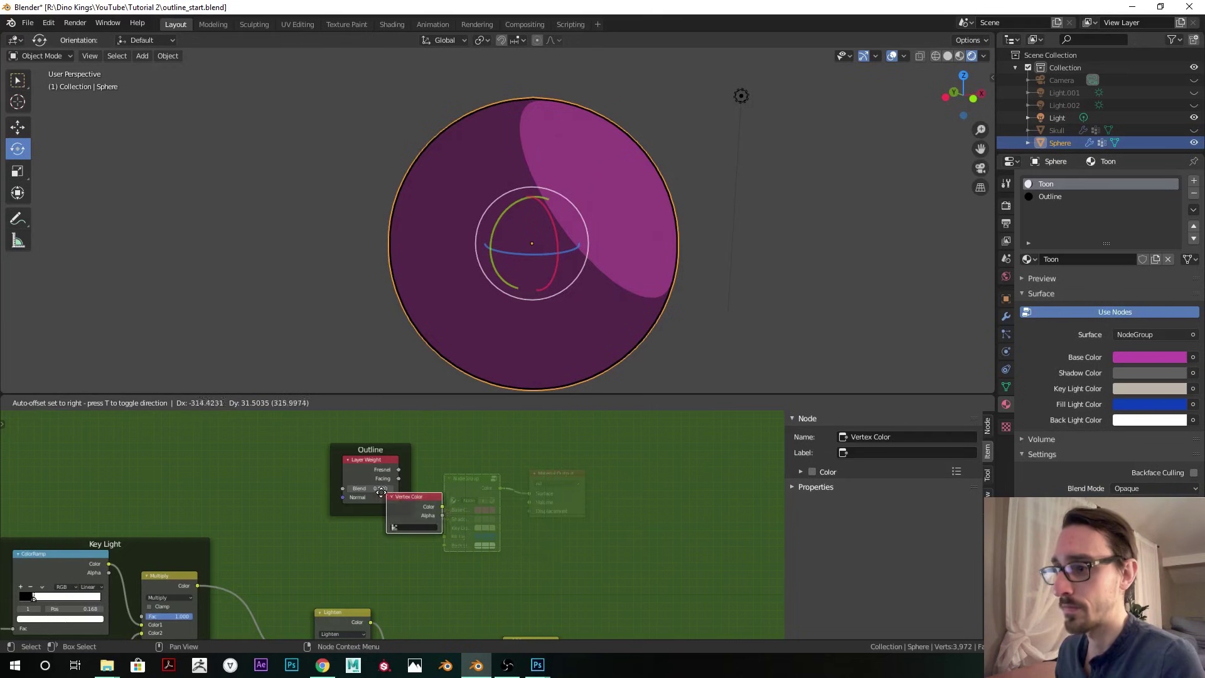
click(492, 489)
key(x)
- Add a ColorRamp node and place it inside the Outline frame beside the Layer Weight node
key(shift+a)
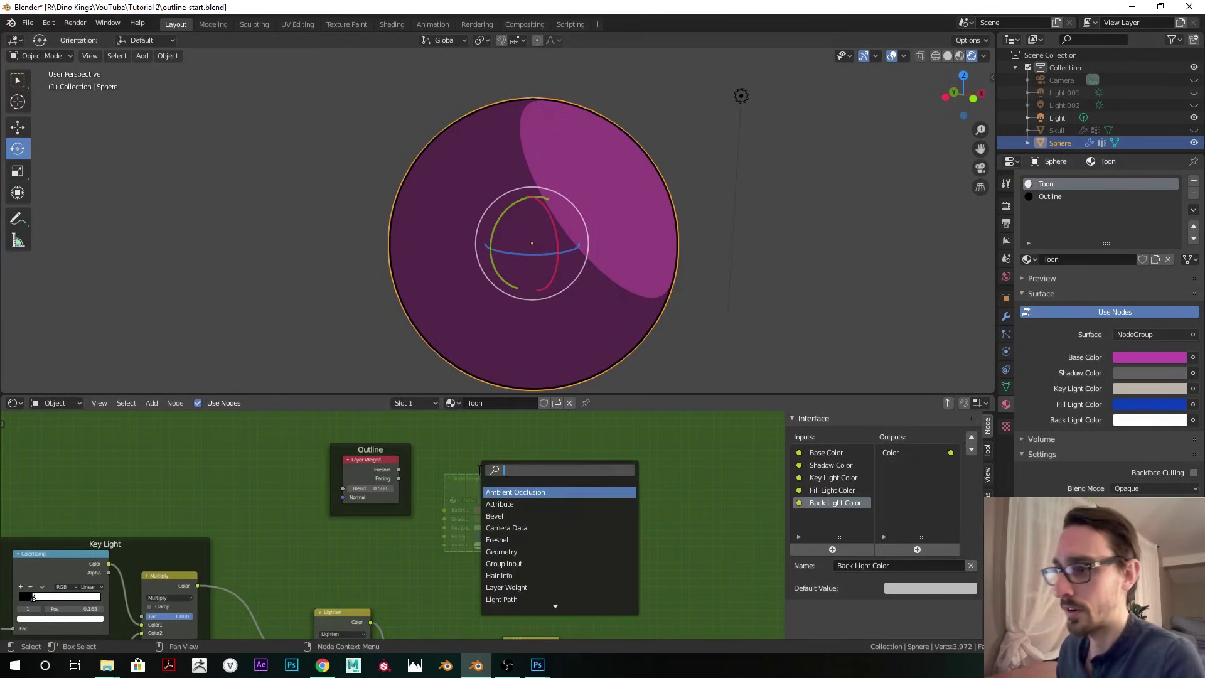
text(color)
click(540, 503)
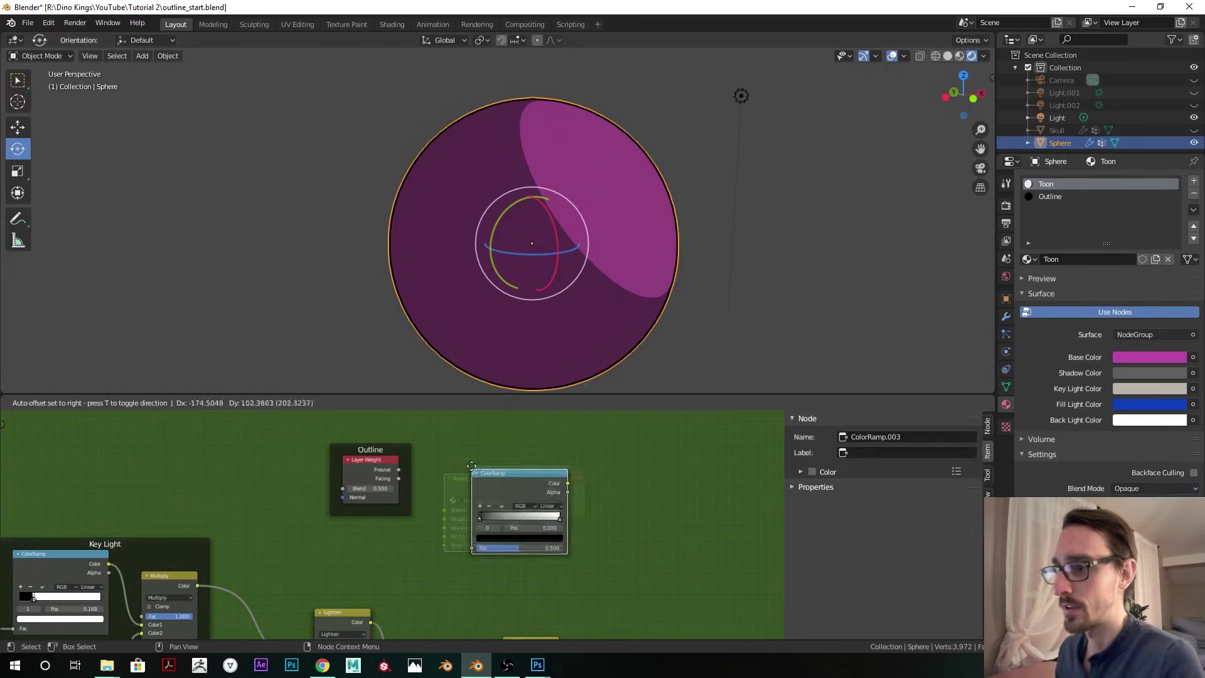
click(430, 495)
drag(430, 496, 506, 496)
click(439, 452)
- Enlarge the node editor and connect the Layer Weight's Fresnel output to the ColorRamp's Fac input
scroll(382, 468, up, 2)
scroll(374, 507, up, 3)
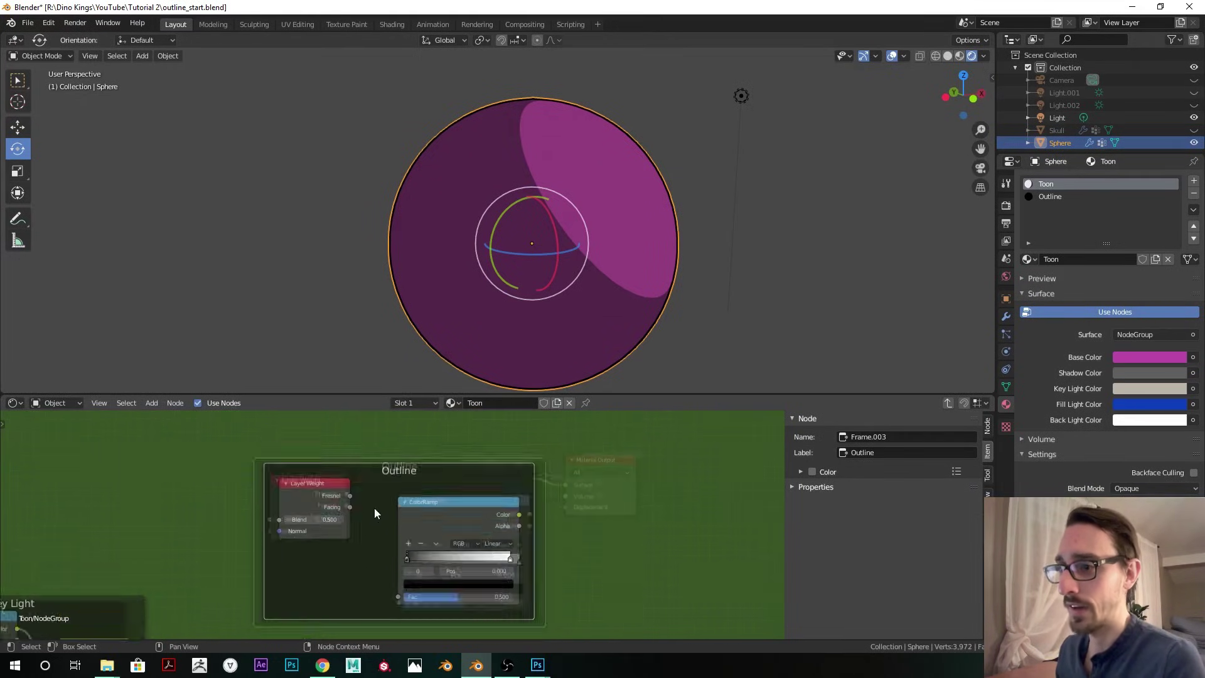
drag(481, 393, 481, 270)
middle_drag(471, 317, 518, 355)
middle_drag(422, 462, 395, 413)
scroll(409, 436, up, 1)
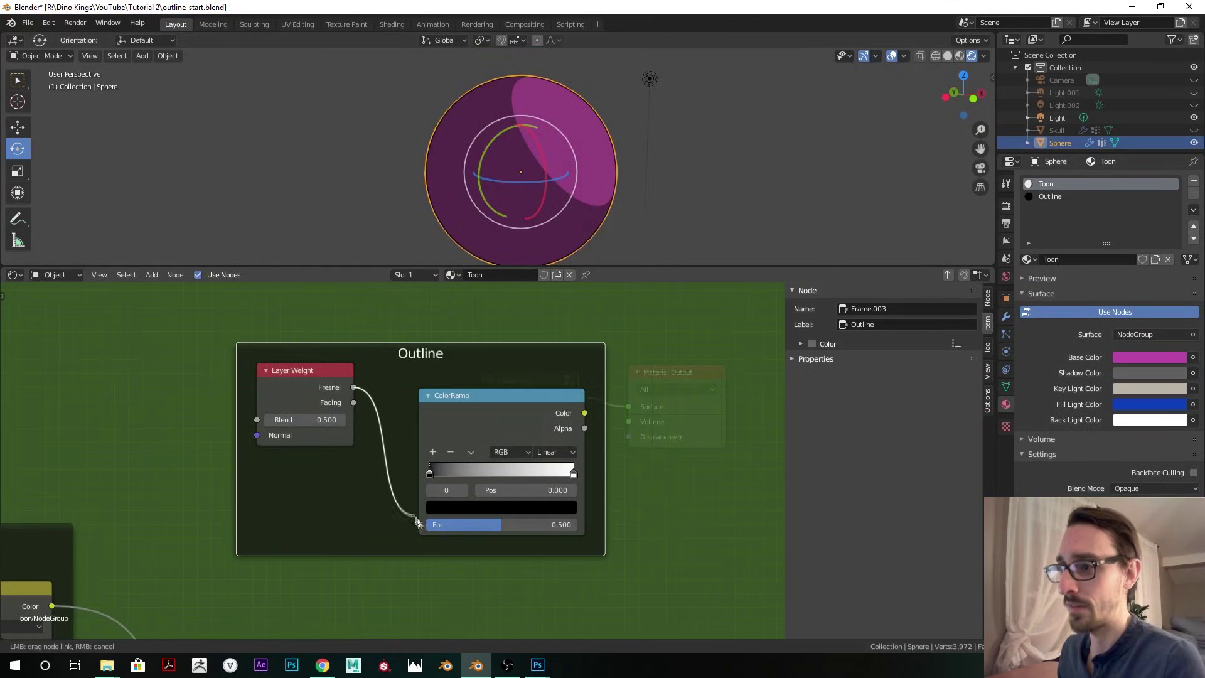
- Move the Group Output beside the Outline frame and connect the ColorRamp's Color output to its Color input
scroll(422, 530, down, 5)
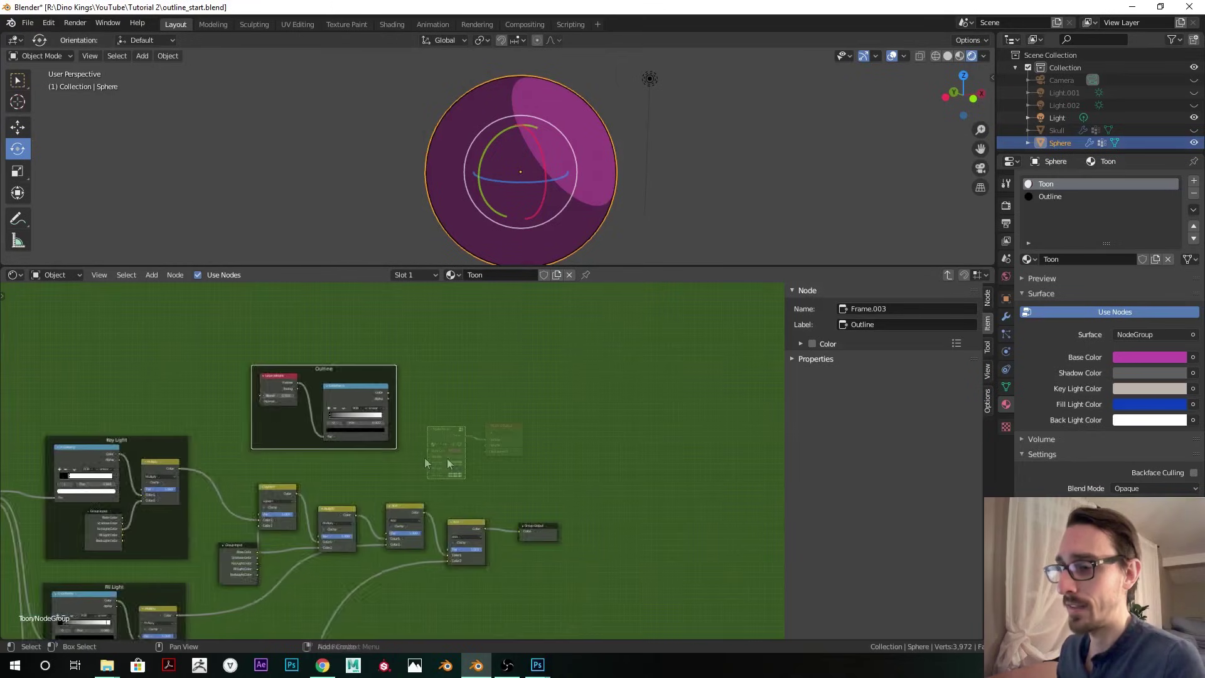
middle_drag(440, 461, 506, 461)
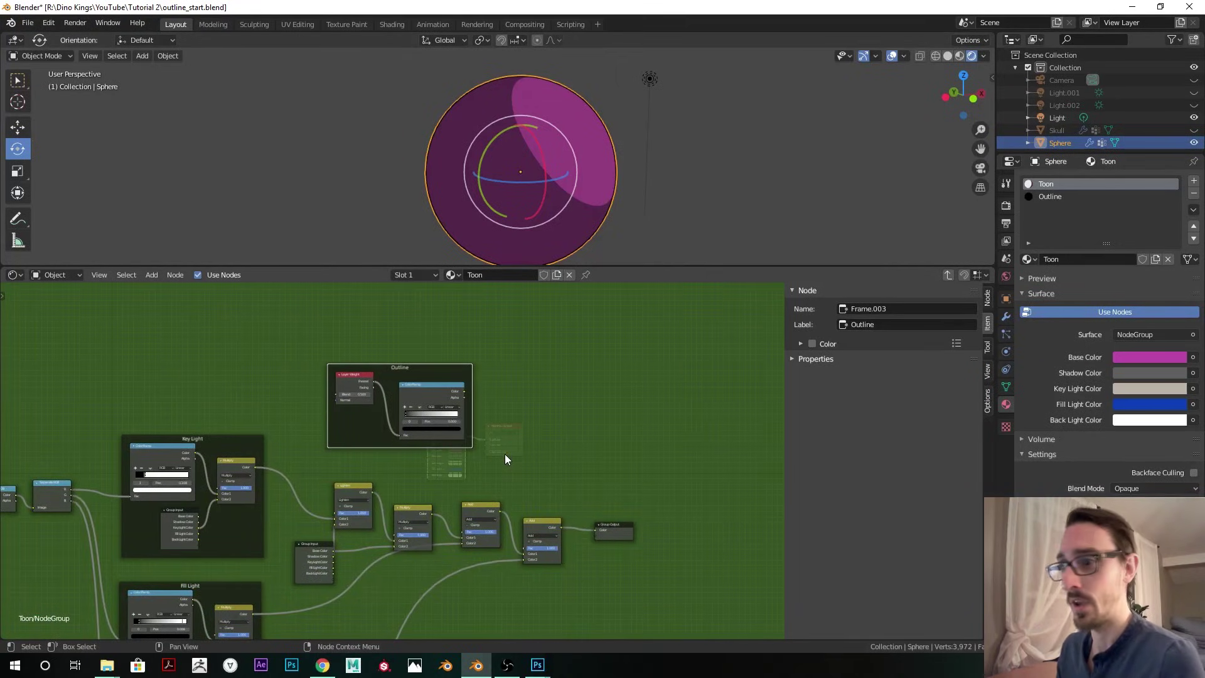
drag(631, 529, 557, 403)
scroll(557, 403, up, 4)
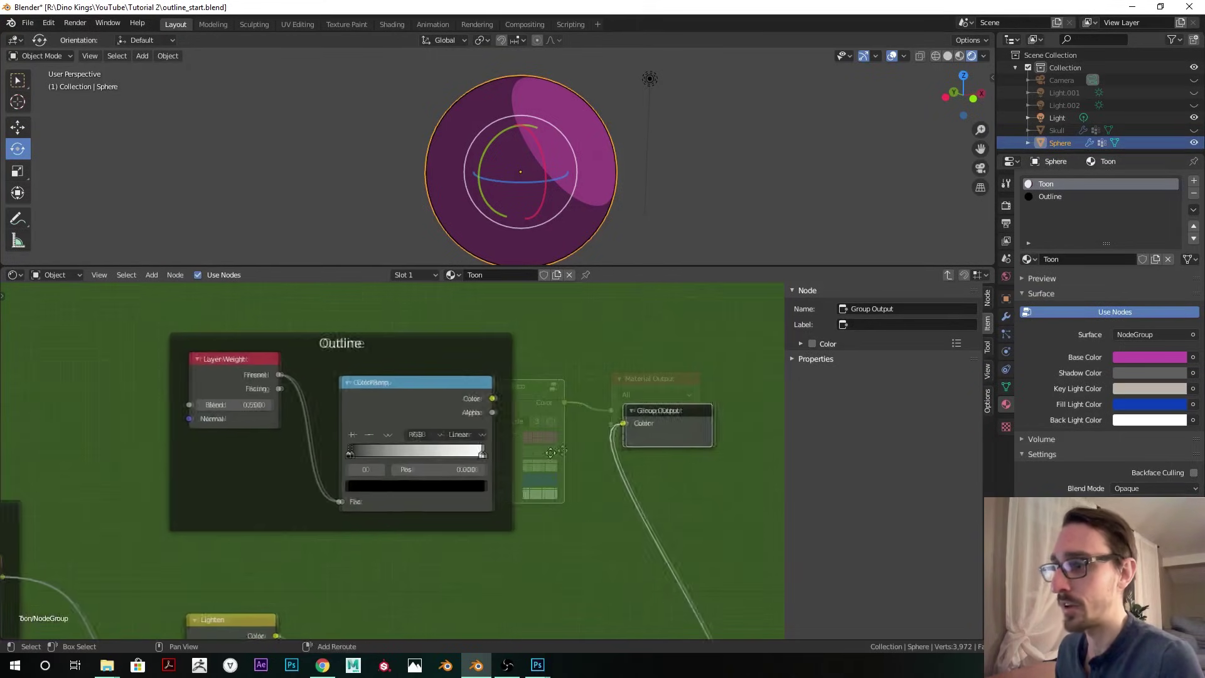
drag(465, 400, 598, 426)
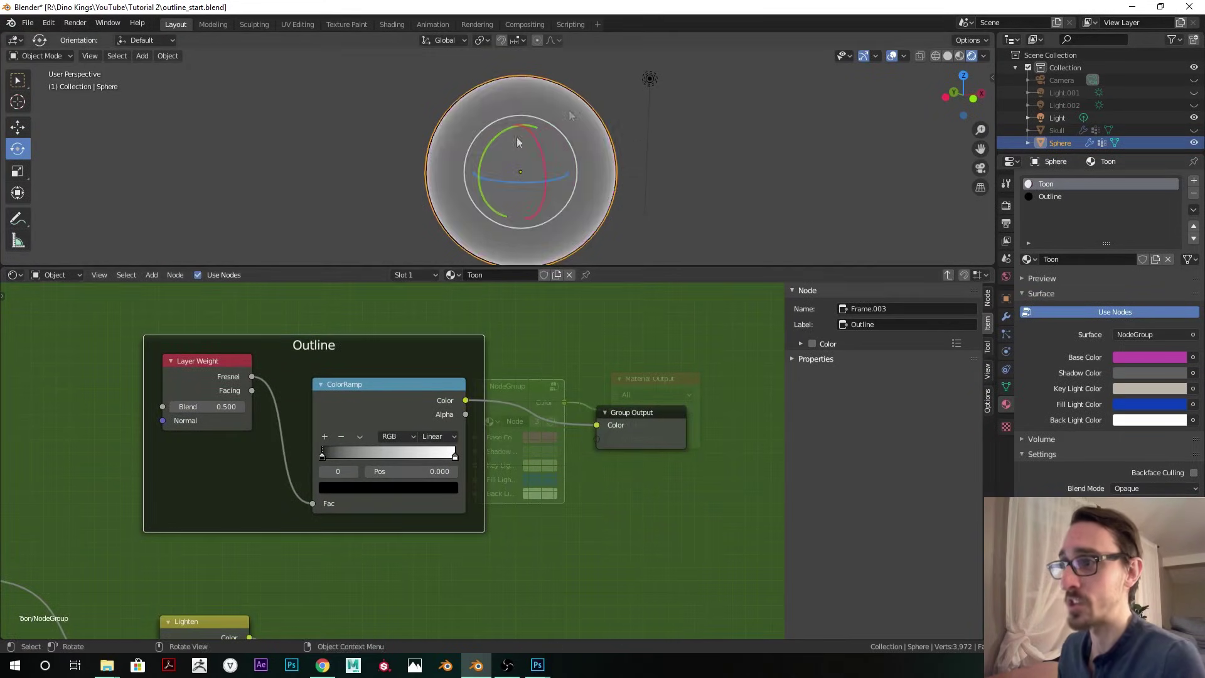
- Set the ColorRamp's black stop to 0.386 with the white stop just after it, and enlarge the 3D viewport
drag(323, 458, 345, 459)
drag(455, 459, 368, 457)
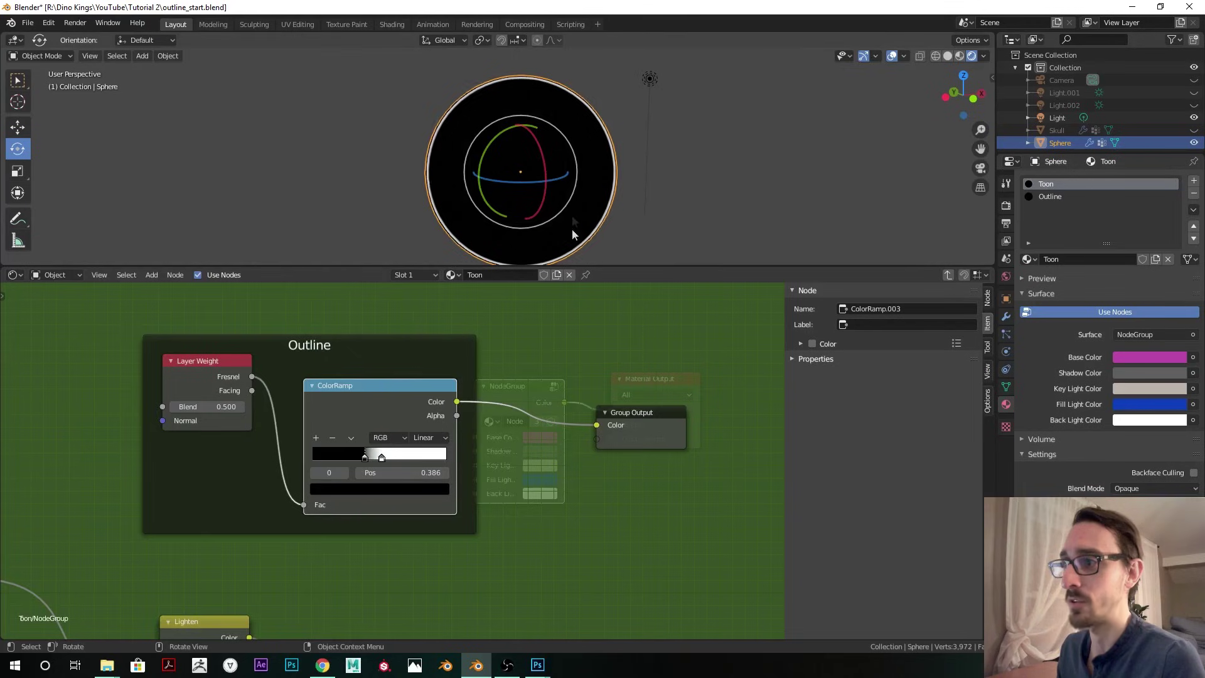
drag(605, 266, 603, 369)
scroll(592, 250, up, 3)
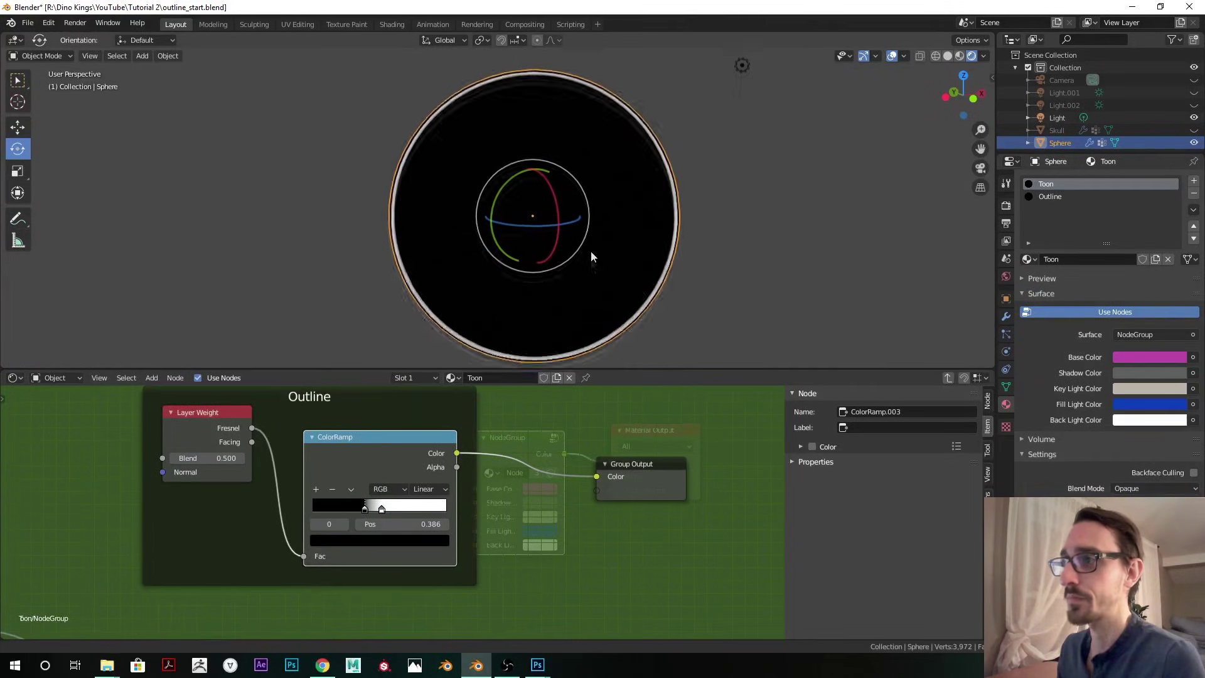
- Bring the ColorRamp's stops together for a hard edge and flip the gradient to white-to-black, with the black stop at 0.459
scroll(431, 511, up, 2)
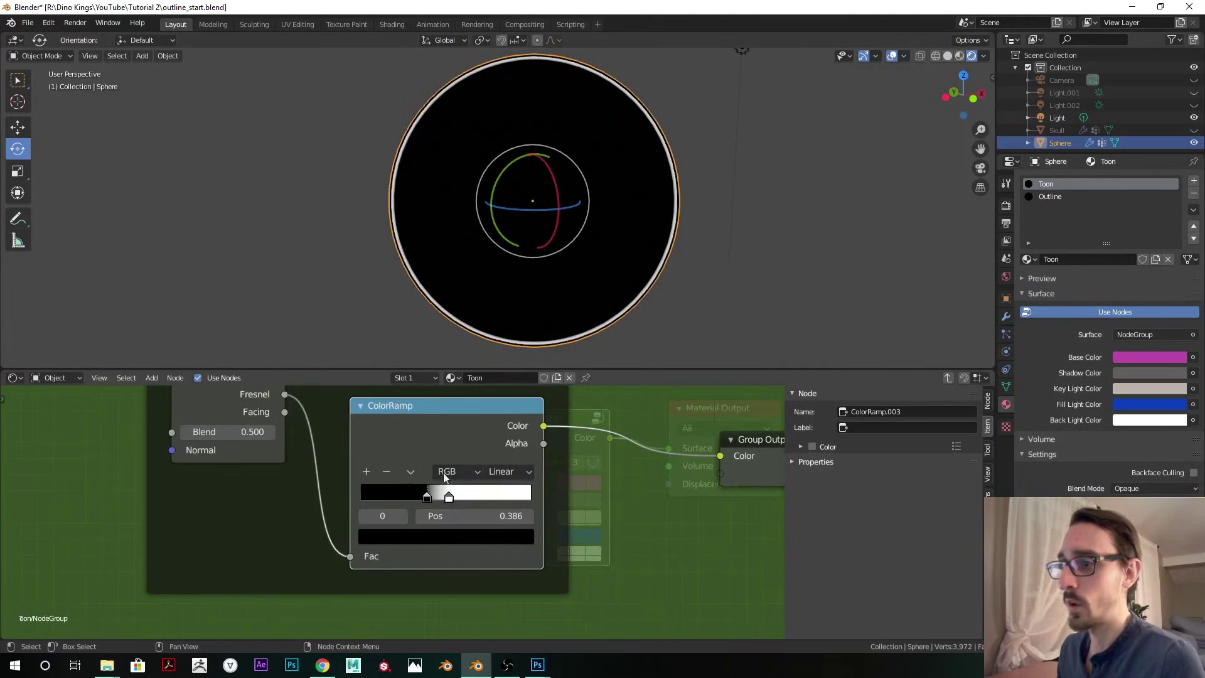
shift+middle_drag(510, 260, 510, 266)
drag(428, 498, 439, 500)
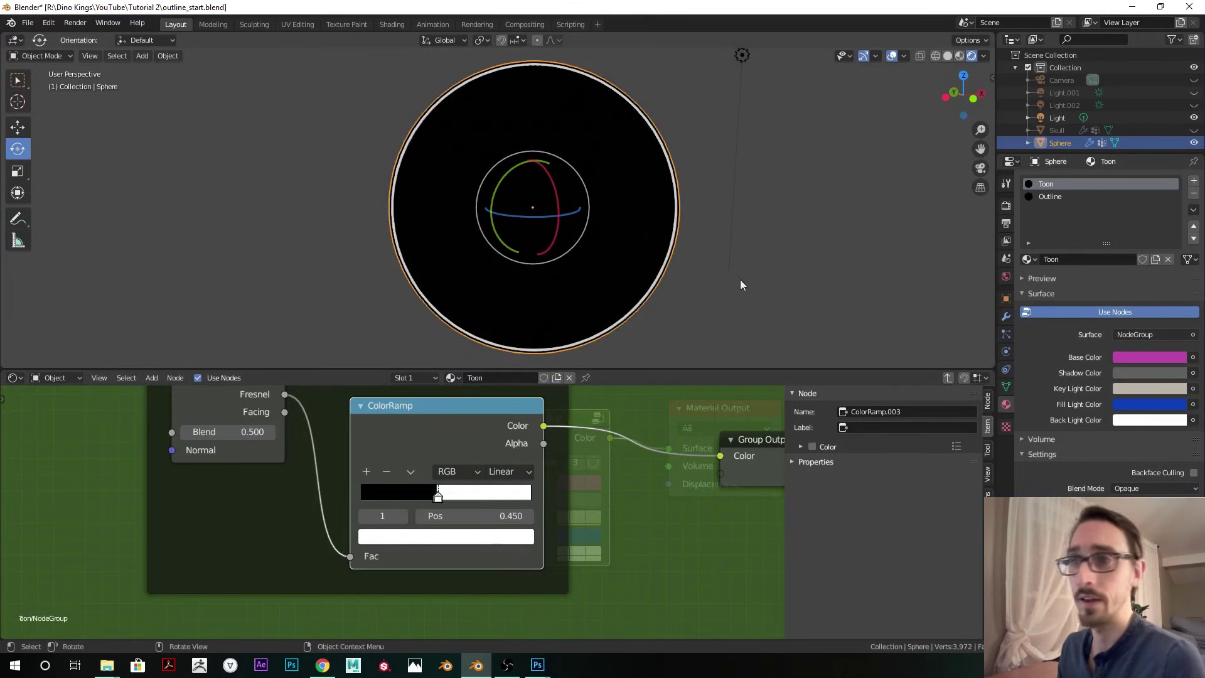
middle_drag(551, 247, 572, 246)
scroll(632, 282, up, 6)
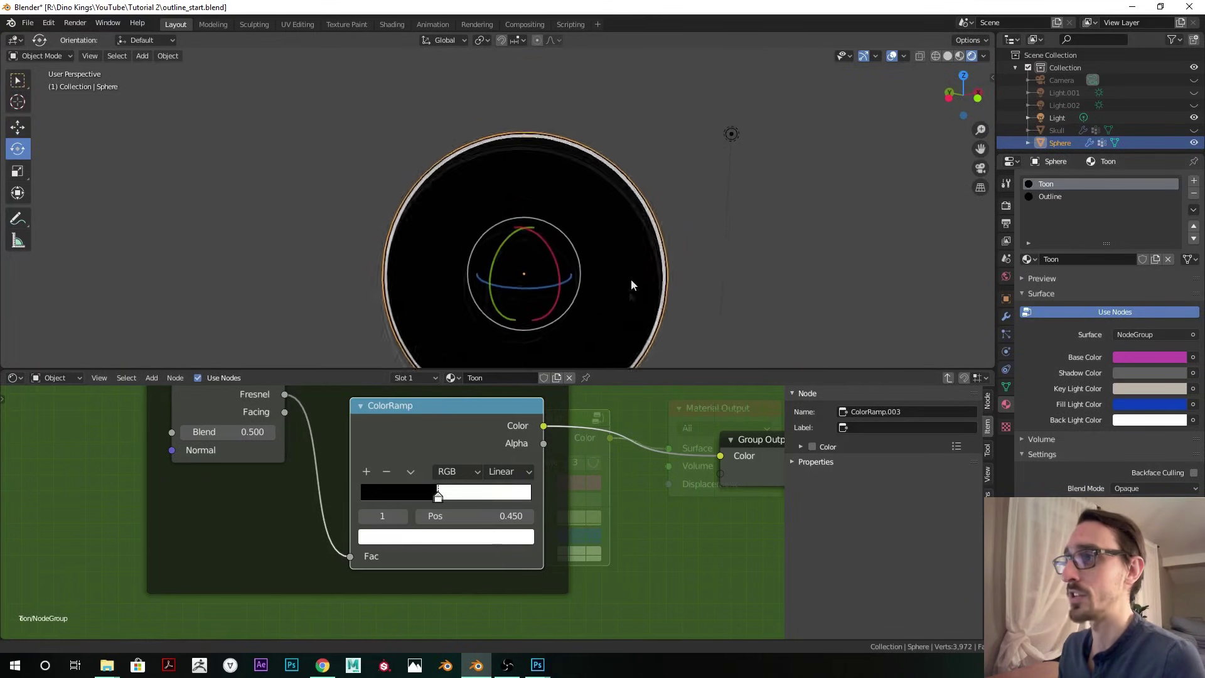
drag(437, 501, 438, 502)
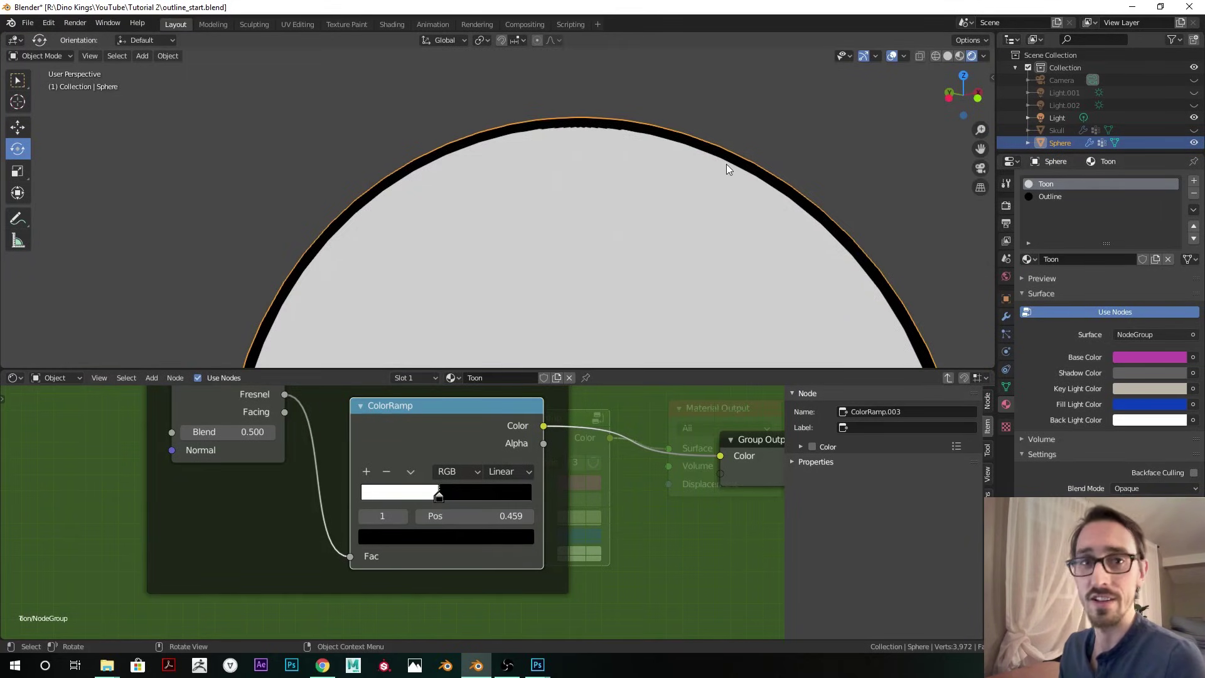
- Spread the Layer Weight and ColorRamp nodes apart inside the Outline frame to make room between them
middle_drag(482, 473, 487, 509)
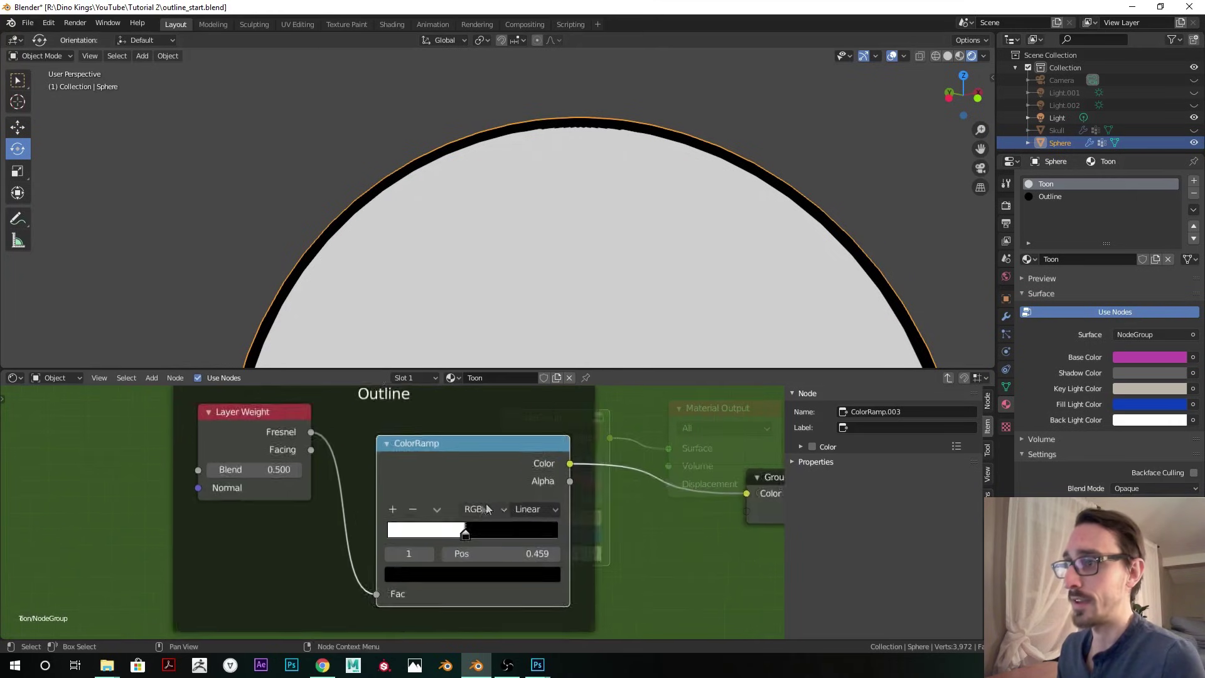
scroll(486, 508, down, 2)
drag(301, 451, 305, 486)
scroll(445, 489, down, 2)
drag(439, 488, 448, 485)
scroll(569, 254, down, 5)
shift+middle_drag(593, 255, 593, 176)
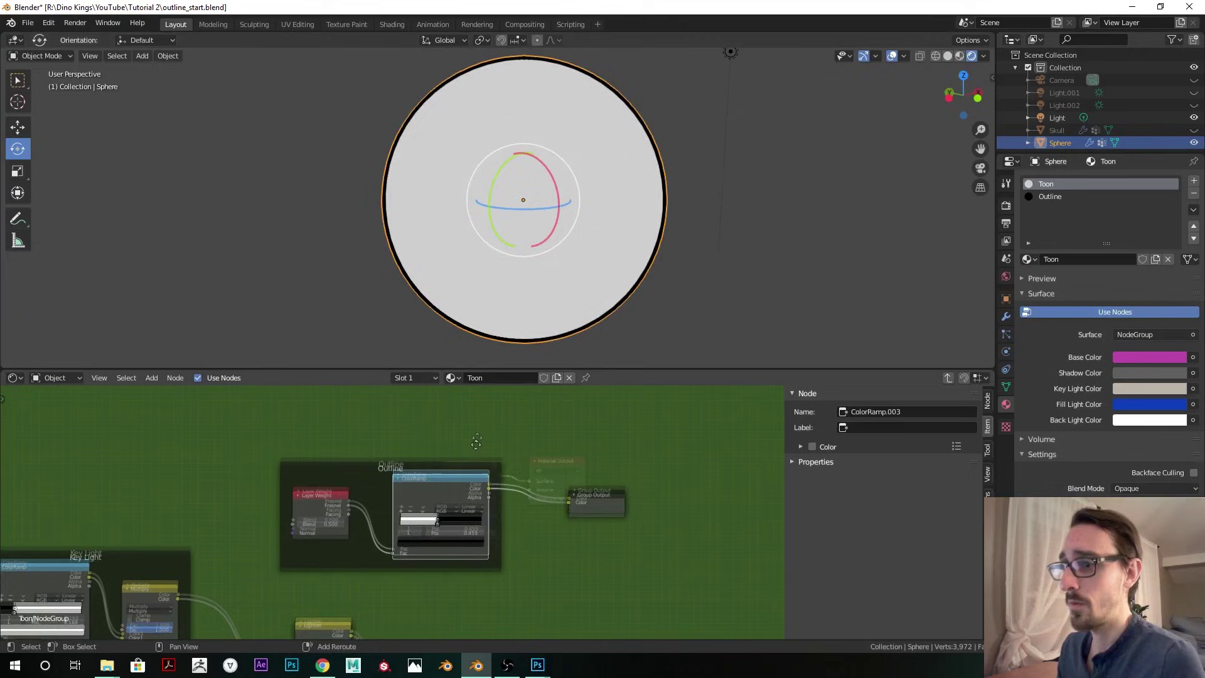
scroll(476, 442, up, 2)
drag(304, 468, 293, 468)
drag(440, 457, 456, 457)
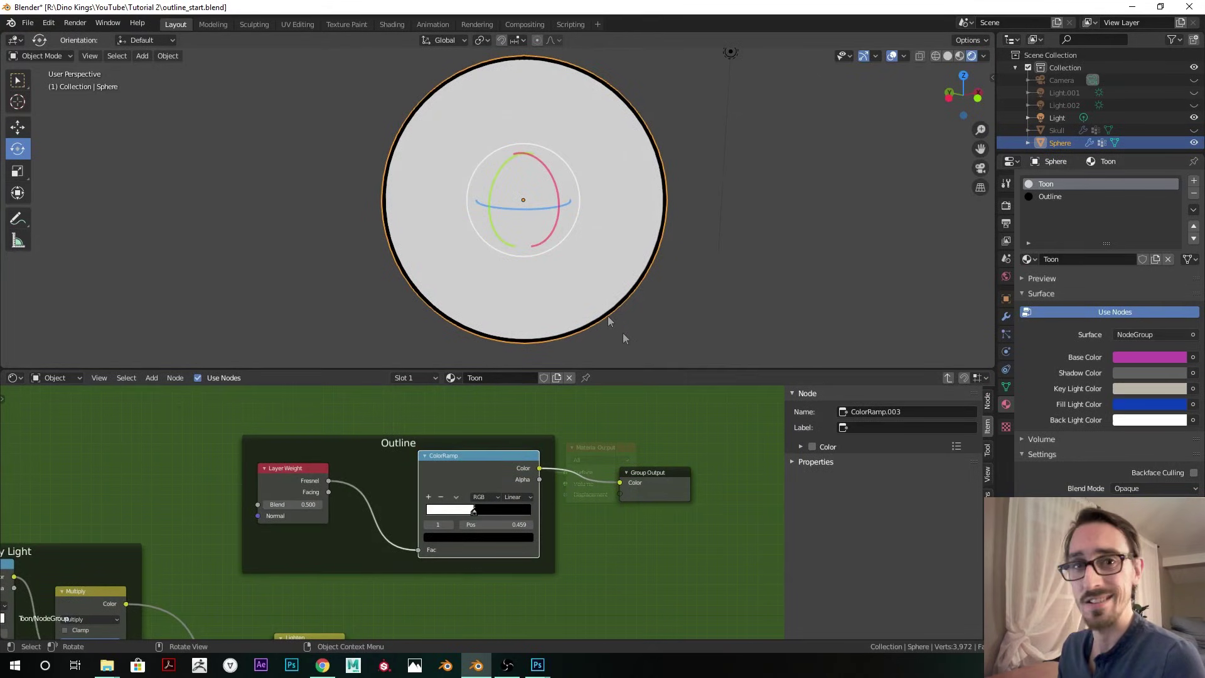
- Add a Math node and insert it on the link between the Layer Weight and the ColorRamp
key(shift+a)
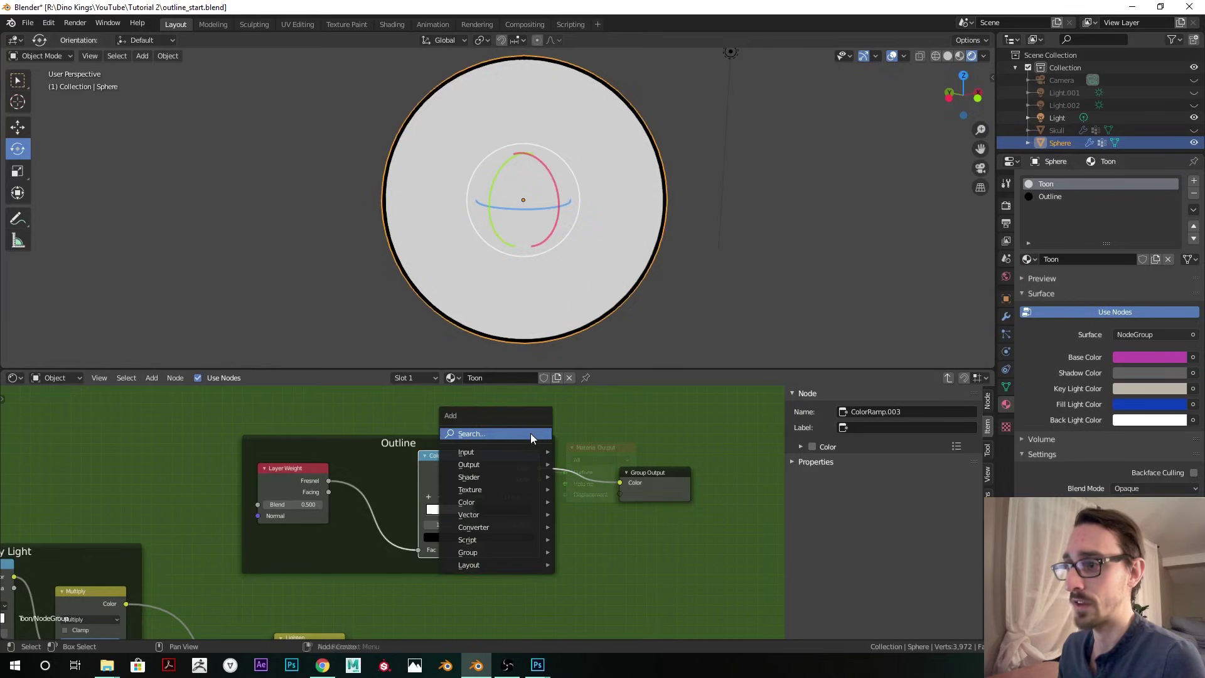
click(532, 433)
text(math)
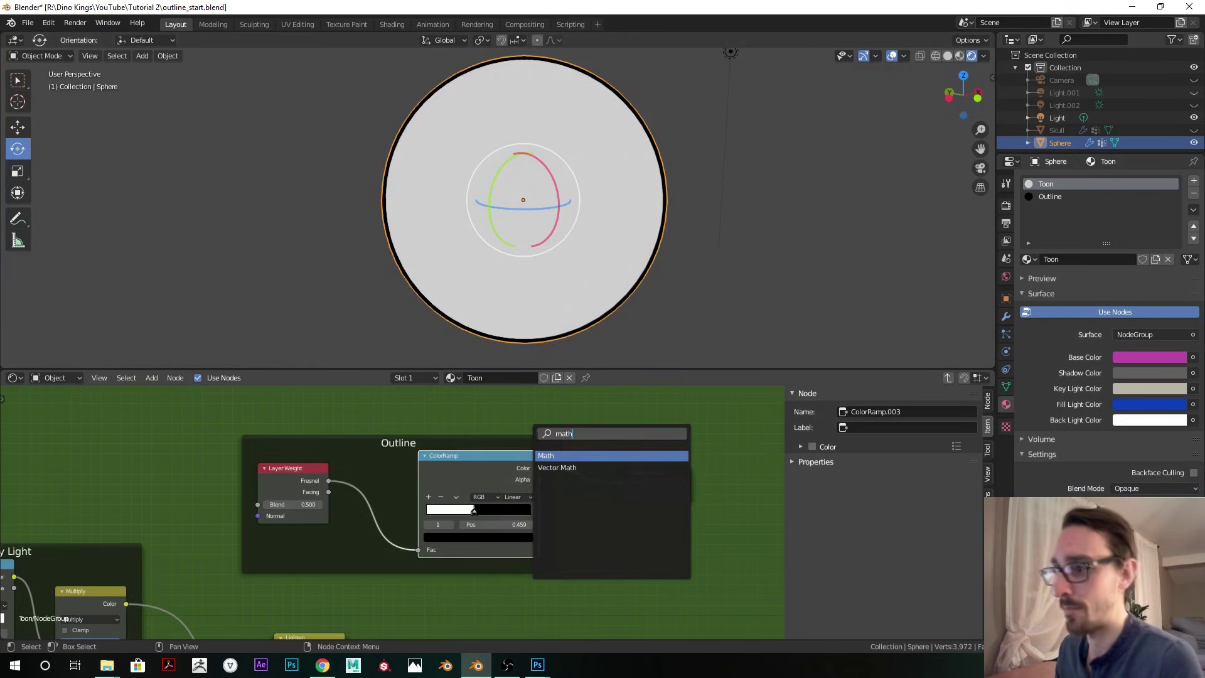
click(575, 454)
click(407, 512)
middle_drag(427, 549, 504, 525)
- Set the Math node's operation to Power, try an exponent of 0.600, and leave it at 0.500
scroll(502, 524, up, 4)
click(469, 483)
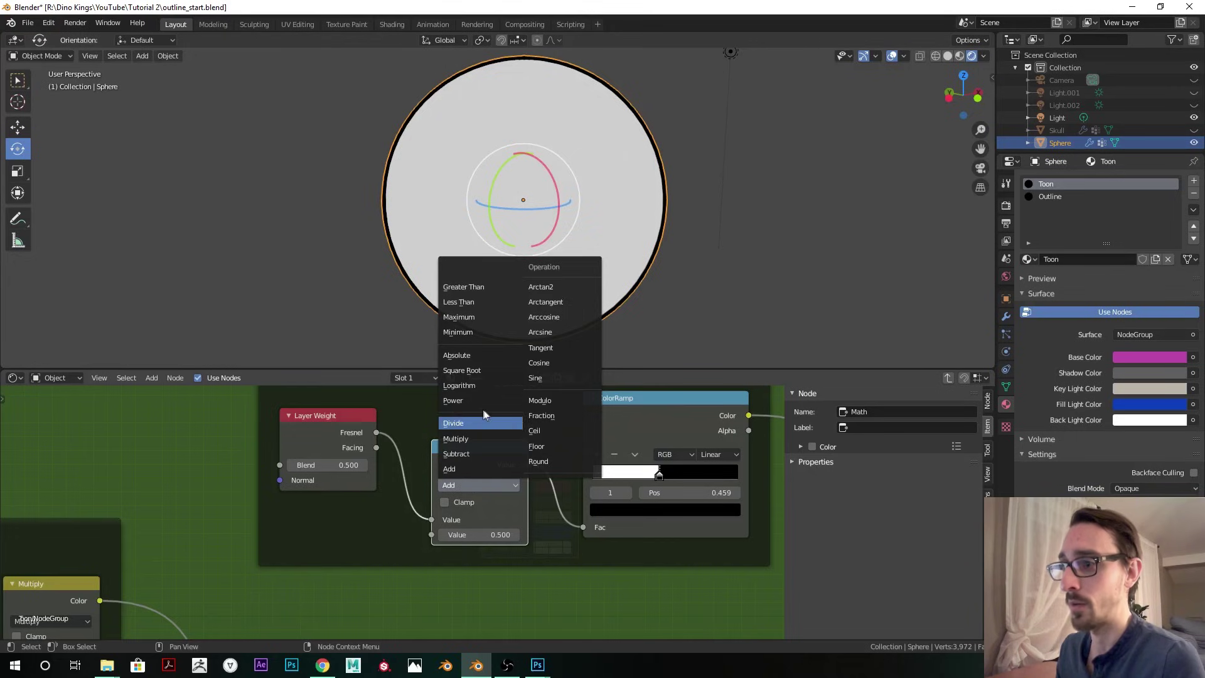
key(Up)
key(Up)
key(Up)
key(Return)
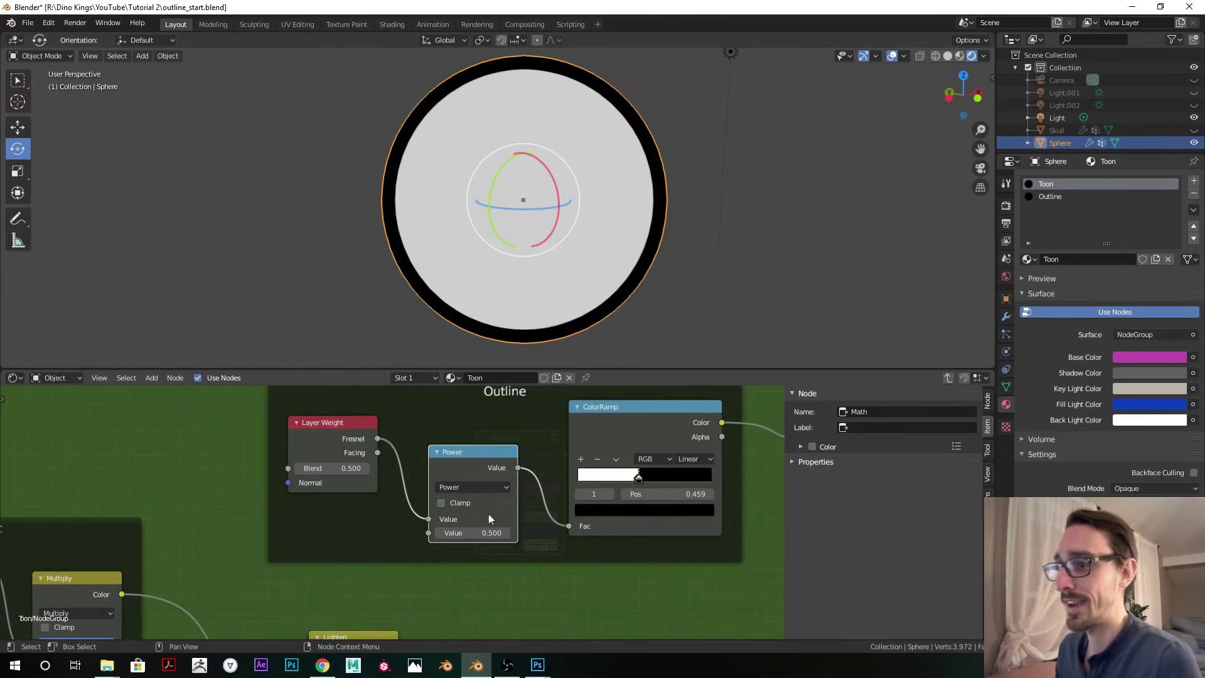
drag(474, 533, 479, 533)
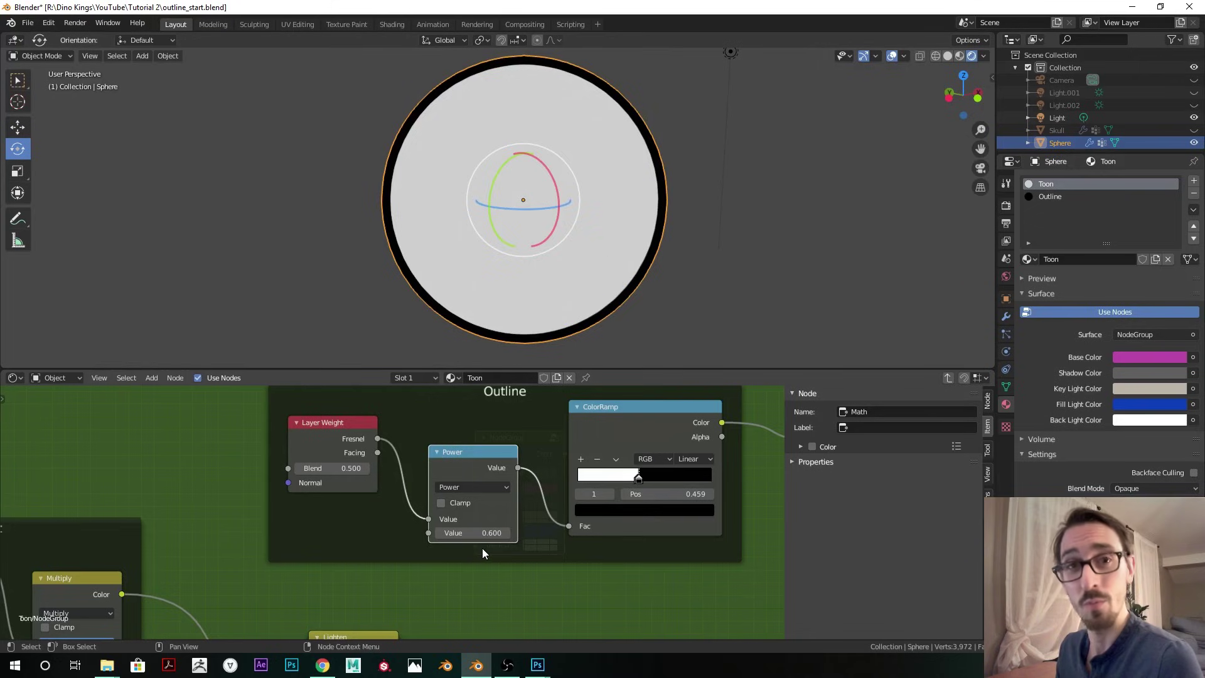
mouse_move(479, 533)
mouse_down()
mouse_move(470, 533)
mouse_move(490, 532)
mouse_move(469, 533)
mouse_up()
- Reposition the Group Output, Power and Layer Weight nodes to tidy the Outline section's layout
scroll(544, 504, down, 3)
drag(661, 469, 658, 484)
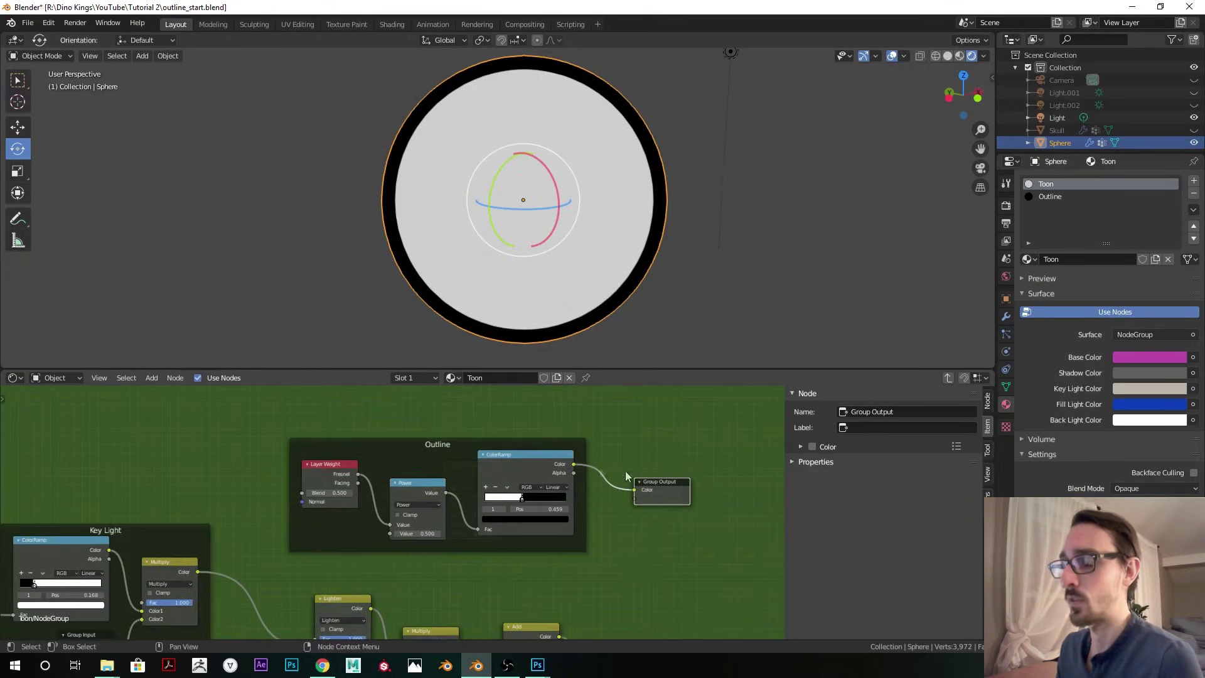
drag(414, 490, 415, 491)
drag(326, 477, 318, 480)
scroll(713, 101, down, 2)
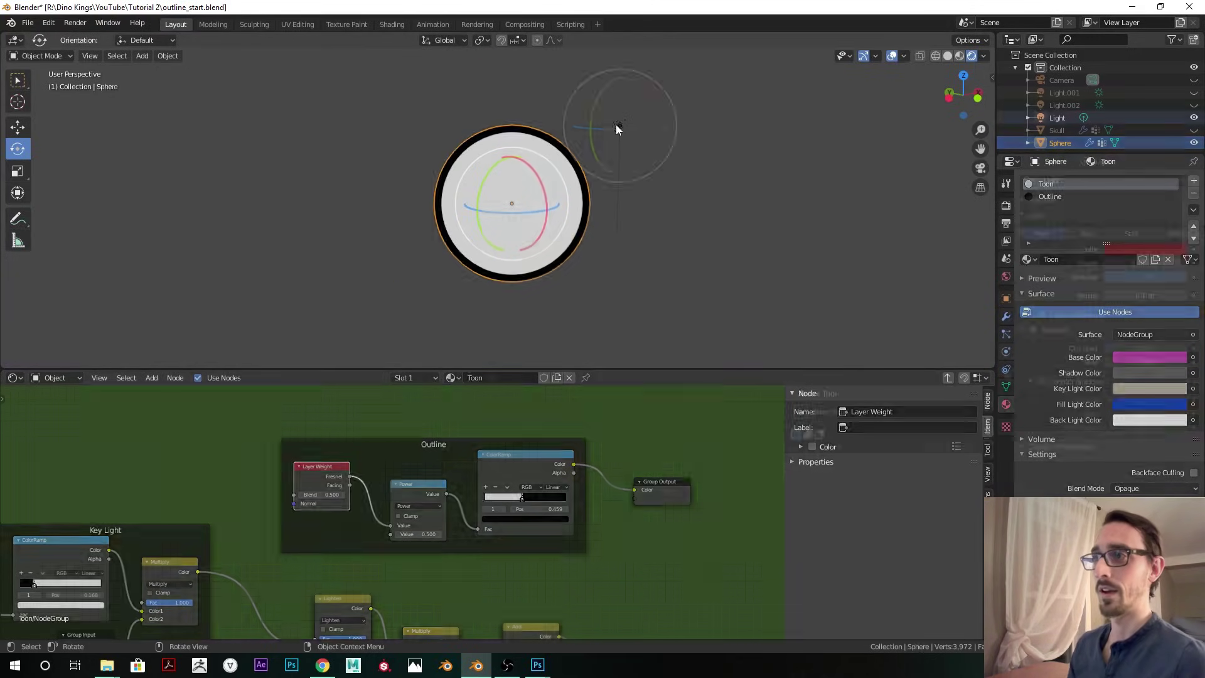
- Move the red point light slightly beside the sphere and reselect the sphere to show its Toon nodes
click(615, 125)
key(g)
click(453, 119)
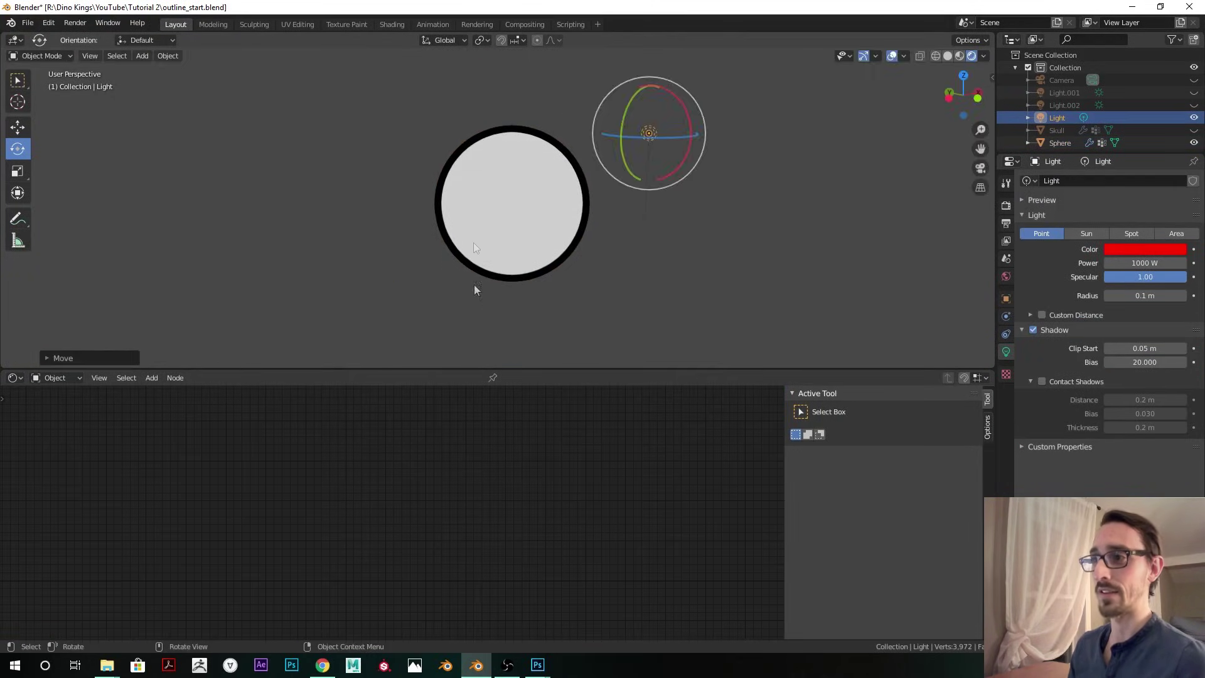
click(480, 267)
key(Tab)
scroll(385, 529, down, 2)
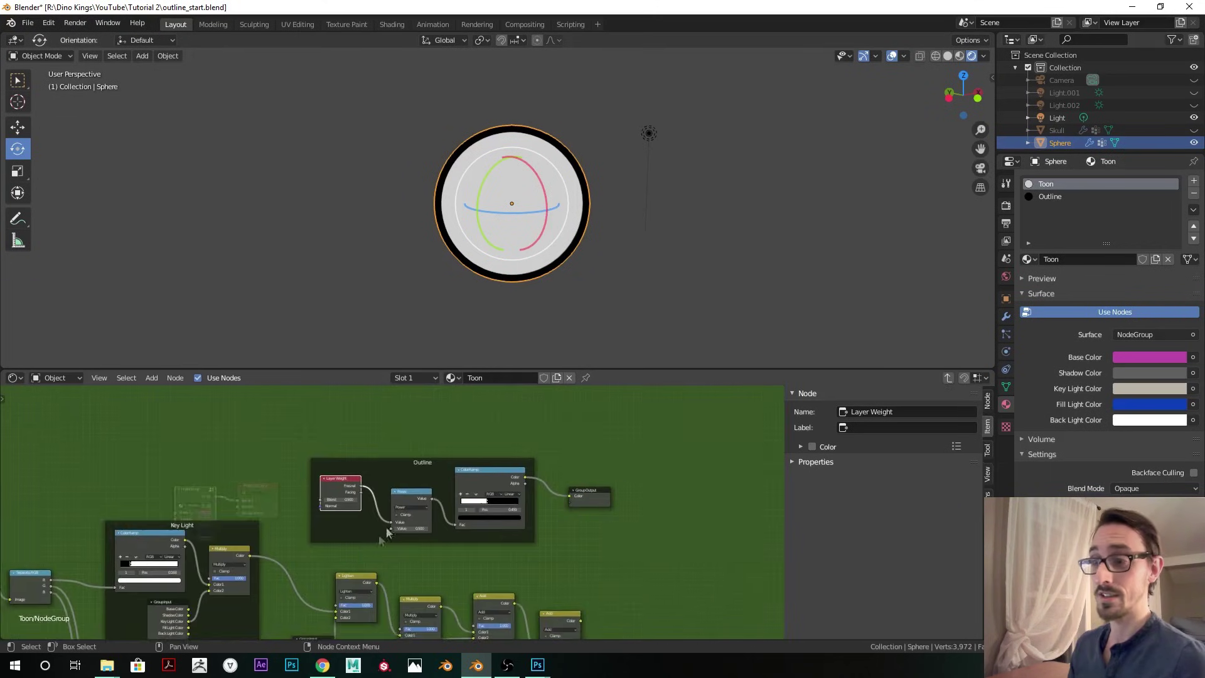
- Shift the Outline frame and the Group Output node farther away from the Key Light frame
drag(546, 443, 567, 442)
middle_drag(568, 441, 591, 441)
drag(676, 476, 694, 476)
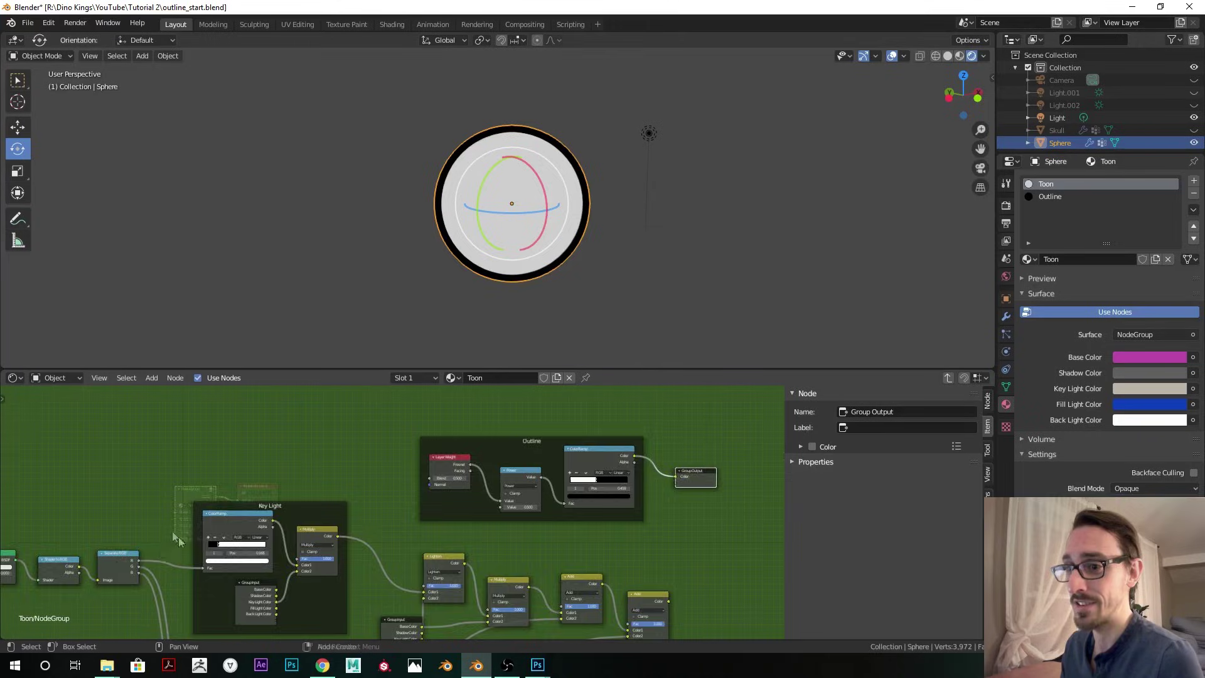
- Examine the Separate RGB outputs and the point light's color, and reselect the sphere
scroll(177, 539, up, 4)
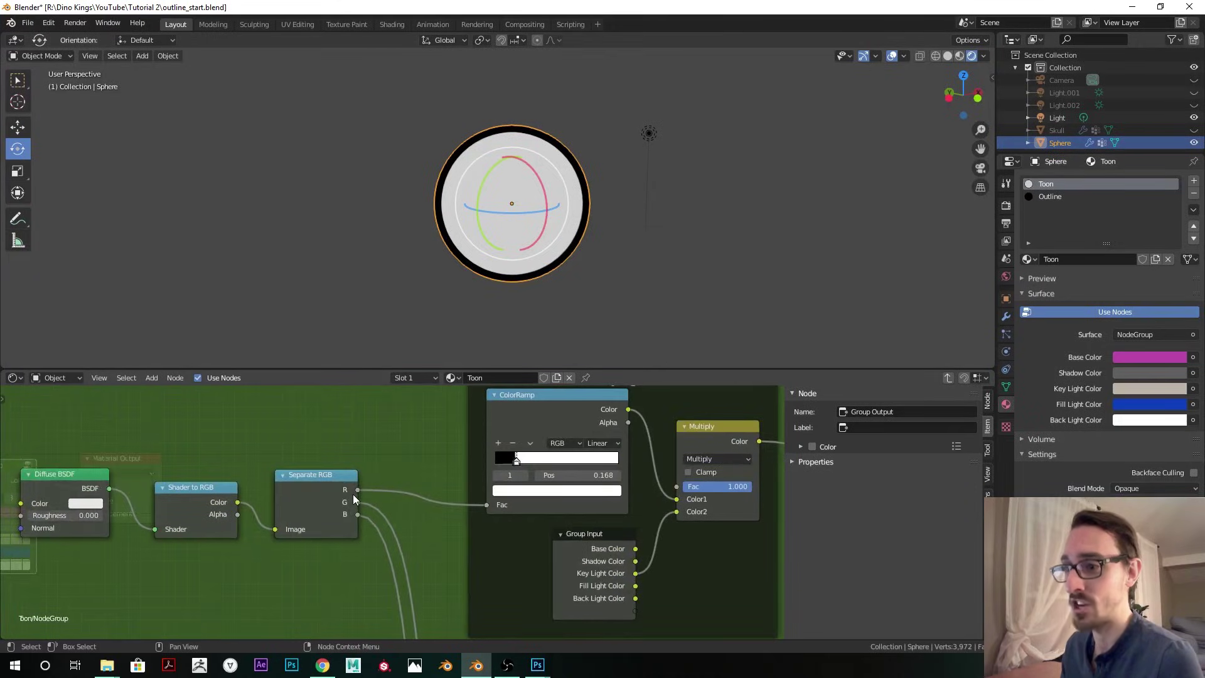
click(658, 143)
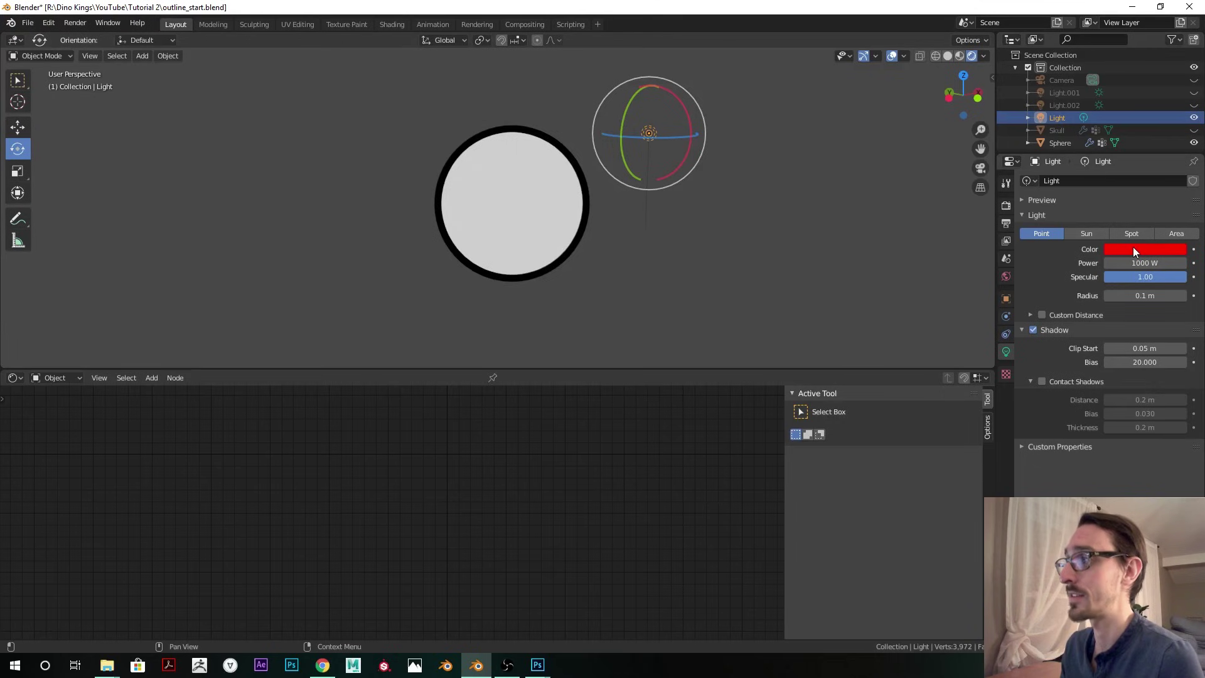
click(587, 252)
key(Tab)
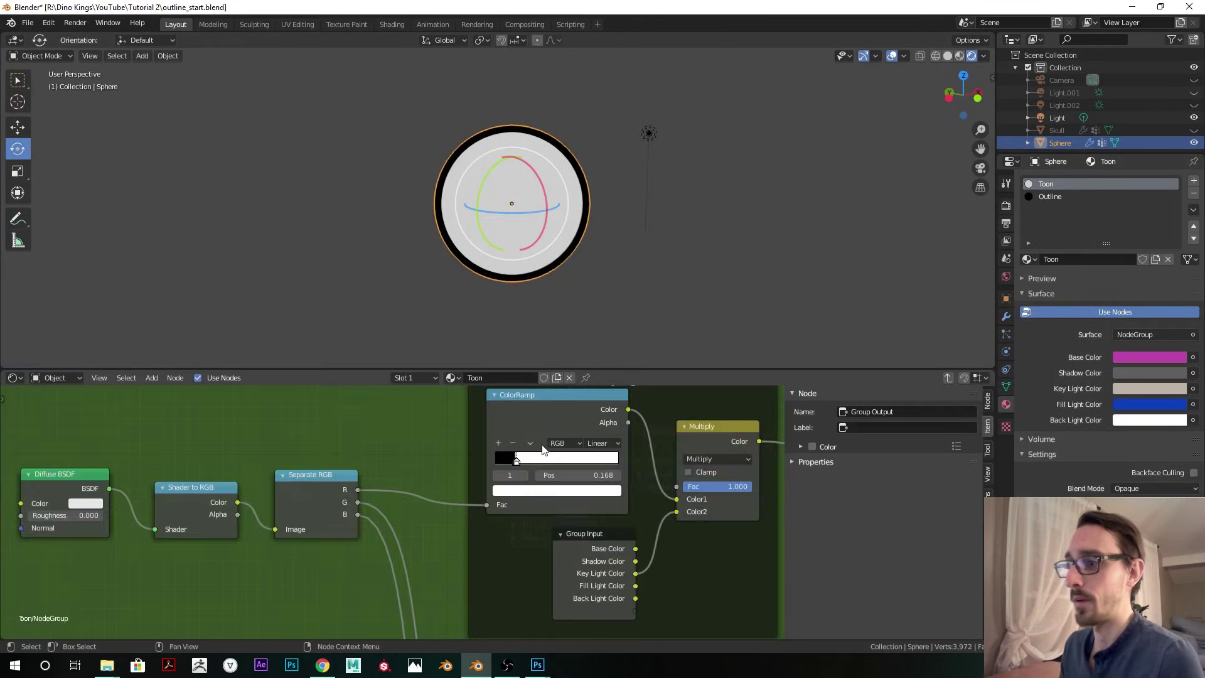
- Duplicate the Power node, place the copy below the Layer Weight in the Outline frame, and set its operation to Multiply
scroll(362, 468, down, 2)
middle_drag(359, 466, 110, 516)
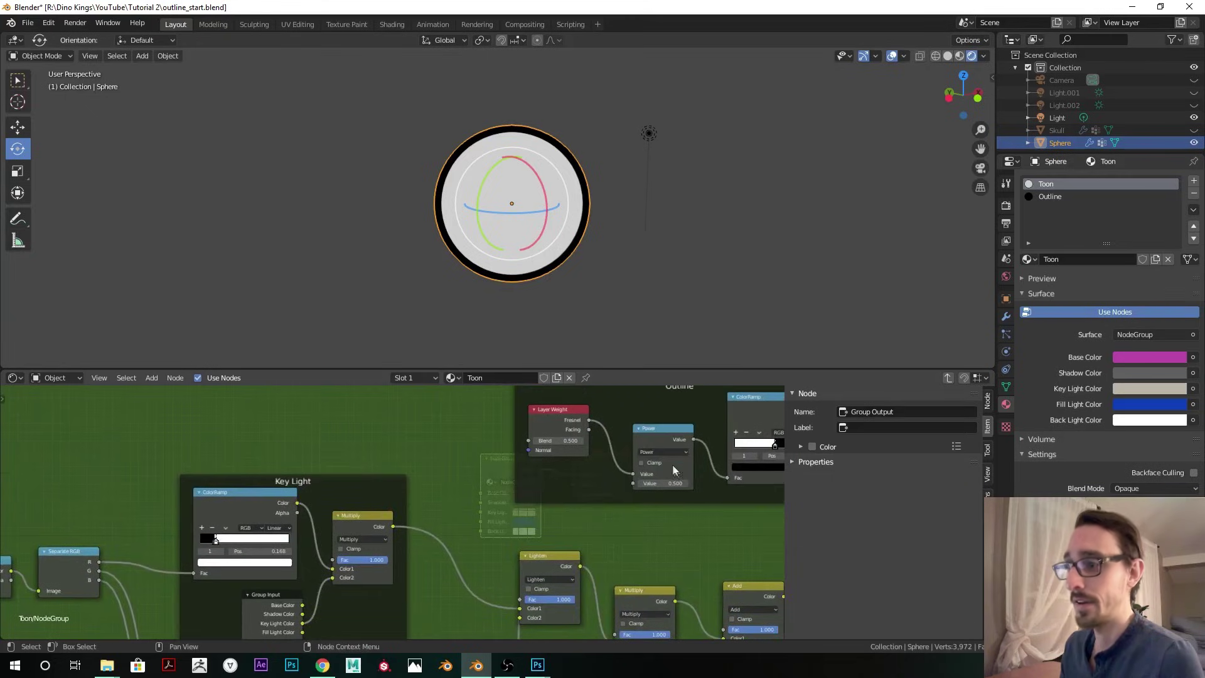
key(shift+d)
click(575, 484)
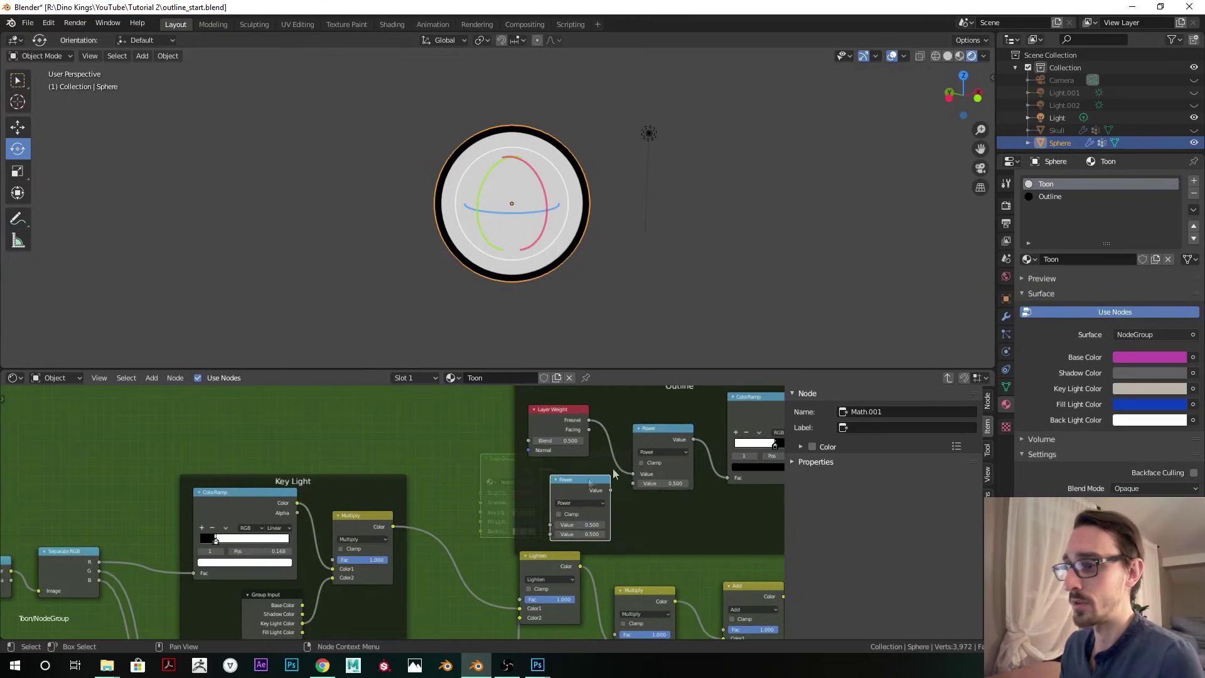
middle_drag(688, 410, 620, 470)
drag(620, 470, 581, 419)
scroll(543, 498, up, 3)
click(515, 509)
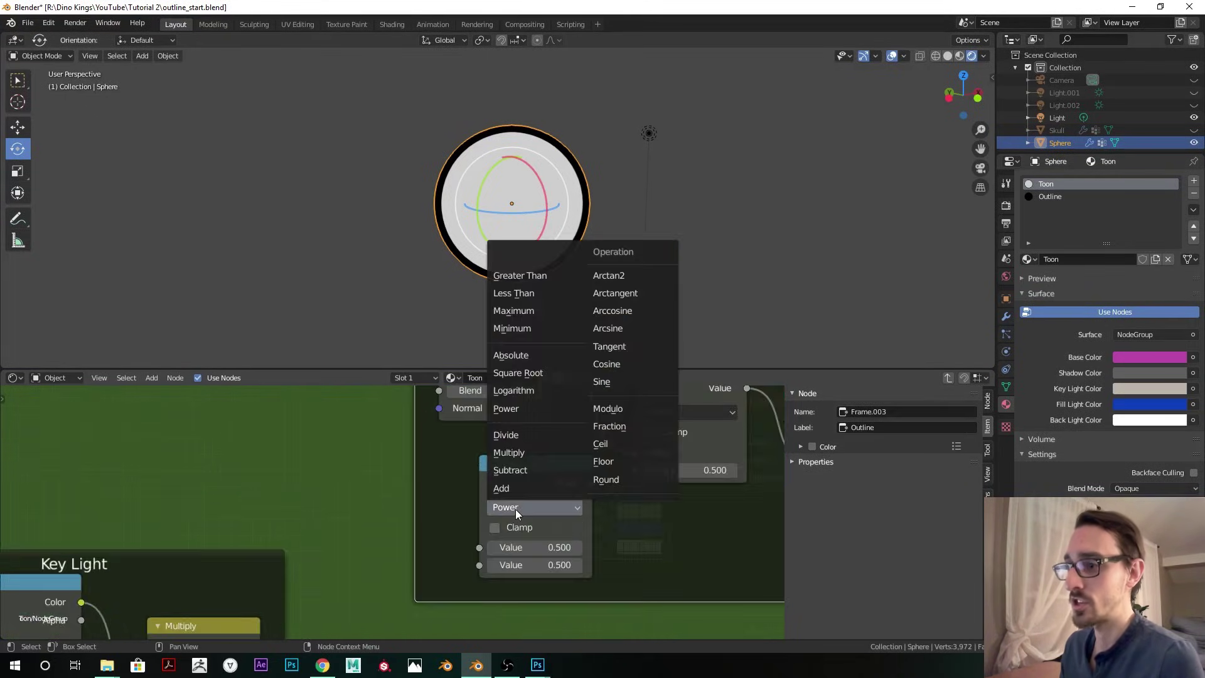
click(517, 455)
- Connect the Separate RGB node's R output to the first Value input of the new Multiply node
scroll(376, 542, down, 4)
middle_drag(375, 543, 523, 469)
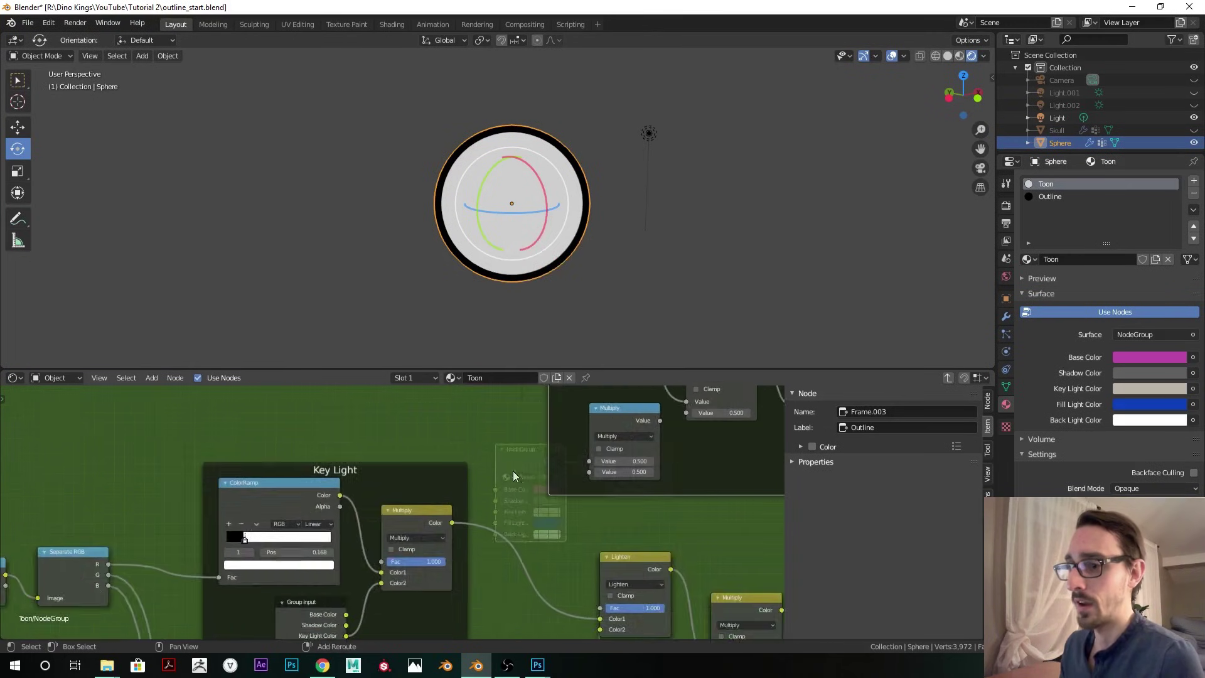
scroll(255, 529, down, 1)
scroll(143, 559, up, 1)
click(133, 568)
drag(156, 460, 613, 459)
- Set the Multiply node's second value to 12 and connect its output to the Power node's second Value input
middle_drag(667, 489, 493, 549)
scroll(585, 510, up, 2)
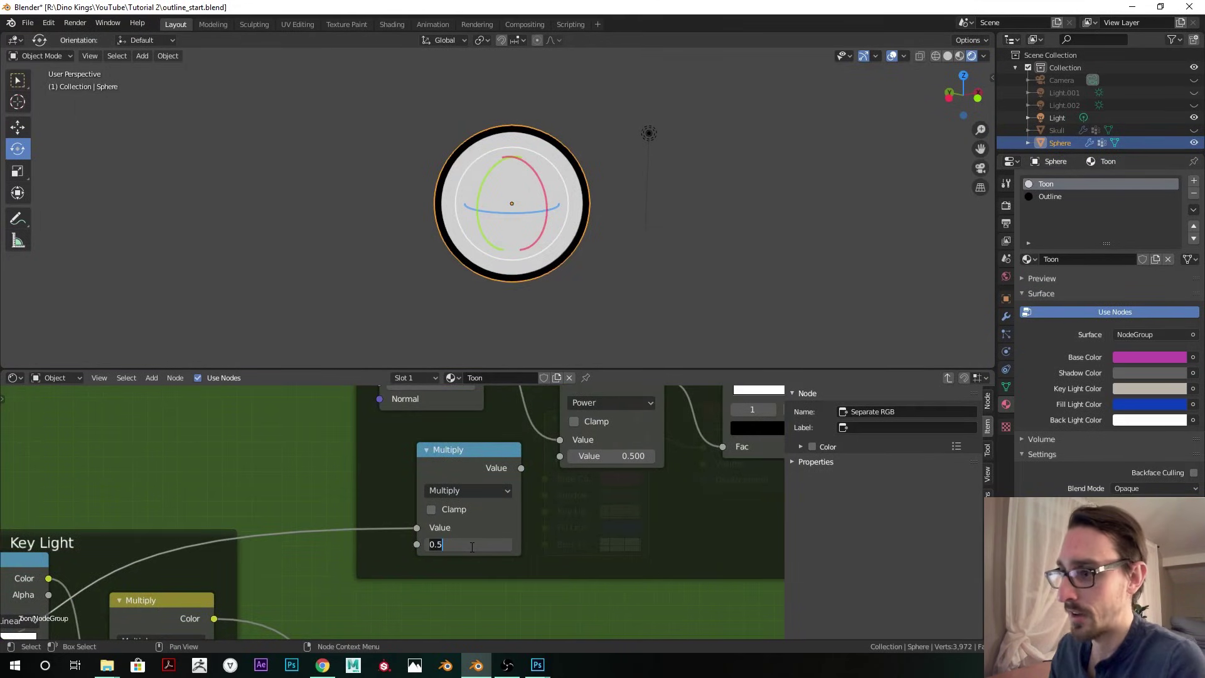
scroll(470, 545, down, 3)
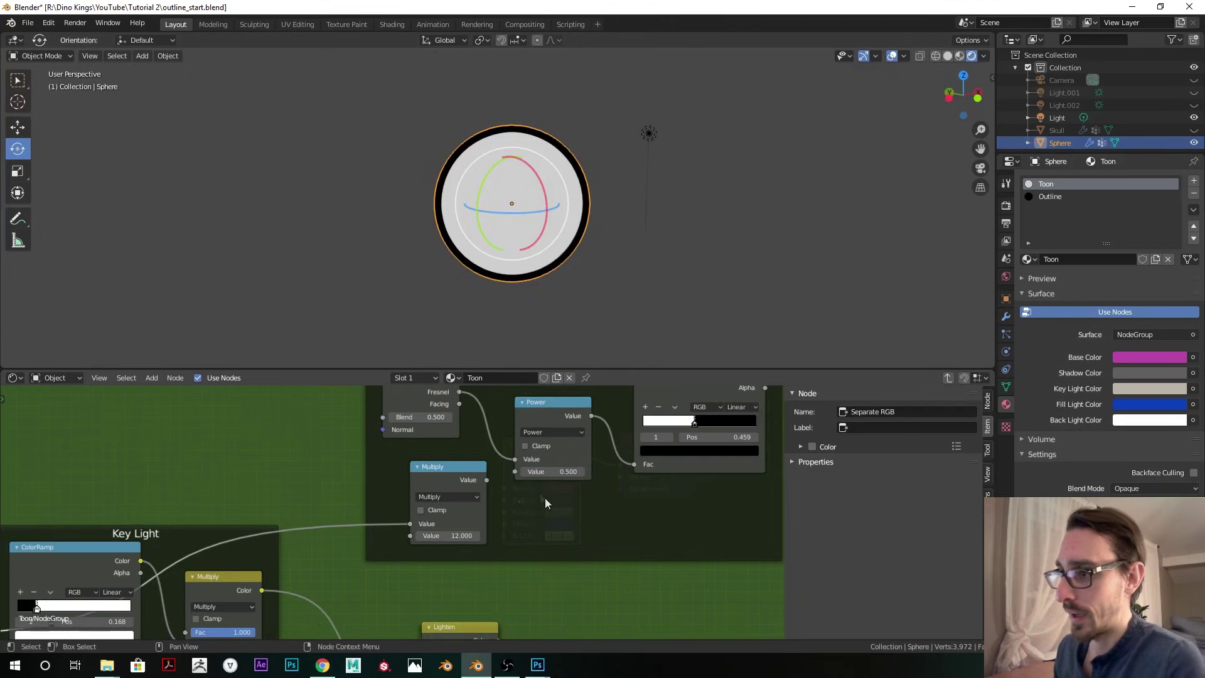
click(417, 484)
drag(438, 499, 480, 492)
- Select the point light and move it across to the opposite side of the sphere to test the outline
middle_drag(573, 309, 593, 224)
click(678, 160)
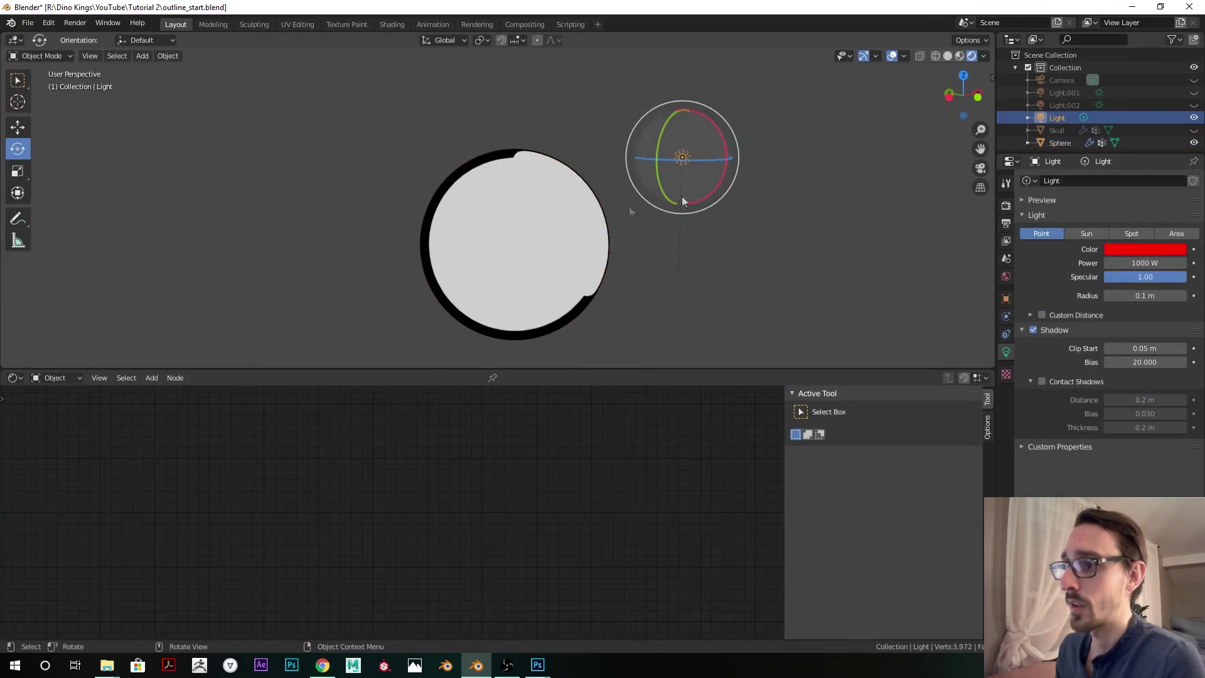
click(569, 217)
click(678, 161)
key(g)
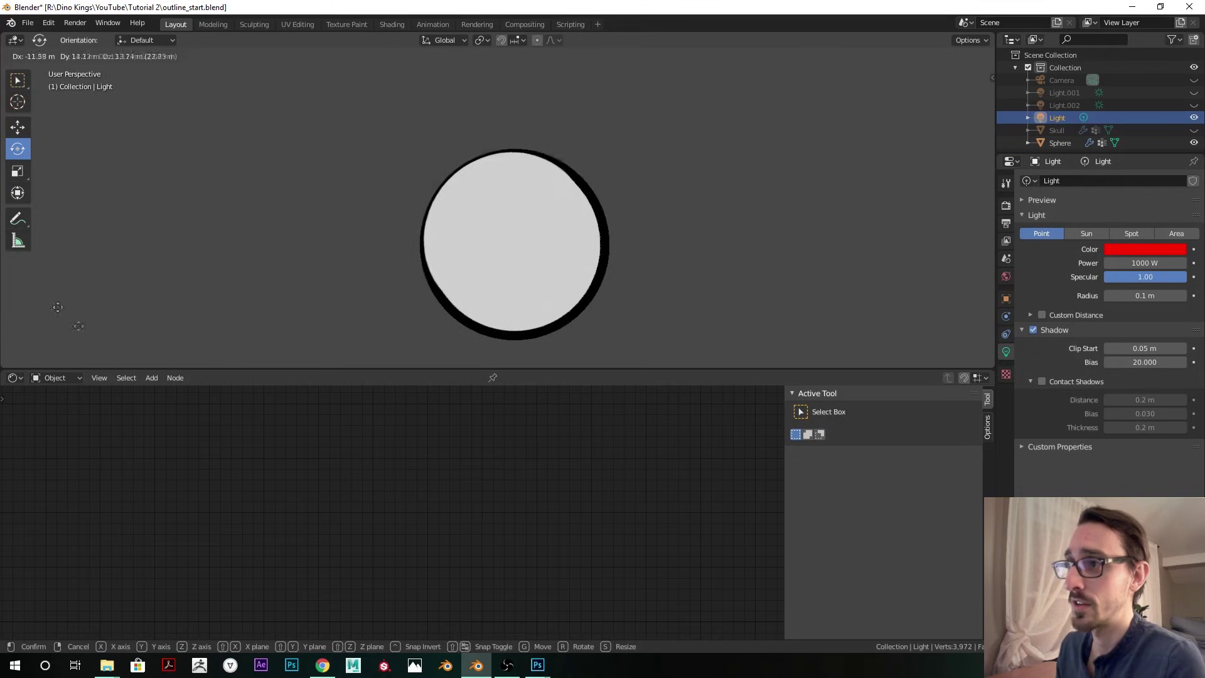
click(150, 277)
- Move the light around the sphere again to test the light-dependent outline and leave it at the sphere's upper left
scroll(249, 226, up, 2)
key(g)
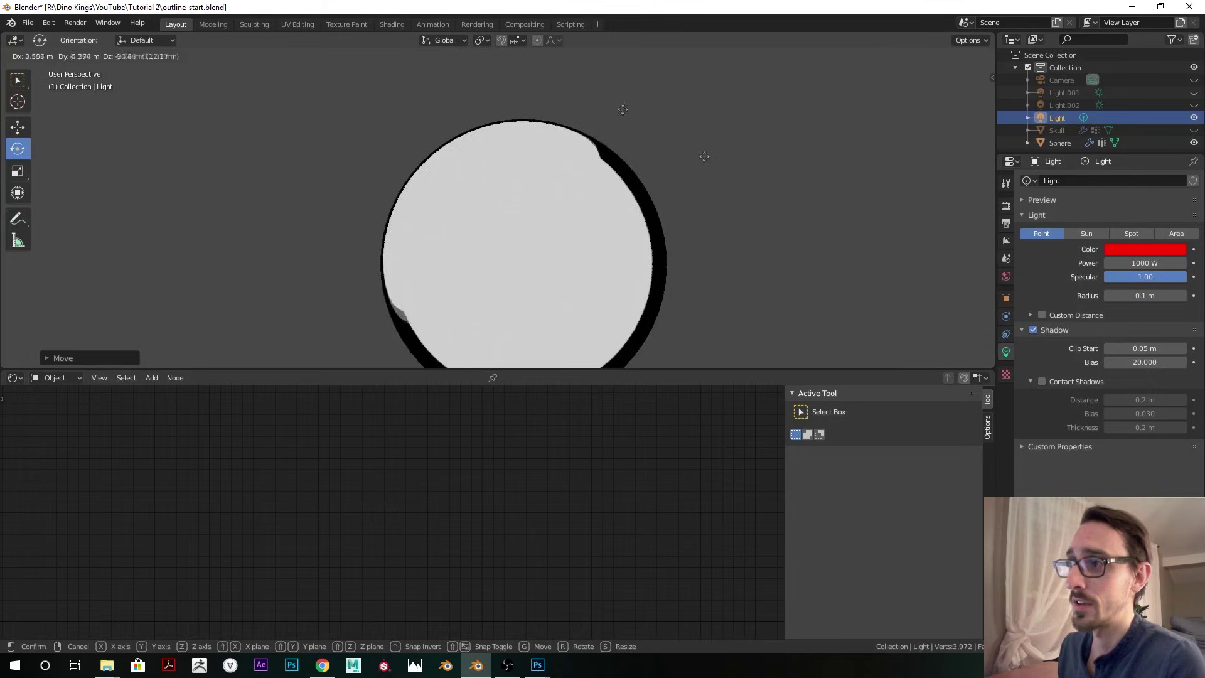
scroll(444, 200, down, 4)
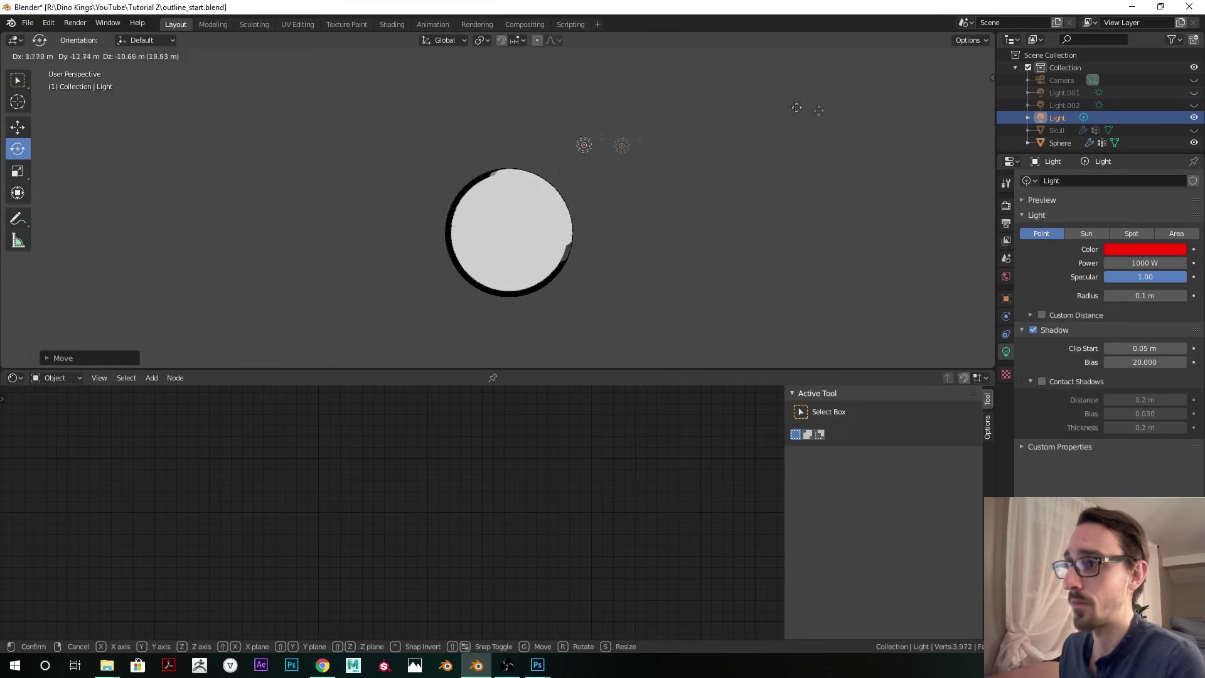
click(534, 122)
- Reselect the sphere and raise the Outline frame's Multiply value to 16.090
scroll(544, 198, up, 3)
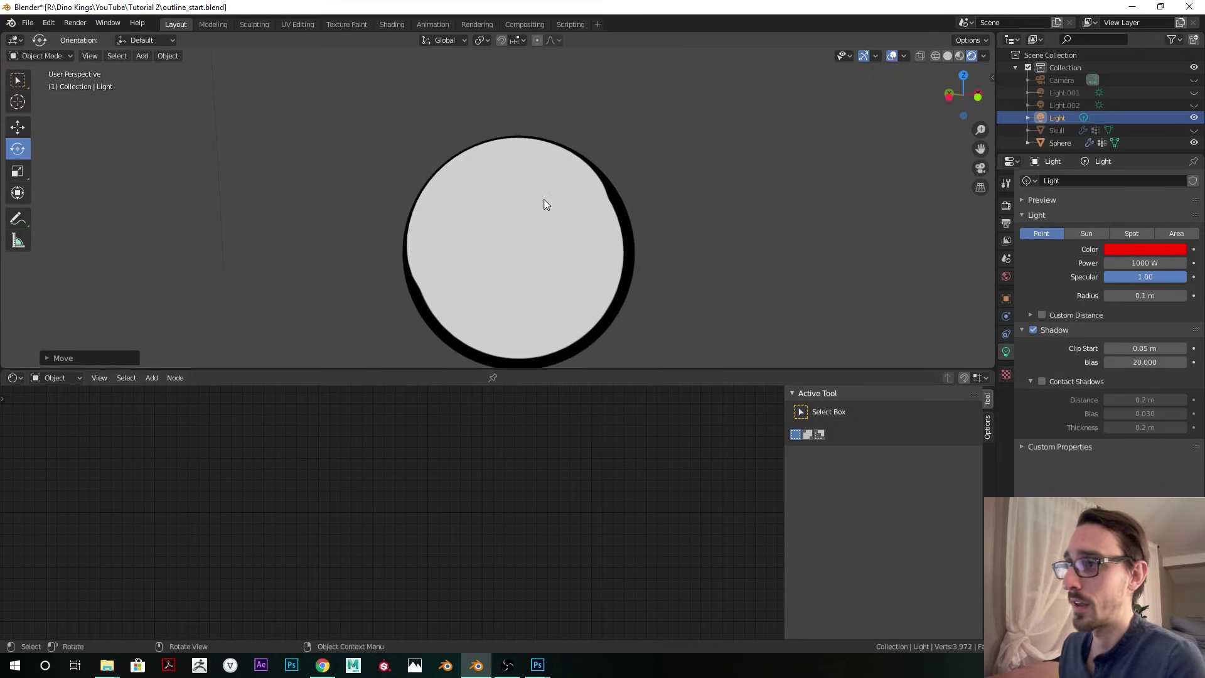
click(496, 339)
key(Tab)
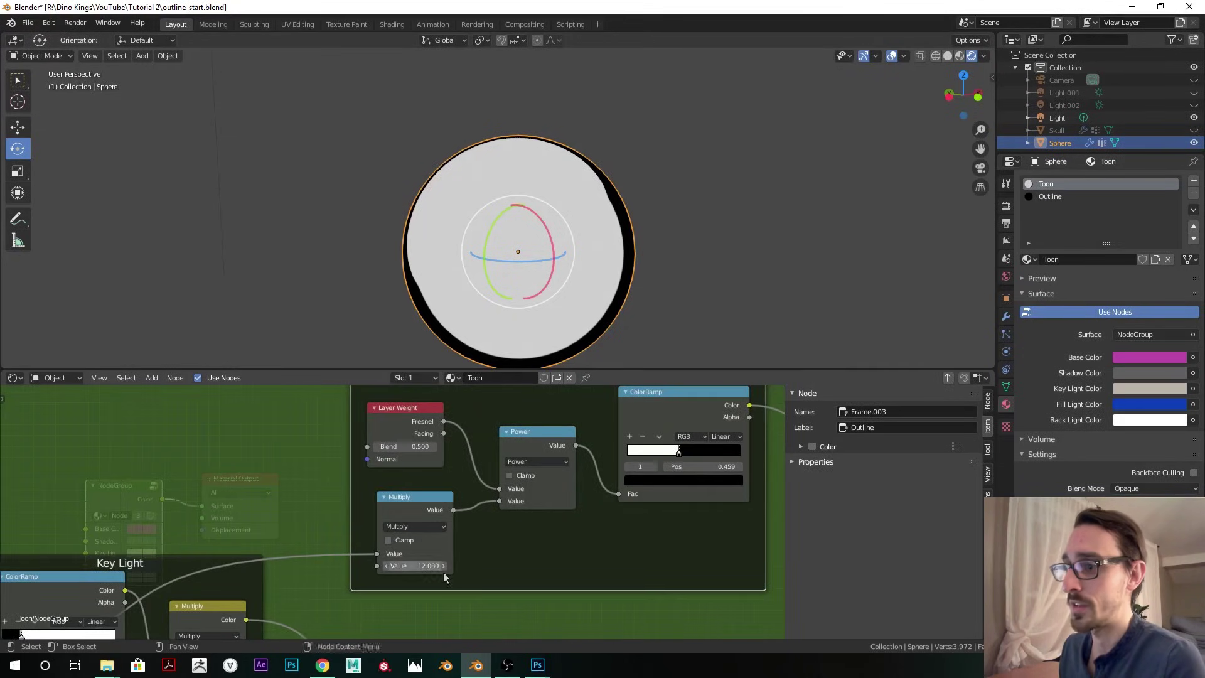
scroll(432, 566, up, 2)
mouse_move(439, 541)
mouse_down()
mouse_move(486, 541)
mouse_move(452, 541)
mouse_up()
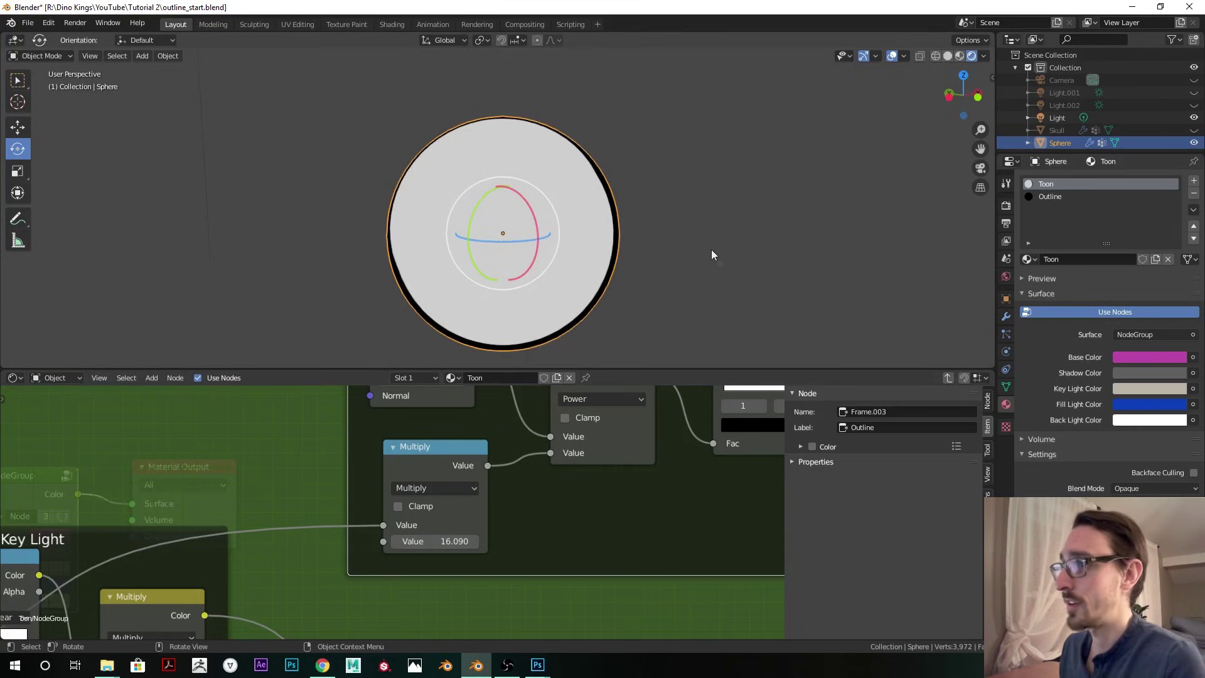
- Set the sphere's Solidify modifier thickness to 0.028 m and deselect the sphere
scroll(477, 159, up, 1)
click(1006, 317)
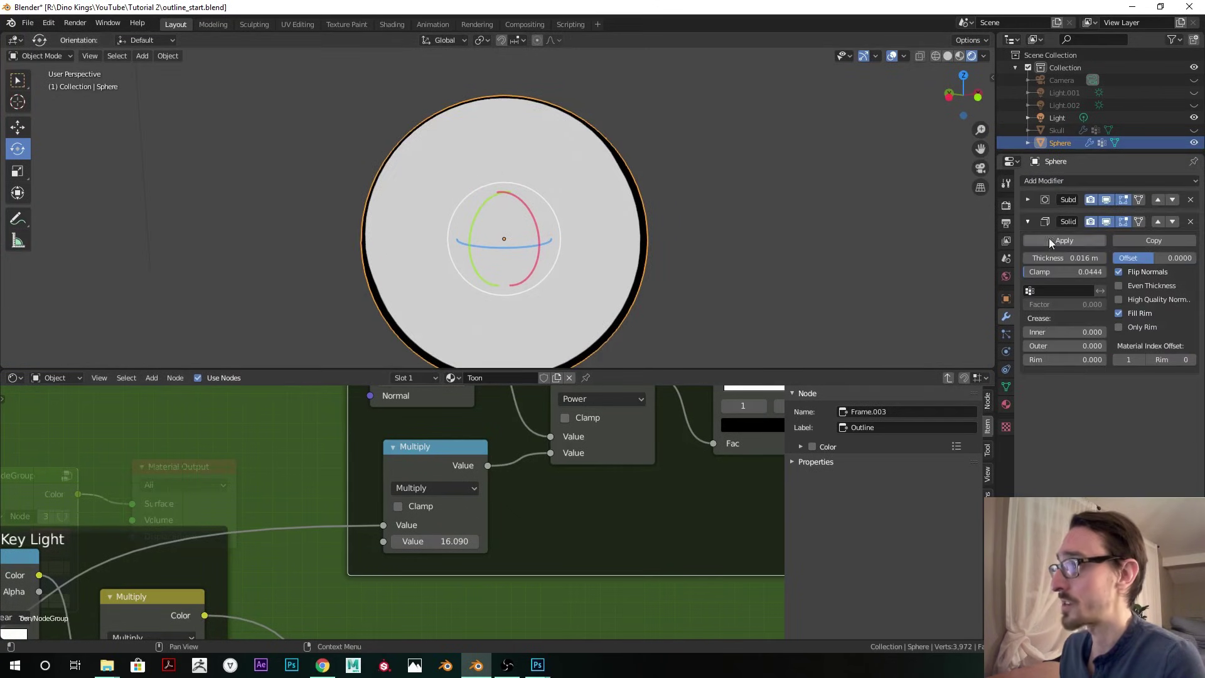
drag(1066, 258, 1084, 258)
key(r)
key(Escape)
scroll(644, 190, down, 5)
click(643, 190)
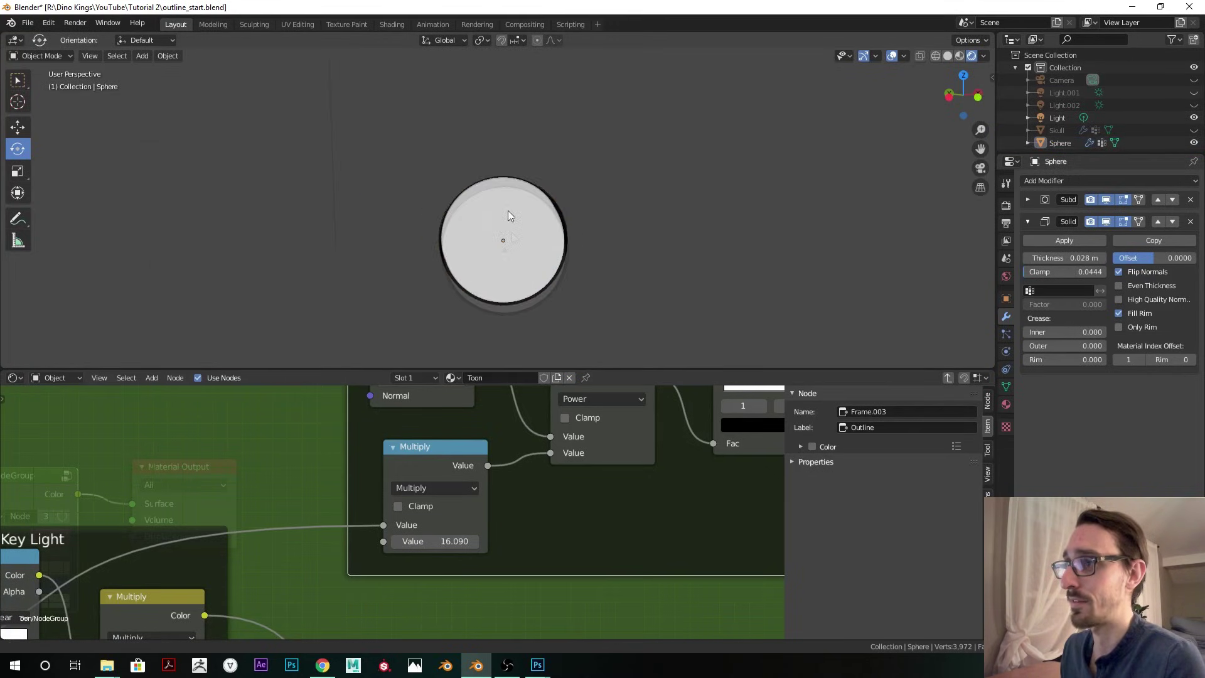
- Select the point light and move it to different sides of the sphere to test the outline
click(418, 77)
key(g)
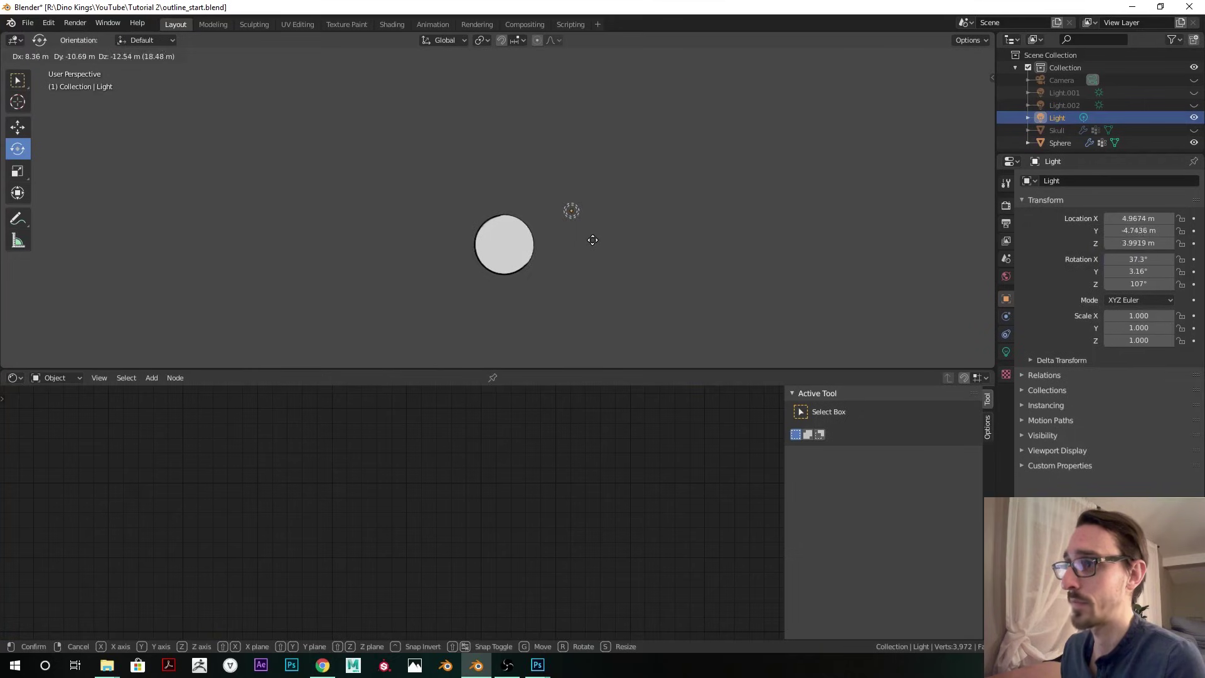
click(593, 239)
scroll(633, 282, up, 4)
key(g)
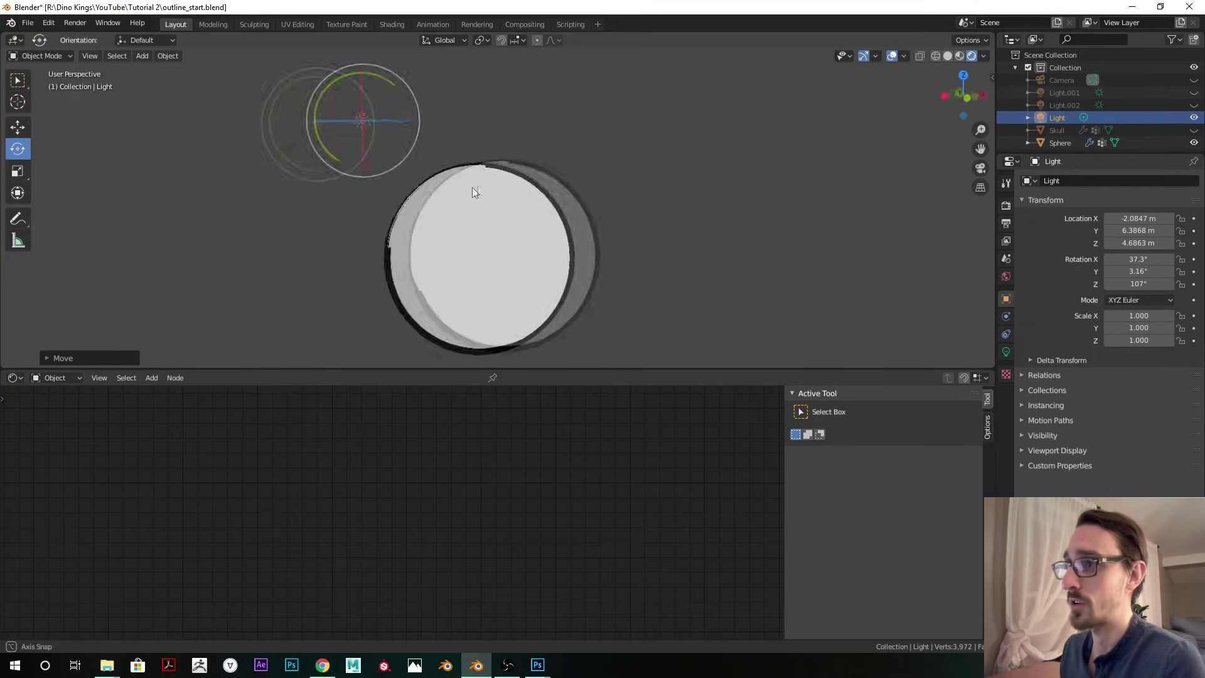
key(g)
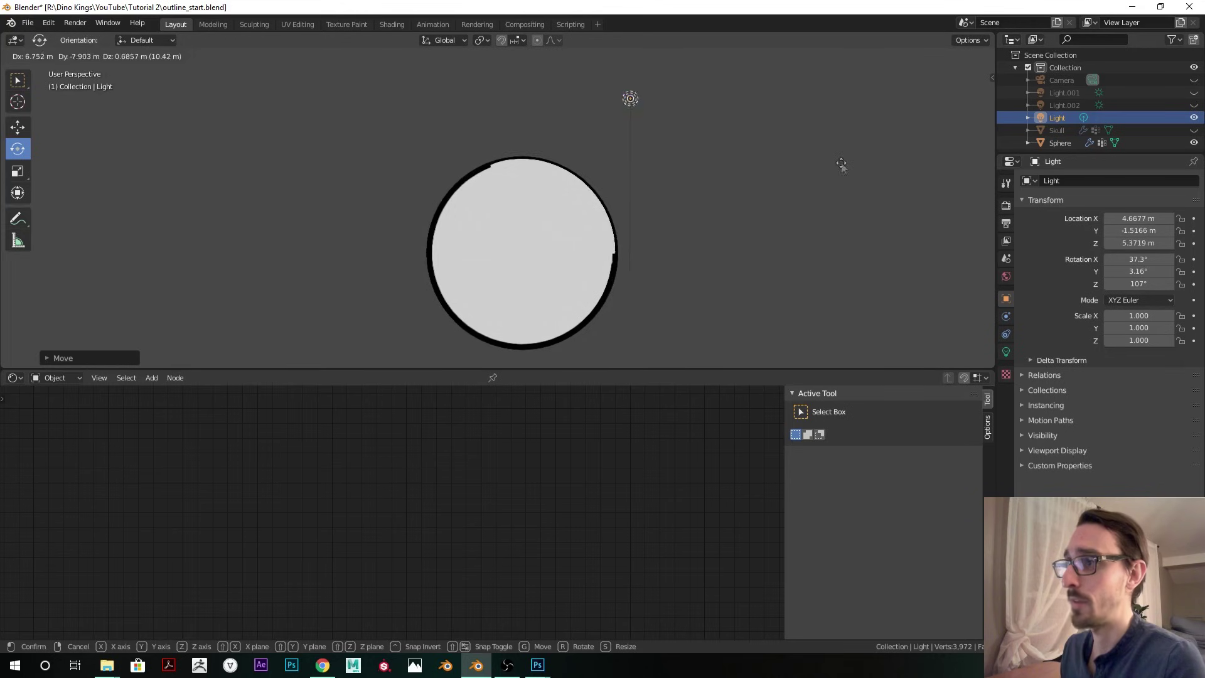
click(659, 285)
- Open the sphere's material node group and move the light to two spots above the sphere to check the outline
click(590, 253)
key(Tab)
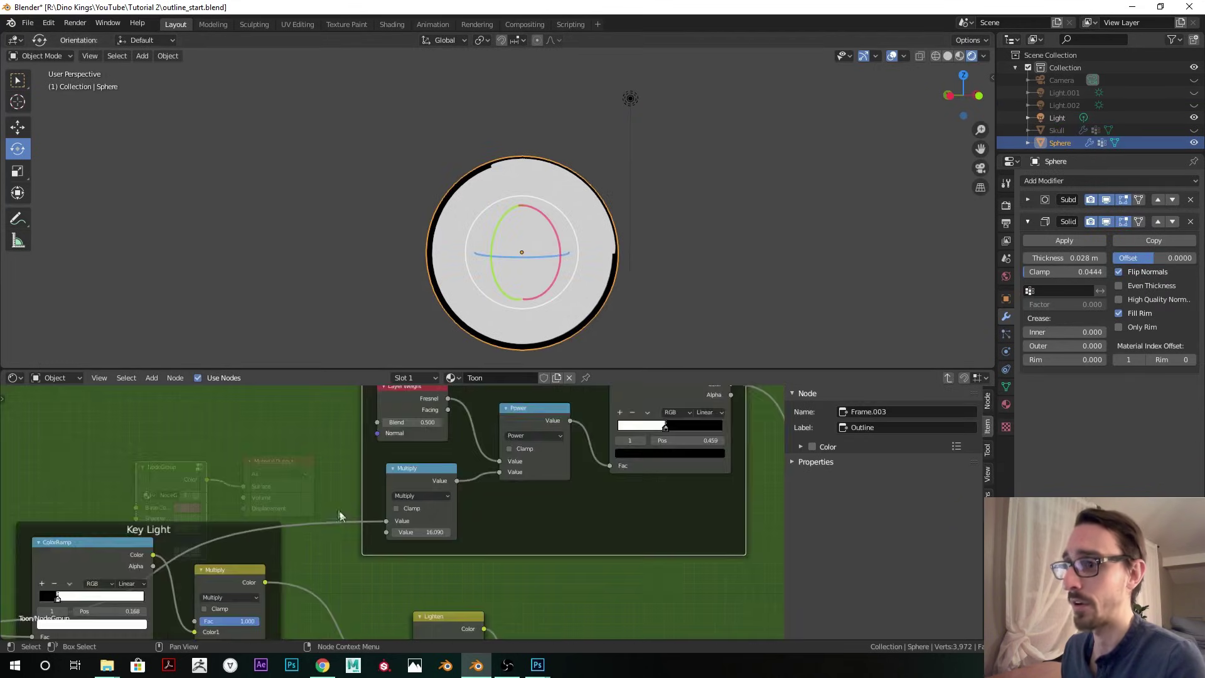
scroll(340, 511, down, 3)
click(631, 101)
key(g)
click(552, 167)
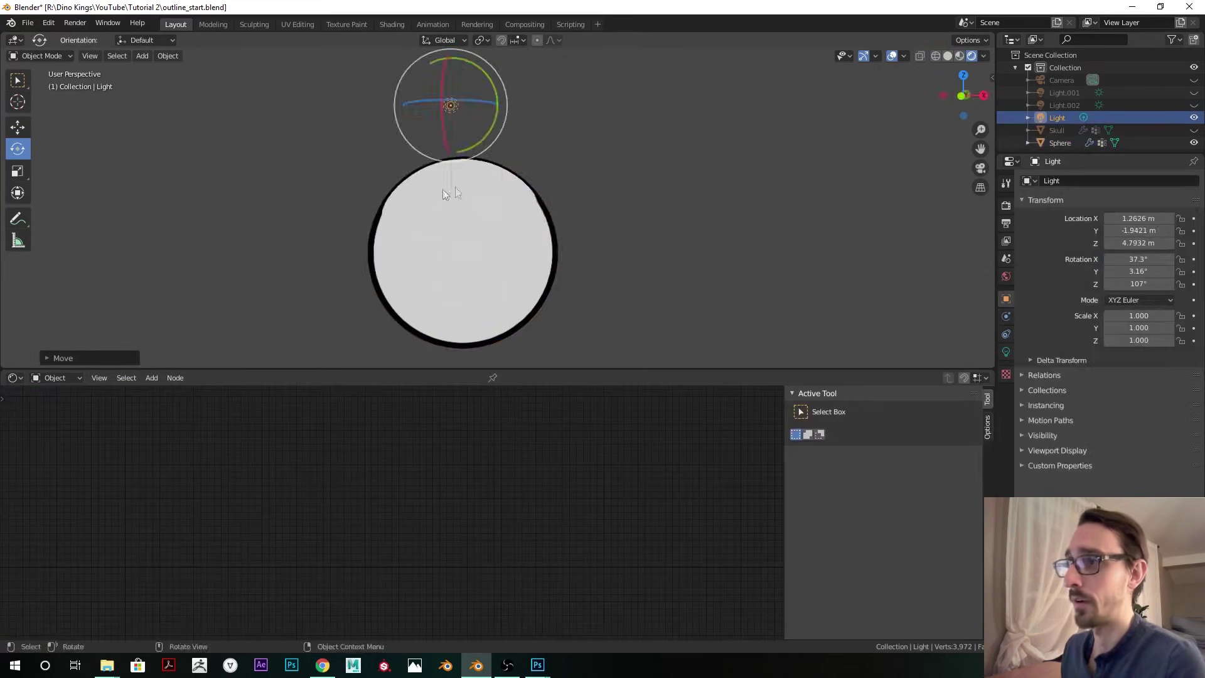
key(g)
click(646, 126)
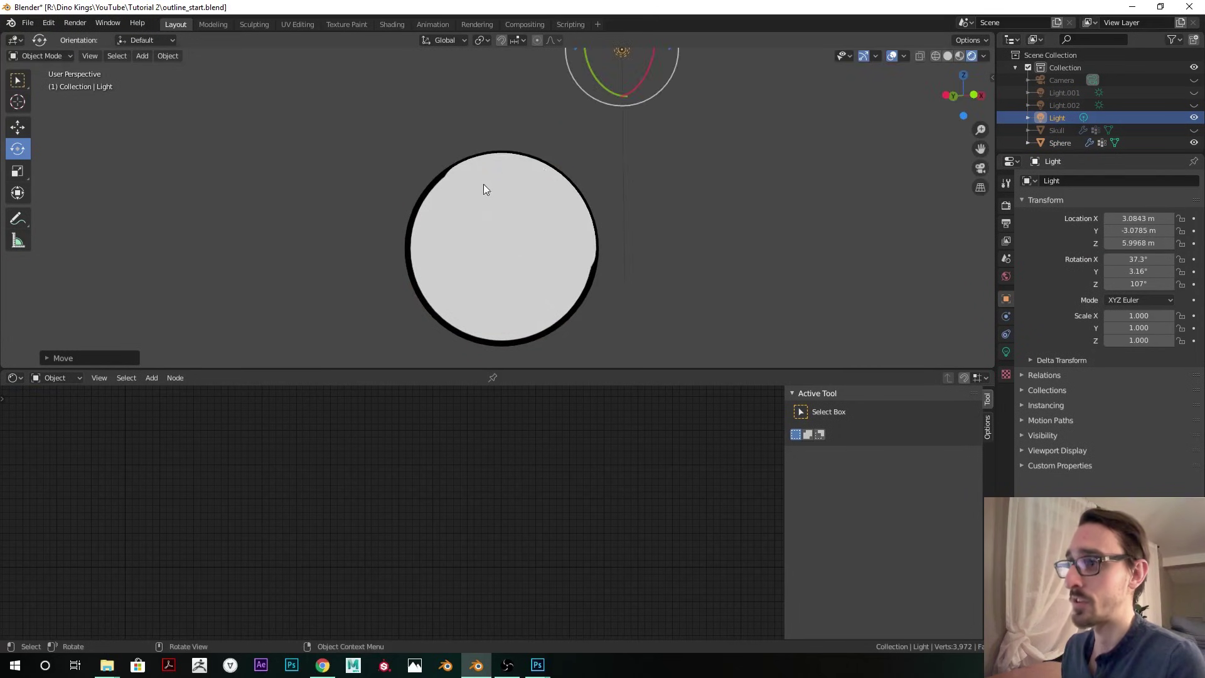
- Reselect the sphere, move the Group Output aside, and insert a MixRGB node on the link from the outline ColorRamp
click(483, 184)
drag(477, 449, 539, 571)
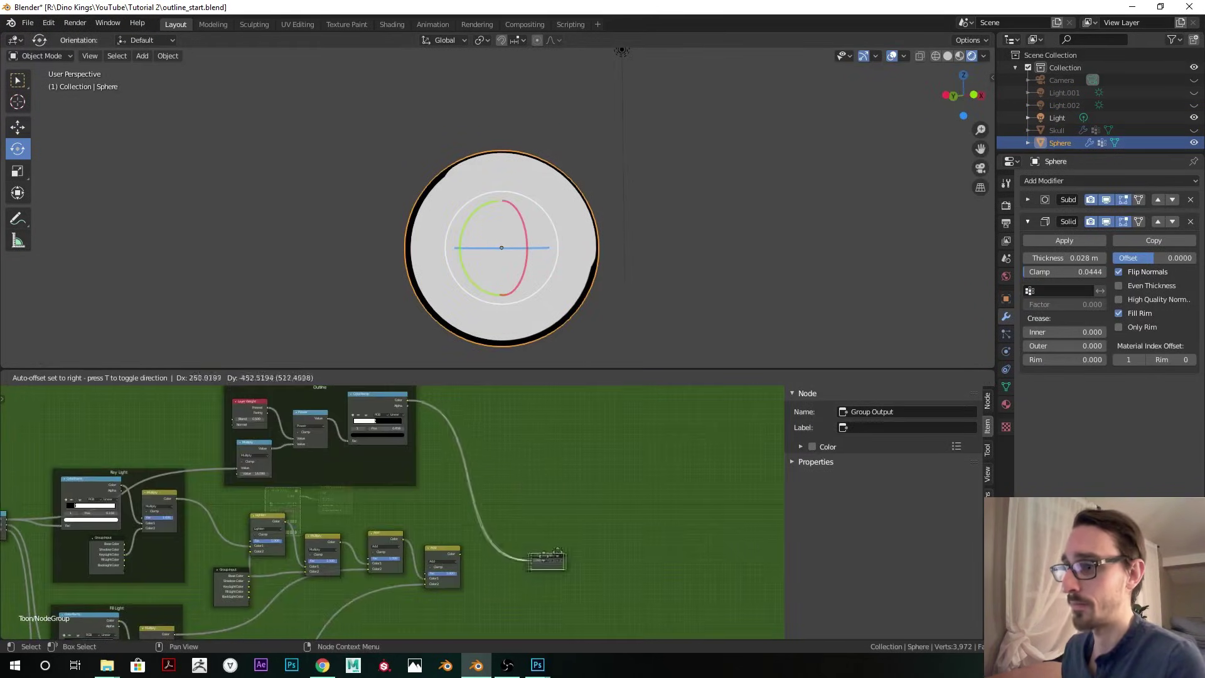
scroll(512, 516, up, 3)
key(shift+a)
click(479, 477)
text(mix)
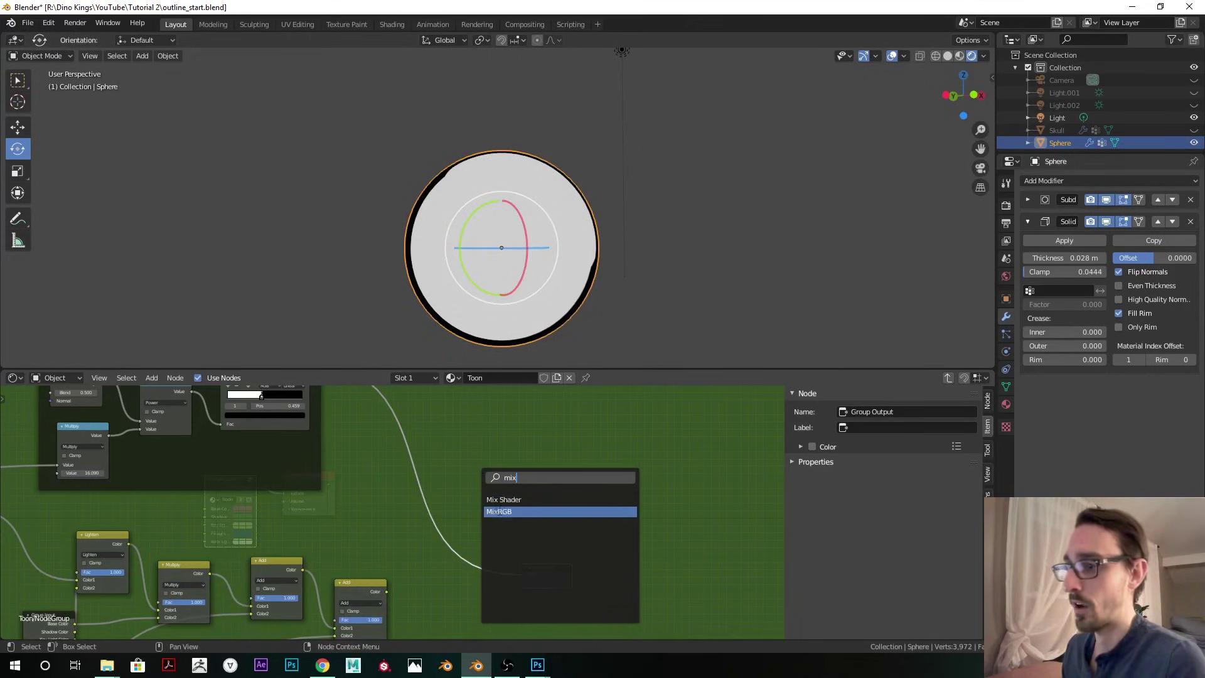
click(496, 512)
scroll(523, 483, up, 1)
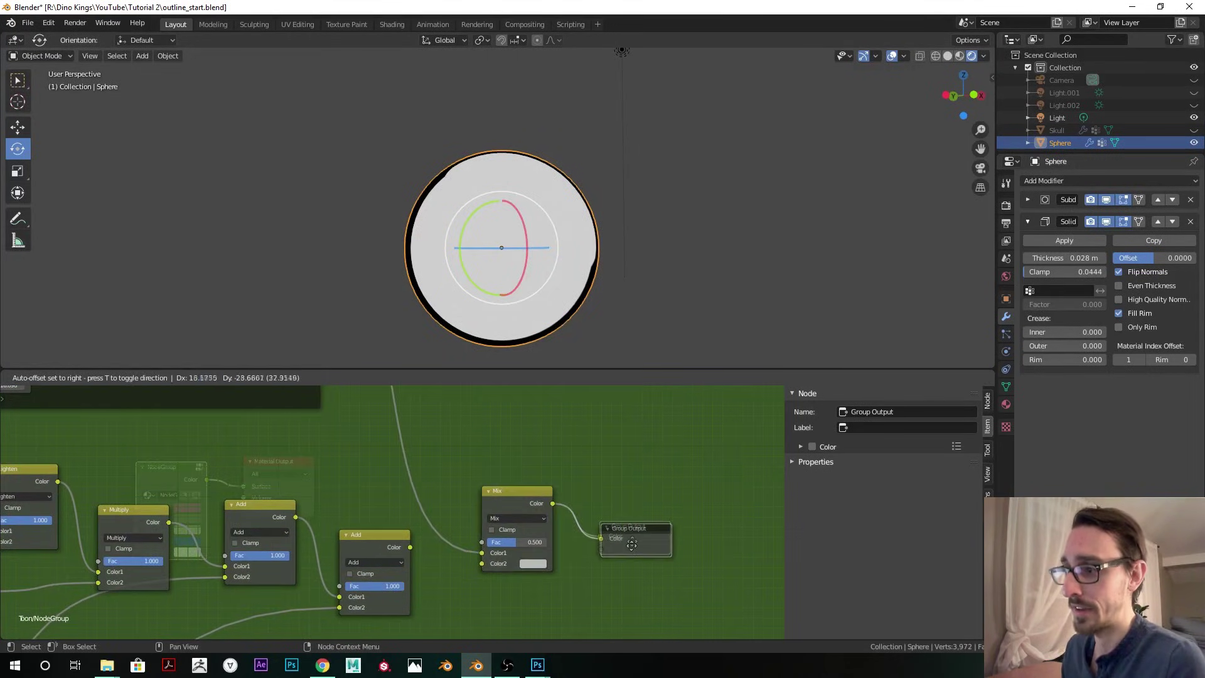
click(508, 511)
scroll(509, 511, down, 3)
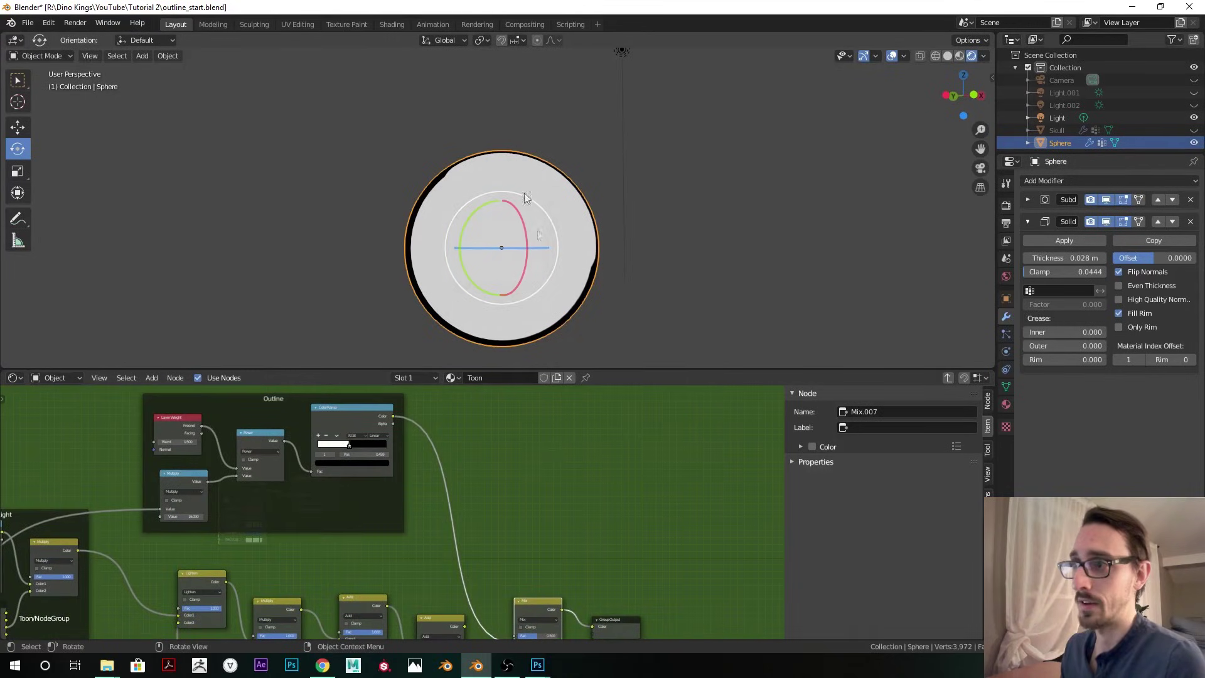
- Reroute the outline ColorRamp's color output from the Mix node's Color1 to its Fac input
middle_drag(439, 492, 477, 529)
drag(382, 458, 389, 465)
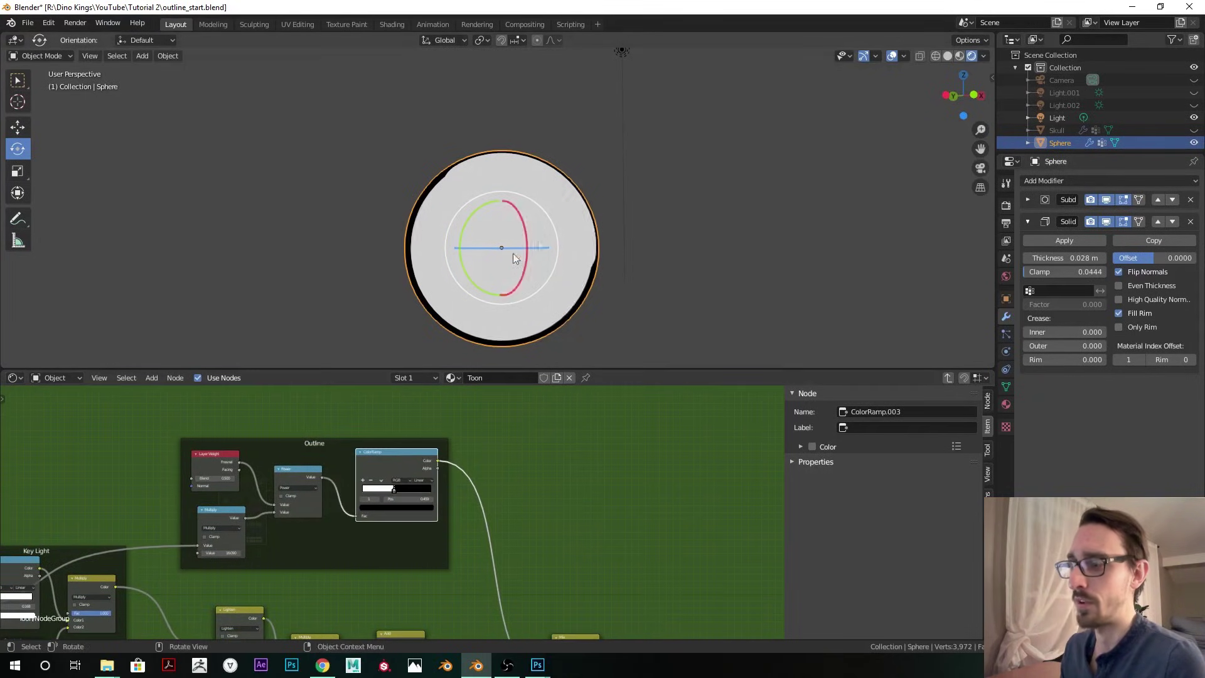
middle_drag(513, 555, 471, 495)
drag(397, 401, 475, 517)
drag(509, 617, 509, 614)
middle_drag(529, 616, 482, 493)
scroll(478, 502, up, 2)
drag(468, 516, 439, 518)
scroll(389, 512, up, 1)
- Set the Mix node's Color1 to black and connect the last Add node's color to Color2
middle_drag(545, 233, 571, 277)
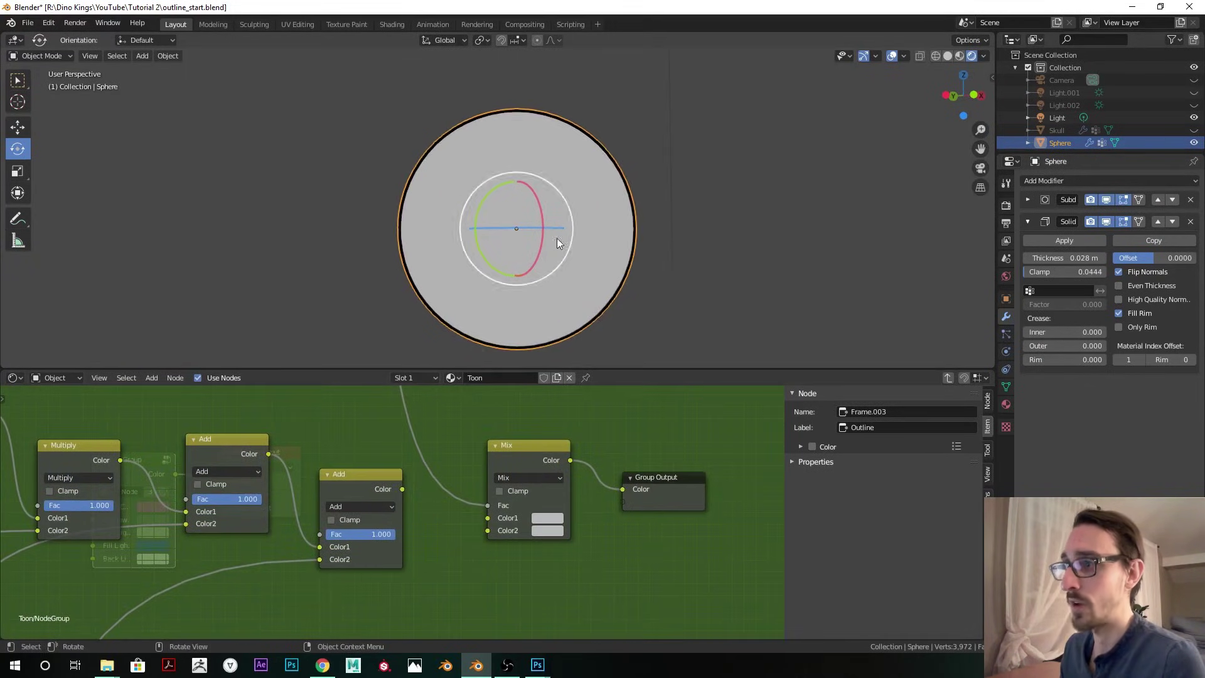
drag(635, 399, 635, 442)
drag(403, 488, 486, 530)
scroll(348, 543, down, 3)
scroll(499, 567, up, 3)
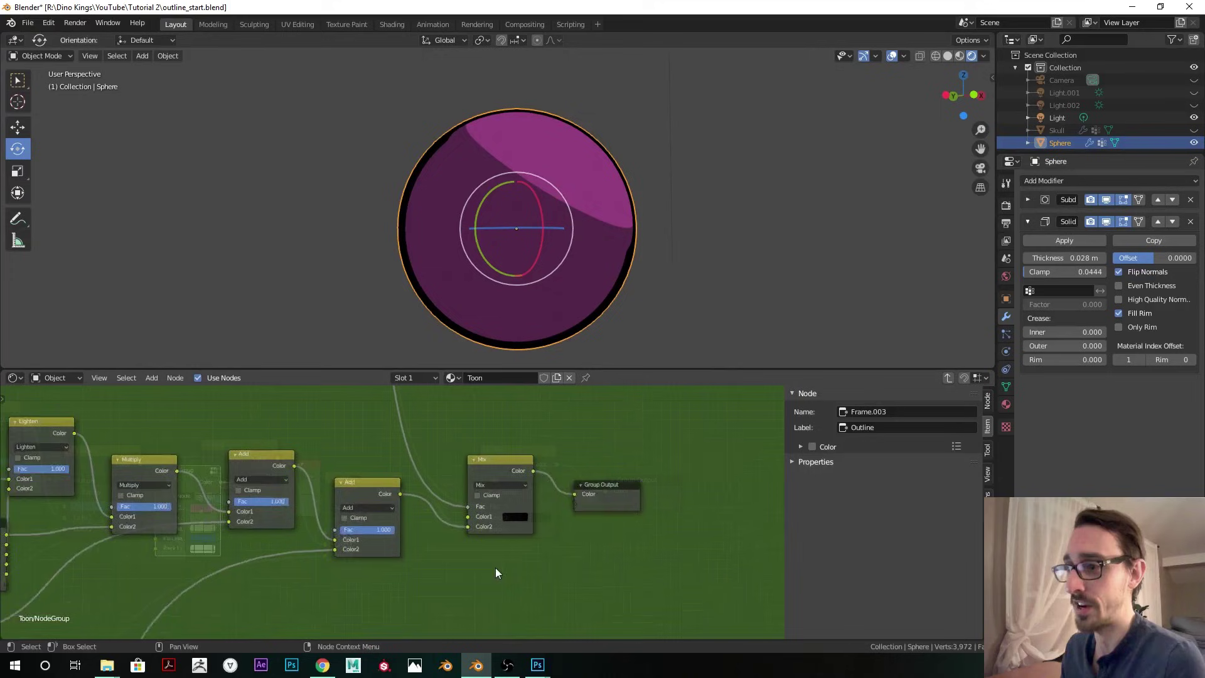
click(545, 518)
drag(635, 409, 590, 462)
- Space out the Mix and Group Output nodes at the end of the node chain
scroll(517, 490, down, 1)
drag(496, 467, 511, 457)
drag(604, 486, 634, 487)
- Select the light and move it around the colored sphere to test the shading together with the outline
scroll(583, 224, down, 4)
click(570, 110)
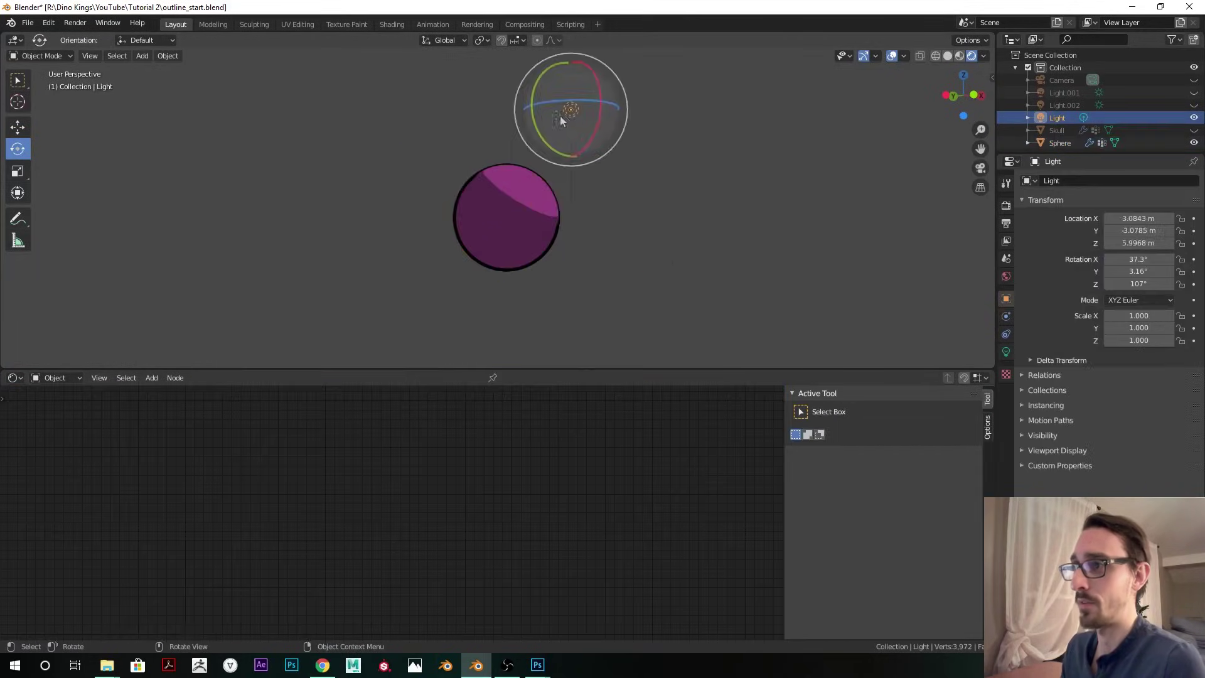
key(g)
click(483, 170)
key(g)
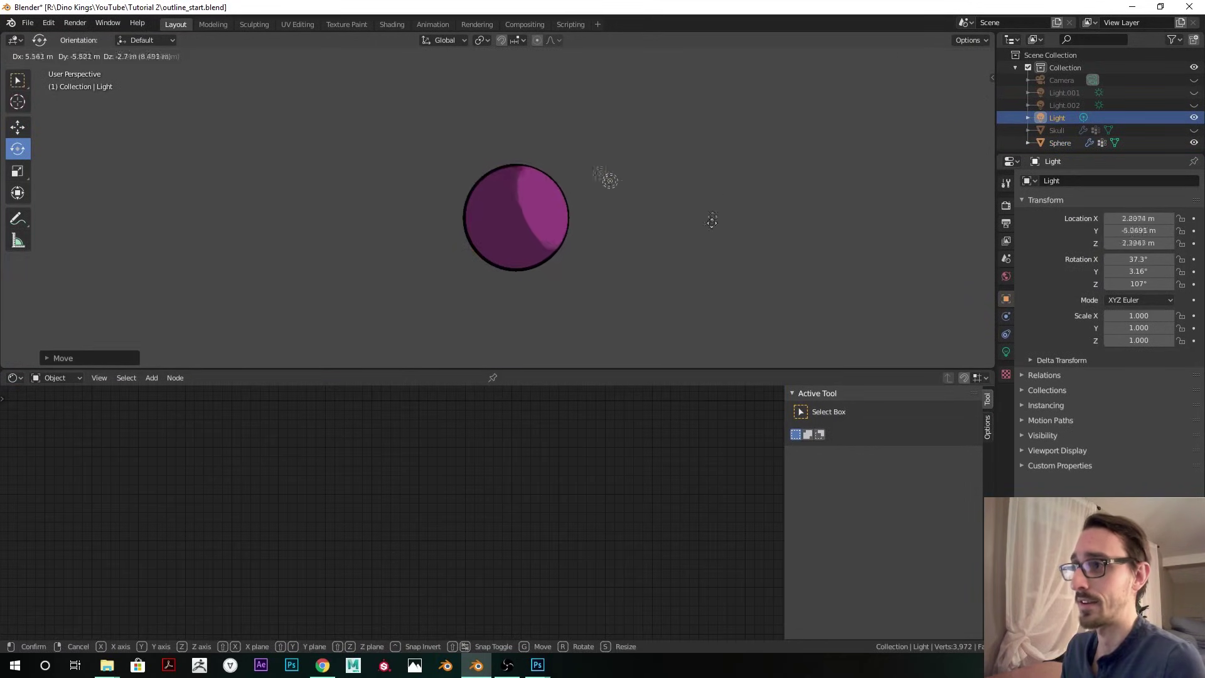
click(706, 208)
scroll(695, 219, up, 3)
key(g)
click(691, 224)
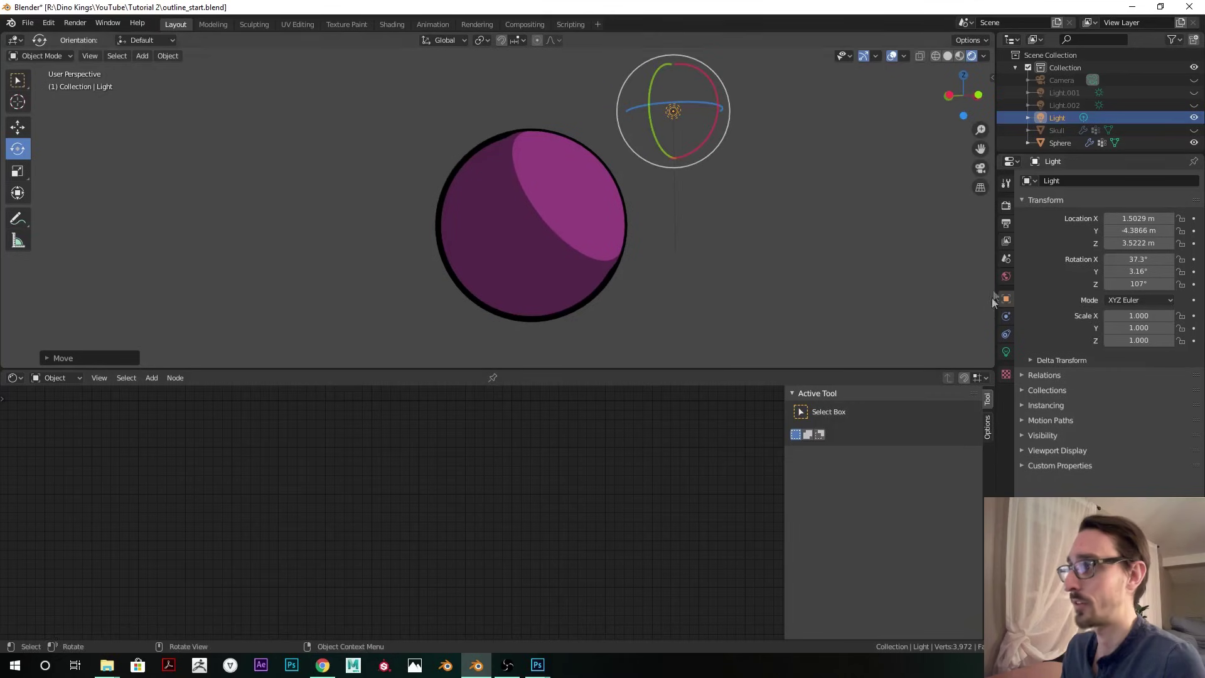
- Select the sphere and set its Solidify modifier thickness to 0.022 m
click(578, 251)
drag(1074, 259, 1067, 259)
key(Tab)
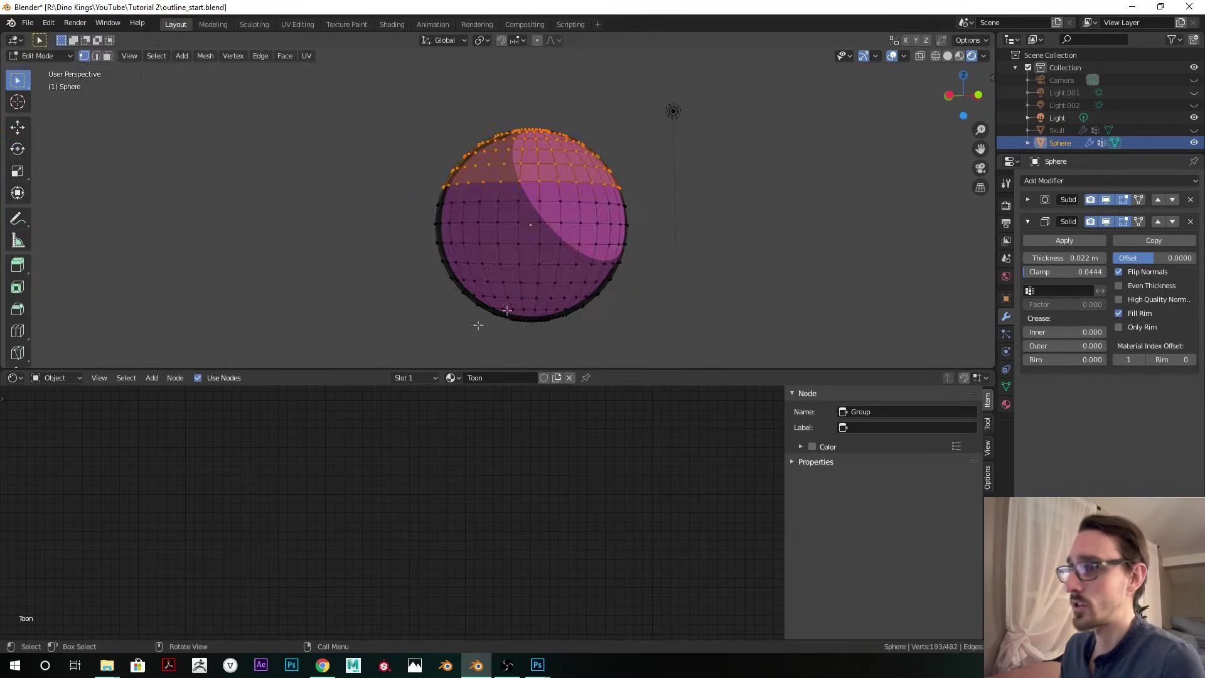
key(Tab)
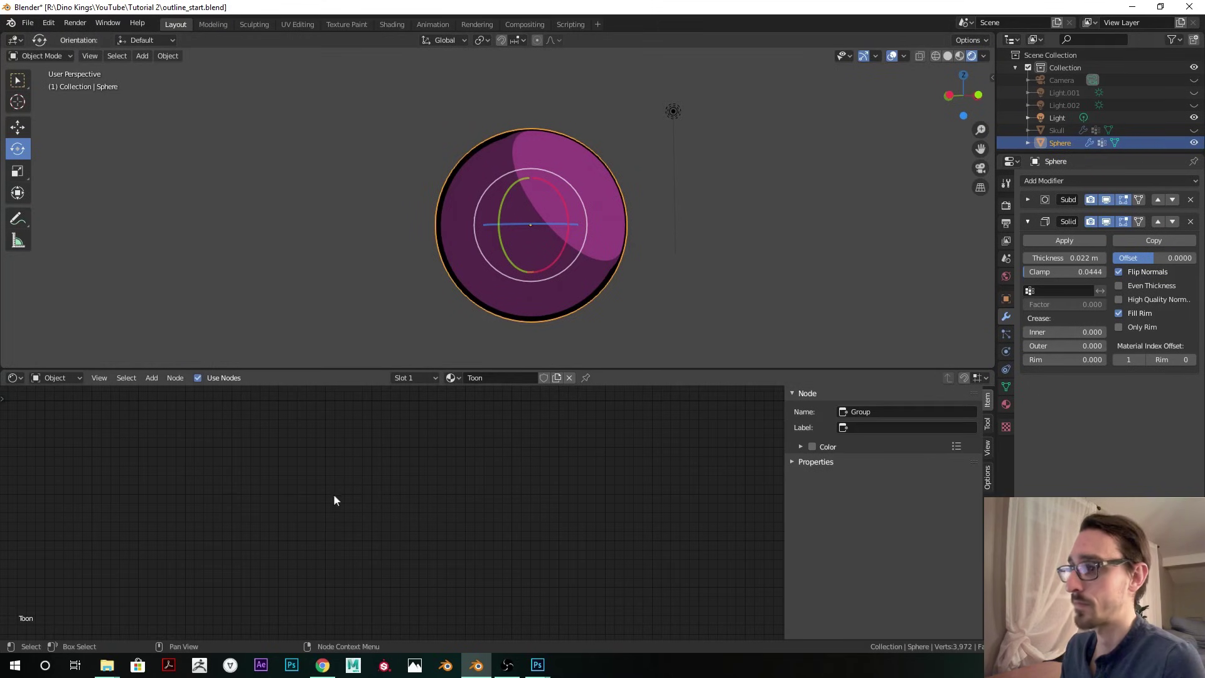
- Open the sphere's node group and set the Outline frame's Multiply value to 15.990
key(Tab)
scroll(331, 514, up, 3)
scroll(330, 526, down, 5)
middle_drag(141, 449, 412, 529)
scroll(413, 529, up, 9)
shift+drag(401, 466, 396, 466)
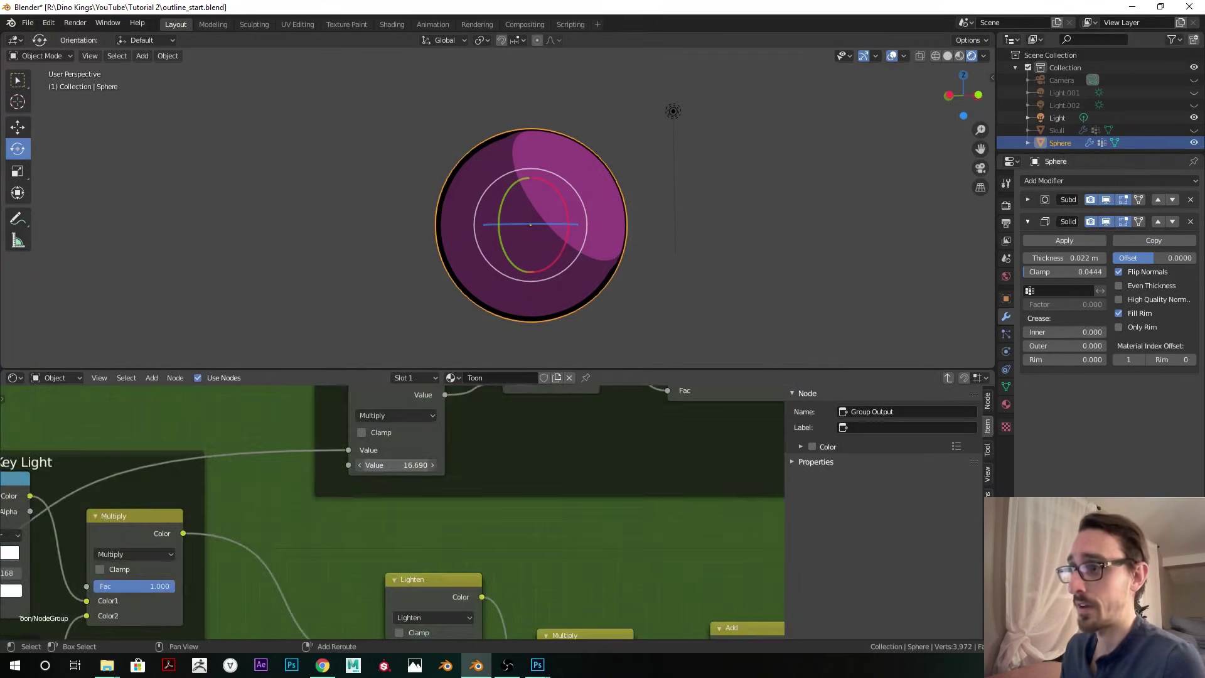
- Examine the outline on the toon-shaded sphere from several distances and angles
scroll(544, 346, down, 5)
middle_drag(637, 256, 618, 257)
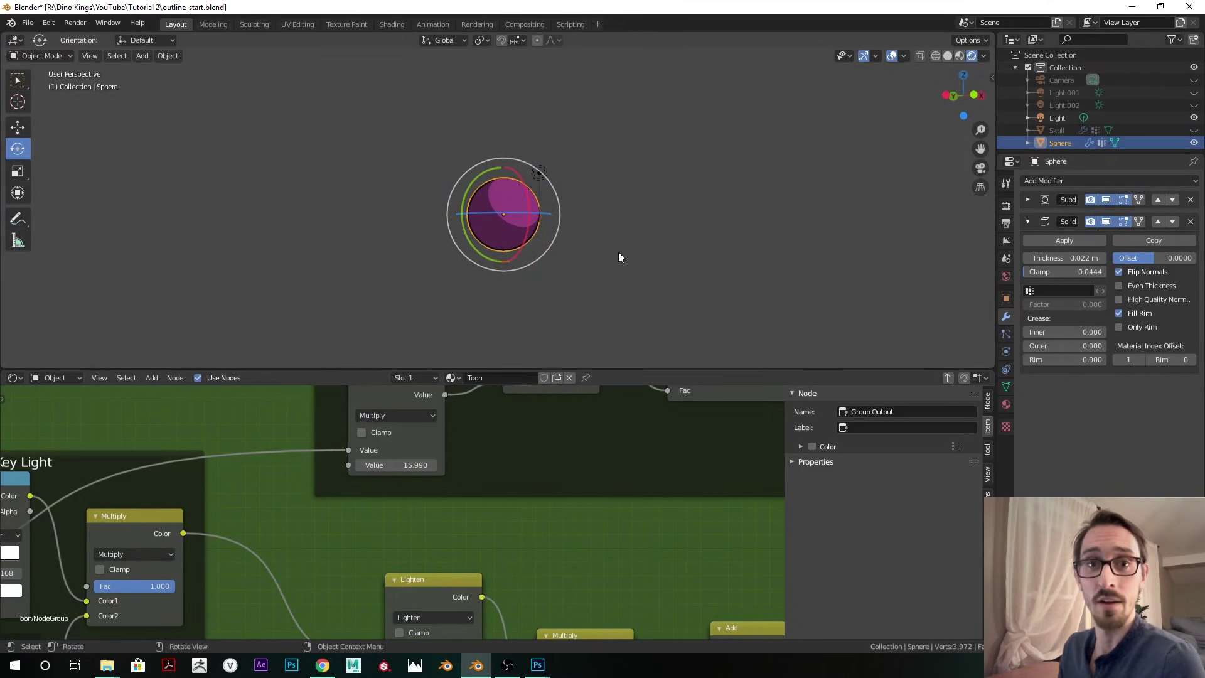
scroll(559, 233, up, 3)
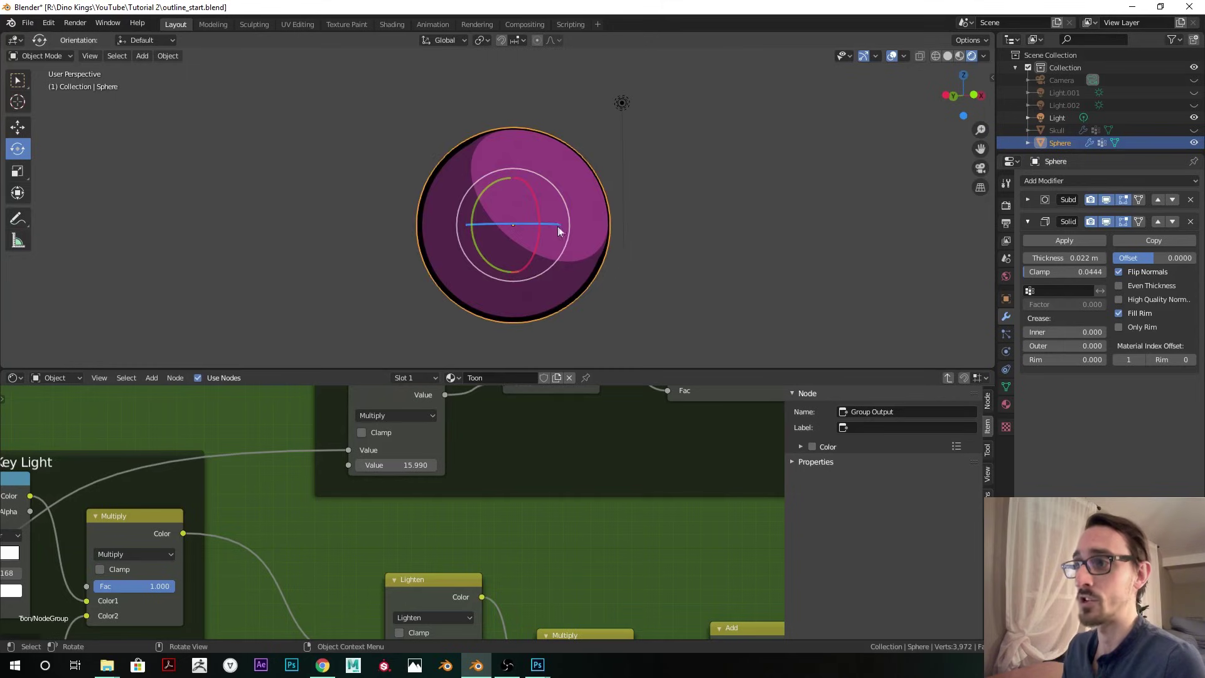
middle_drag(634, 210, 645, 237)
scroll(640, 237, down, 1)
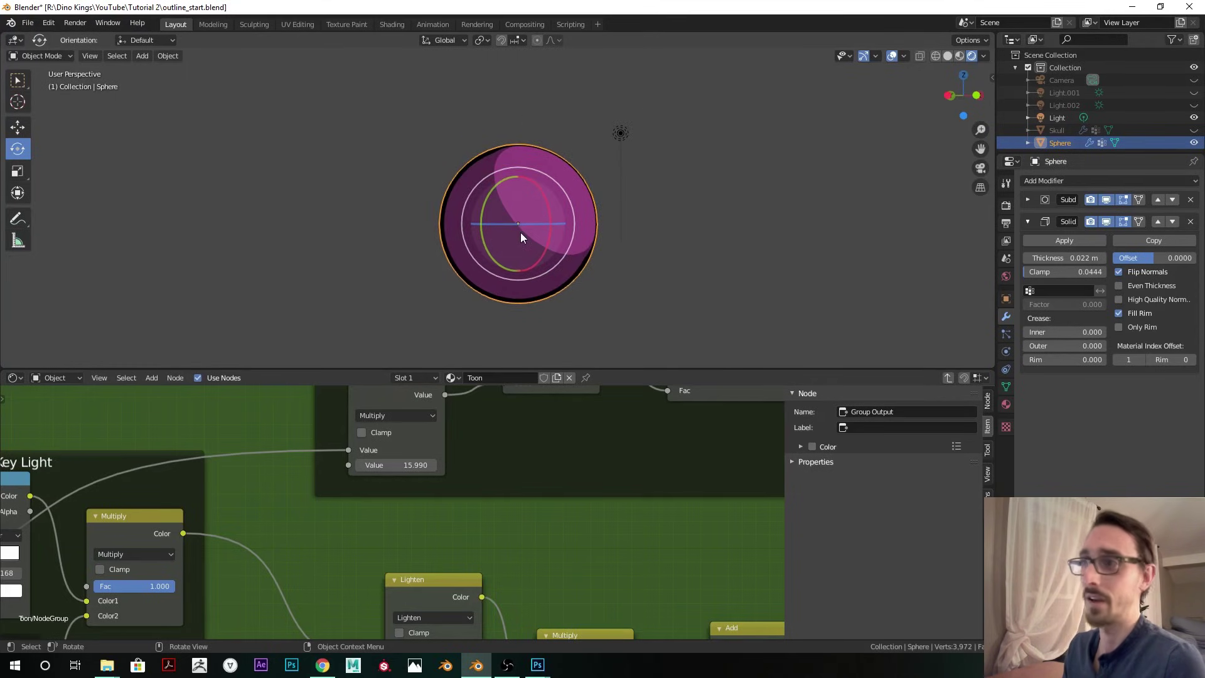
scroll(521, 237, down, 2)
scroll(520, 237, up, 2)
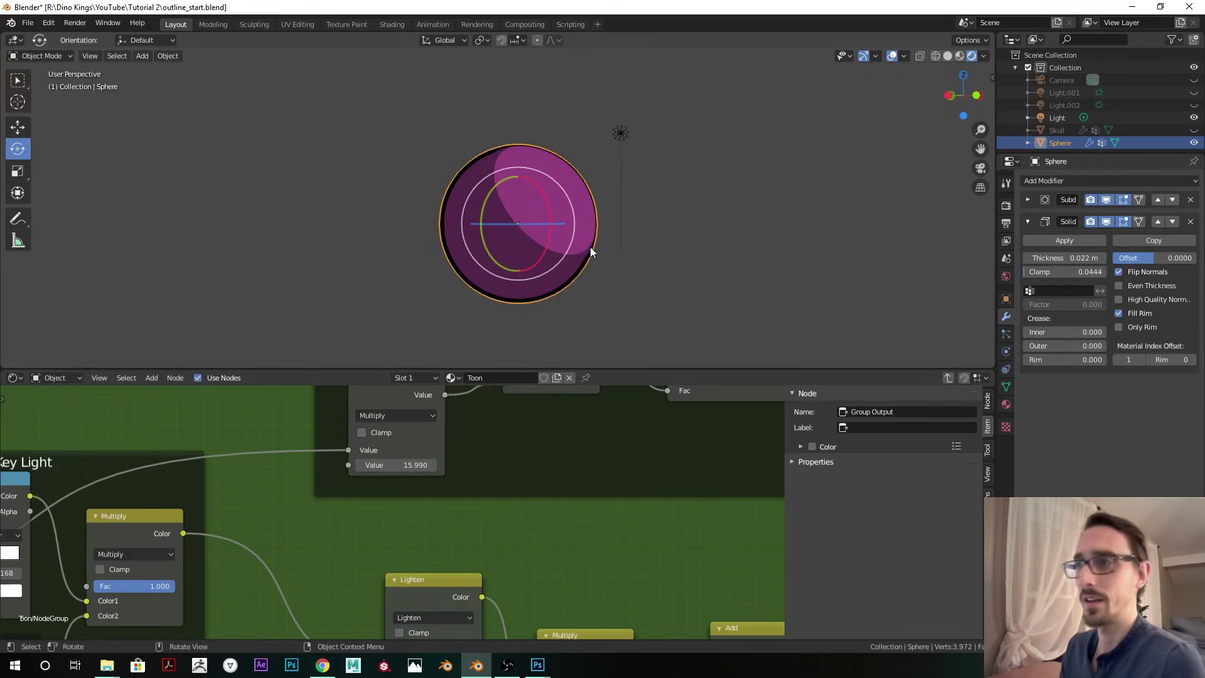
scroll(565, 213, down, 2)
scroll(570, 214, up, 3)
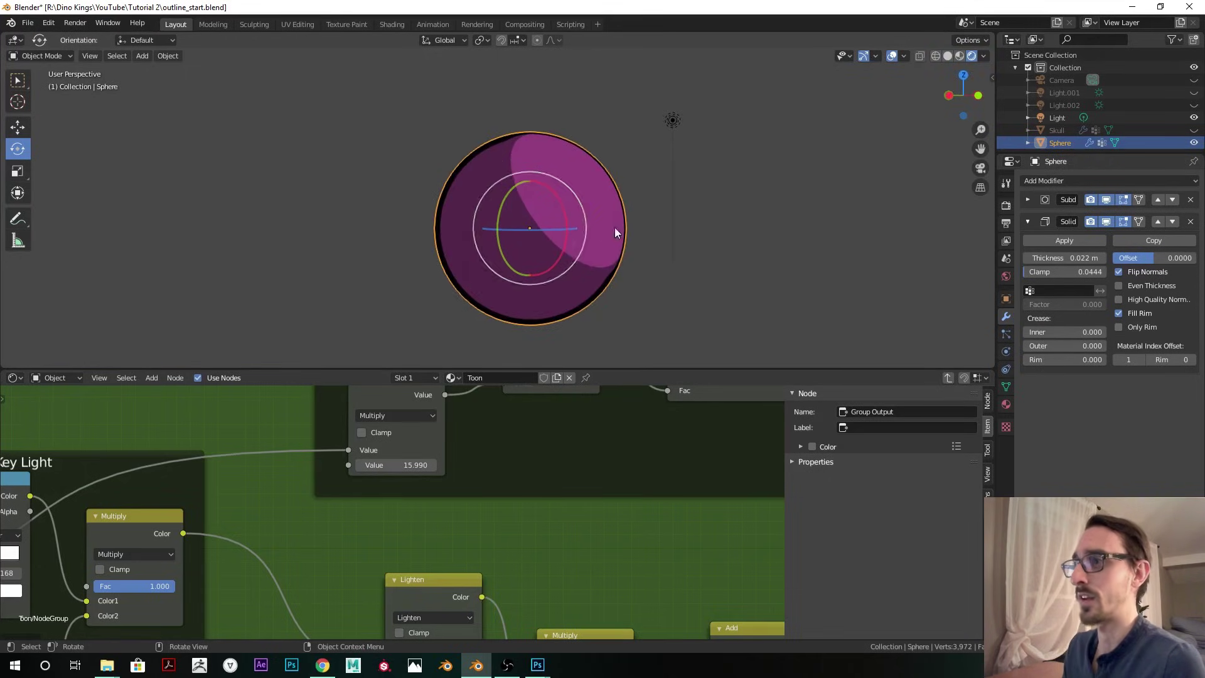
scroll(603, 229, down, 3)
- Deselect the sphere, hide it and unhide the Skull object
click(638, 230)
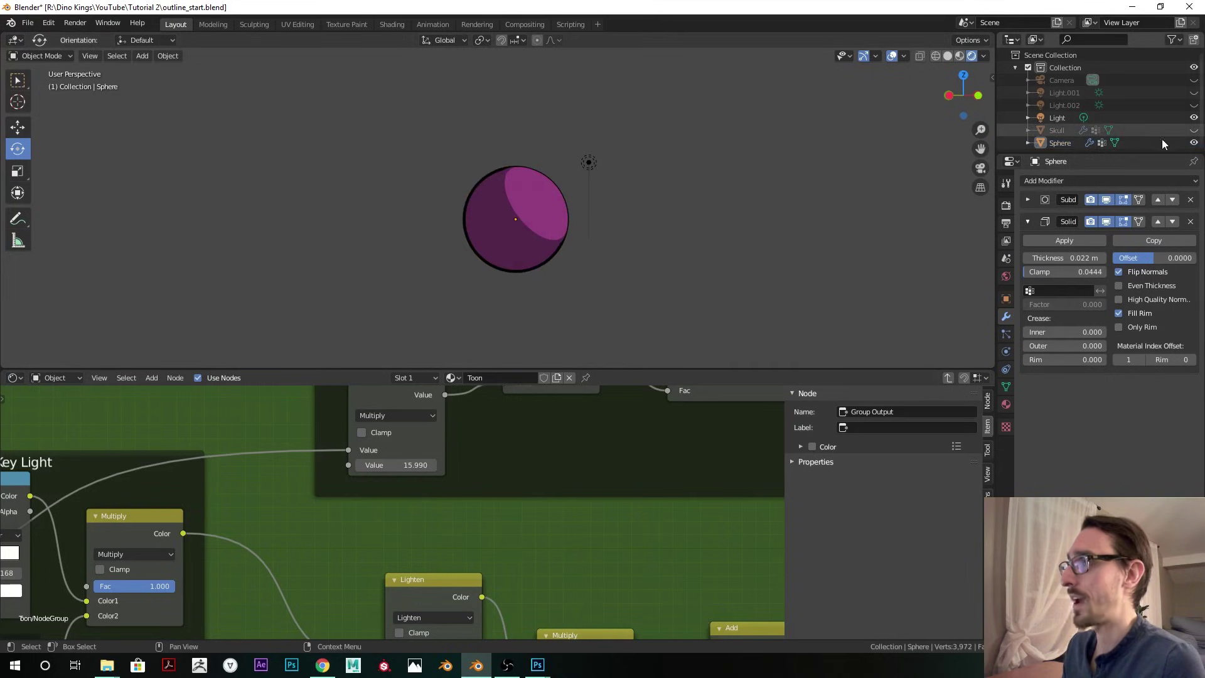
click(1193, 142)
click(1193, 130)
- Select the light and move it across to the other side of the skull to test the outline
middle_drag(612, 219, 544, 231)
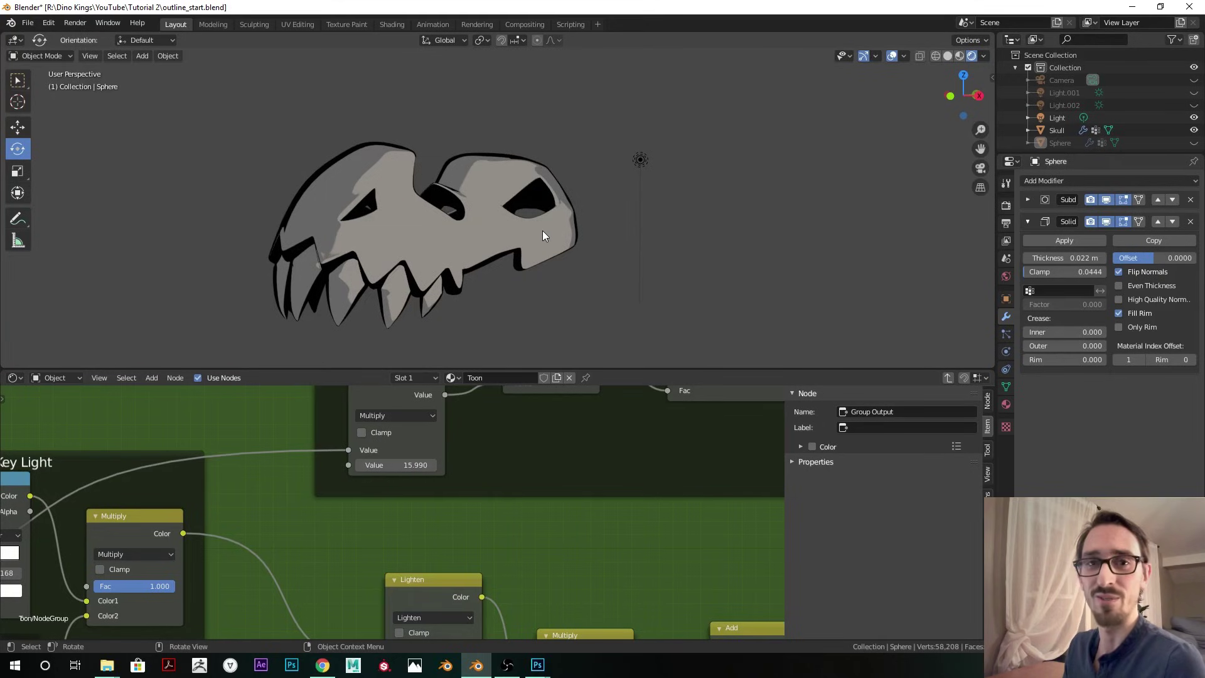
middle_drag(542, 231, 630, 199)
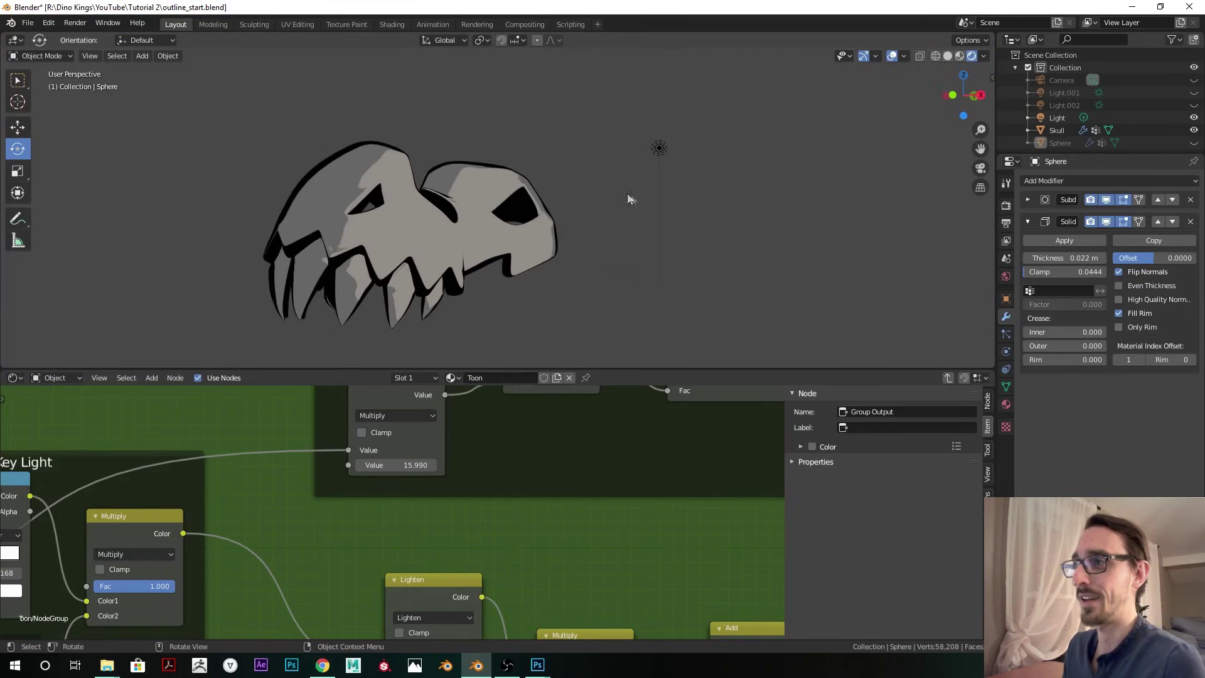
middle_drag(601, 160, 576, 205)
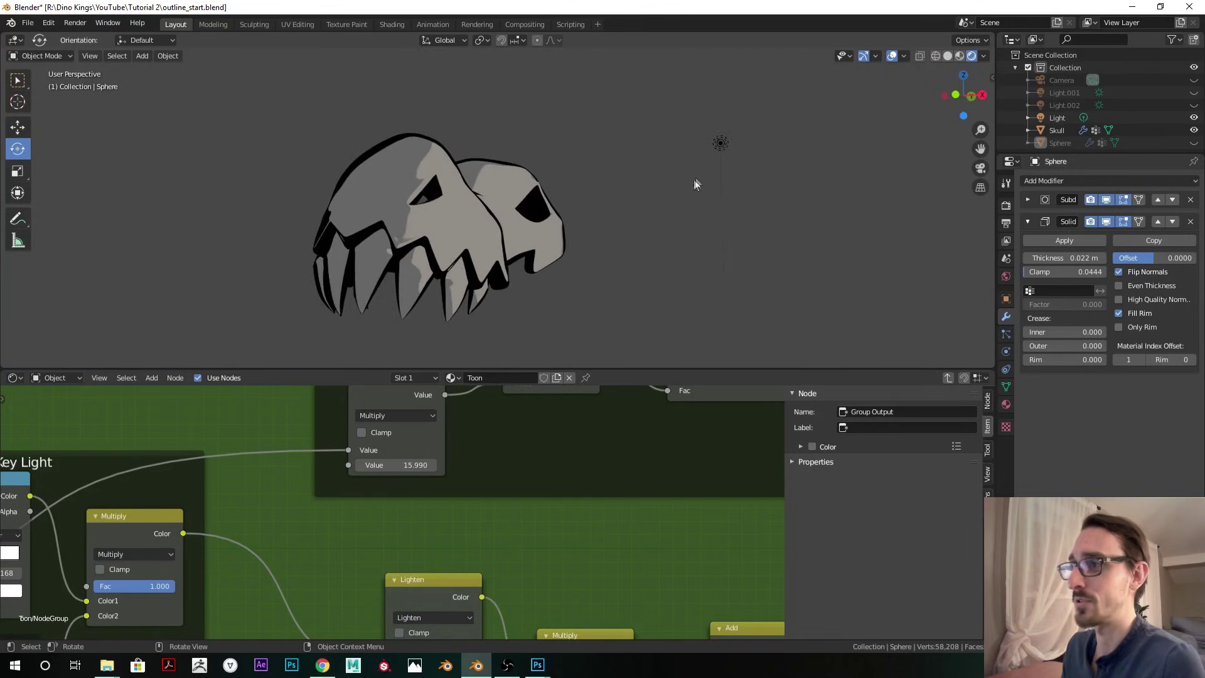
click(719, 144)
key(g)
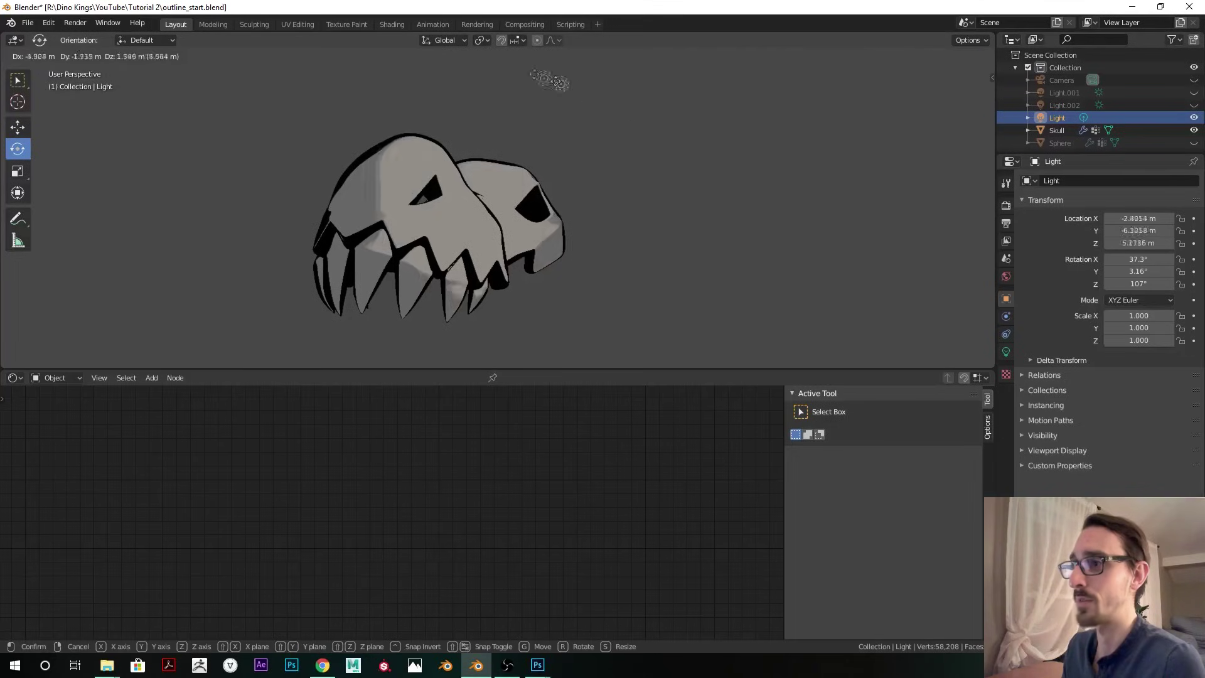
click(207, 103)
middle_drag(484, 101, 465, 102)
key(g)
click(543, 123)
- Reposition the light around the skull again, inspect the outline from several angles, and leave the light above the skull
scroll(543, 121, up, 2)
key(g)
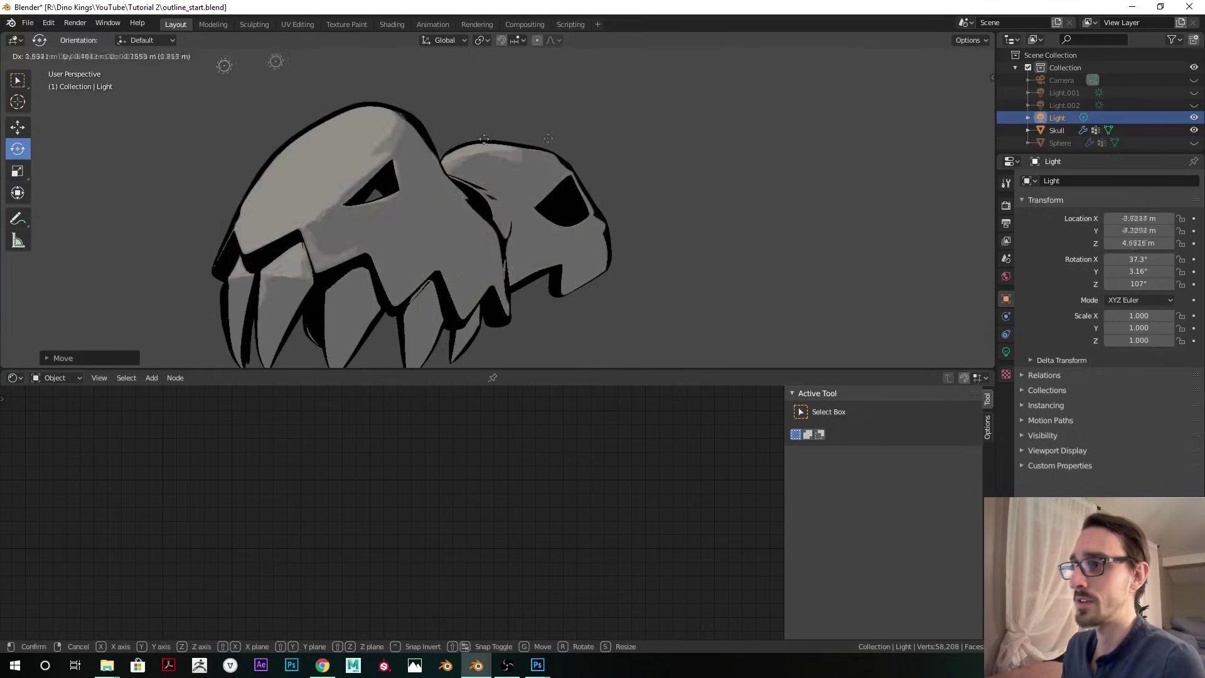
click(535, 155)
middle_drag(534, 154, 576, 244)
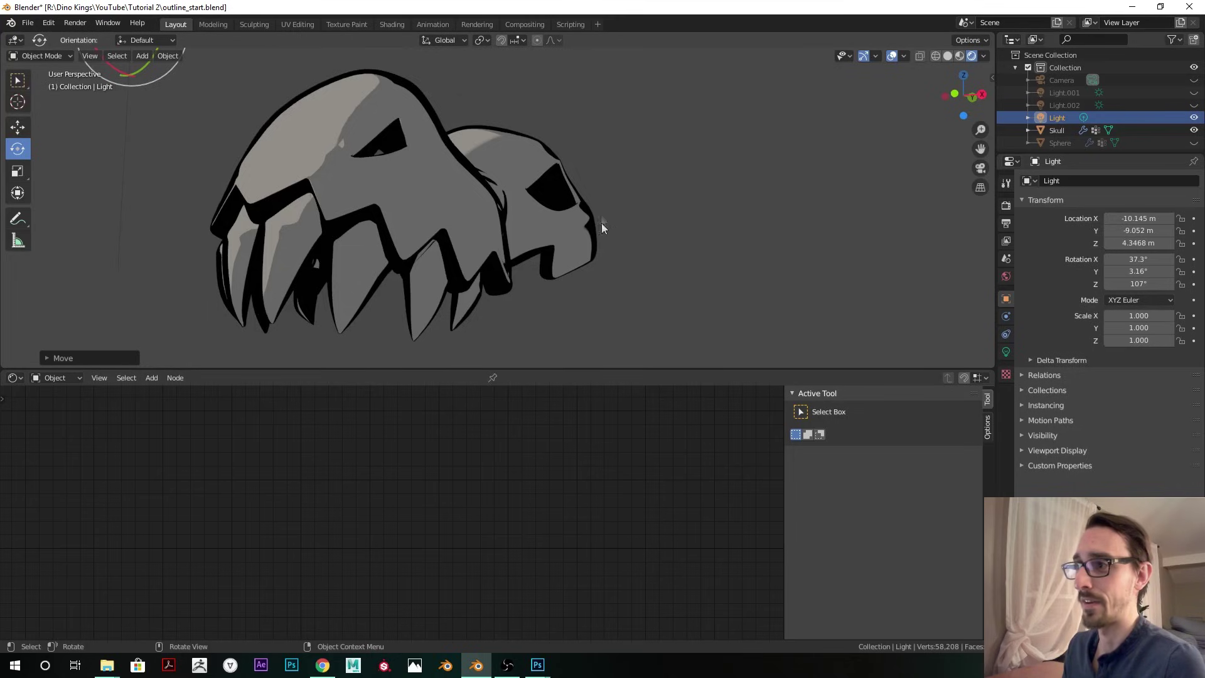
middle_drag(588, 232, 541, 197)
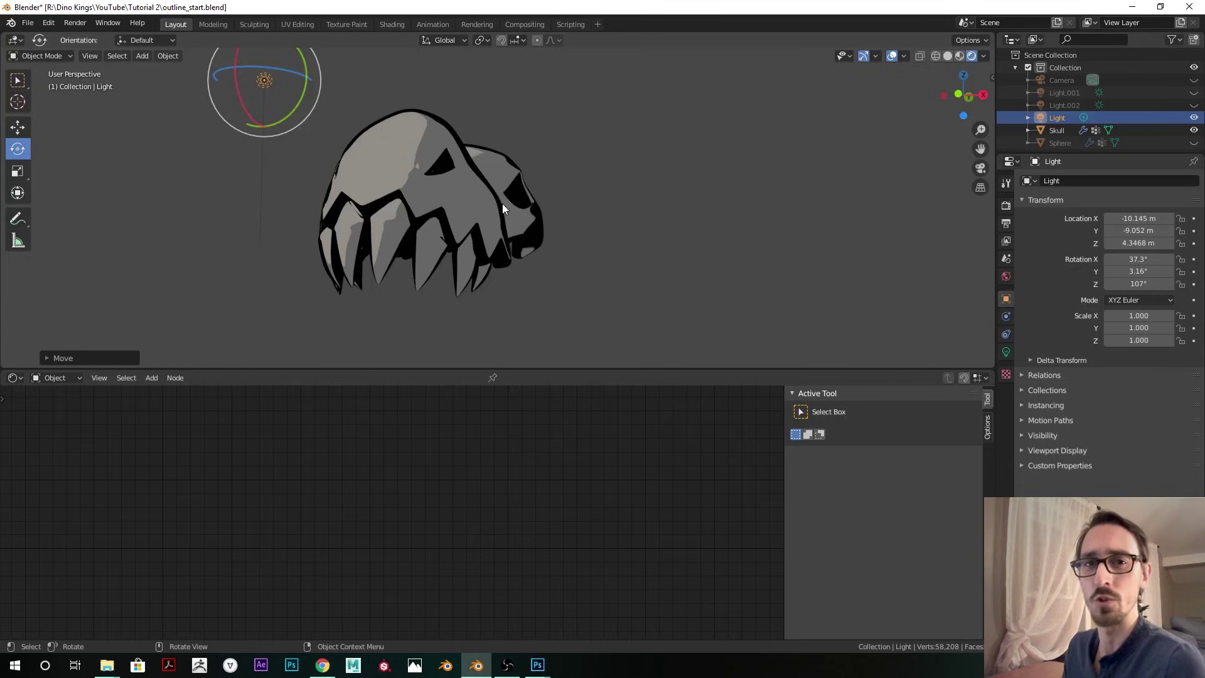
mouse_move(542, 207)
middle_down()
mouse_move(533, 240)
mouse_move(562, 257)
mouse_move(558, 234)
mouse_move(346, 255)
mouse_move(667, 186)
mouse_move(529, 202)
middle_up()
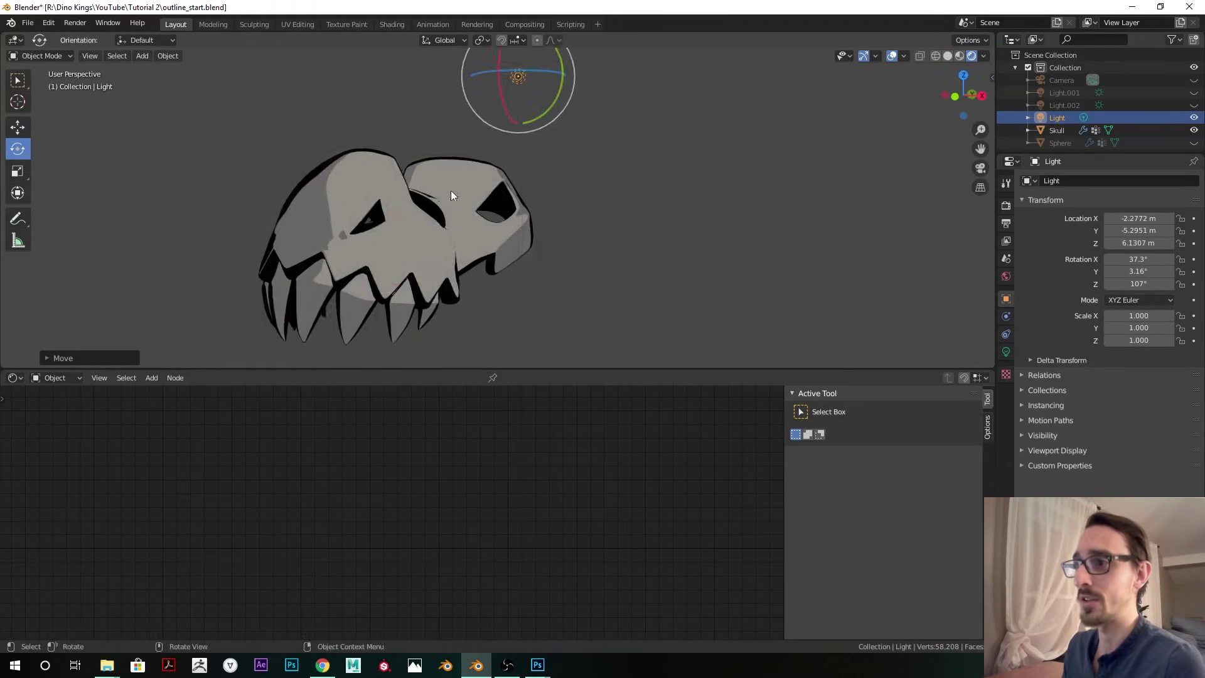
- Select the skull and open the NodeGroup of its Skull Toon material
click(438, 191)
key(Home)
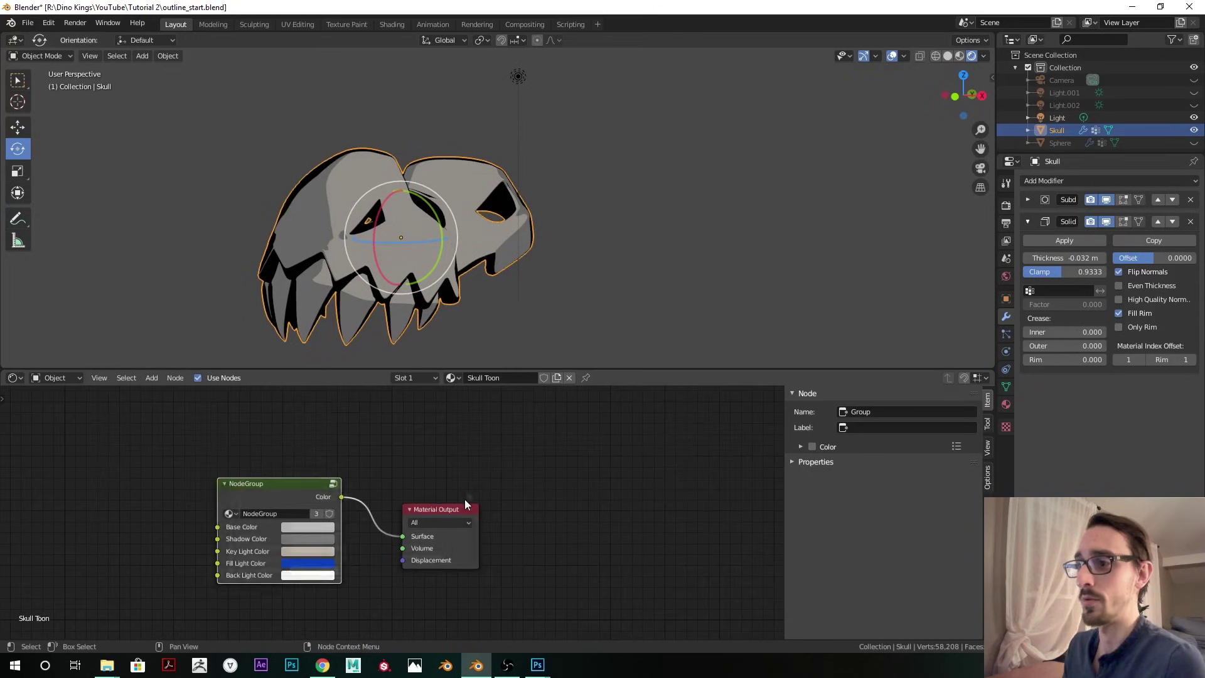
key(Tab)
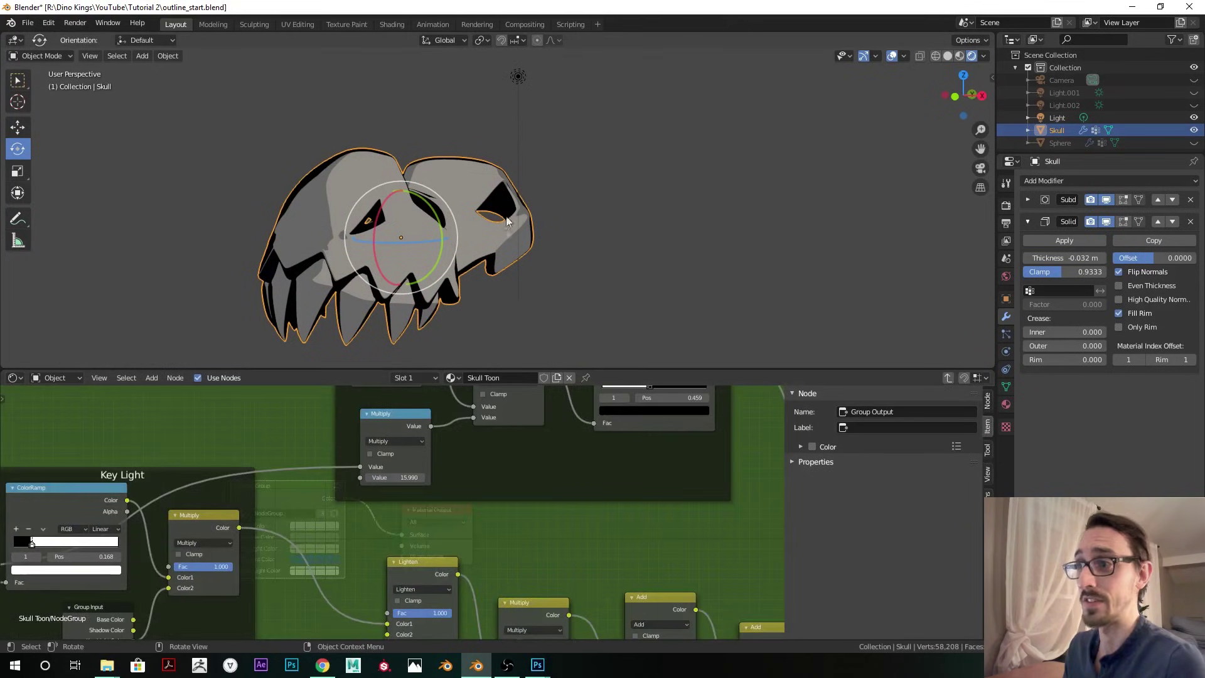
- Add an Image Texture node and place it inside the Outline frame, ahead of the Layer Weight node
middle_drag(517, 246, 476, 235)
middle_drag(477, 463, 537, 569)
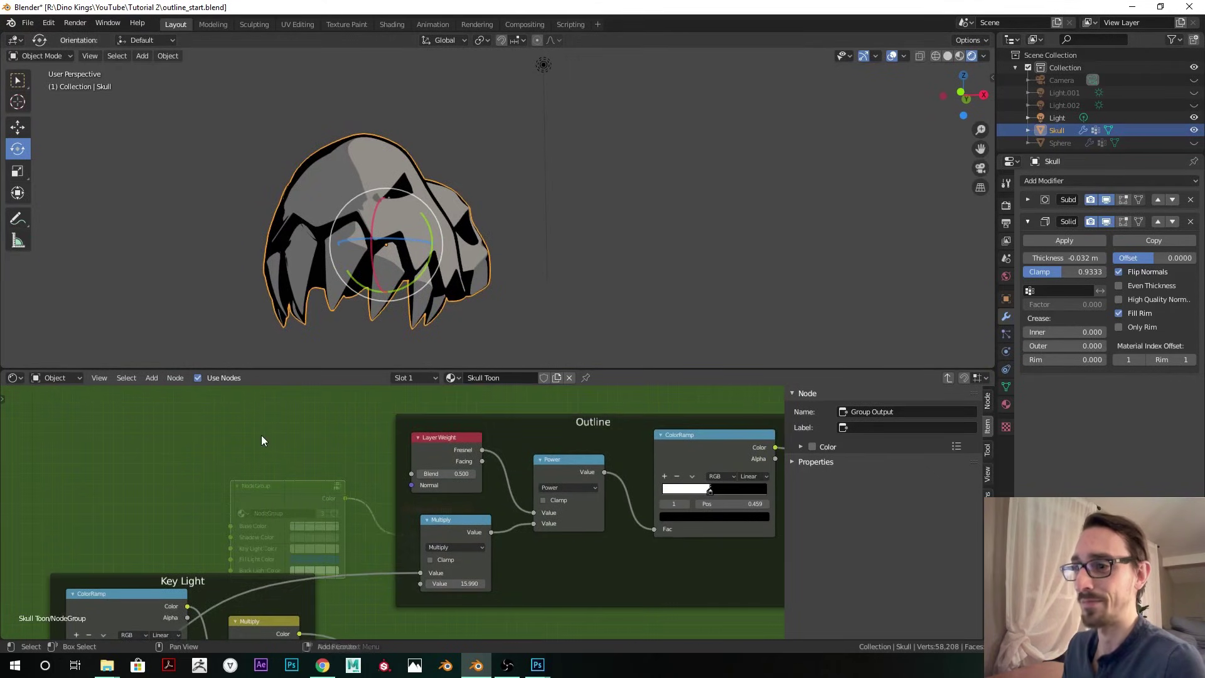
scroll(261, 436, down, 2)
key(shift+a)
click(262, 435)
text(image)
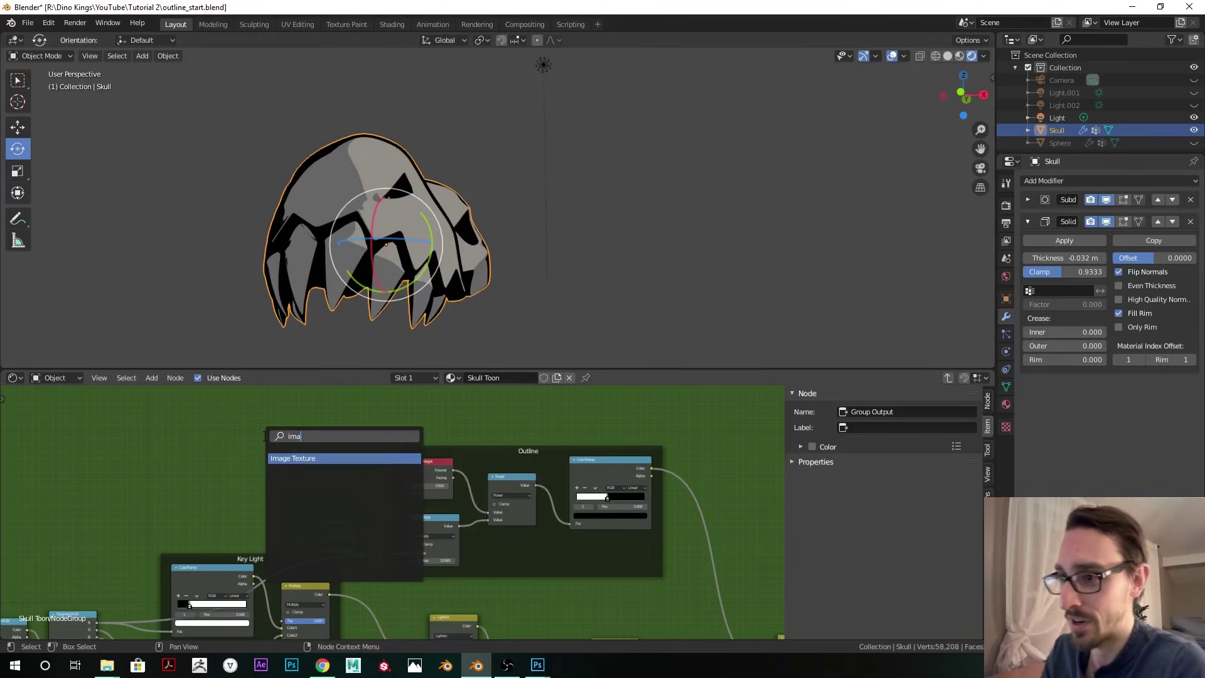
click(303, 457)
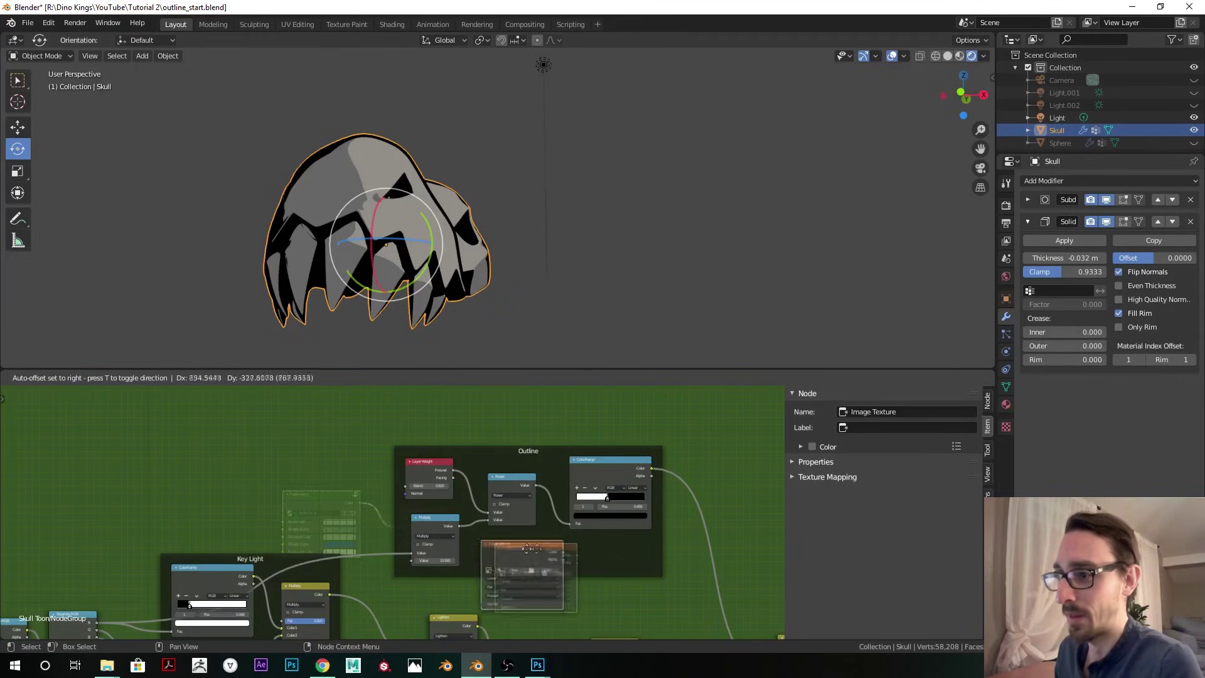
drag(484, 506, 302, 436)
drag(496, 436, 563, 406)
middle_drag(482, 422, 466, 459)
scroll(467, 460, up, 3)
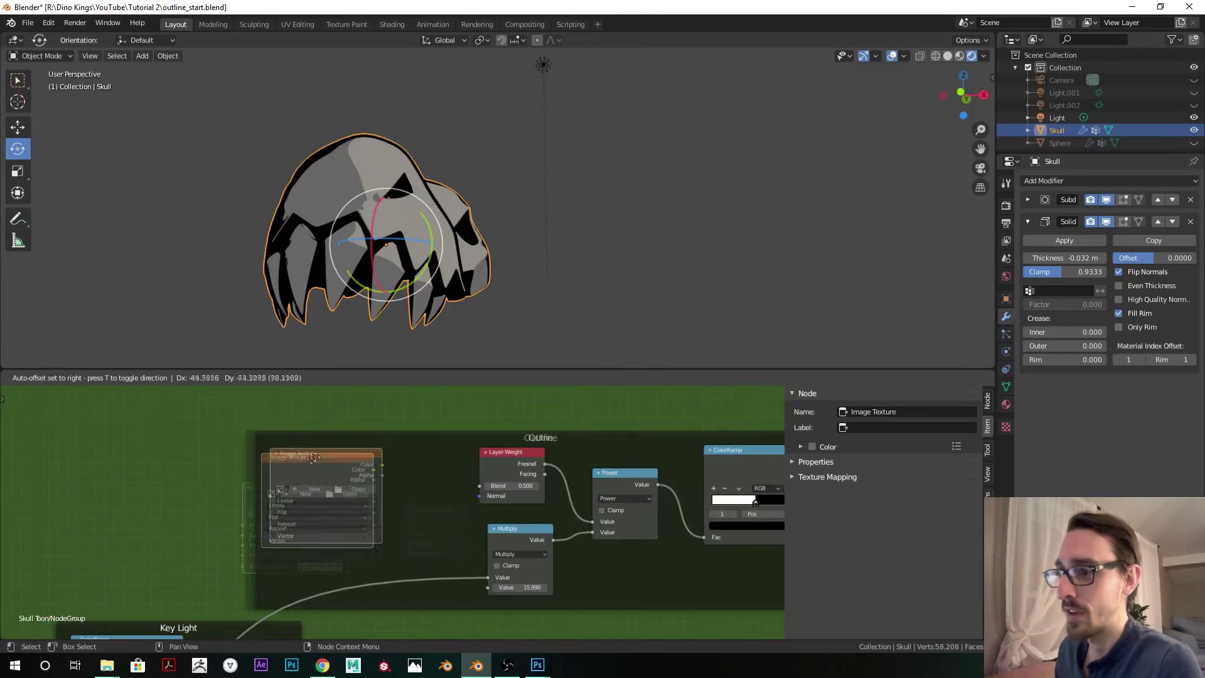
- Enlarge the node editor, narrow its sidebar, and rearrange the Image Texture and Multiply nodes in the Outline frame
middle_drag(551, 439, 529, 395)
drag(528, 369, 528, 272)
drag(785, 390, 938, 392)
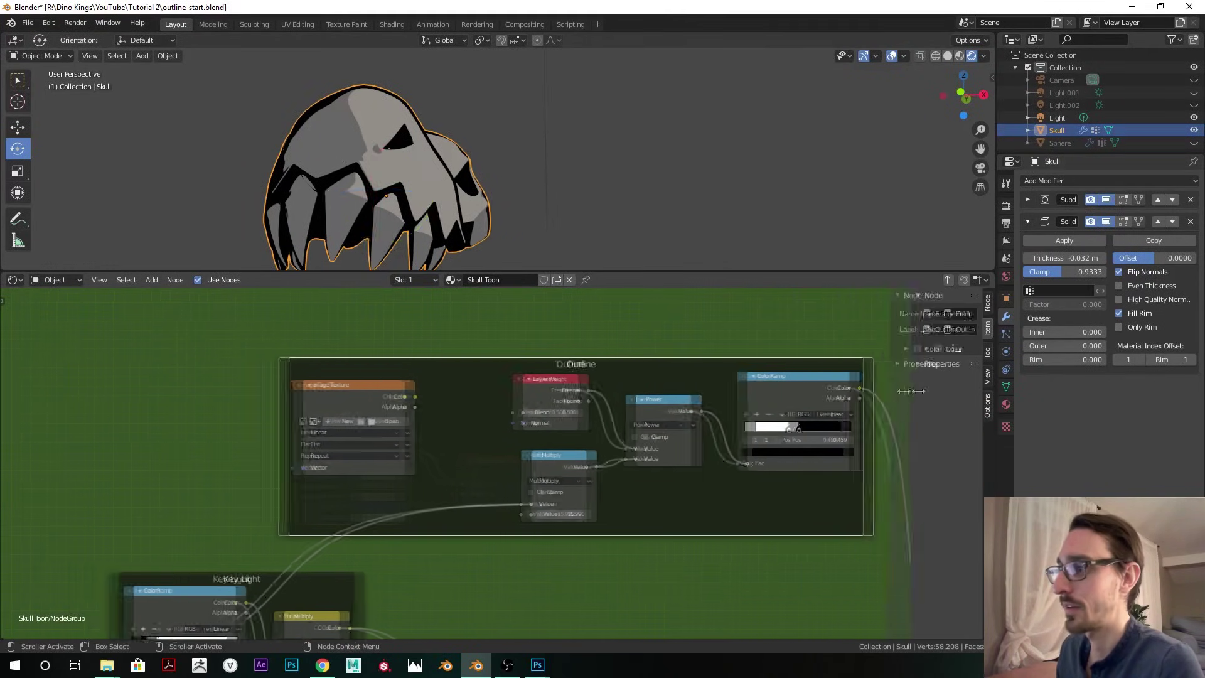
scroll(351, 398, up, 2)
drag(237, 372, 457, 323)
drag(539, 433, 485, 452)
middle_drag(596, 463, 569, 459)
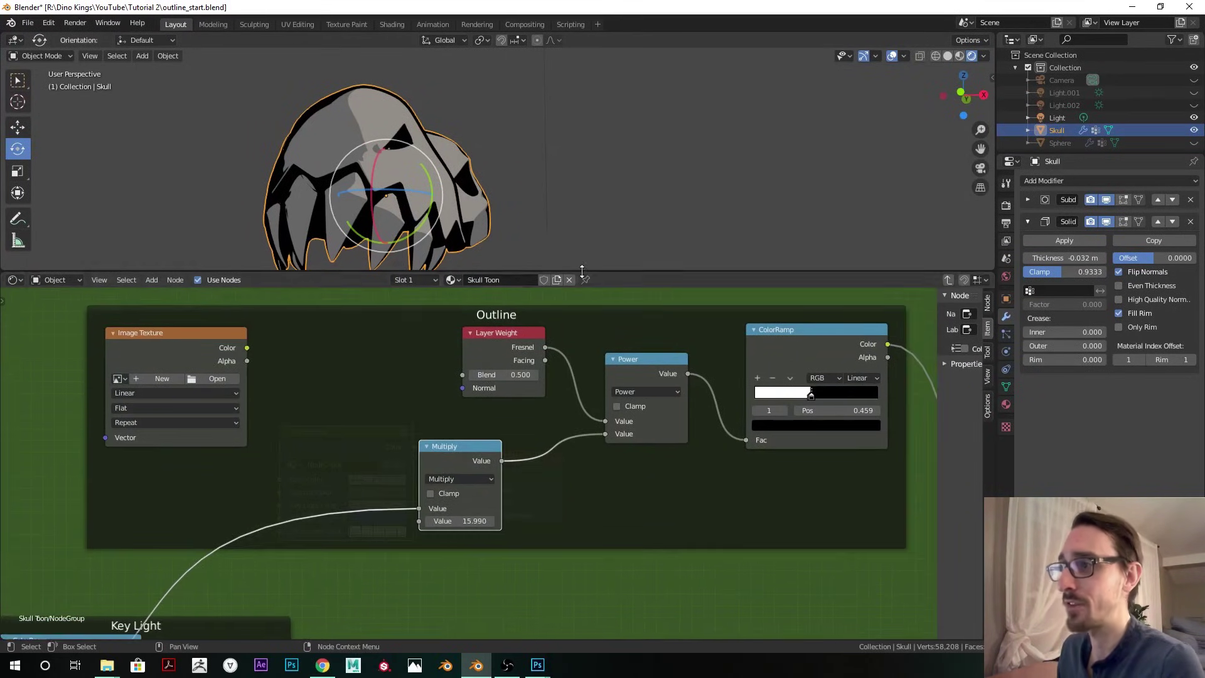
- Move the light farther out beside the skull, and reselect the skull to reopen its material's NodeGroup
drag(578, 272, 578, 350)
middle_drag(484, 257, 438, 247)
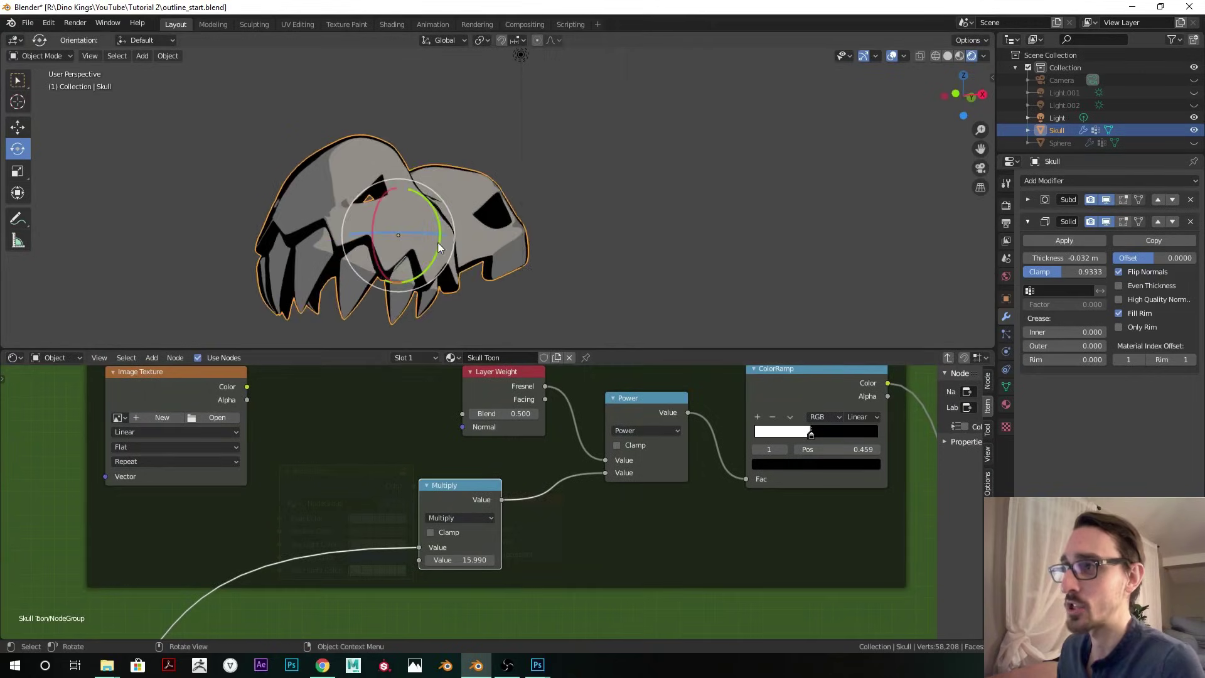
click(521, 55)
key(g)
click(508, 207)
click(362, 207)
key(Tab)
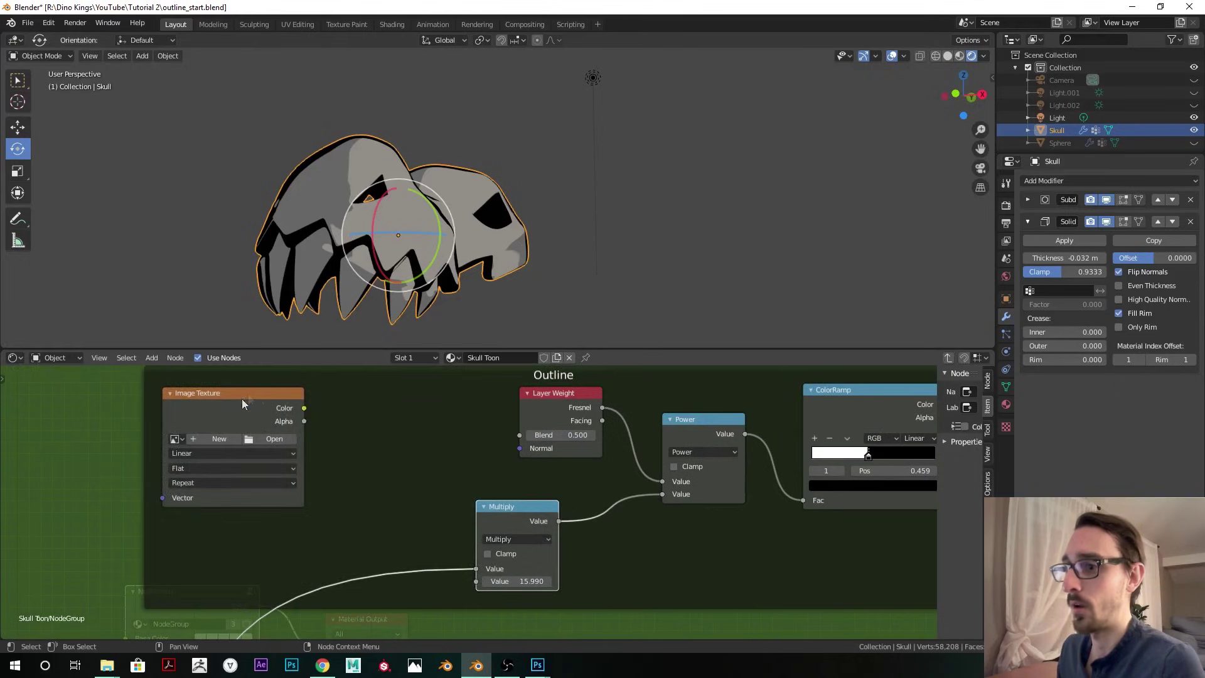
- Set the Outline frame's Multiply value to 12.490 and reposition the Image Texture node
drag(249, 398, 256, 439)
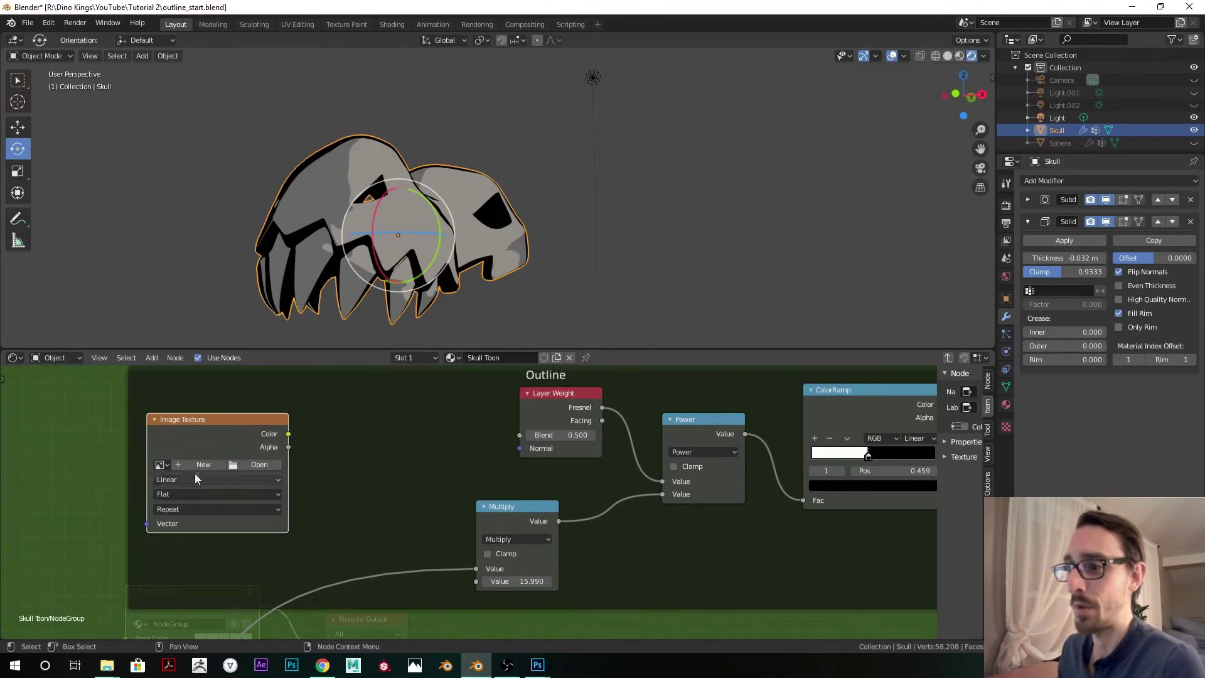
scroll(565, 534, up, 2)
drag(565, 522, 531, 522)
scroll(433, 493, down, 1)
drag(286, 396, 275, 411)
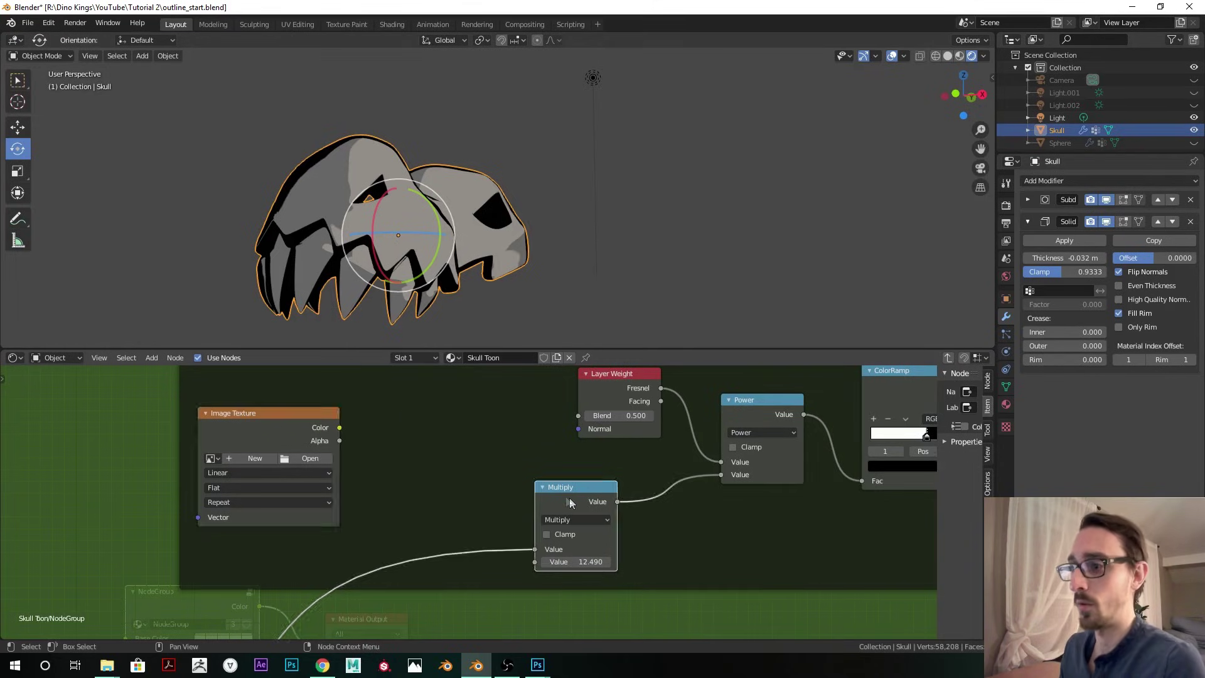
- Duplicate the outline Multiply node, connect the Image Texture's Color to the copy's first value, and set its second value to 4.000
key(shift+d)
click(459, 455)
middle_drag(459, 454, 492, 458)
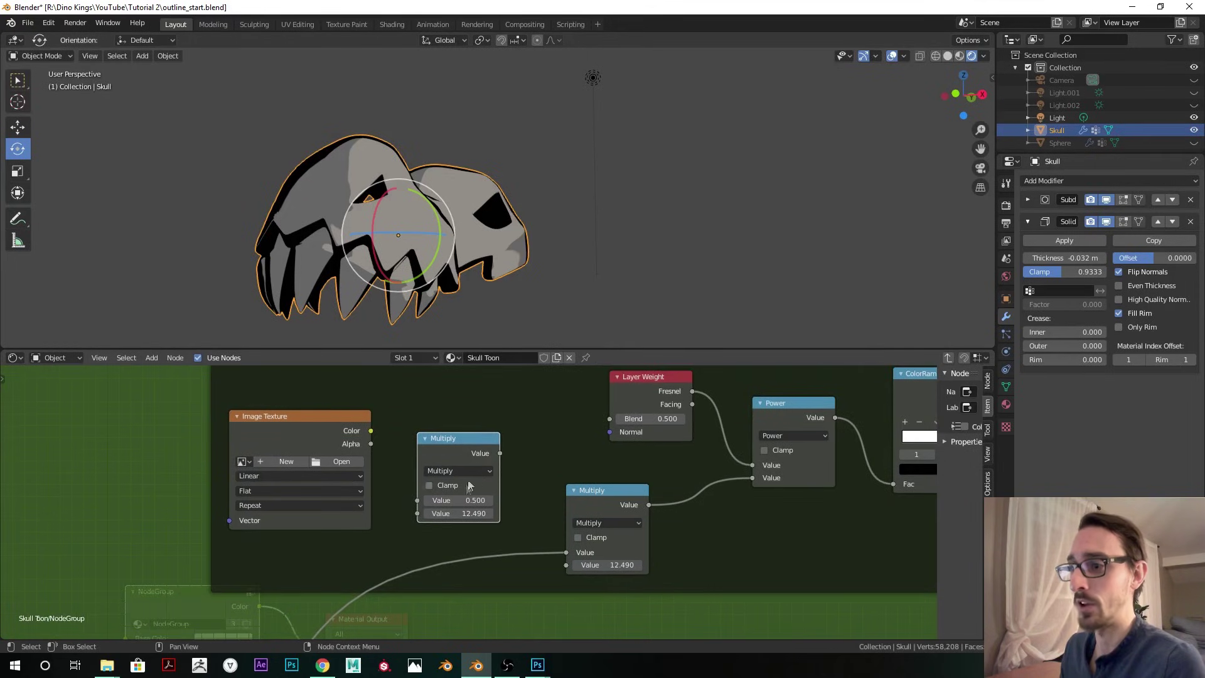
drag(371, 431, 429, 507)
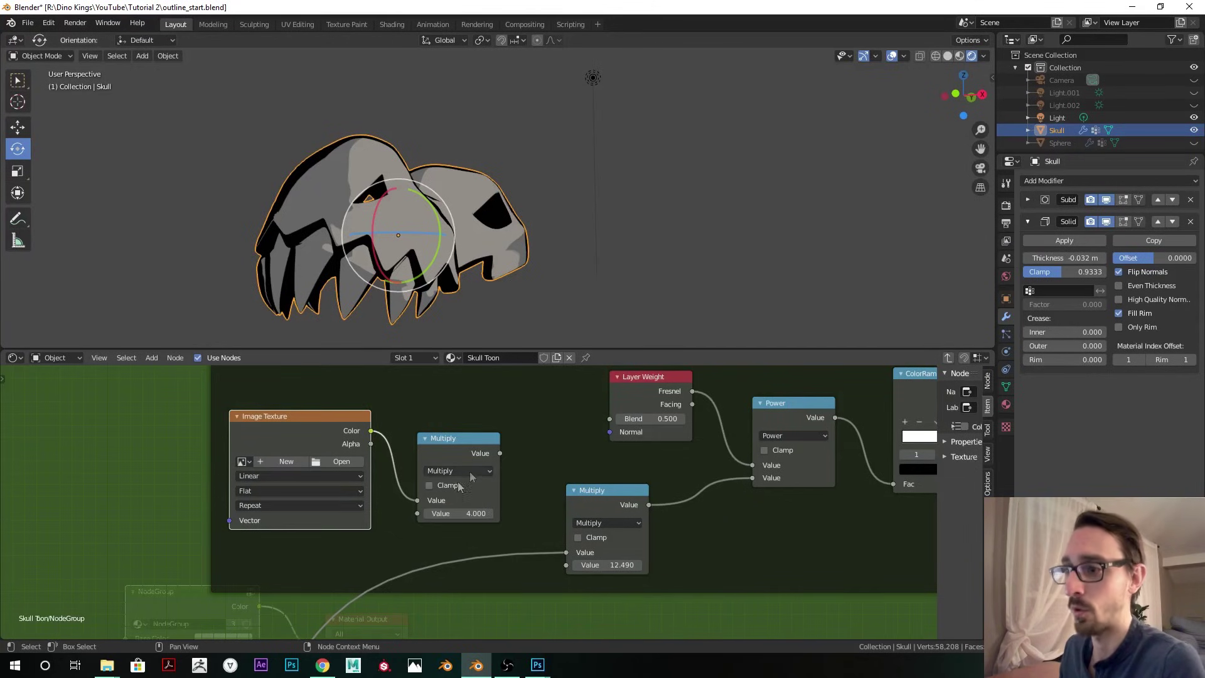
- Space the Image Texture and its Multiply node away from the outline Multiply node to make room between them
middle_drag(459, 487, 427, 492)
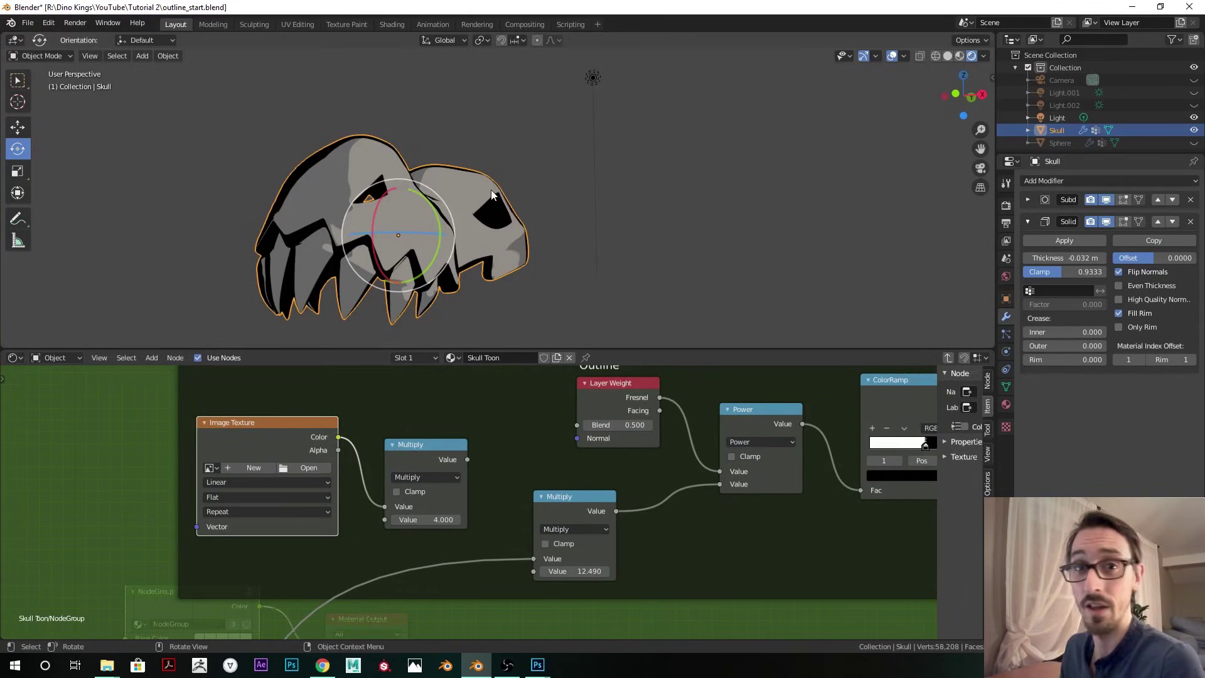
drag(280, 434, 226, 434)
drag(415, 448, 373, 450)
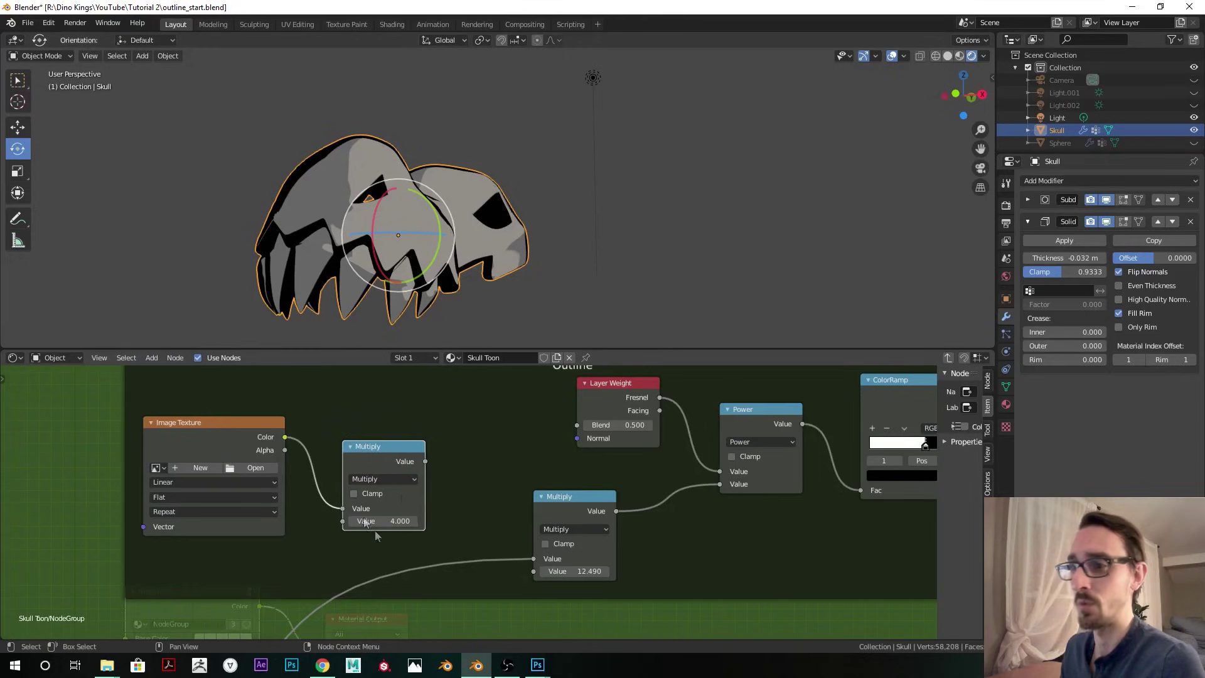
ctrl+scroll(433, 528, right, 4)
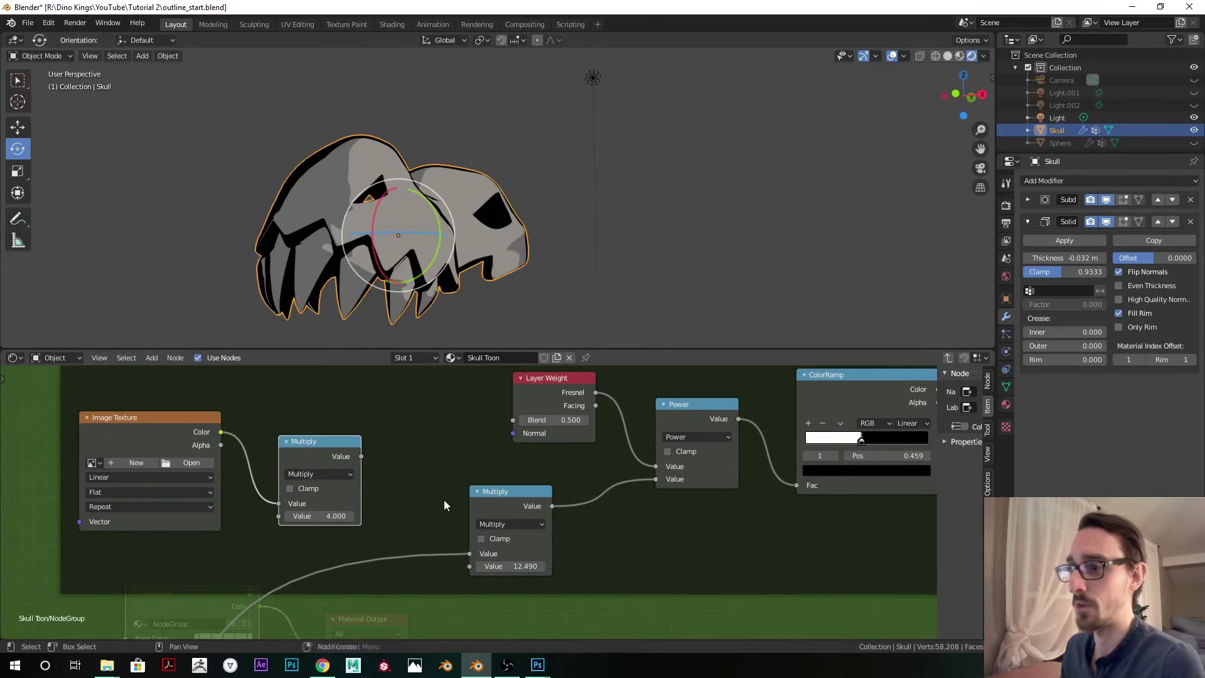
drag(161, 420, 133, 418)
drag(330, 499, 303, 494)
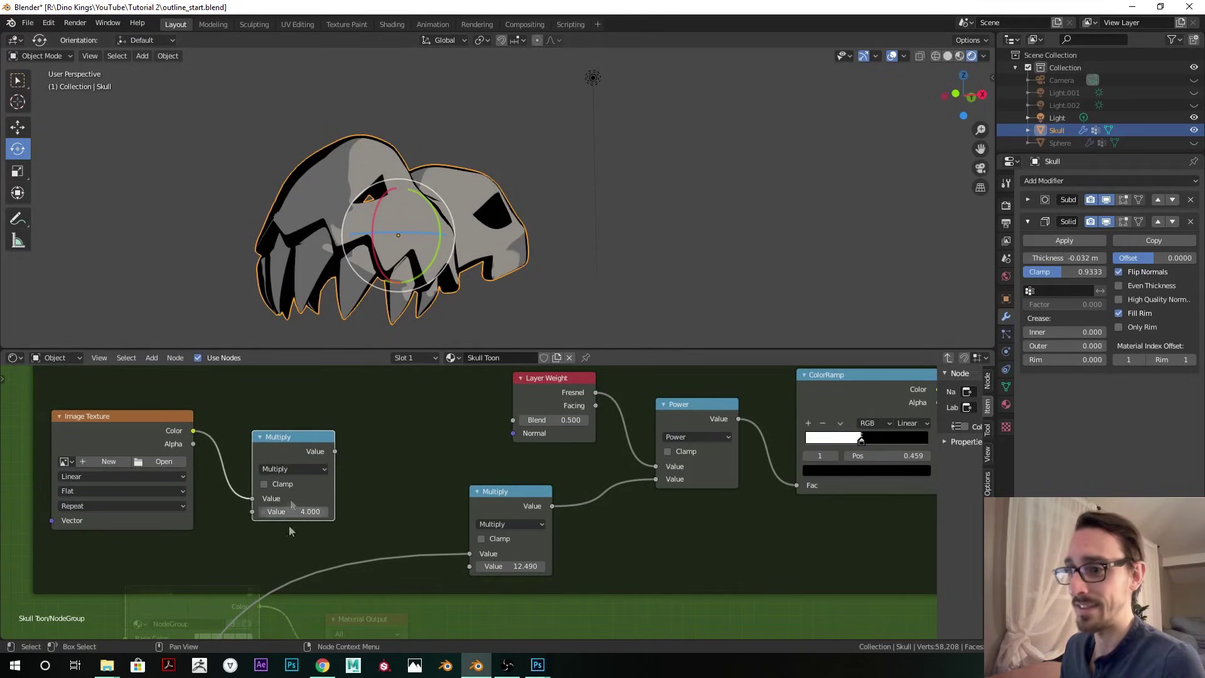
drag(309, 543, 302, 538)
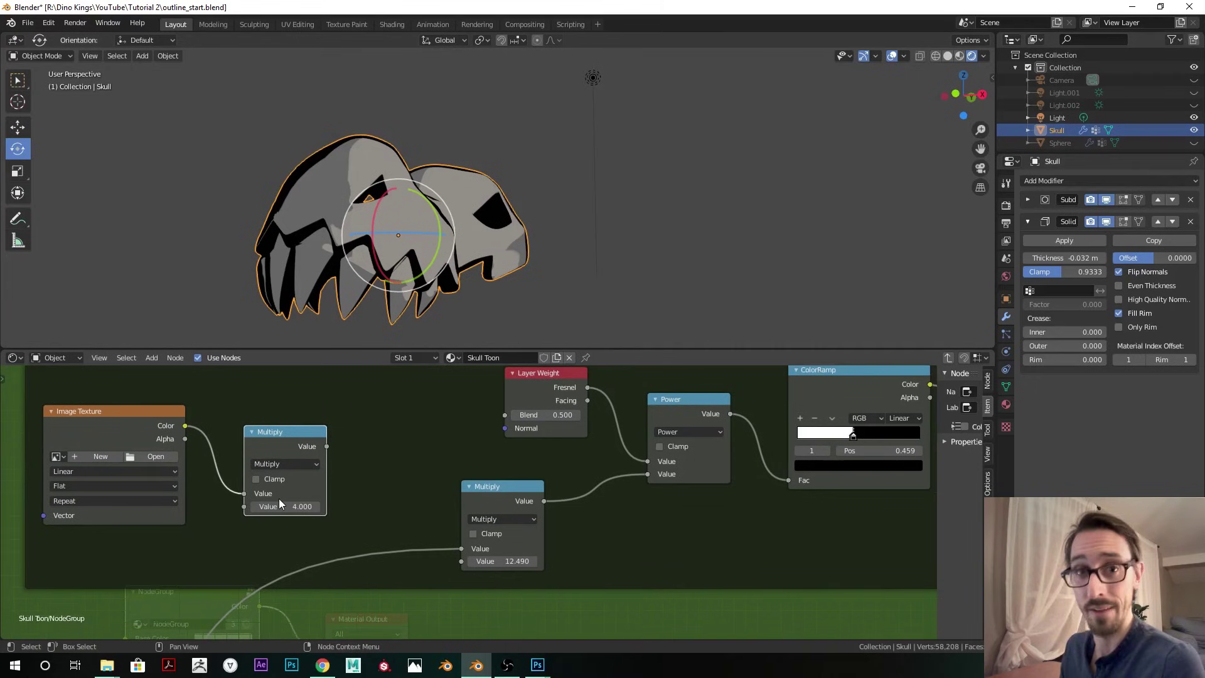
drag(504, 493, 514, 494)
drag(545, 582, 563, 563)
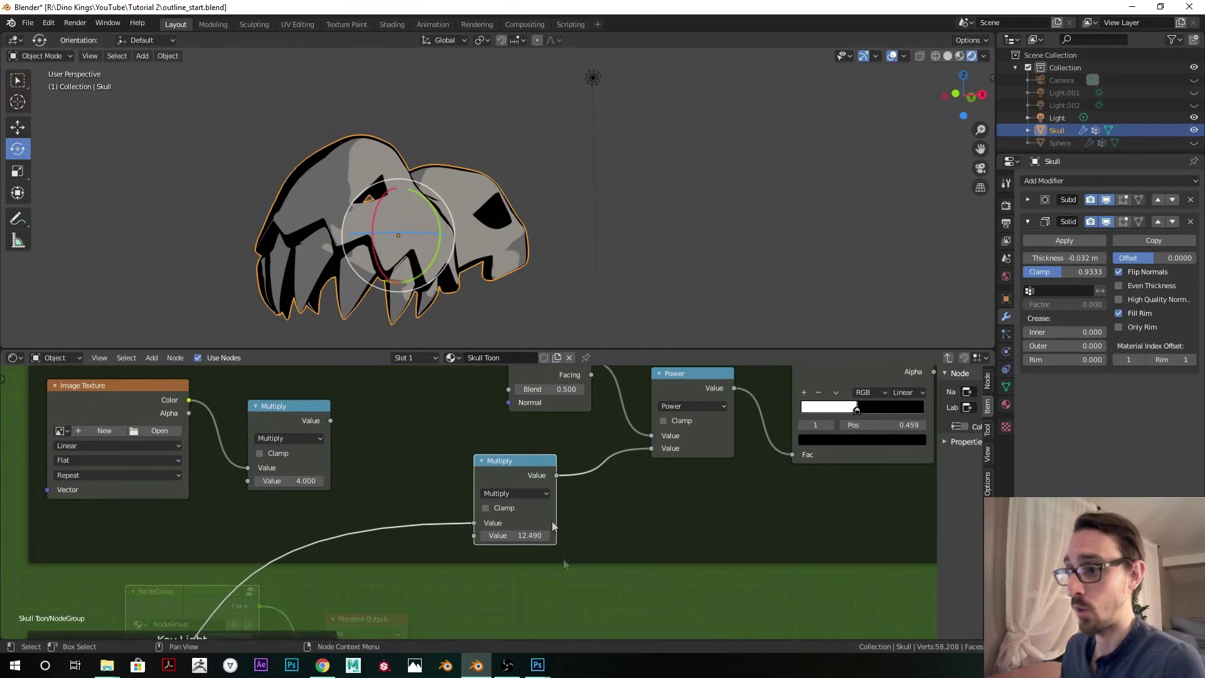
drag(508, 477, 544, 507)
- Trace the outline Multiply node's incoming link back to the Separate RGB, Shader to RGB and Diffuse BSDF nodes
middle_drag(551, 490, 592, 403)
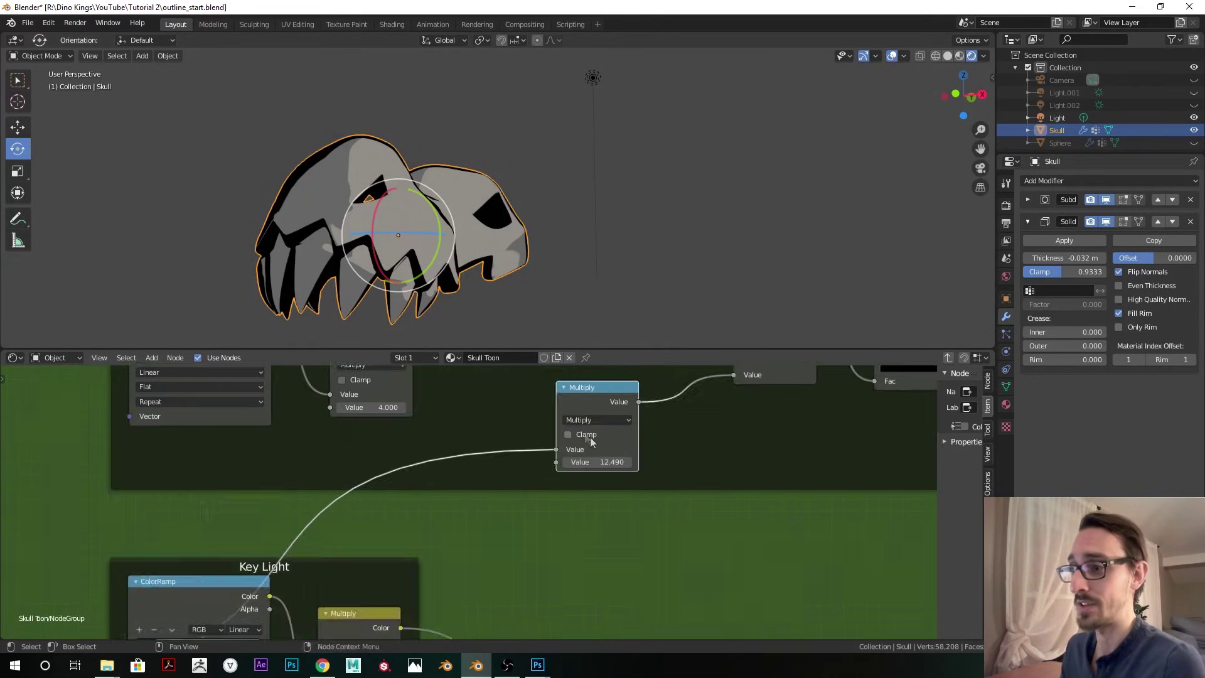
scroll(591, 403, down, 2)
middle_drag(226, 555, 363, 530)
scroll(364, 531, up, 2)
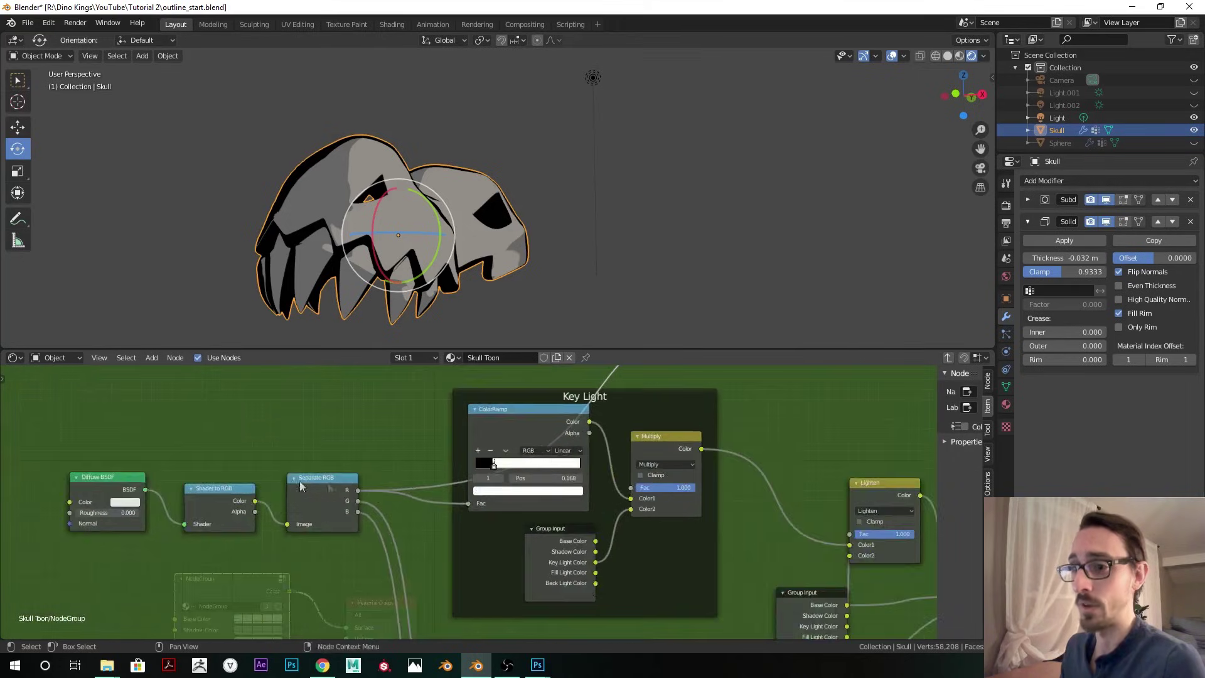
middle_drag(328, 483, 435, 477)
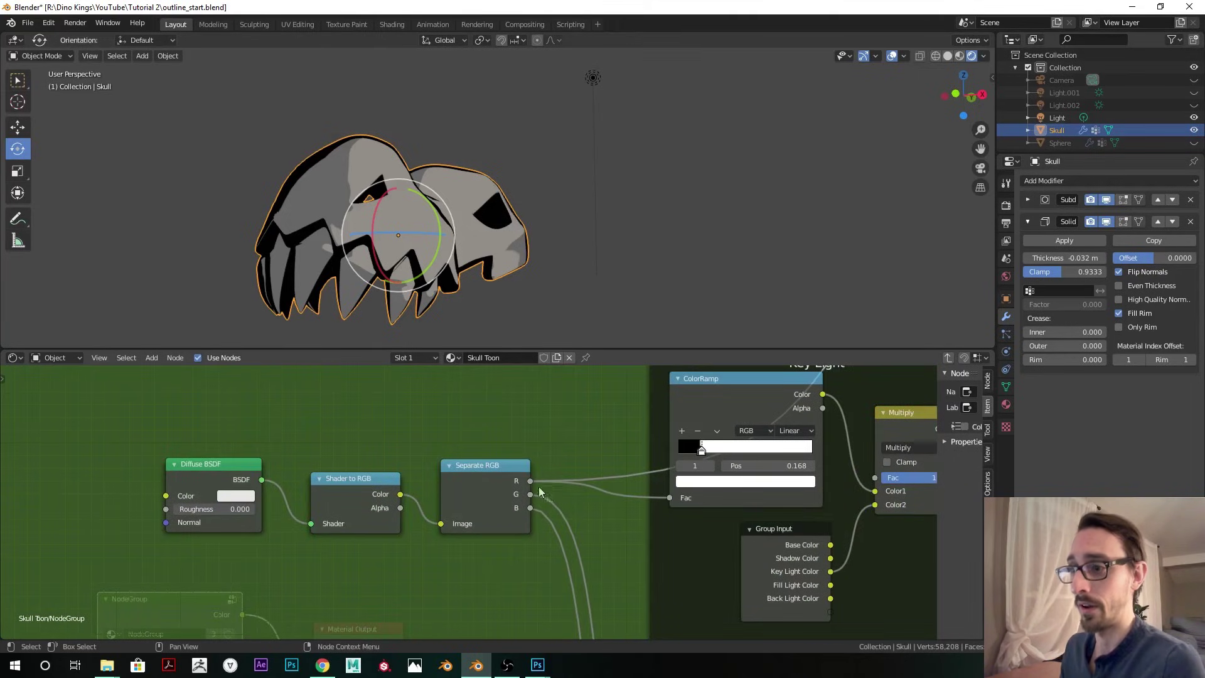
scroll(464, 499, down, 6)
middle_drag(646, 438, 287, 633)
scroll(477, 551, up, 3)
- Duplicate the outline Multiply node as an Add node and link it between the texture's Multiply and the outline Multiply's second value
key(shift+d)
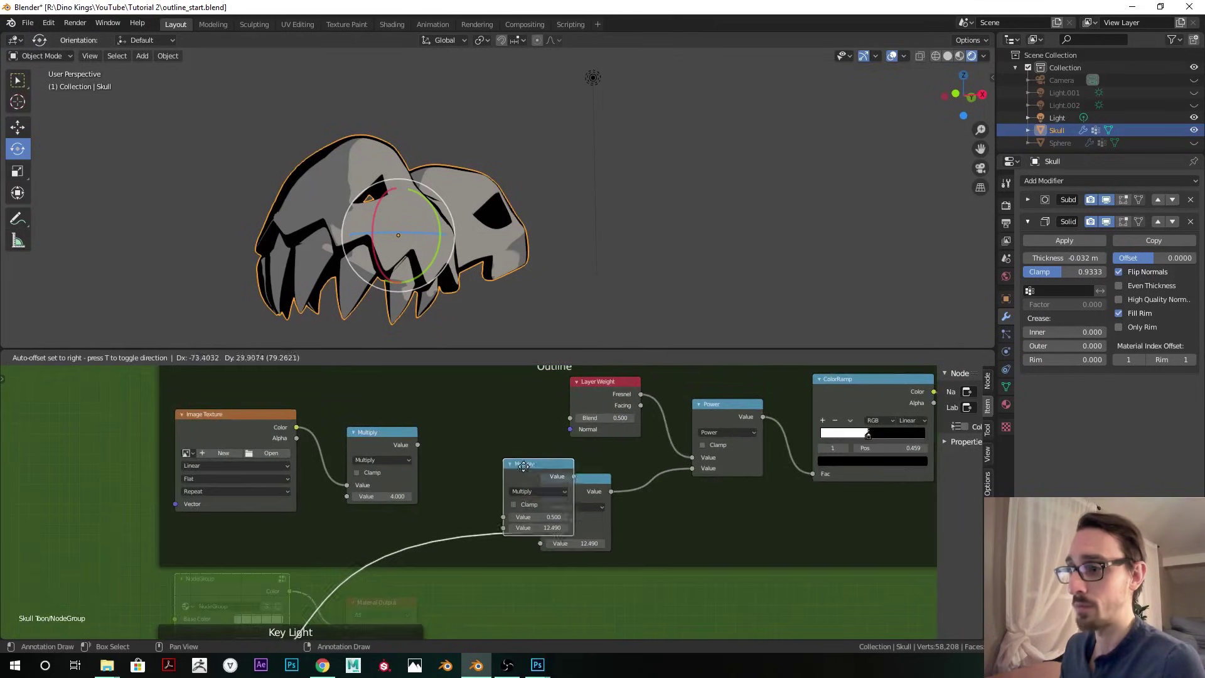
click(476, 443)
scroll(495, 462, up, 2)
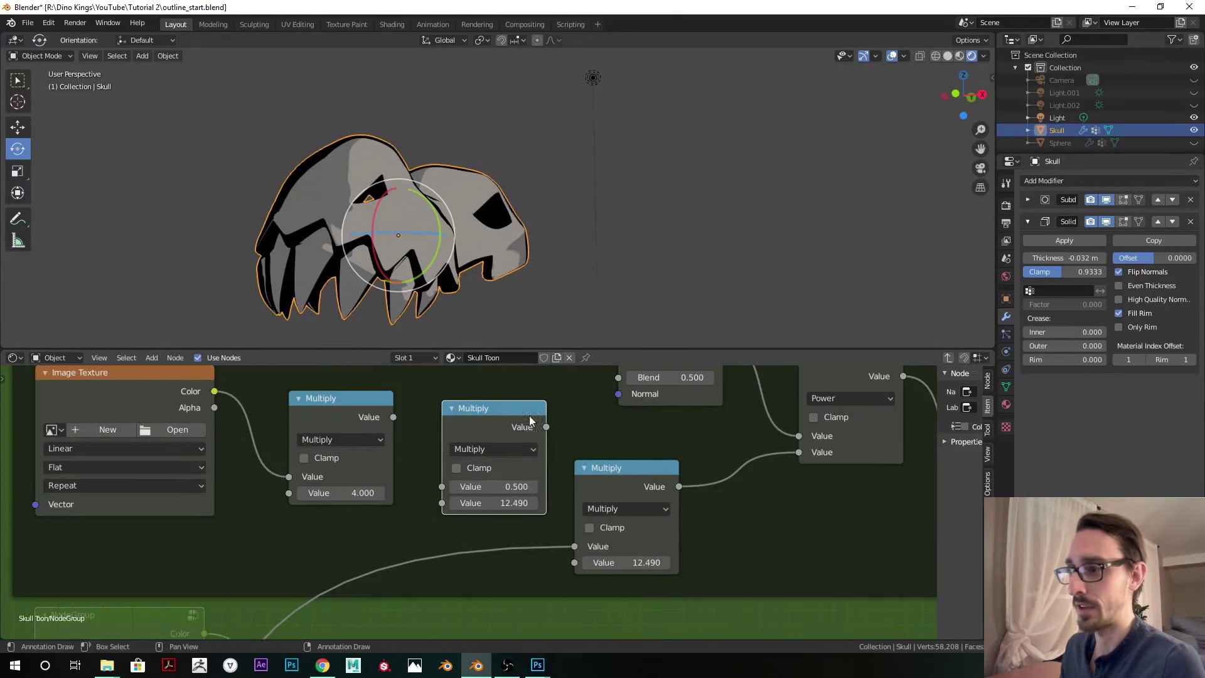
click(491, 447)
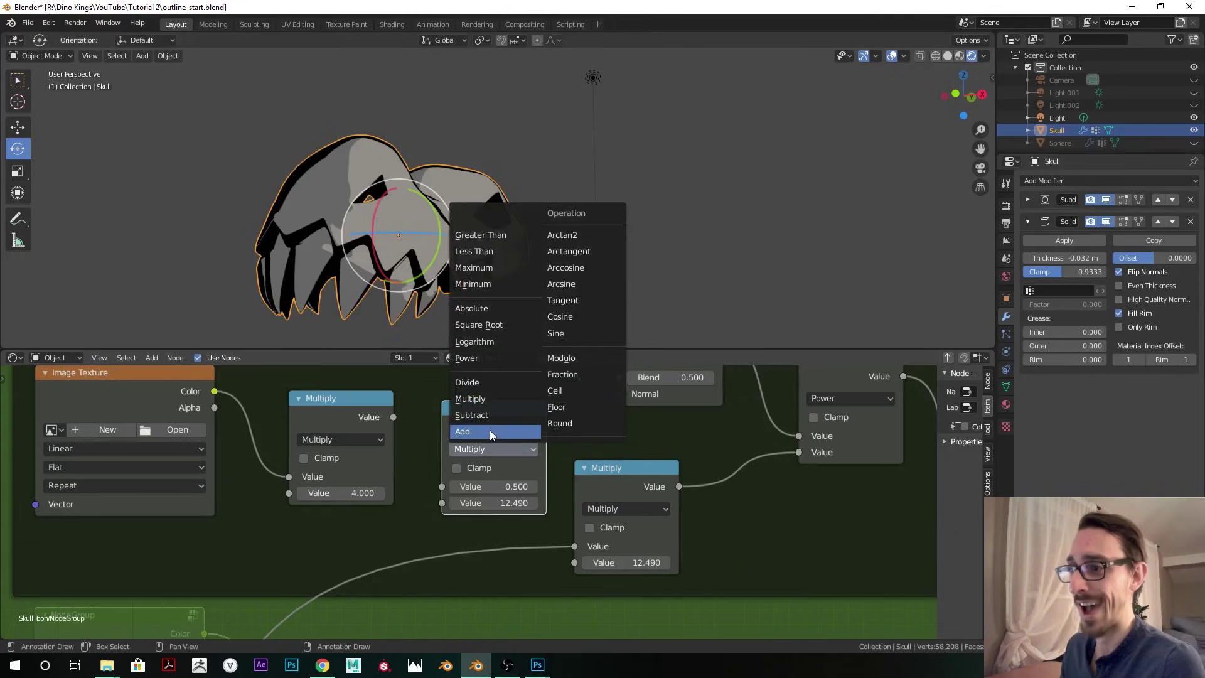
click(490, 430)
mouse_move(379, 444)
middle_down()
mouse_move(352, 430)
mouse_move(377, 462)
middle_up()
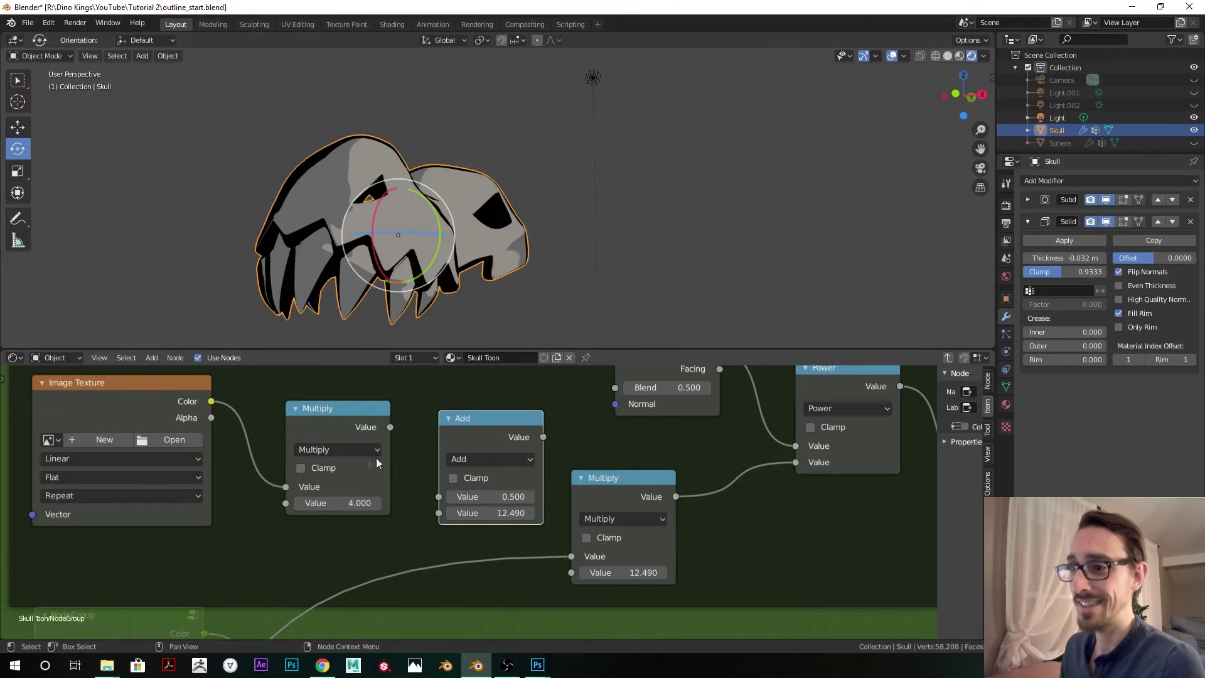
drag(390, 427, 439, 495)
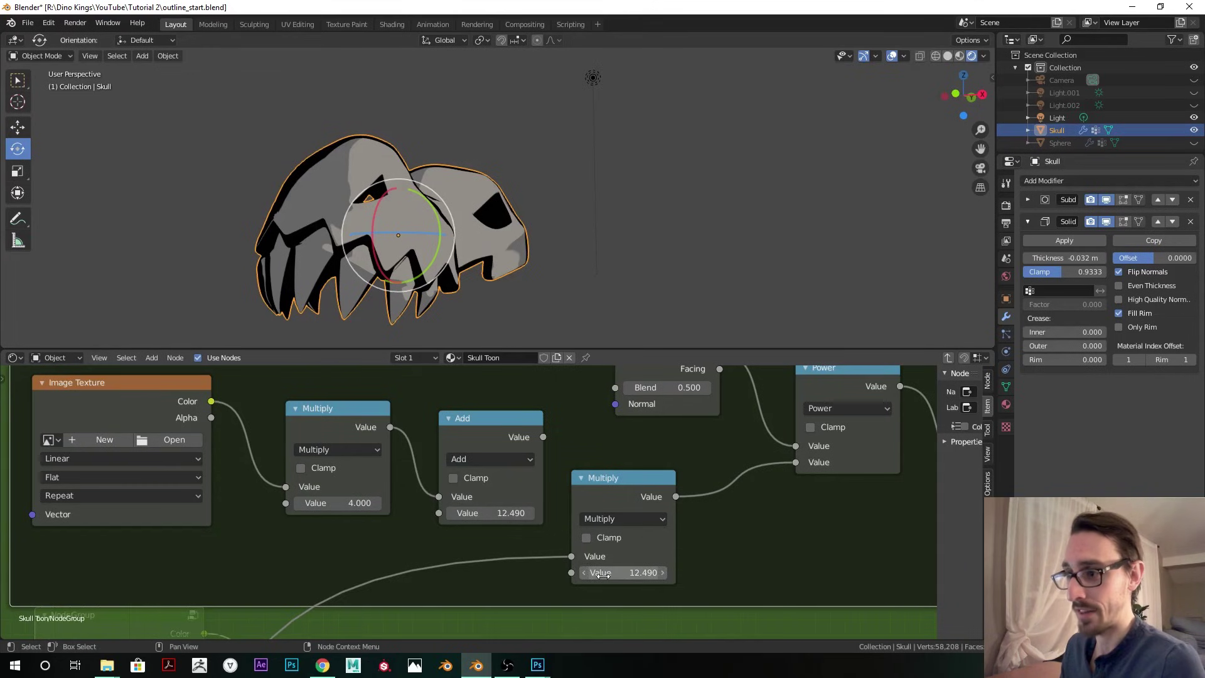
drag(490, 437, 571, 572)
- Set the Add node's value to 11.390 and align the Image Texture, Multiply and Add nodes
scroll(475, 524, down, 2)
drag(215, 419, 211, 422)
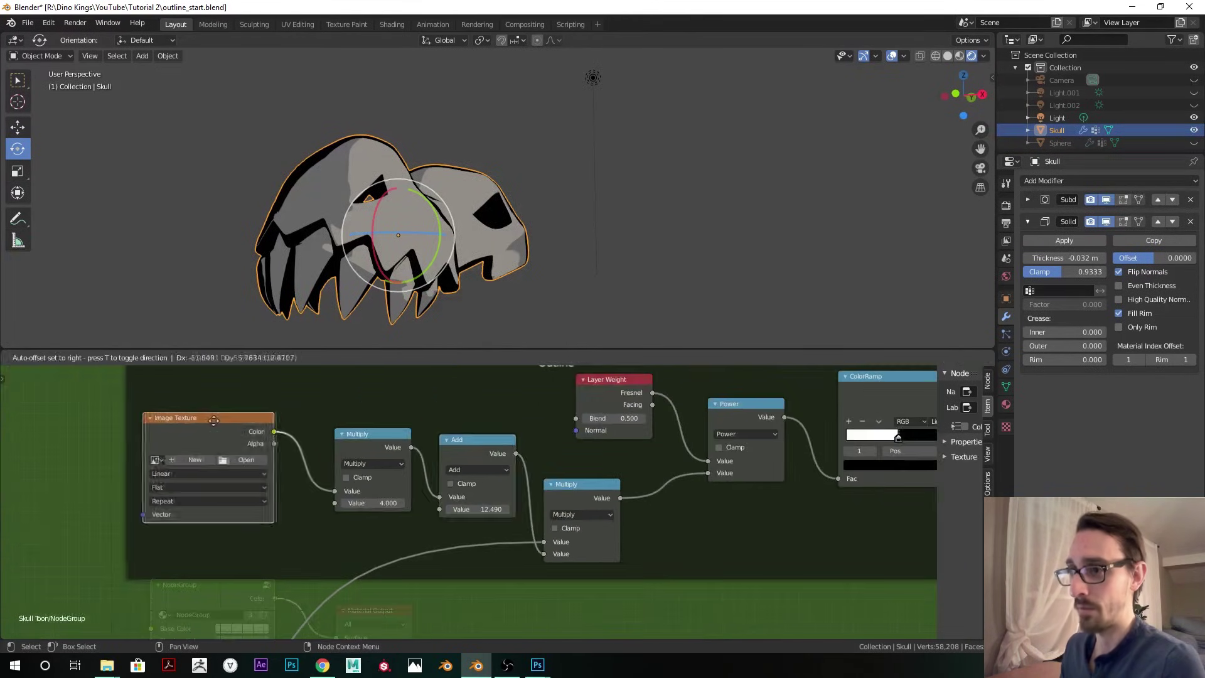
drag(378, 431, 367, 455)
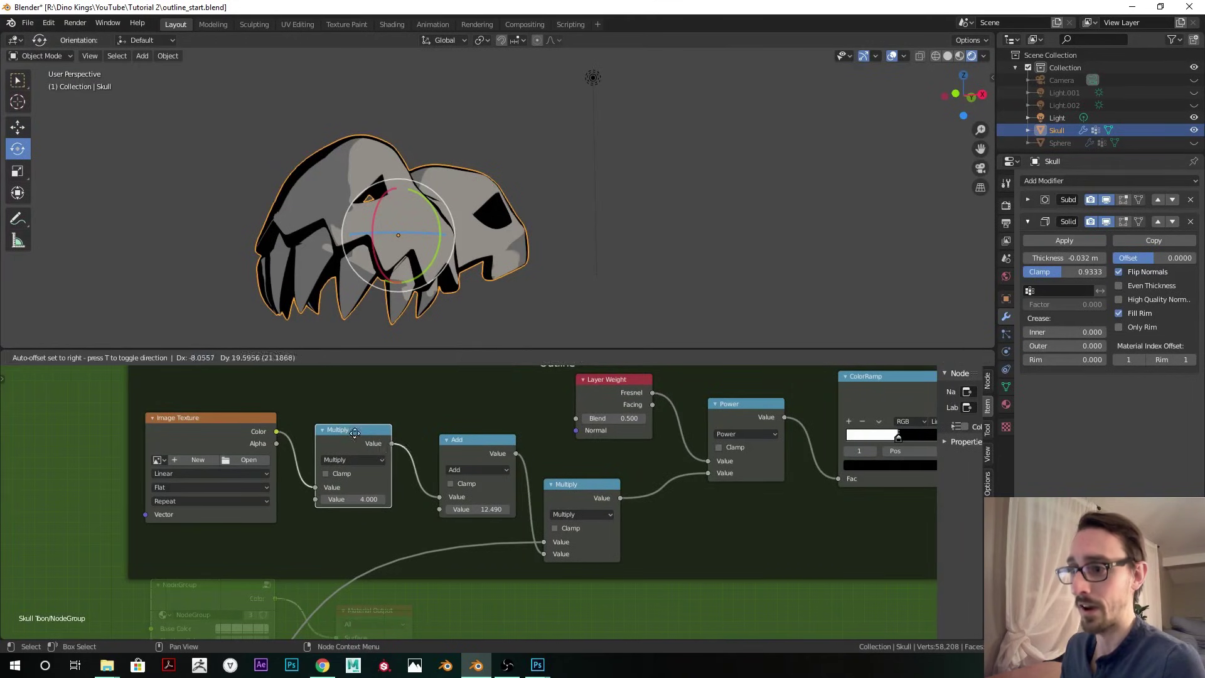
drag(470, 446, 462, 446)
scroll(485, 505, up, 1)
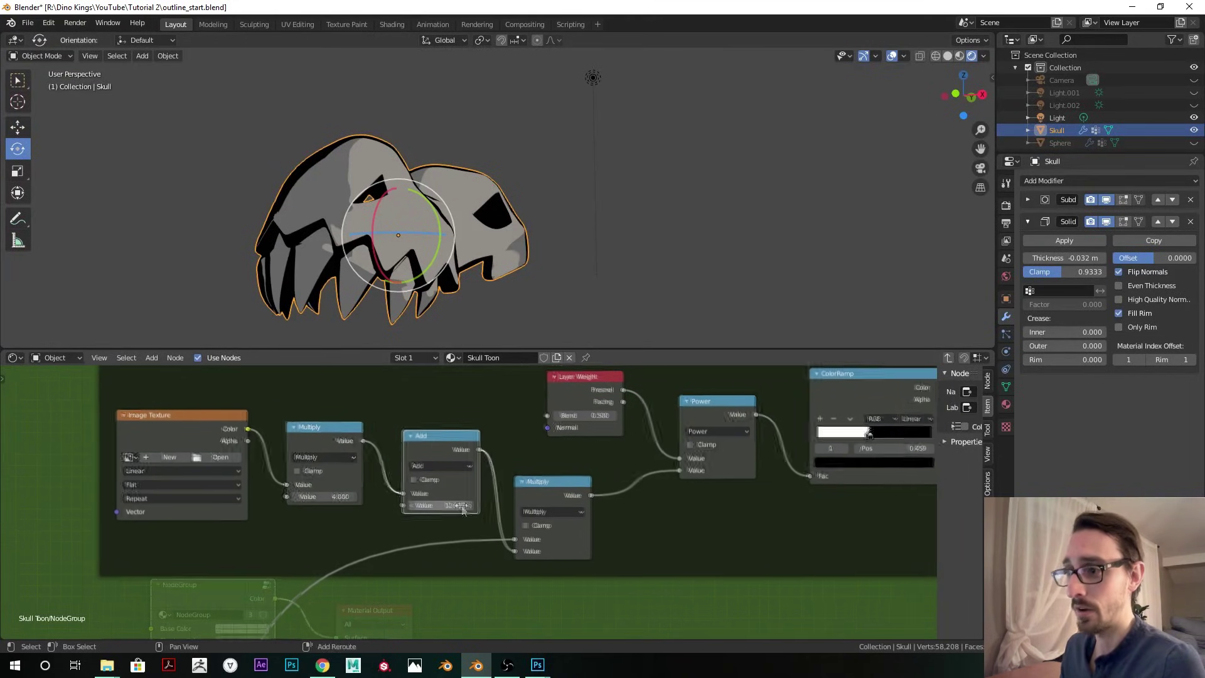
drag(452, 505, 449, 506)
middle_drag(465, 501, 444, 496)
drag(541, 482, 540, 486)
- Tidy the positions of the ColorRamp, Power and Layer Weight nodes in the Outline frame
scroll(477, 502, down, 4)
middle_drag(369, 581, 415, 467)
scroll(544, 440, up, 1)
middle_drag(565, 408, 445, 548)
drag(686, 427, 671, 433)
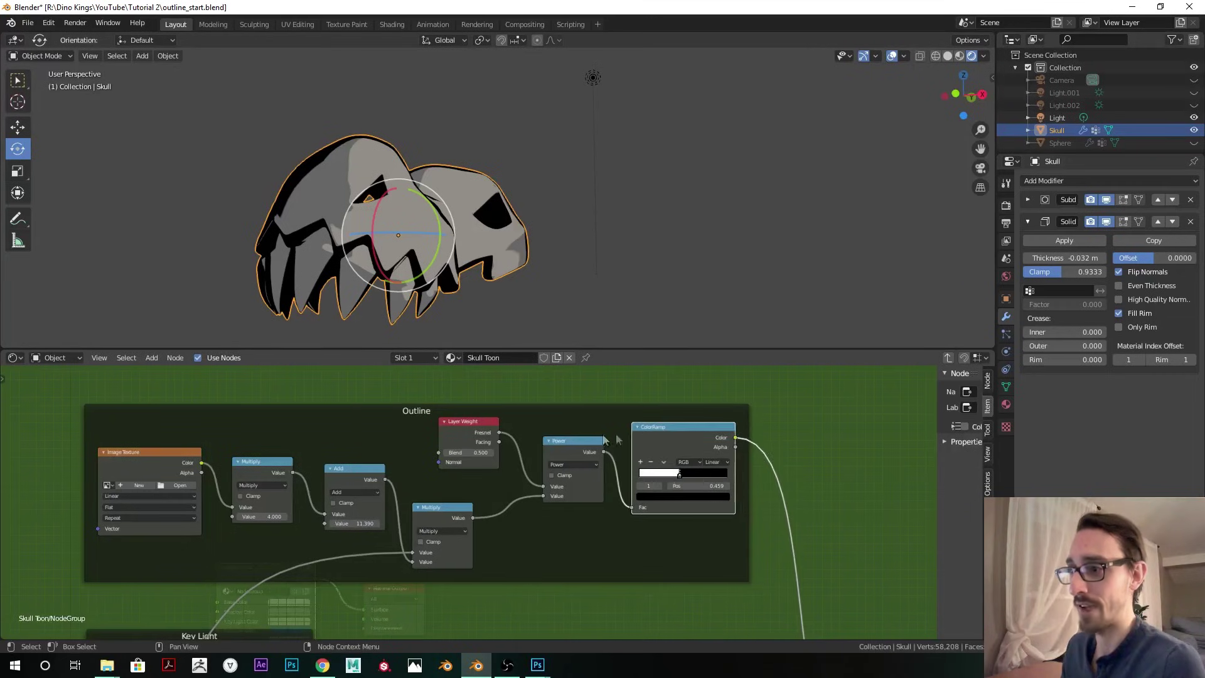
drag(586, 441, 583, 442)
drag(474, 421, 480, 425)
shift+middle_drag(303, 509, 404, 504)
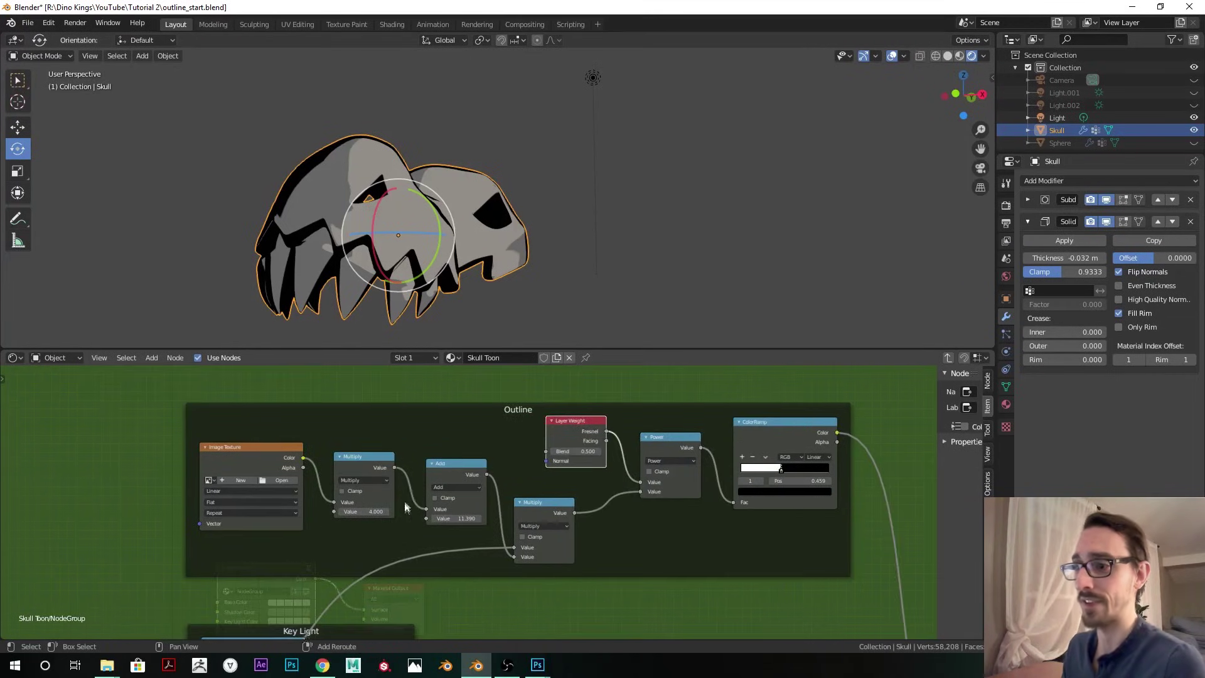
scroll(415, 488, up, 1)
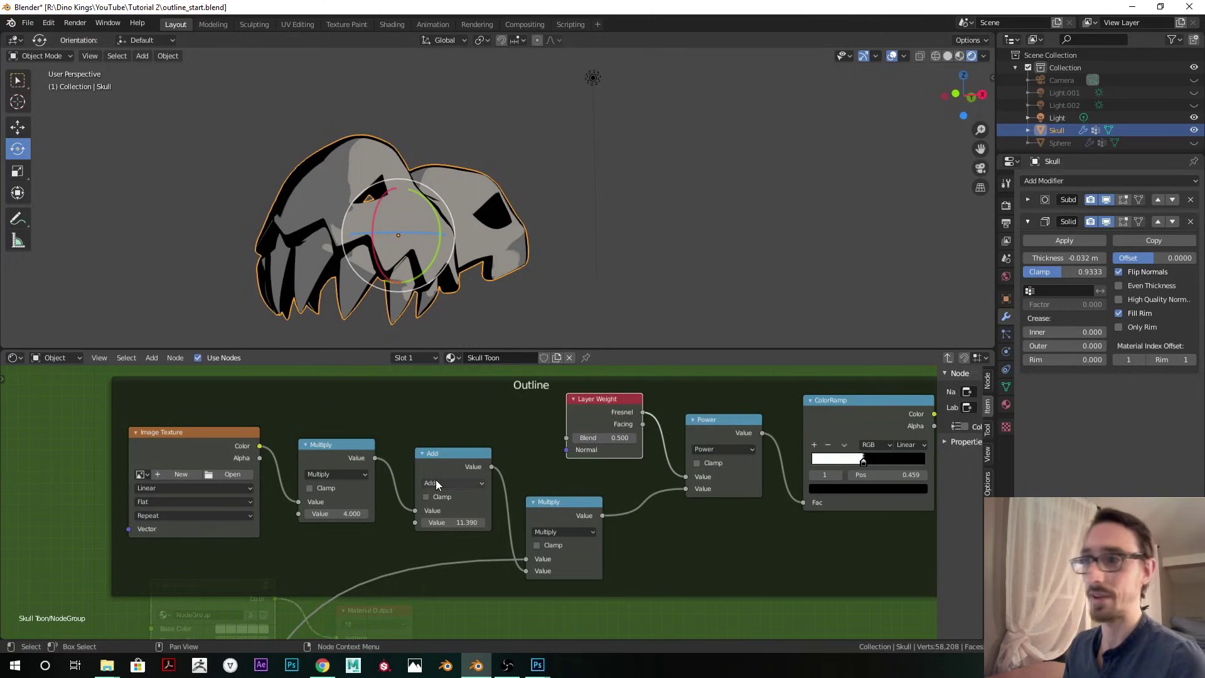
- Select the light and move it in front of the skull to test the outline from a new direction
middle_drag(506, 256, 533, 257)
middle_drag(541, 255, 546, 254)
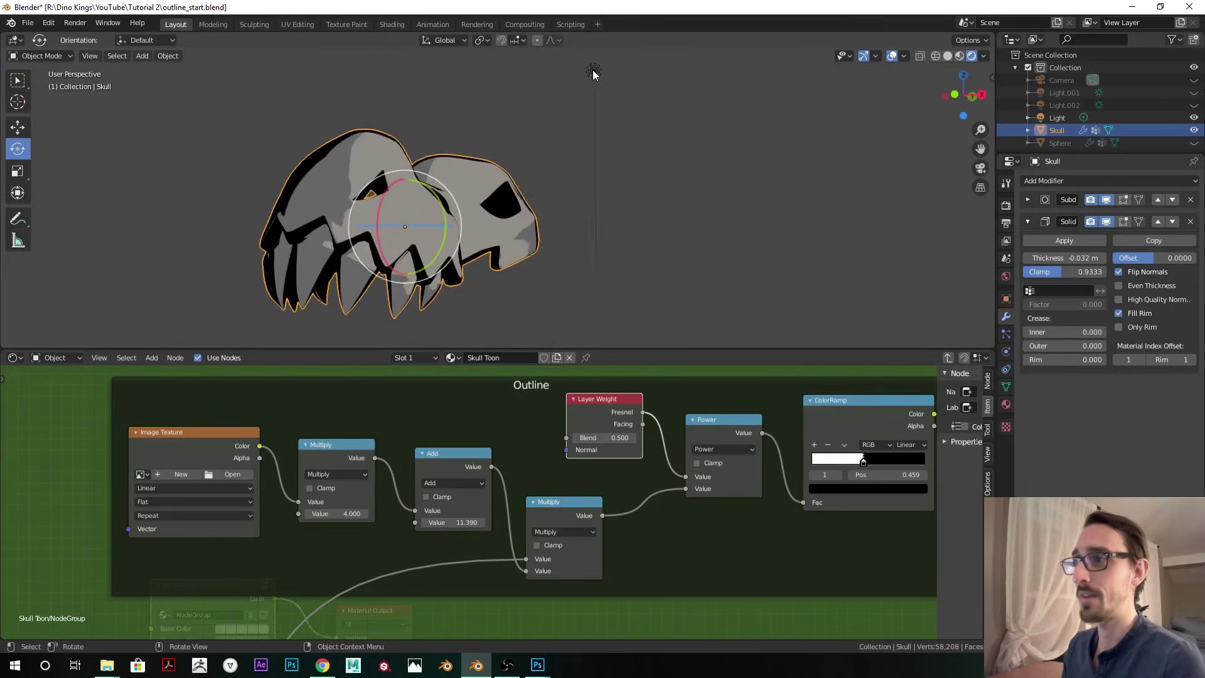
click(593, 72)
key(g)
click(402, 302)
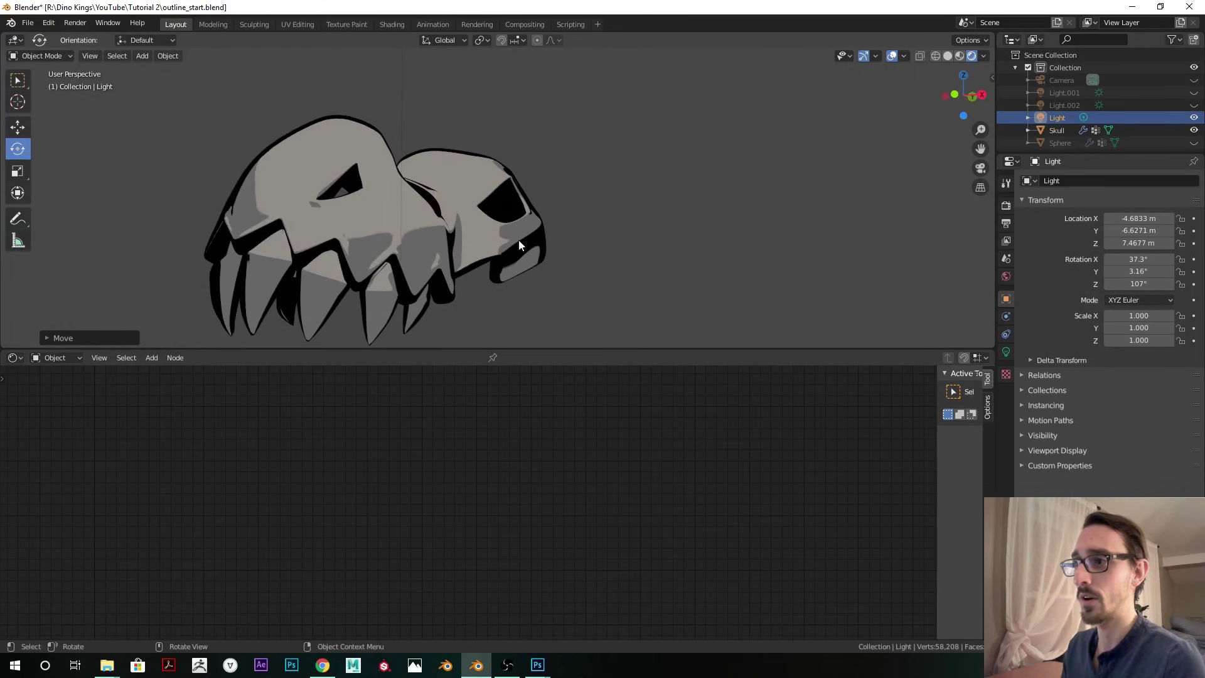
- Select the skull and reopen the NodeGroup of its Skull Toon material at the Image Texture node
click(518, 240)
click(303, 593)
key(Tab)
middle_drag(198, 496, 329, 494)
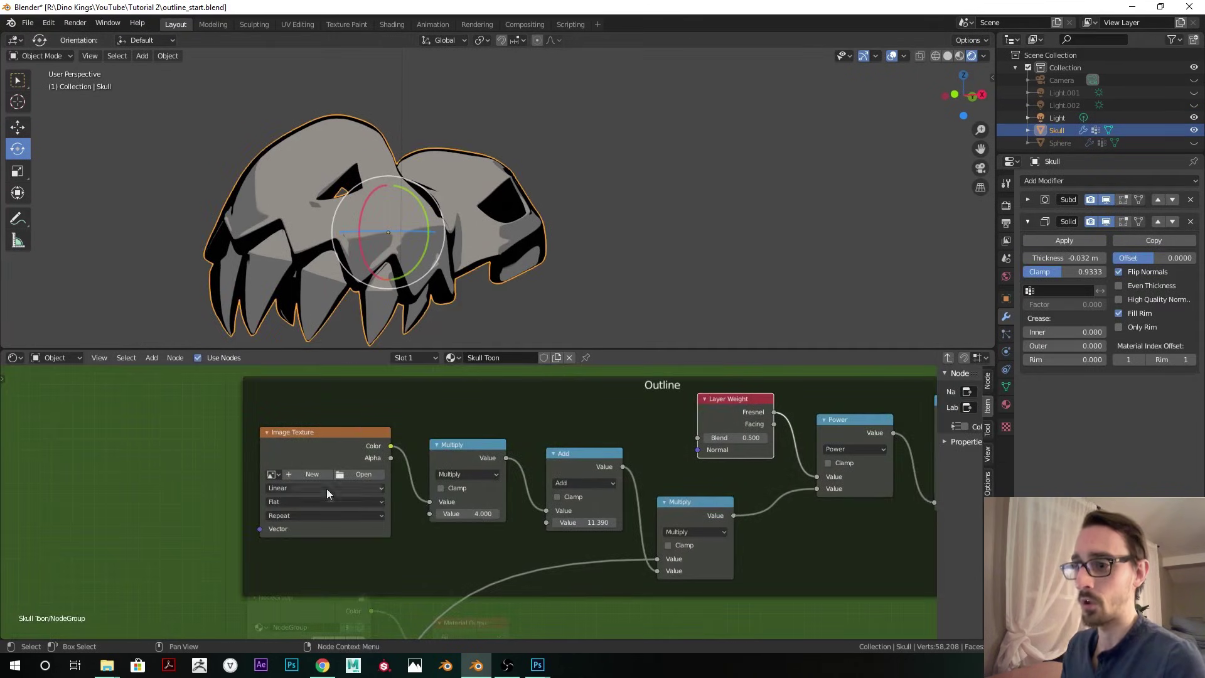
- Create a new black 1024 x 1024 px image named Skull_Mask for the Image Texture node in the Outline frame
scroll(325, 485, up, 1)
click(289, 470)
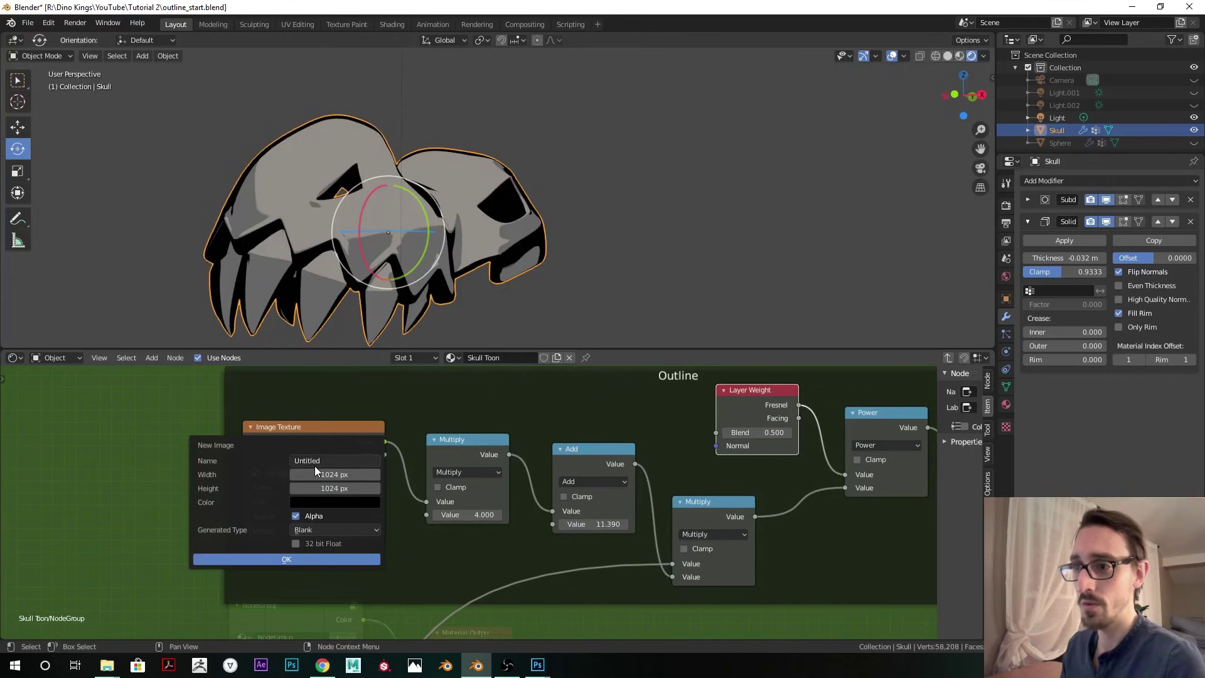
text(Skull_Mask)
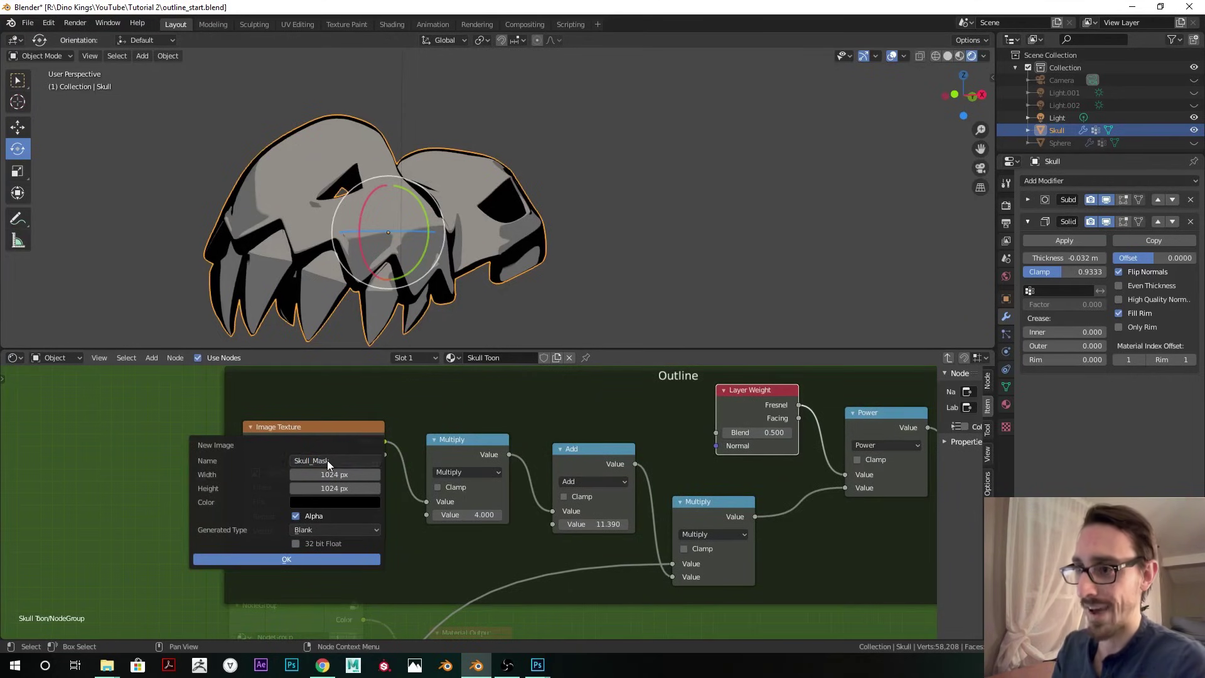
click(314, 558)
- Switch the skull to Texture Paint mode and show its texture slots and brush settings in an enlarged 3D viewport
click(41, 55)
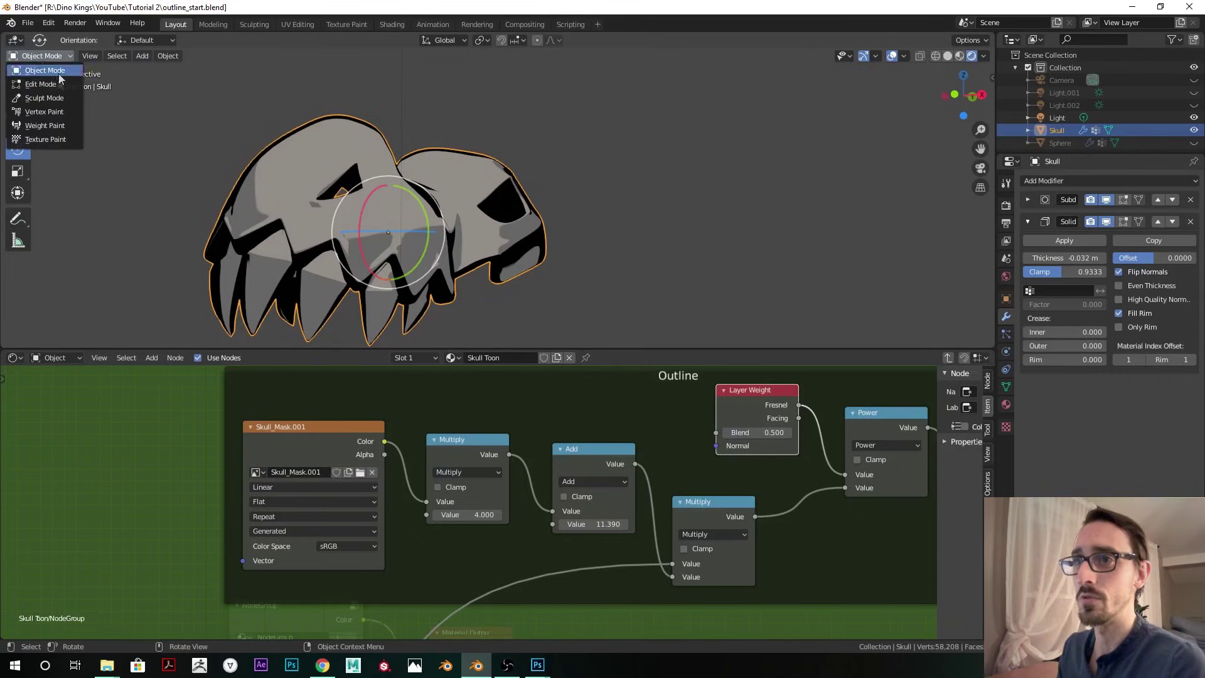
click(60, 138)
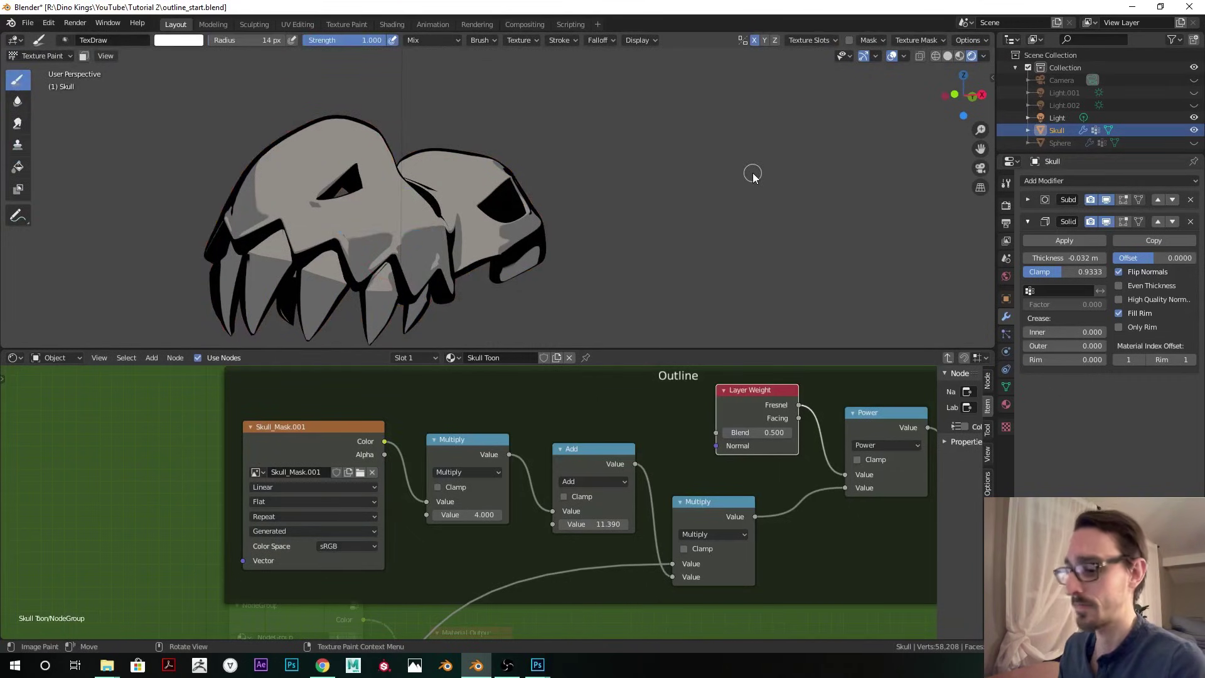
key(n)
mouse_move(792, 349)
mouse_down()
mouse_move(784, 389)
mouse_move(627, 522)
mouse_up()
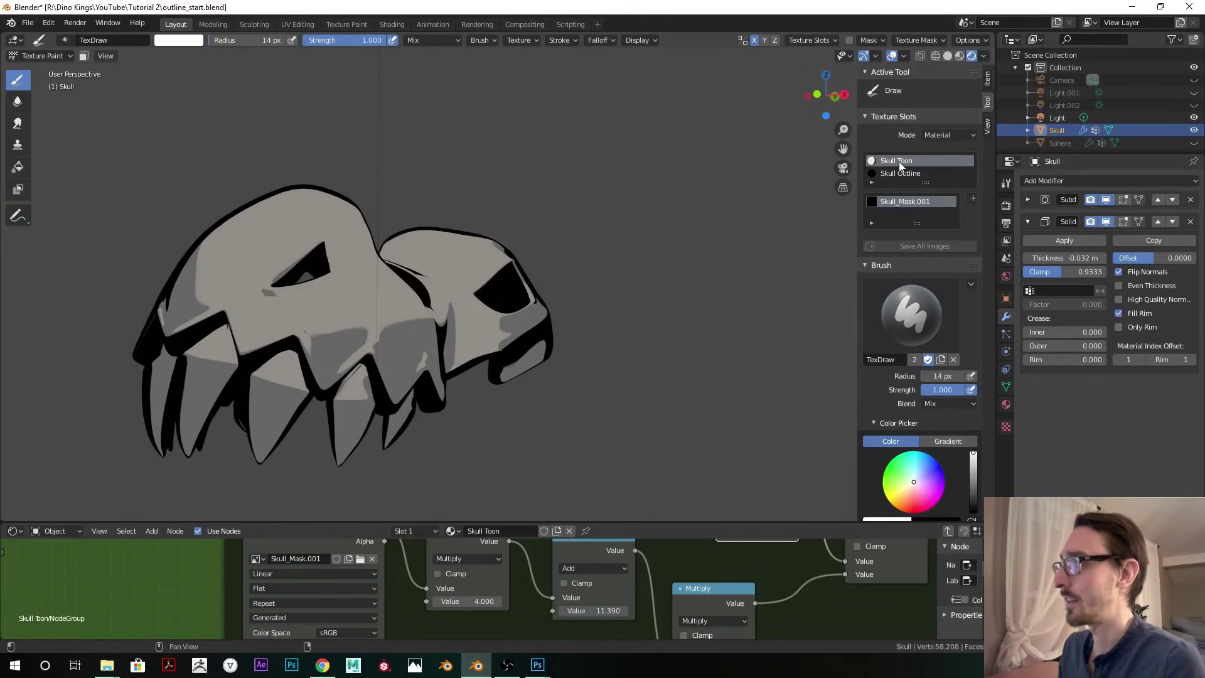
scroll(882, 292, down, 5)
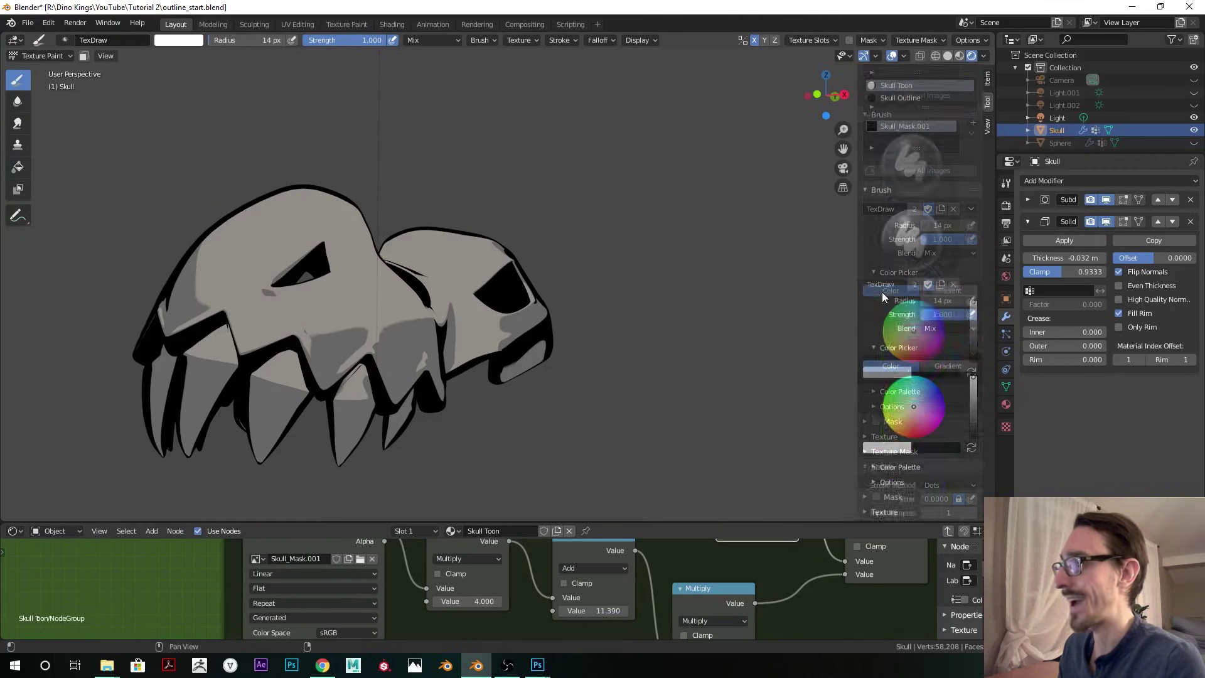
- Examine the skull from several angles in Texture Paint mode and return it to Object Mode
mouse_move(546, 371)
middle_down()
mouse_move(590, 361)
mouse_move(552, 355)
middle_up()
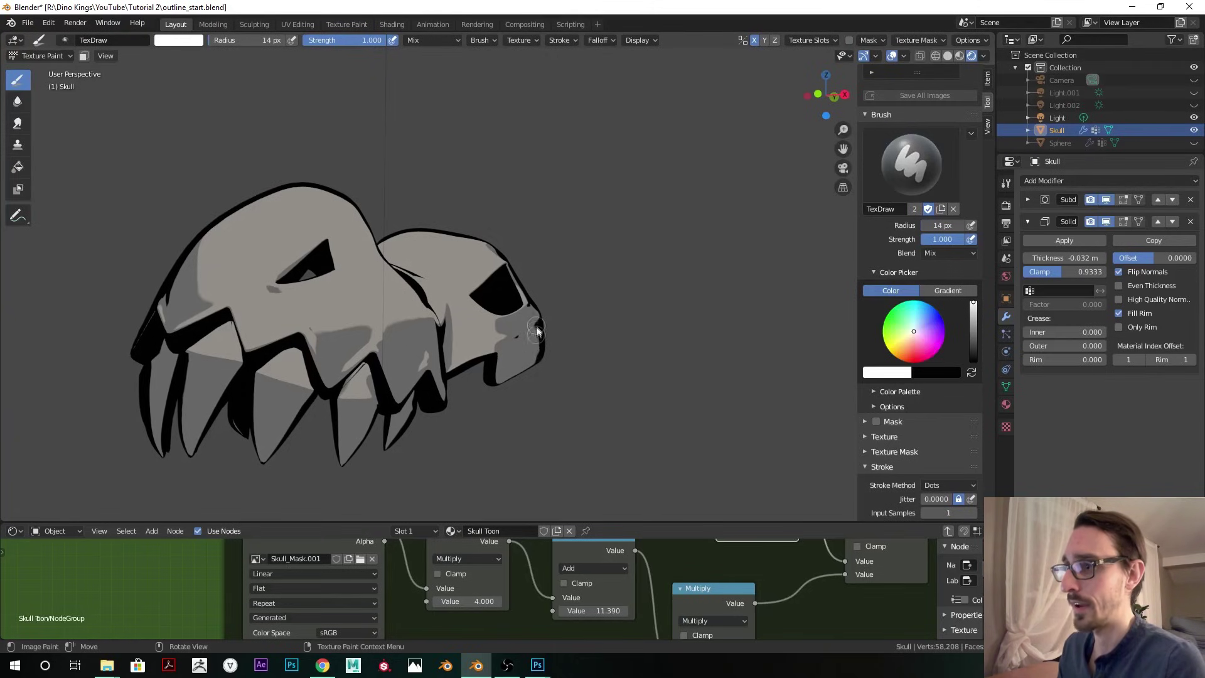
mouse_move(531, 343)
middle_down()
mouse_move(546, 349)
mouse_move(471, 343)
mouse_move(709, 303)
middle_up()
middle_drag(678, 350, 612, 278)
middle_drag(637, 338, 472, 317)
click(63, 56)
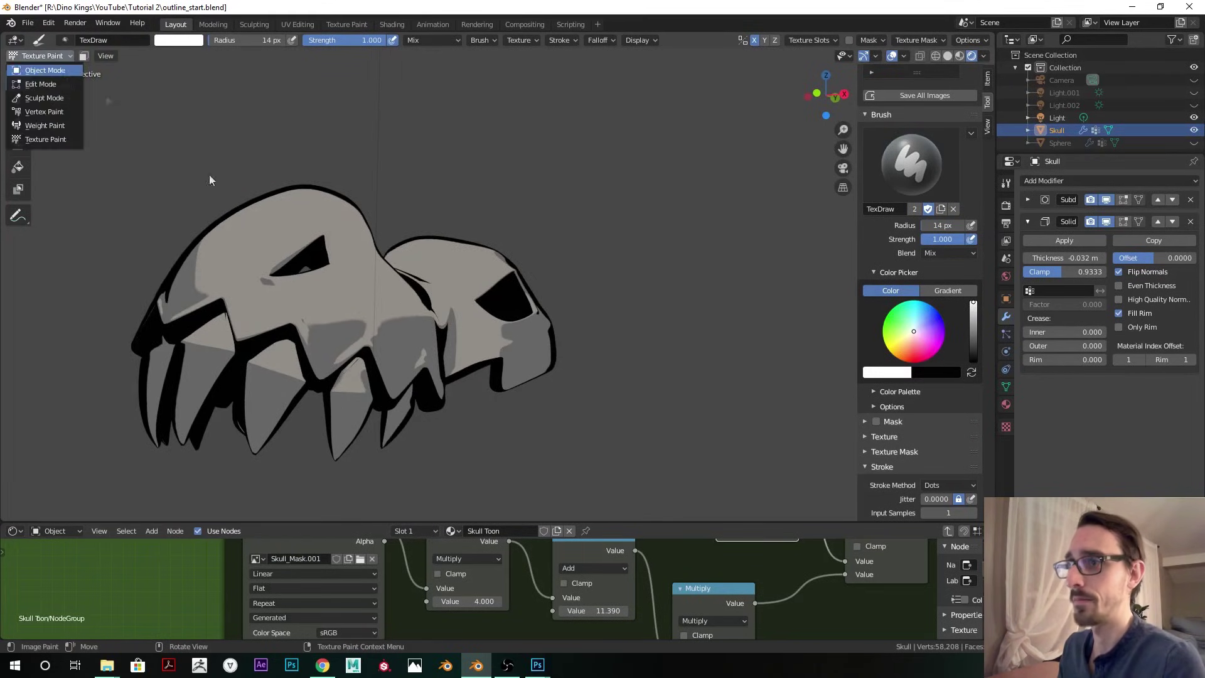
click(38, 72)
- Enlarge the node editor again and set the value of the Multiply node after the image texture to 5.100
drag(467, 507, 472, 356)
middle_drag(618, 281, 613, 288)
scroll(534, 468, down, 2)
middle_drag(538, 468, 512, 471)
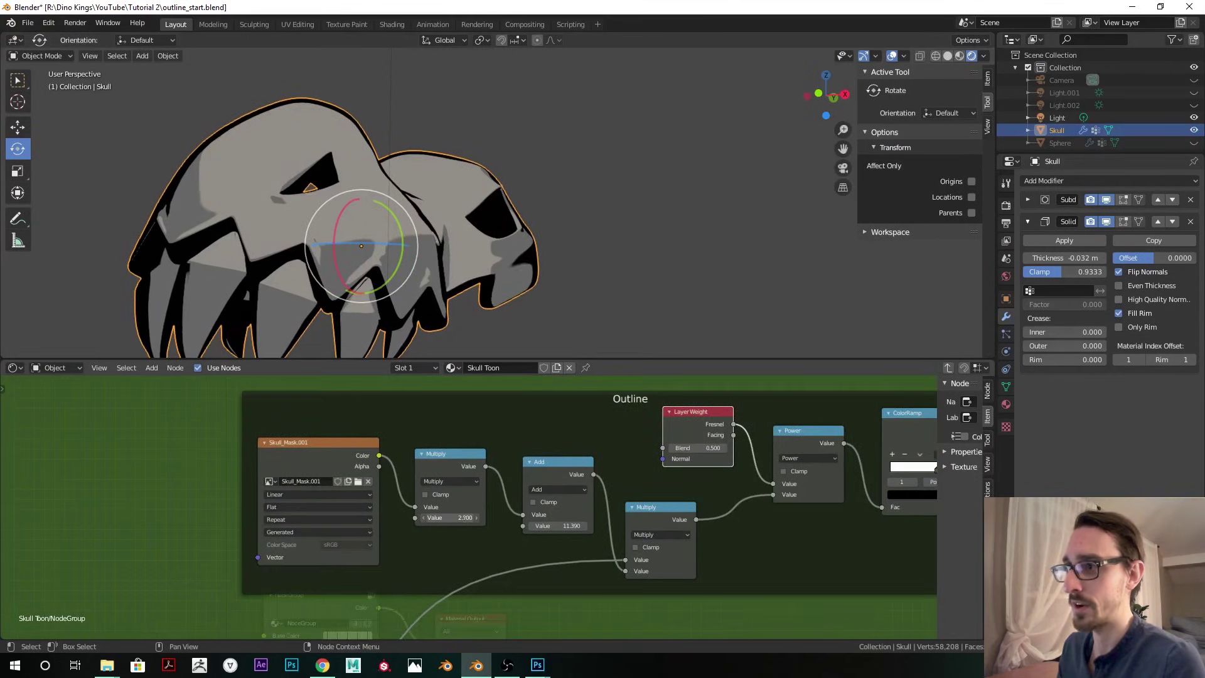
drag(449, 517, 465, 517)
middle_drag(534, 320, 552, 273)
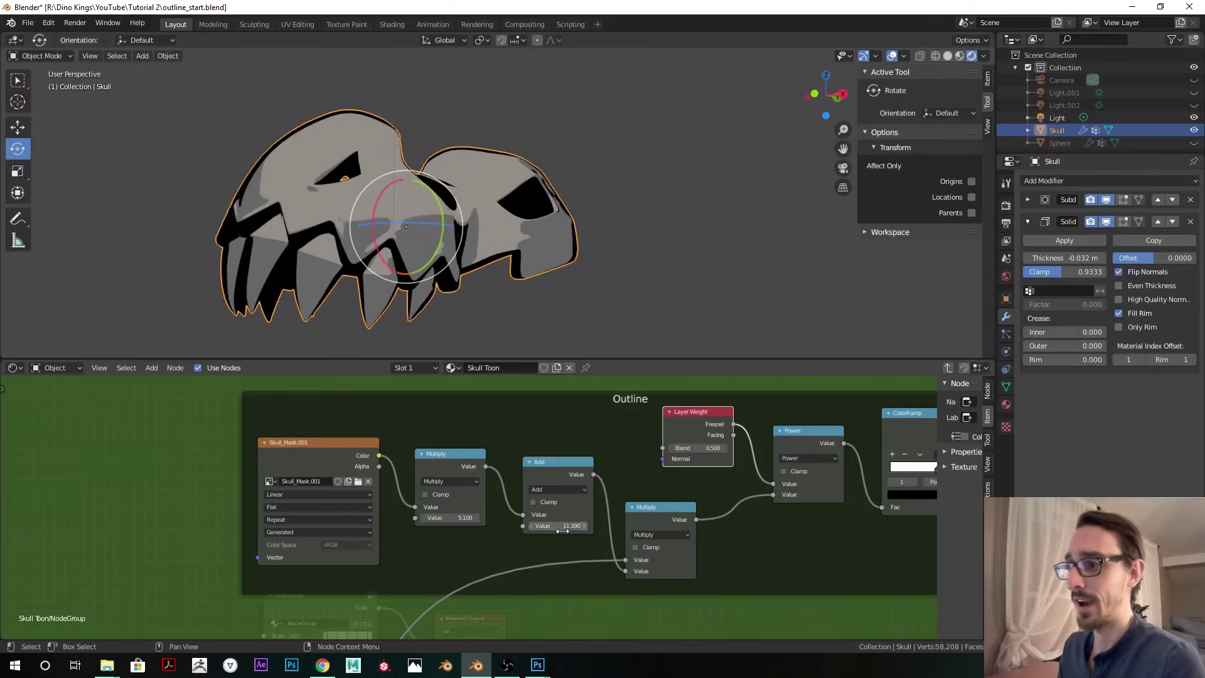
- Set the Add node's value to 9.500 and raise the Multiply node's value to 11.600, checking the outline on the skull
mouse_move(558, 525)
mouse_down()
mouse_move(569, 525)
mouse_move(553, 525)
mouse_up()
mouse_move(572, 276)
middle_down()
mouse_move(629, 272)
mouse_move(566, 274)
middle_up()
scroll(520, 252, up, 2)
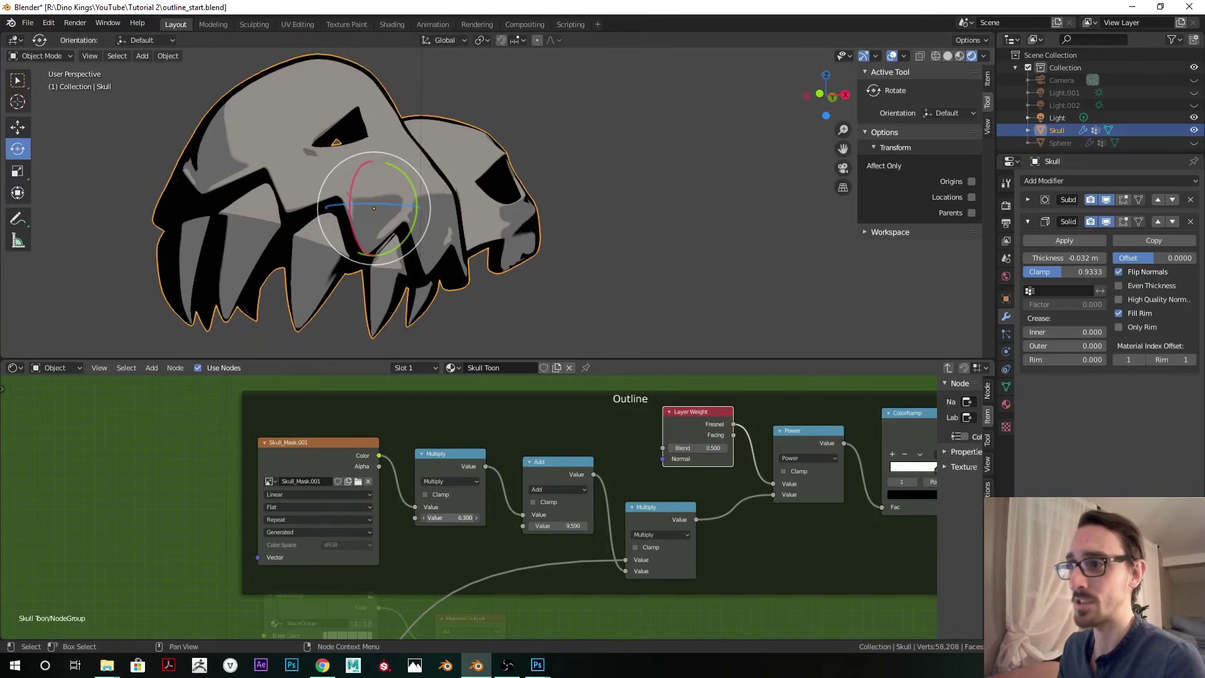
middle_drag(502, 287, 552, 239)
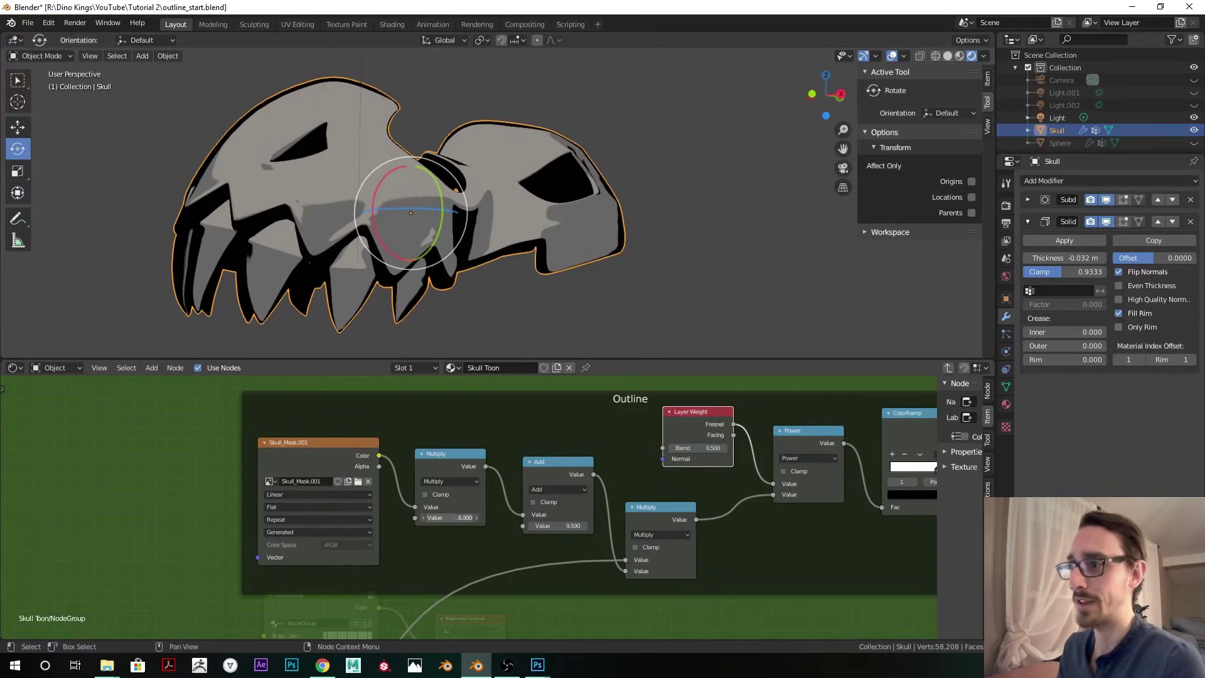
middle_drag(570, 291, 641, 196)
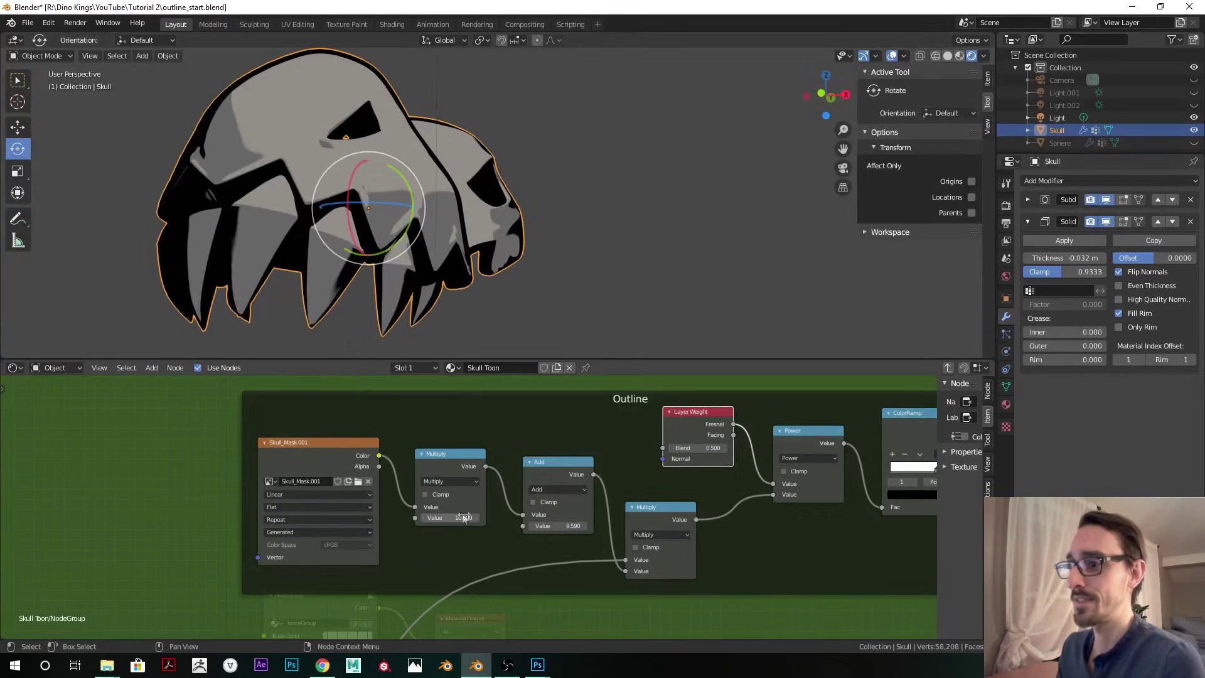
middle_drag(539, 263, 692, 145)
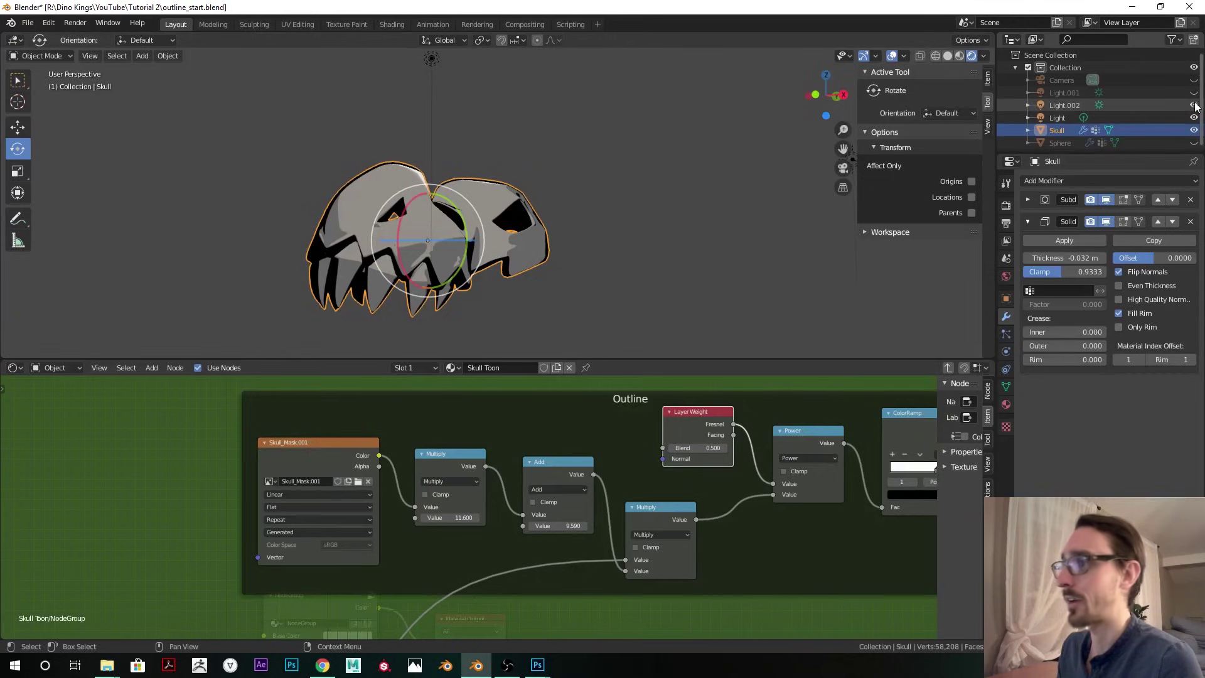
- Rotate Light.002 and move it to about X 1.89 m, Y -7.01 m, Z 3.86 m near the skull's front
scroll(750, 161, down, 2)
click(719, 180)
drag(730, 196, 770, 237)
key(g)
click(618, 244)
scroll(630, 246, up, 3)
middle_drag(632, 247, 567, 243)
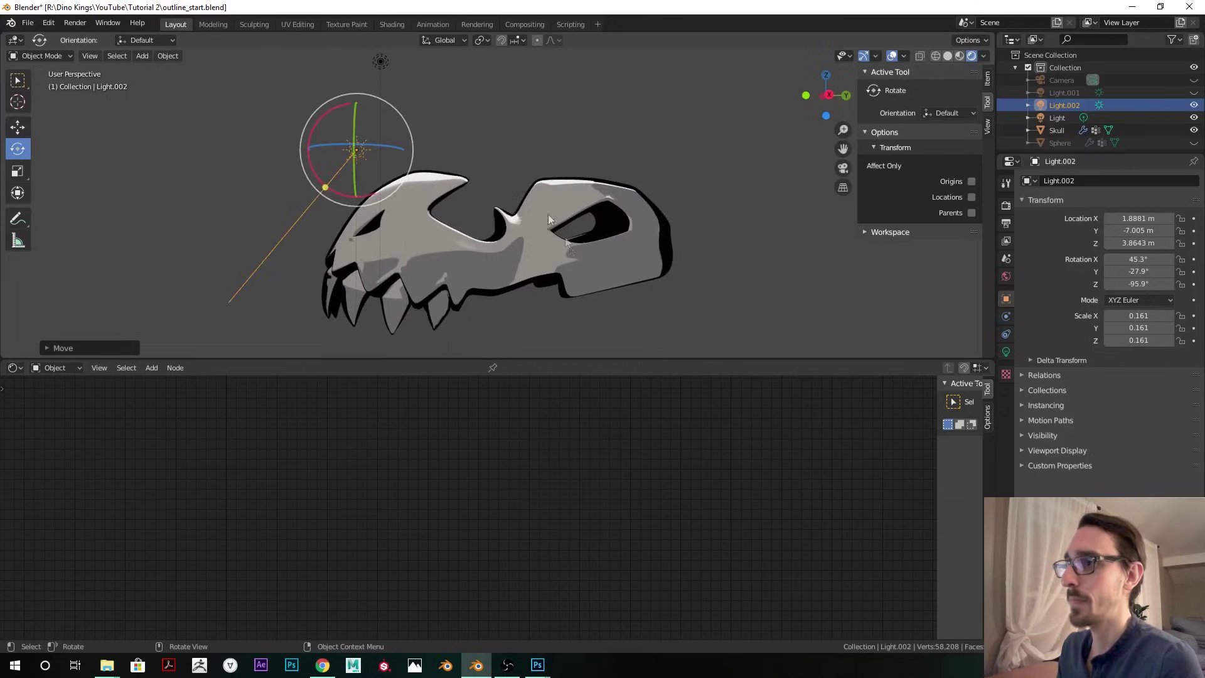
- Move the object Light behind the skull to about X -3.11 m, Y 4.98 m, Z 4.76 m
click(381, 61)
key(g)
click(739, 190)
key(g)
click(763, 227)
middle_drag(762, 227, 578, 165)
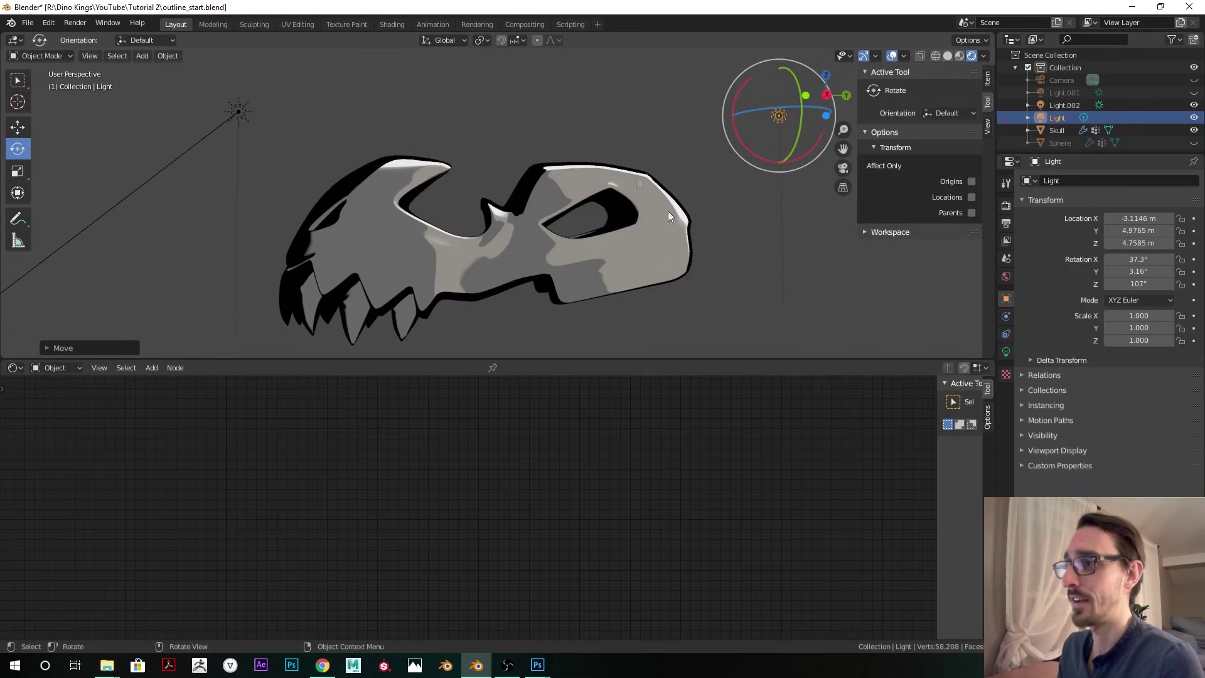
- Select the skull and set the thickness of its Solidify modifier to 0.028 m
click(684, 251)
click(1006, 316)
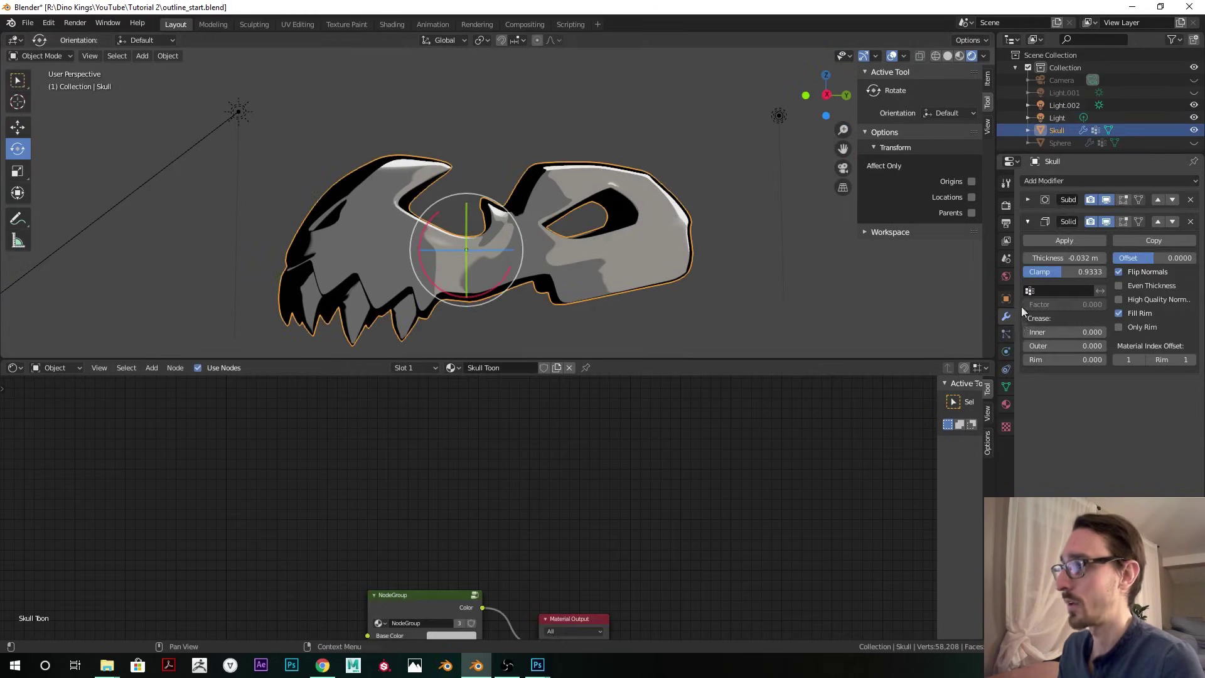
mouse_move(1067, 257)
mouse_down()
mouse_move(1104, 258)
mouse_move(1061, 259)
mouse_up()
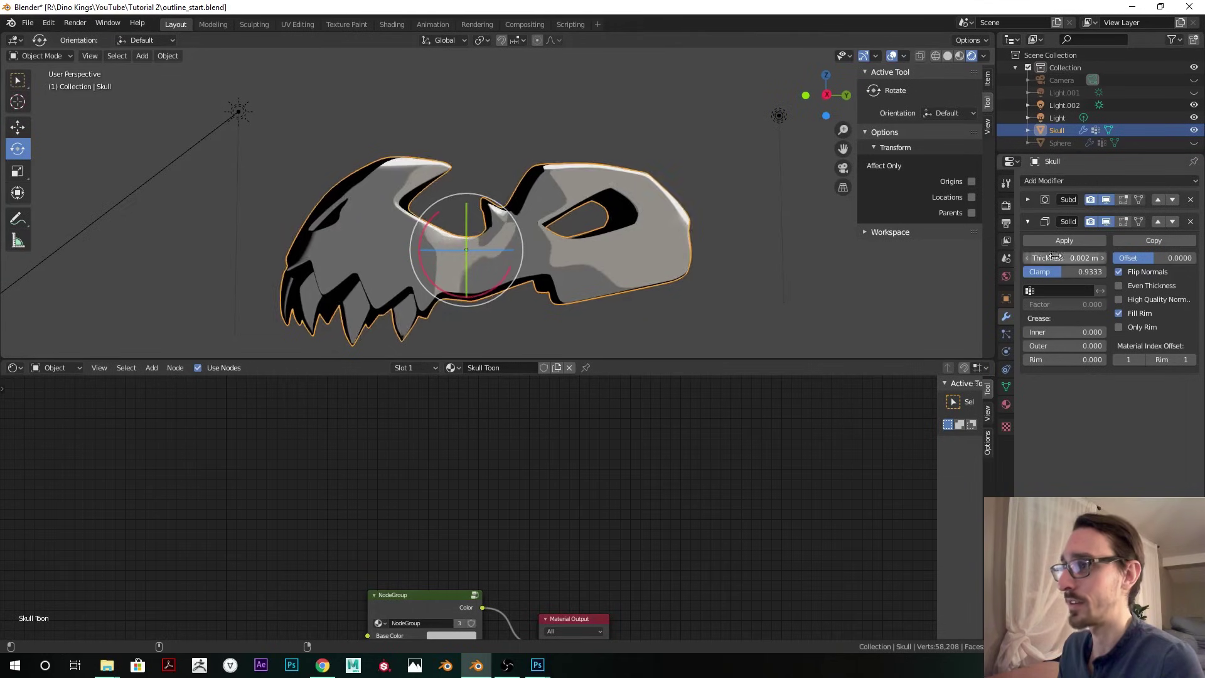
click(707, 276)
click(674, 237)
drag(1060, 258, 1092, 258)
scroll(712, 256, up, 1)
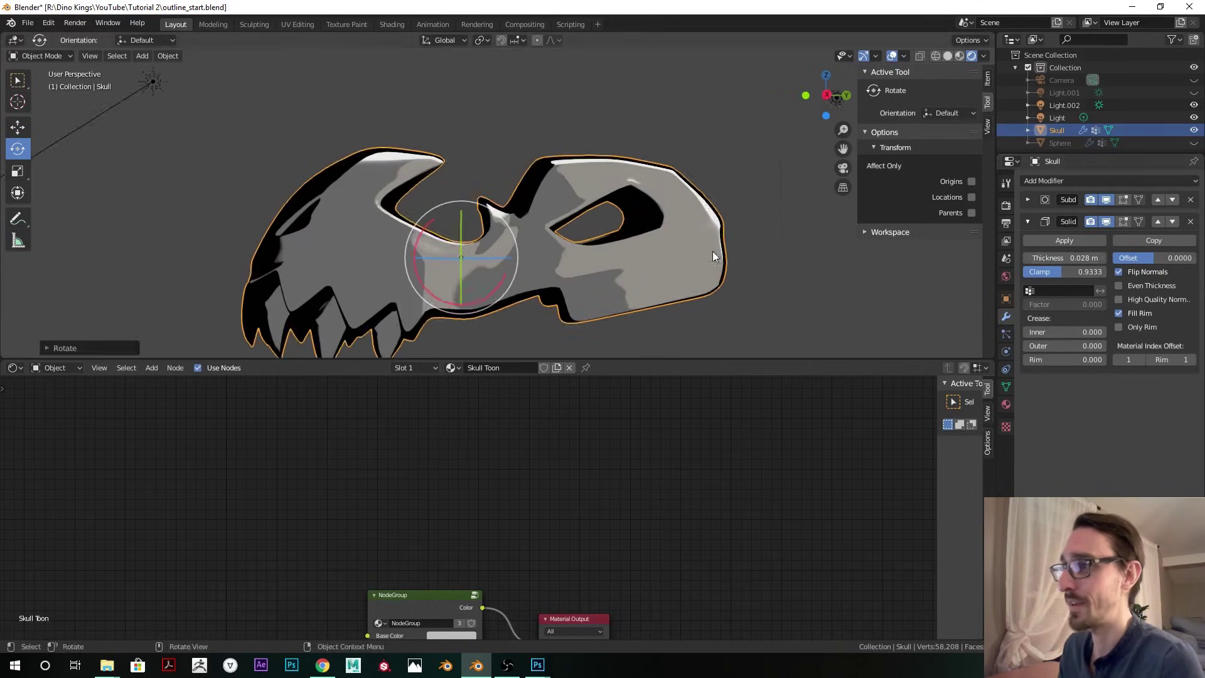
- Move the object Light around the skull to about X 4.16 m, Y -4.77 m, Z 4.79 m to test the outline
click(750, 237)
scroll(670, 217, down, 2)
click(739, 130)
key(g)
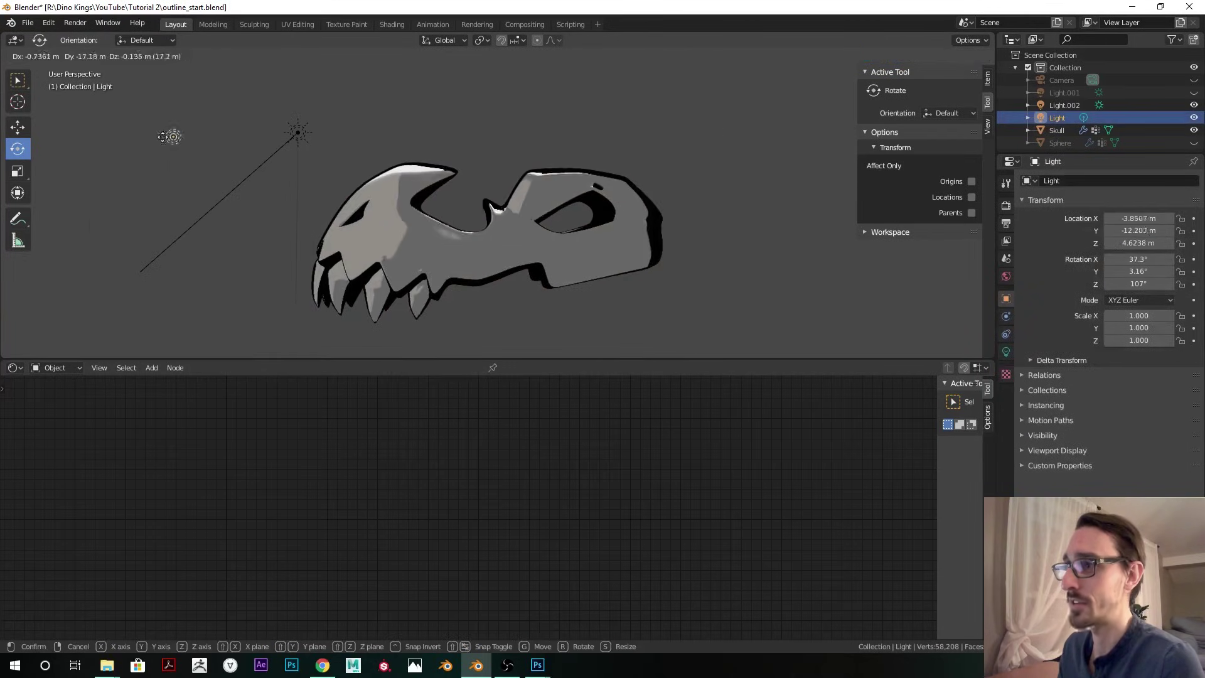
click(170, 137)
scroll(581, 214, up, 1)
middle_drag(335, 199, 358, 211)
key(g)
click(828, 207)
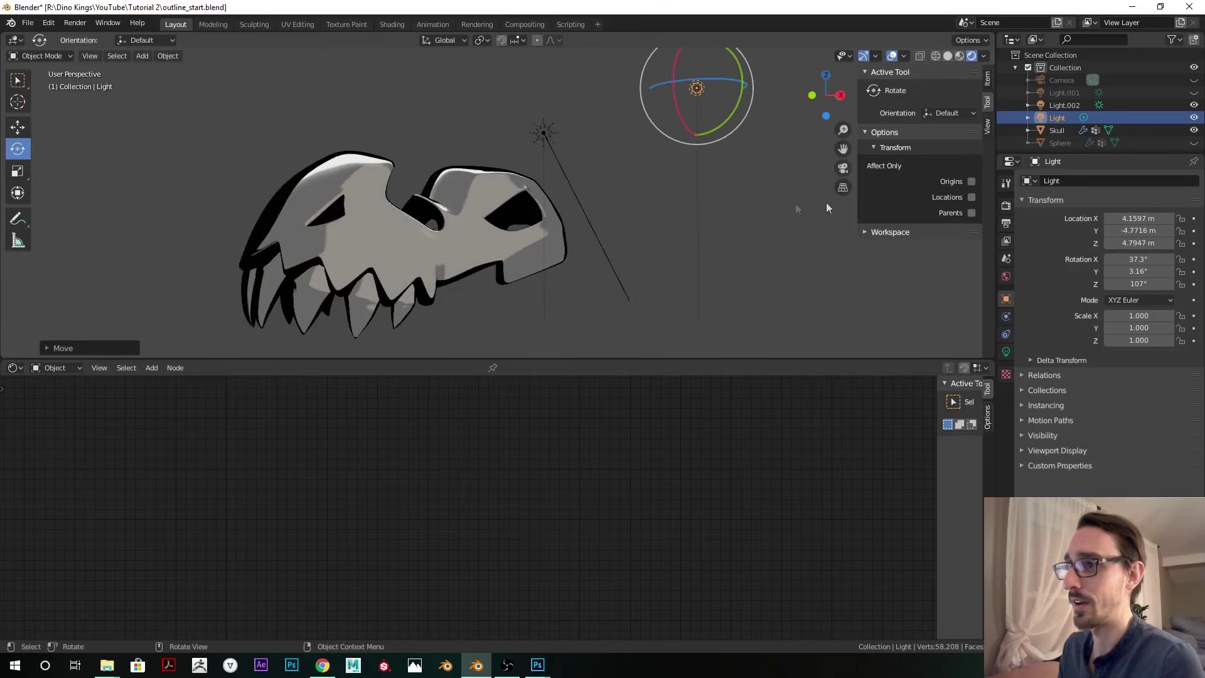
- Rotate Light.002 to about X 45.1°, Y -27.3°, Z -80.3° to shift the white highlight on the skull
click(475, 253)
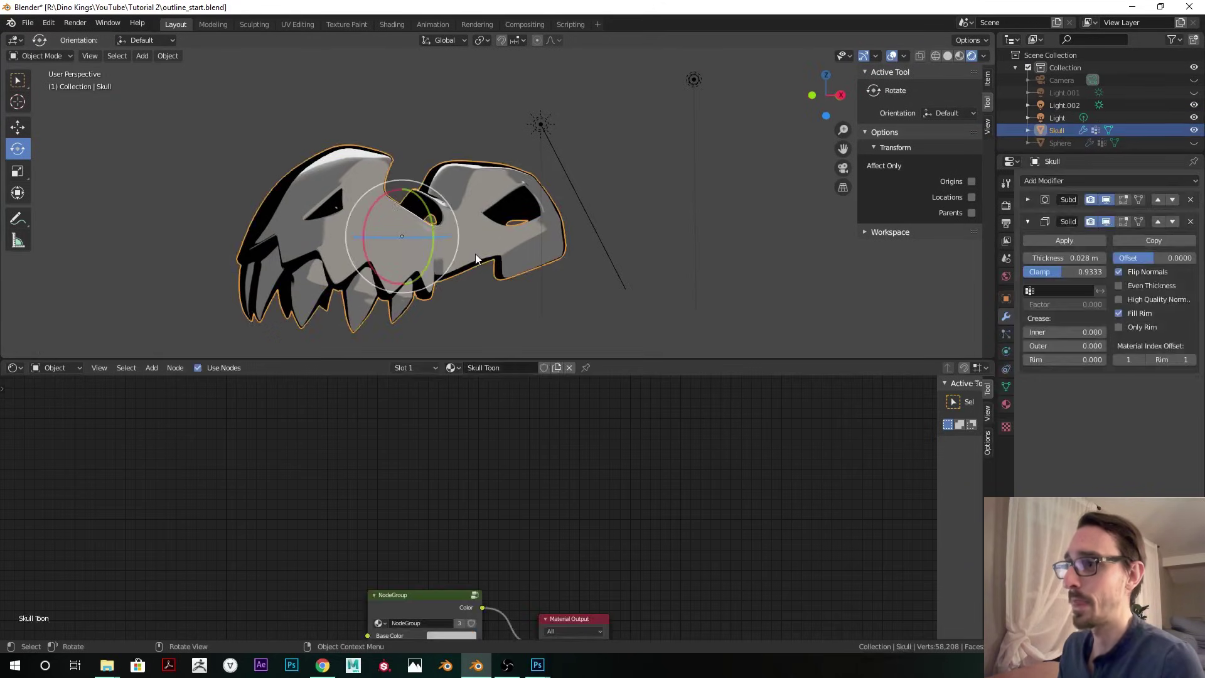
click(544, 133)
drag(556, 144, 473, 187)
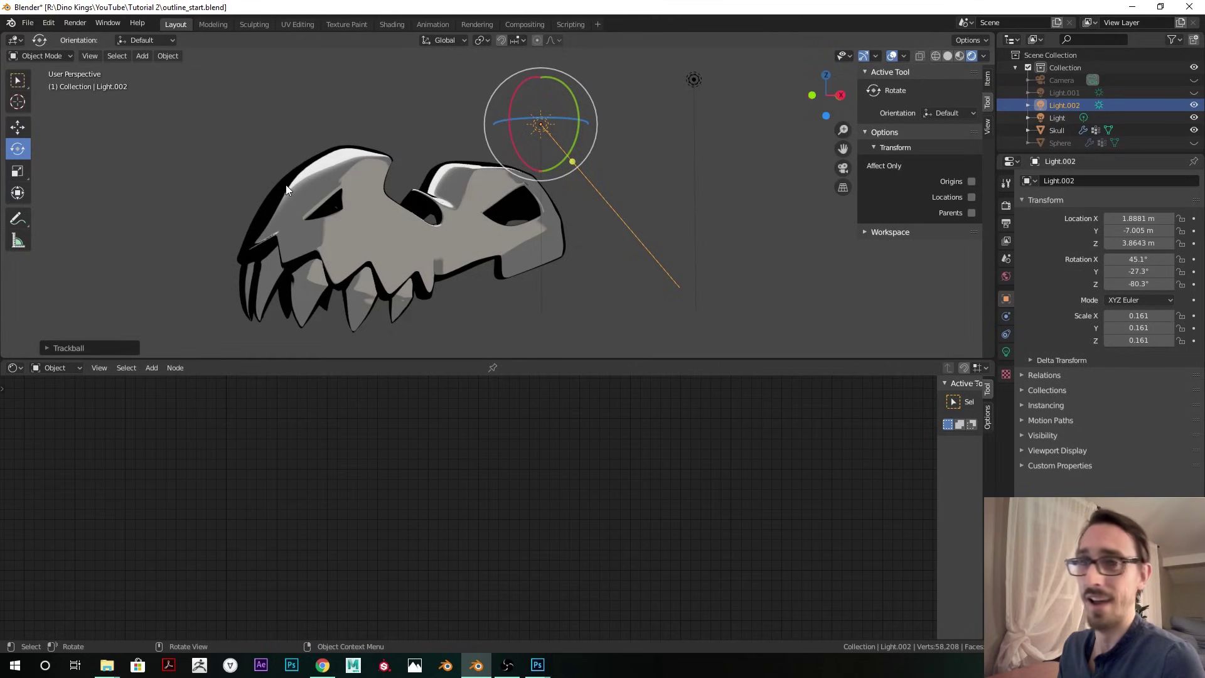
- Select the skull and open the NodeGroup of its Skull Toon material for editing near Group Output
click(312, 156)
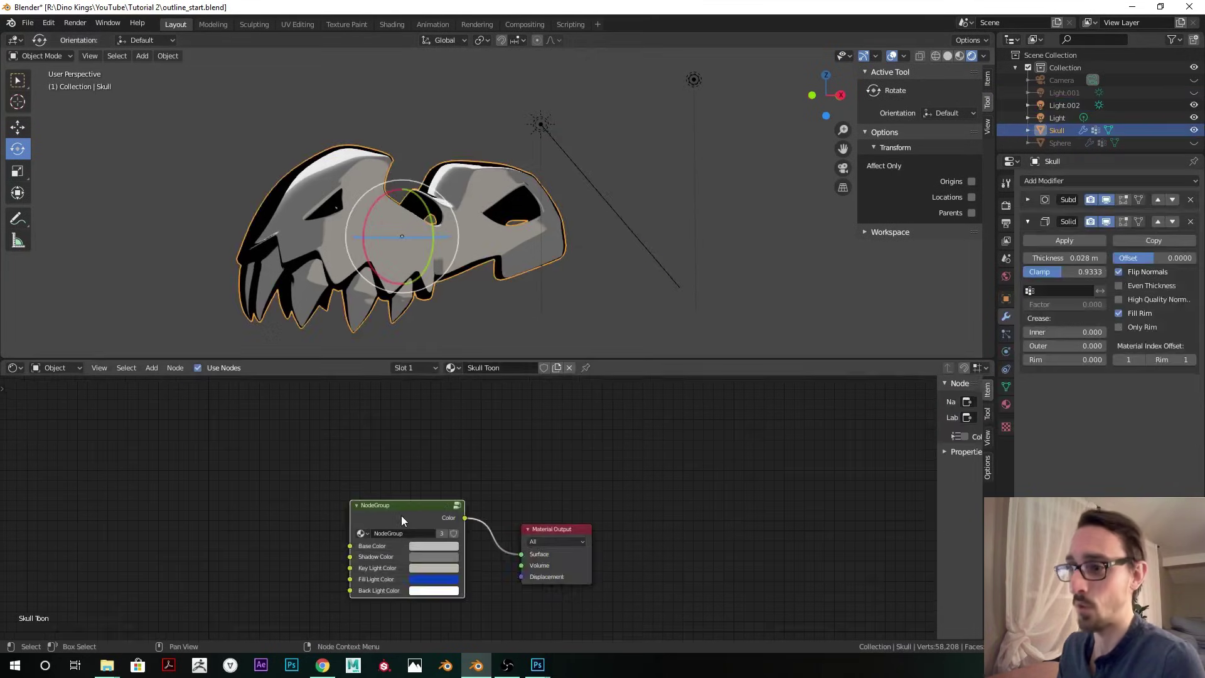
key(Tab)
scroll(869, 560, down, 5)
middle_drag(869, 560, 311, 369)
scroll(493, 552, up, 4)
- Move the last Add node down to trace its link to the Back Light frame and return it before the Mix node
drag(397, 503, 419, 488)
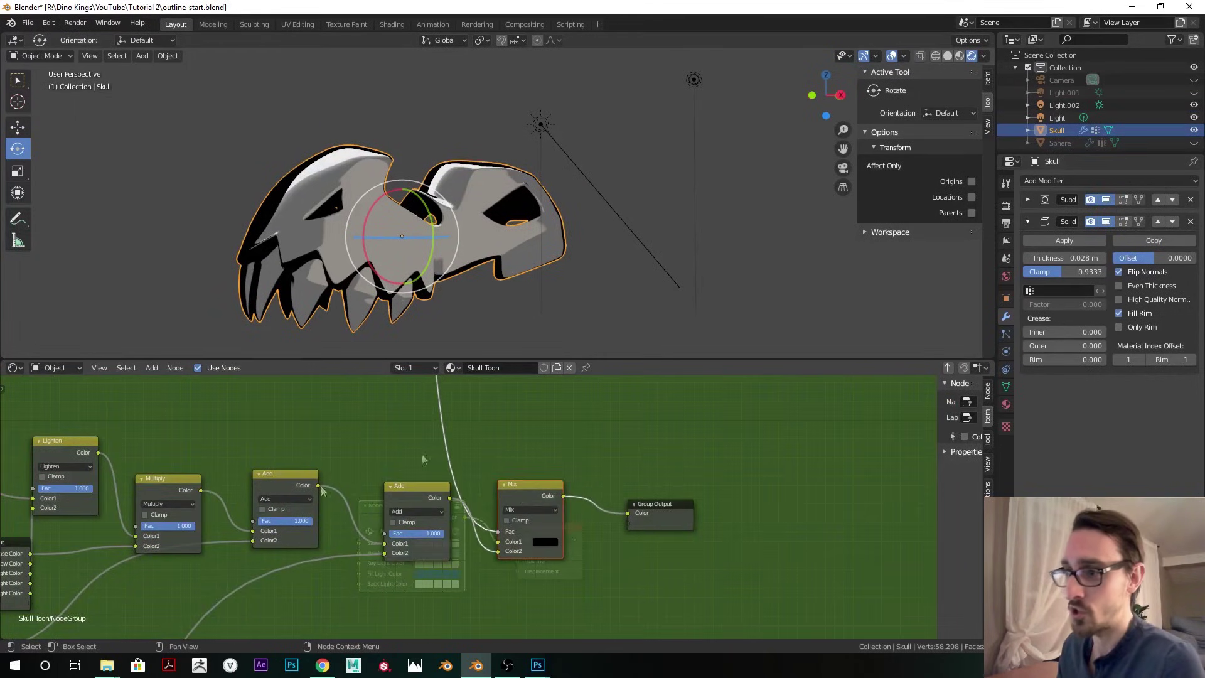
scroll(496, 521, down, 4)
scroll(502, 476, up, 3)
drag(542, 452, 445, 593)
middle_drag(446, 593, 639, 445)
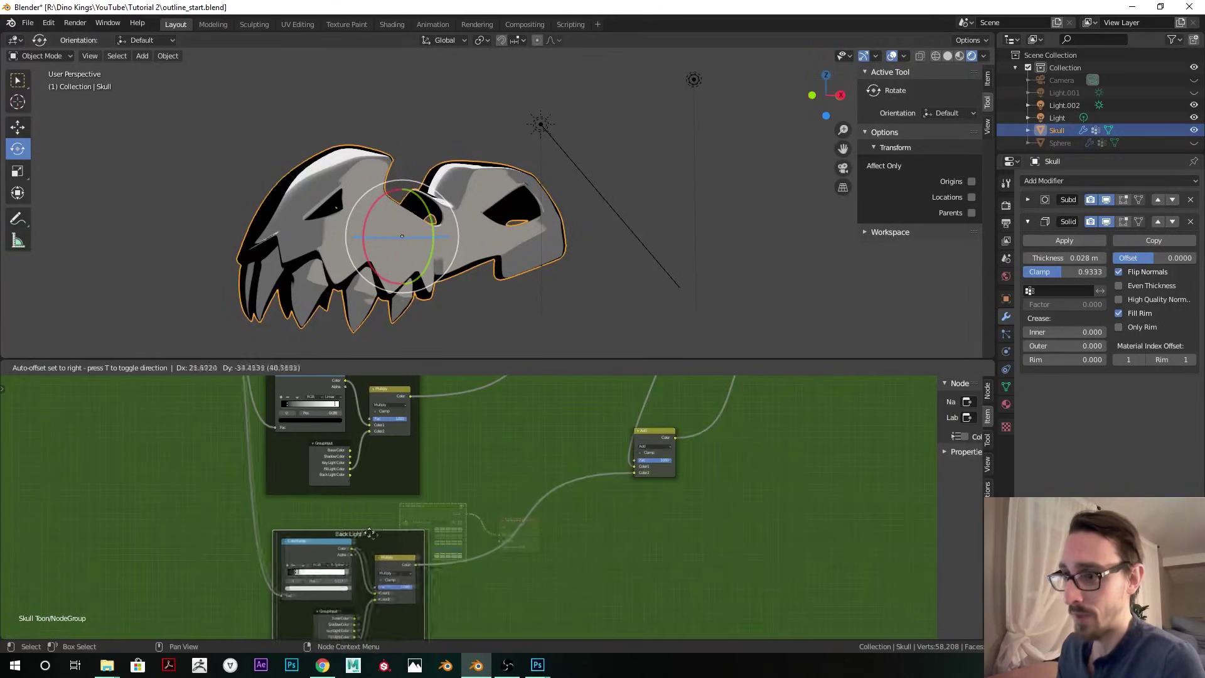
scroll(357, 531, up, 3)
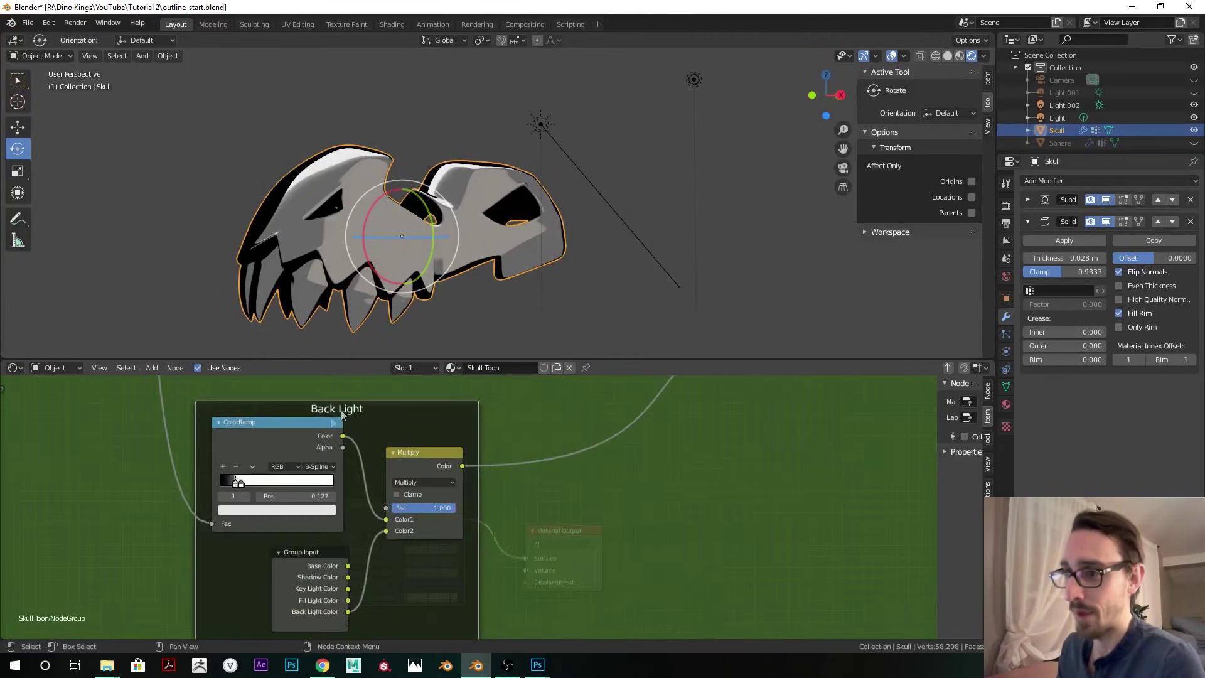
scroll(572, 465, down, 2)
scroll(572, 464, down, 3)
drag(511, 555, 578, 433)
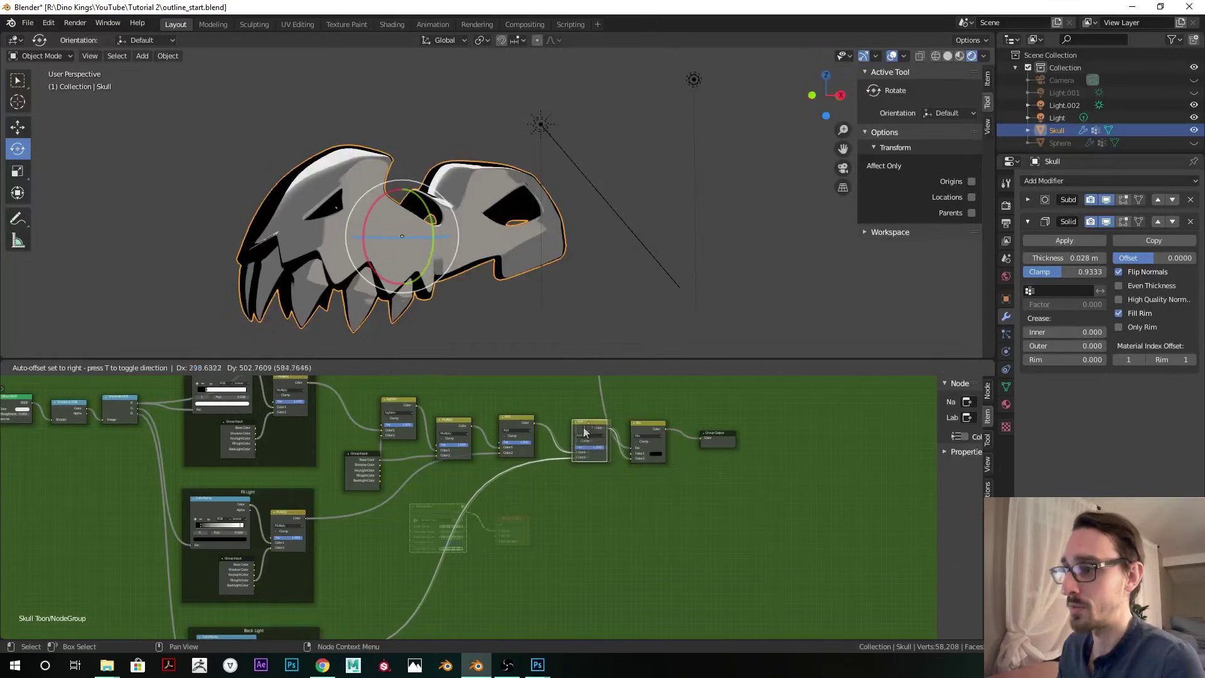
scroll(637, 428, up, 3)
scroll(637, 428, down, 3)
- Shift the outline Mix node aside and disconnect its links and the link between the two Add nodes
drag(570, 513, 589, 500)
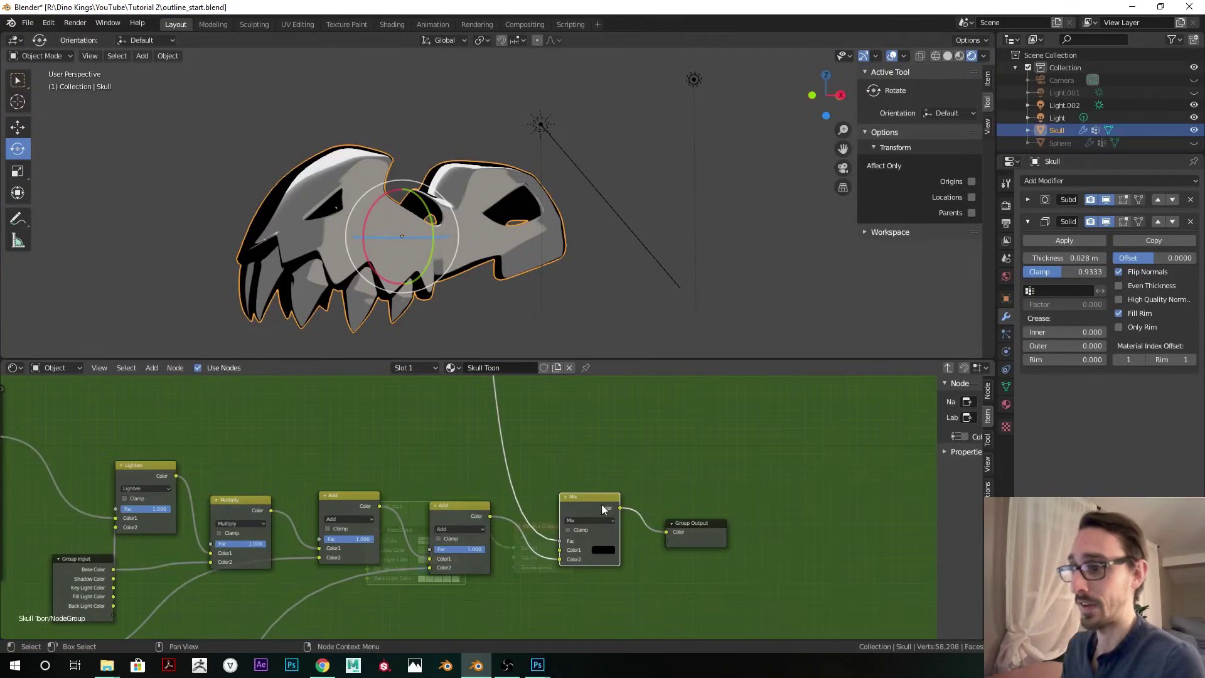
middle_drag(510, 532, 531, 512)
scroll(531, 513, up, 1)
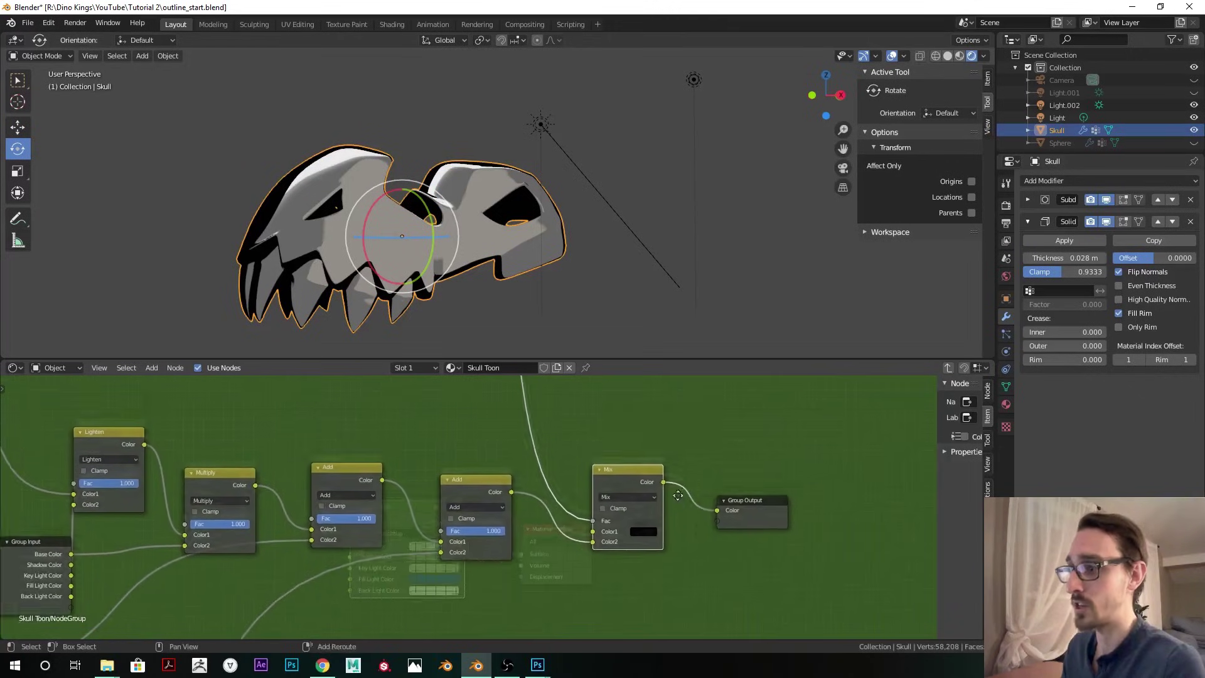
drag(599, 524, 475, 523)
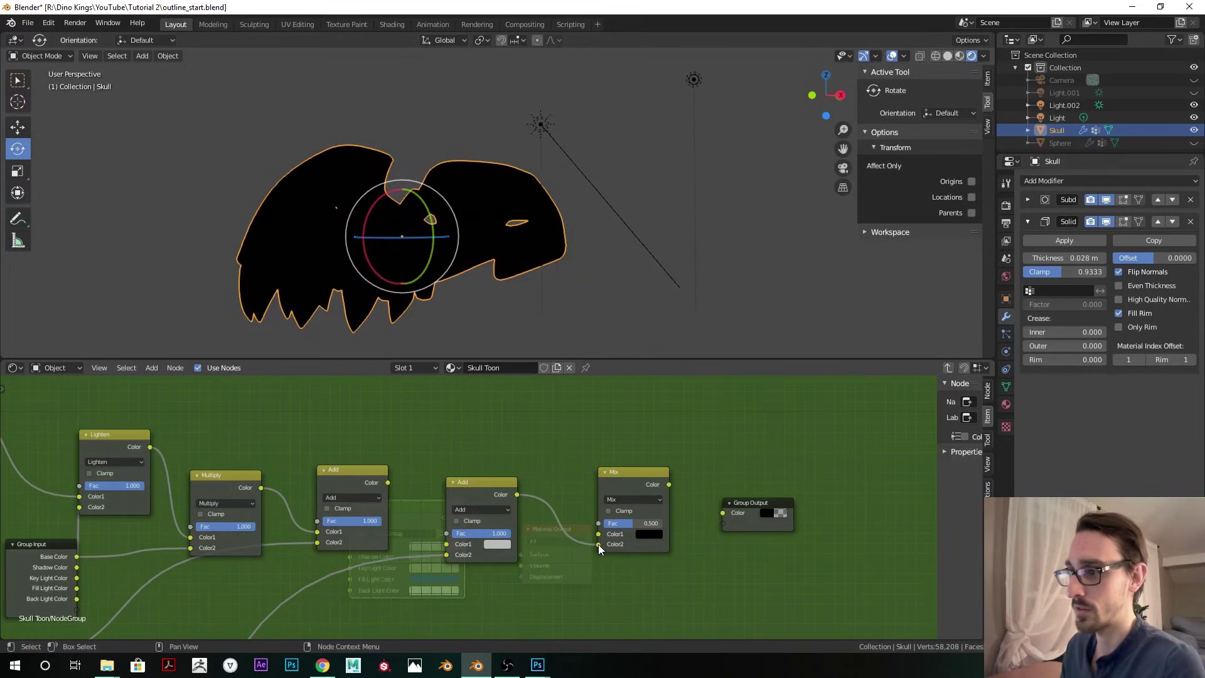
drag(599, 545, 526, 525)
- Swap the order of the last two color nodes, placing Mix beside the first Add and the back light Add beyond it
drag(469, 493, 543, 559)
drag(614, 493, 452, 480)
scroll(452, 480, down, 2)
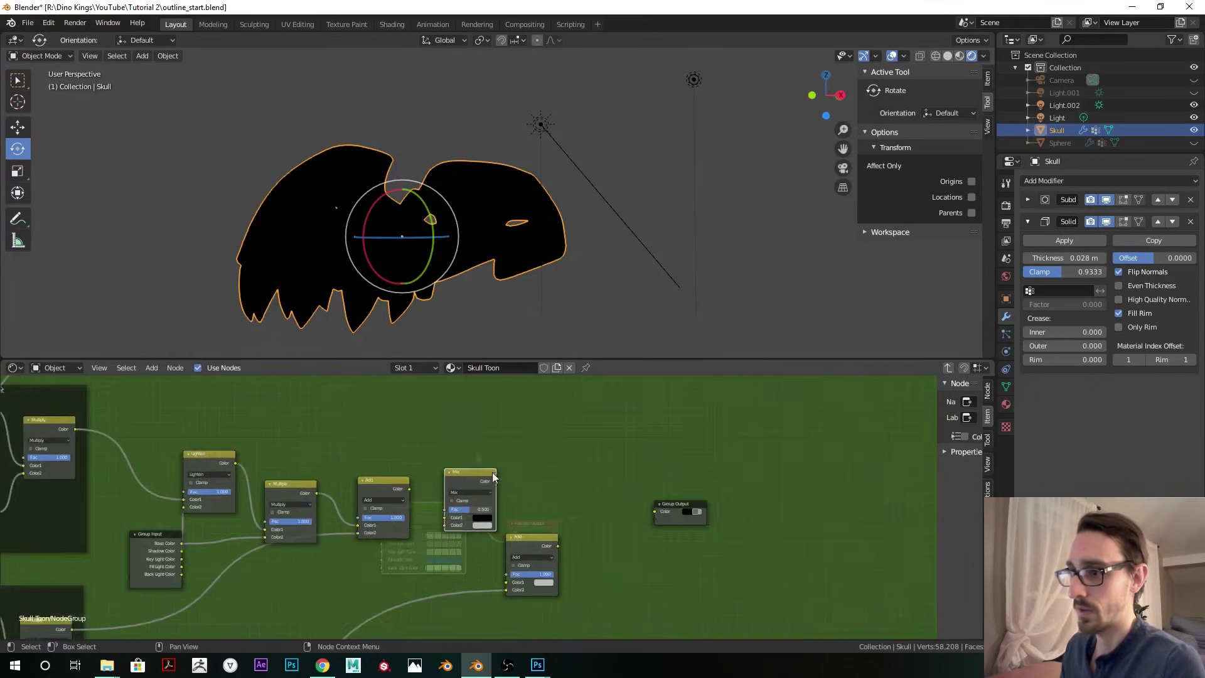
middle_drag(451, 480, 502, 534)
- Connect the result of the Outline frame to the Mix node's Fac input
scroll(506, 411, down, 1)
drag(505, 385, 506, 596)
shift+scroll(534, 522, down, 2)
scroll(533, 522, up, 2)
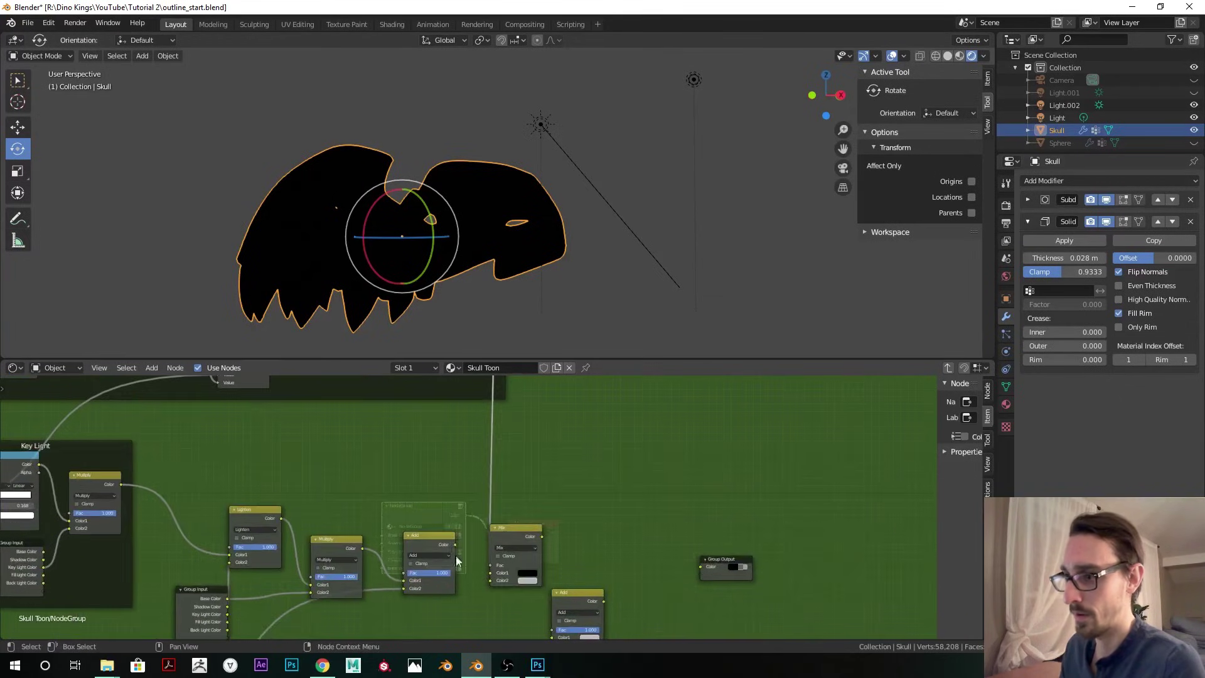
- Chain the first Add into Mix's Color2, Mix into the back light Add's Color1, and that Add into Group Output
middle_drag(554, 595, 533, 547)
drag(534, 547, 568, 486)
drag(502, 488, 557, 532)
drag(604, 495, 660, 518)
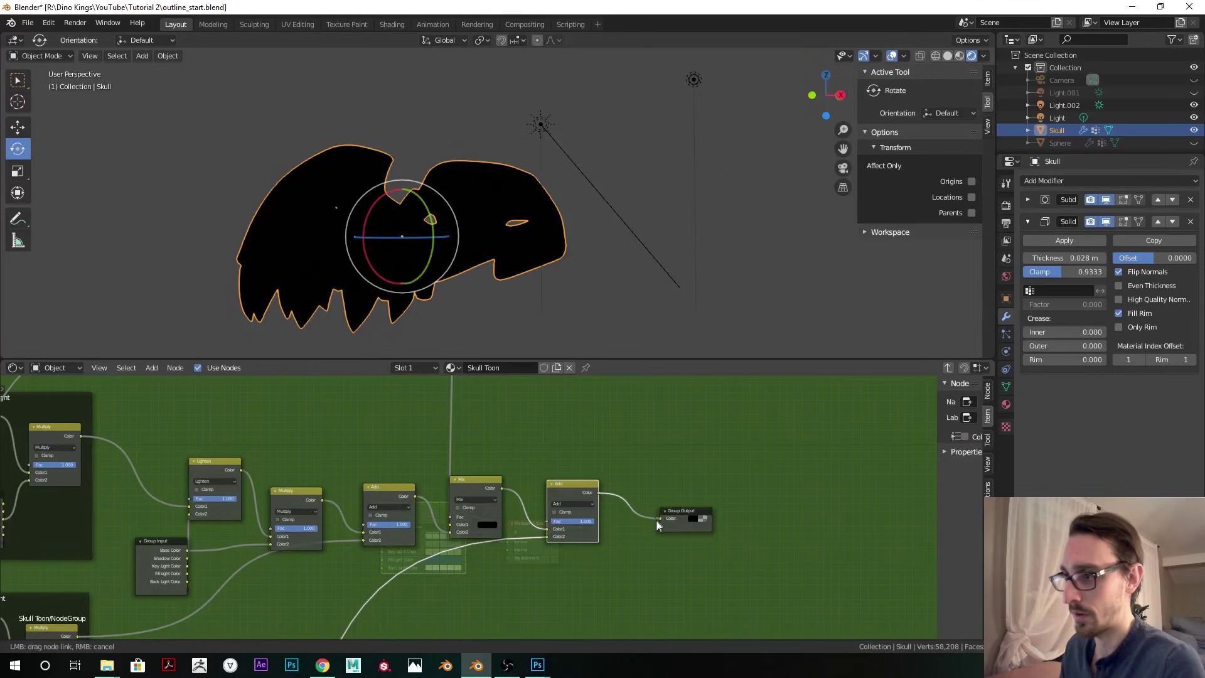
- Rotate Light.002 to test the back light over the outline from other angles and reselect the skull
click(577, 167)
mouse_move(568, 159)
mouse_down()
mouse_move(523, 145)
mouse_move(634, 95)
mouse_move(819, 49)
mouse_up()
middle_drag(818, 49, 467, 69)
click(389, 188)
middle_drag(389, 188, 482, 190)
click(481, 250)
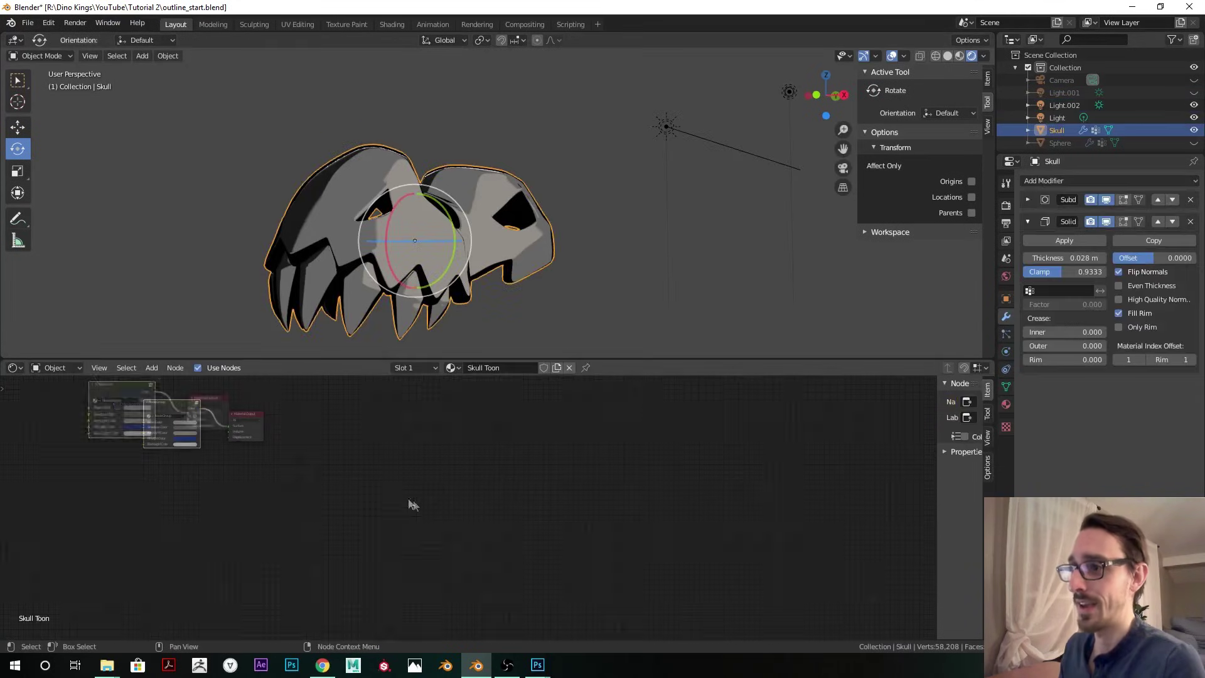
- Inside the shader node group, link a new Group Input socket to the Mix node's Color1, bringing up the material properties
key(Home)
key(Tab)
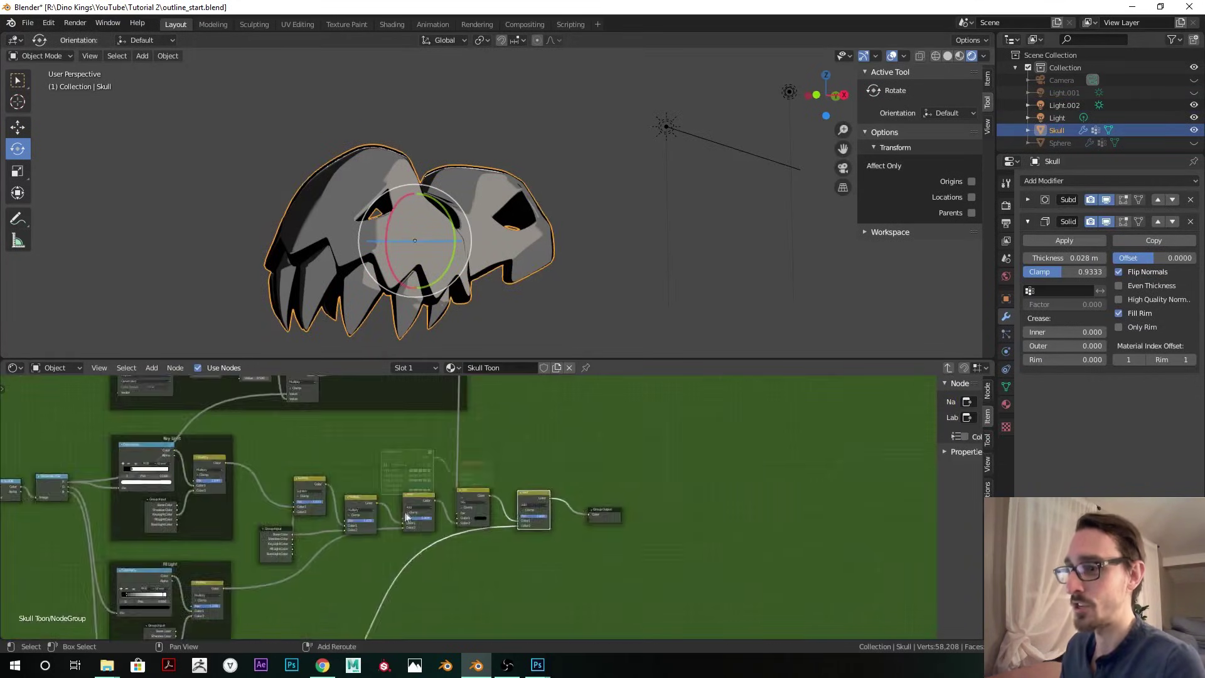
click(1006, 404)
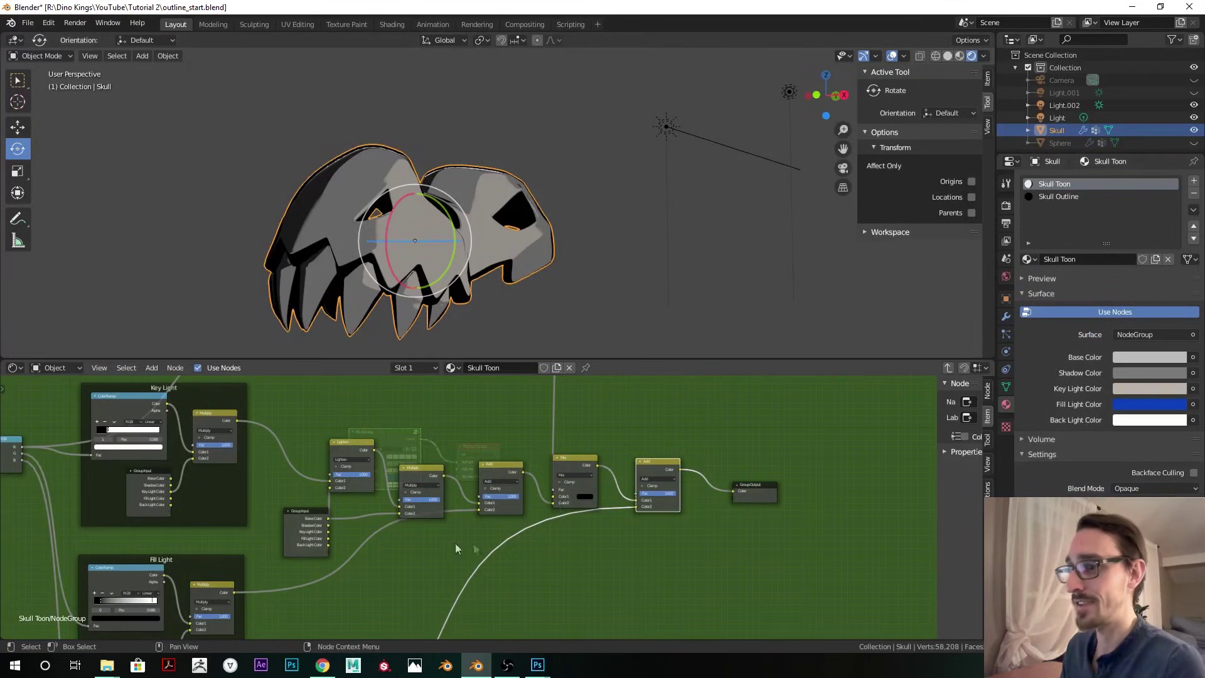
scroll(474, 548, down, 3)
scroll(505, 544, up, 2)
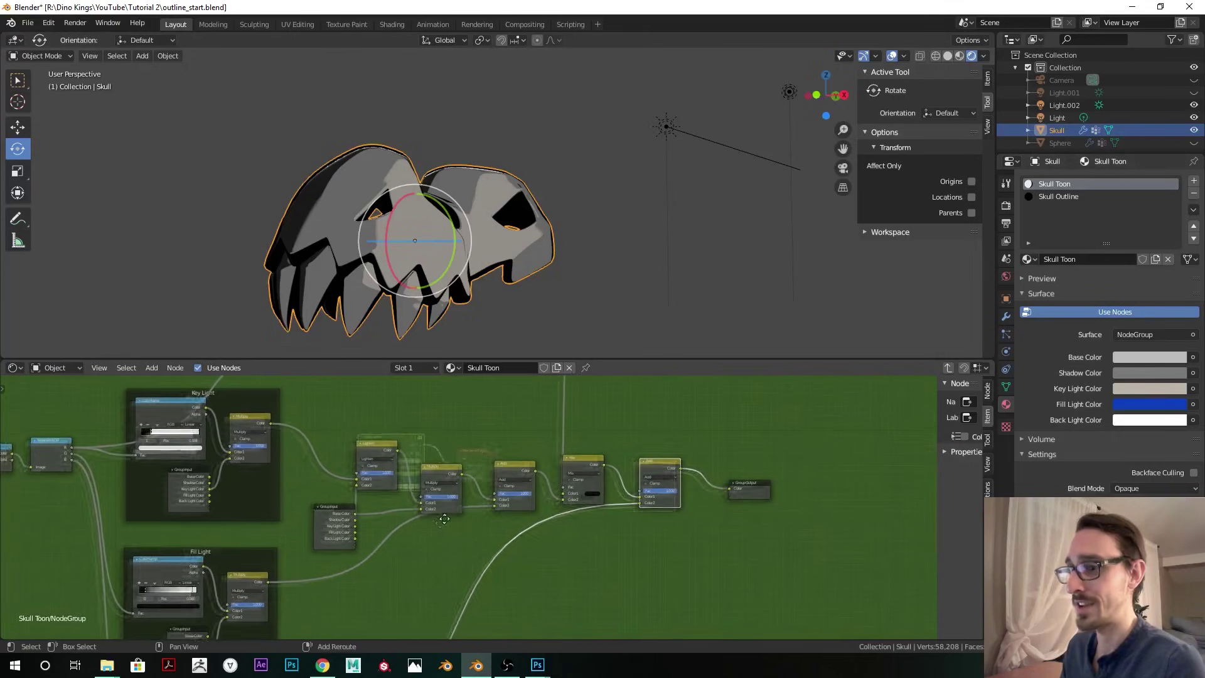
scroll(439, 522, up, 4)
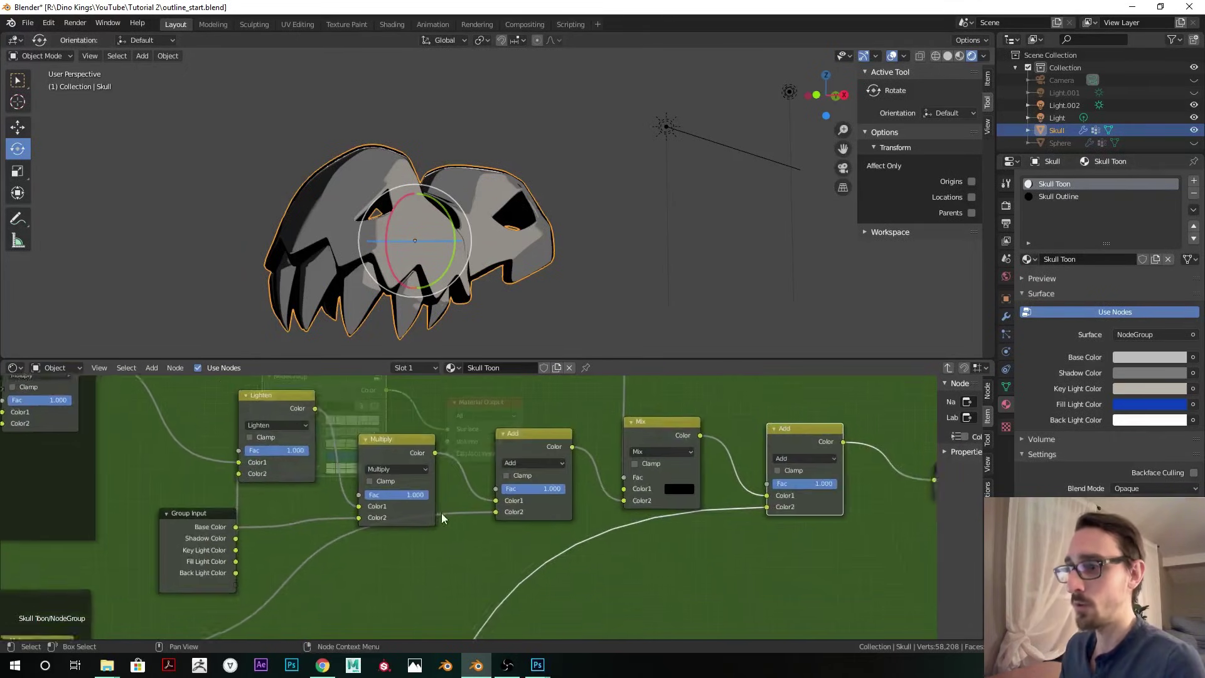
drag(569, 360, 576, 310)
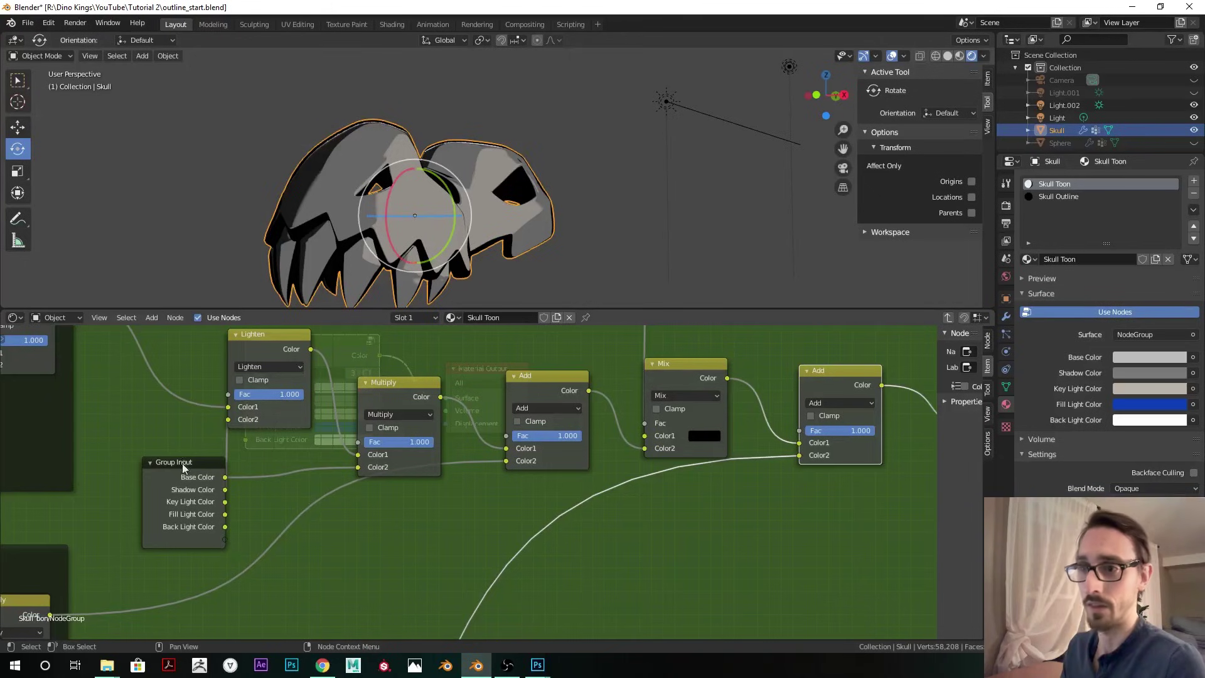
drag(182, 465, 191, 470)
drag(234, 541, 644, 437)
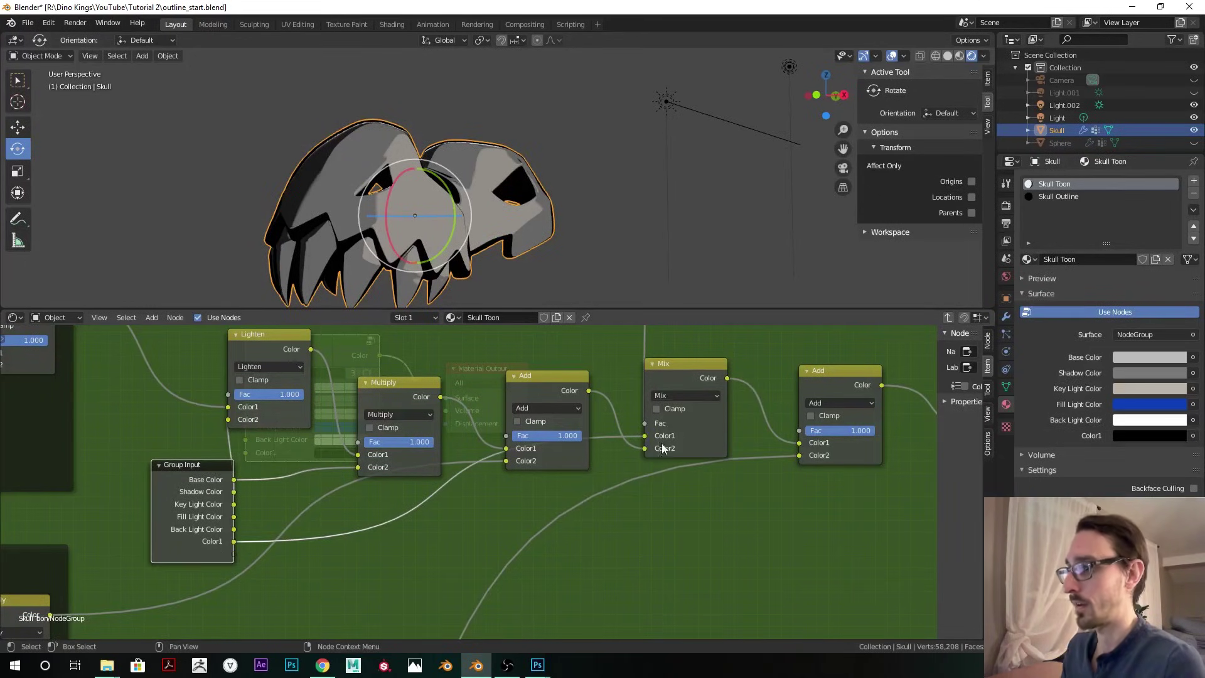
- Rename the new color input of the node group as Outline Color
click(988, 341)
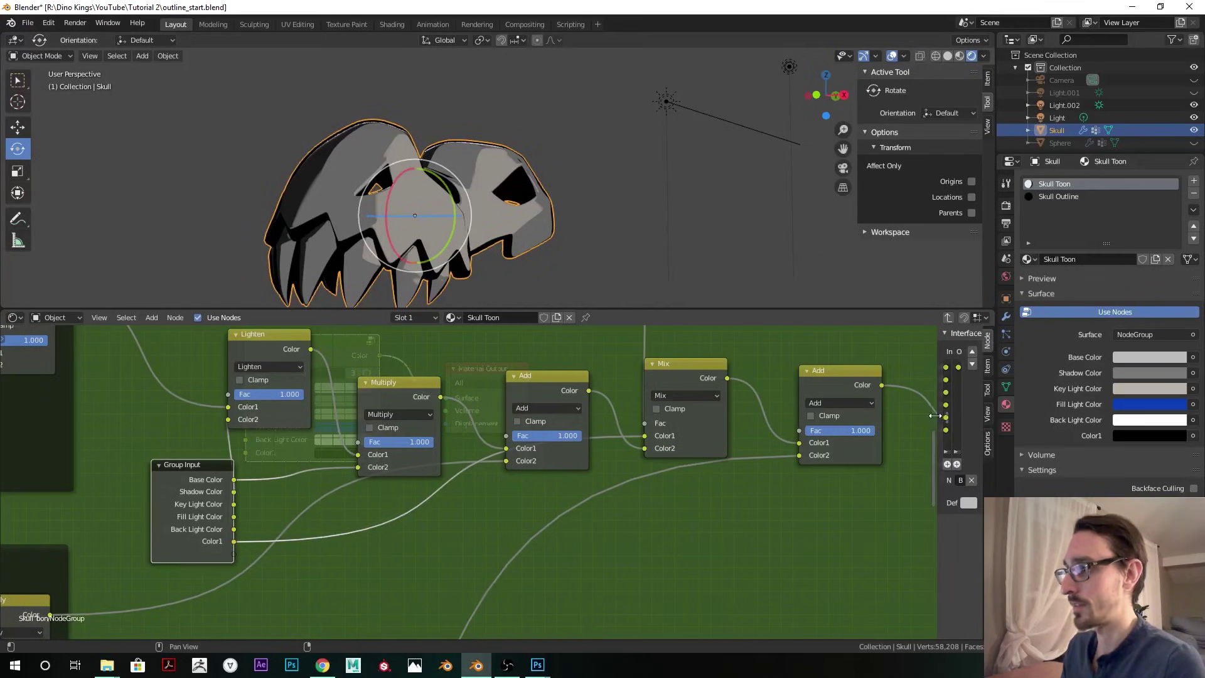
drag(934, 416, 748, 416)
click(809, 429)
click(875, 481)
text(Outline Color)
key(Return)
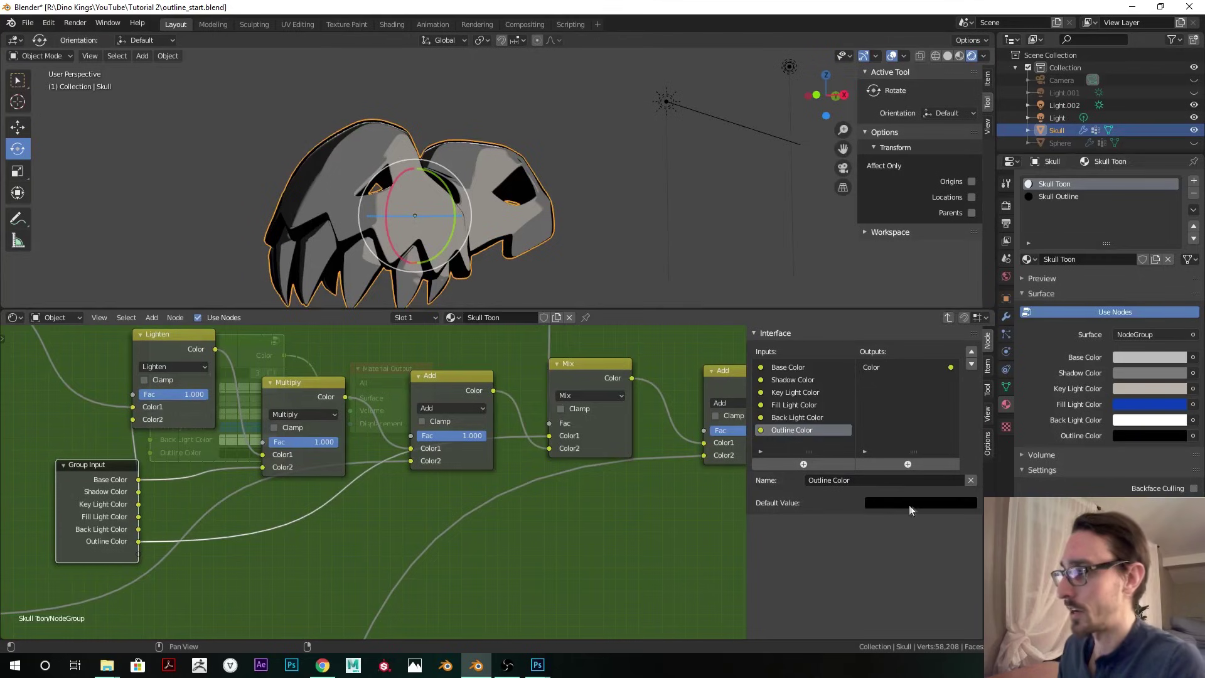
- Test the Outline Color input with another color and return it to black
click(1150, 436)
drag(1176, 312, 1177, 311)
mouse_move(1151, 314)
mouse_down()
mouse_move(1139, 322)
mouse_move(1177, 347)
mouse_up()
- Duplicate a Group Input node and place the copy inside the Outline frame beside the mask texture
scroll(414, 496, down, 5)
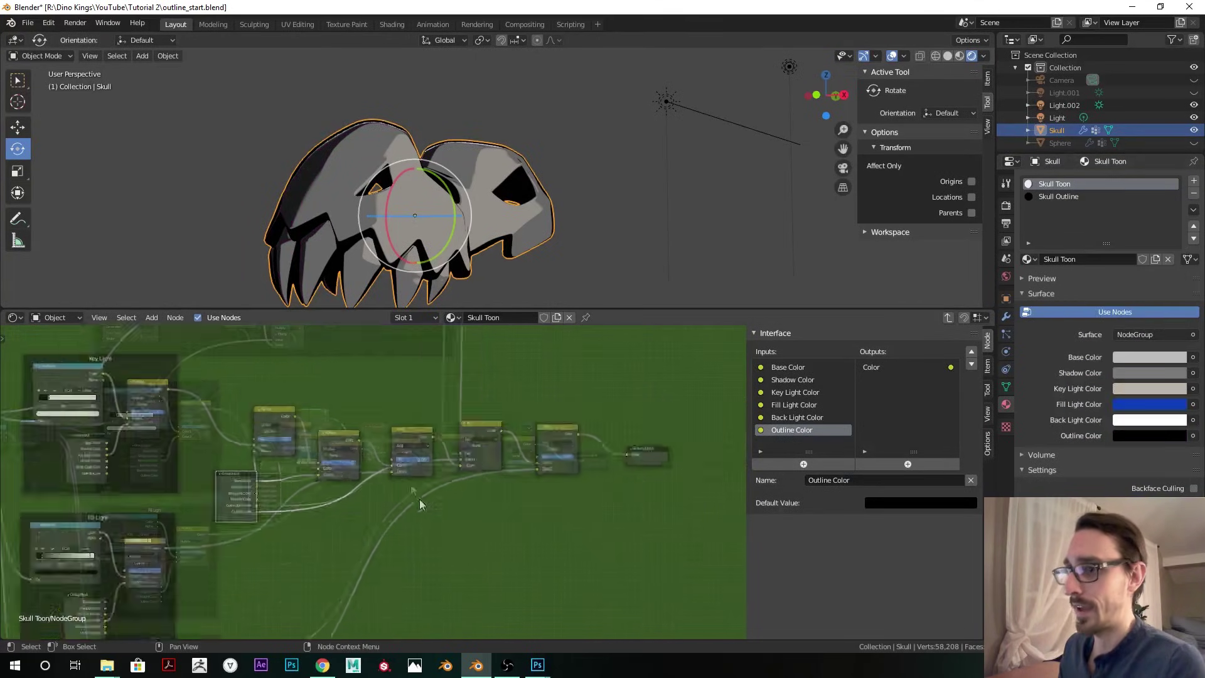
middle_drag(551, 541, 551, 516)
key(shift+d)
click(614, 450)
drag(626, 457, 320, 430)
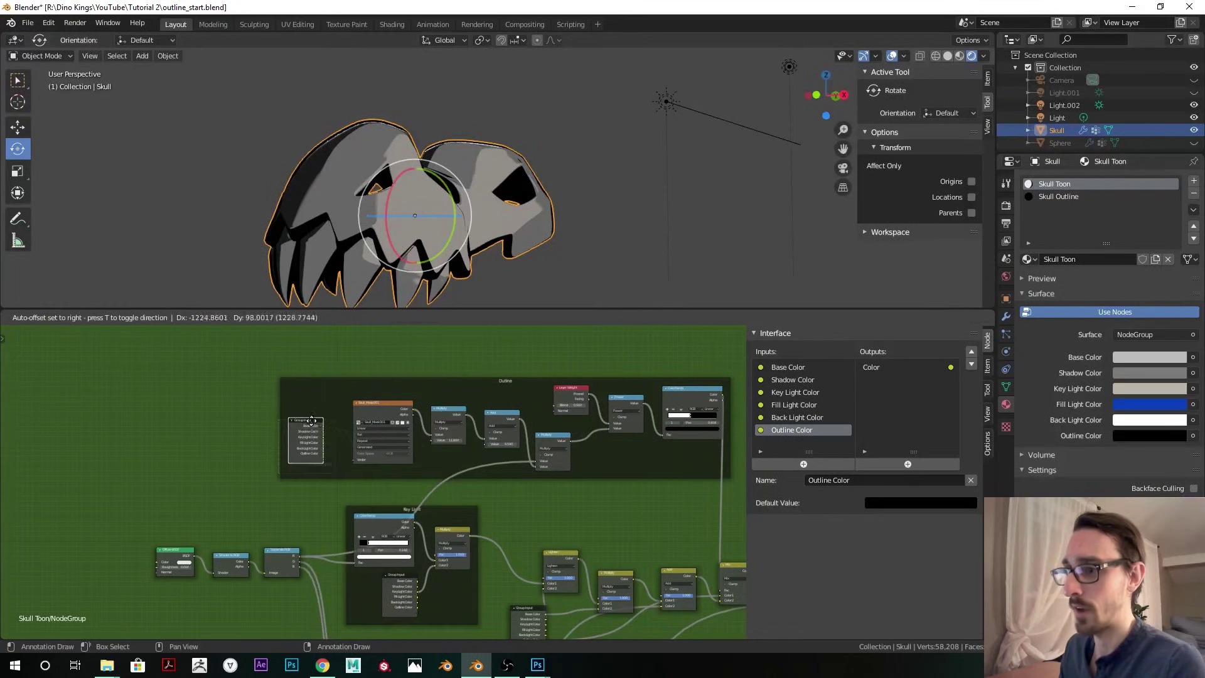
- Expose the second value of the Outline frame's first Multiply as a group input named Outline Minus
scroll(308, 477, up, 4)
middle_drag(344, 480, 279, 490)
drag(89, 407, 95, 428)
drag(132, 519, 382, 453)
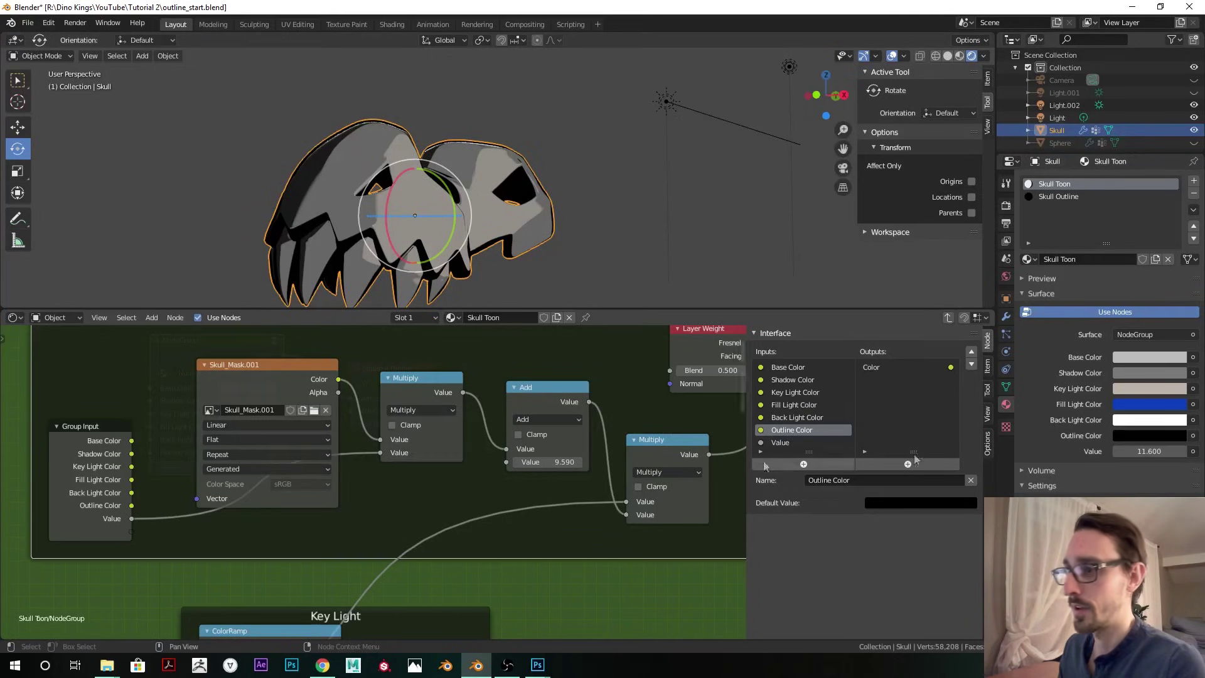
text(Outl)
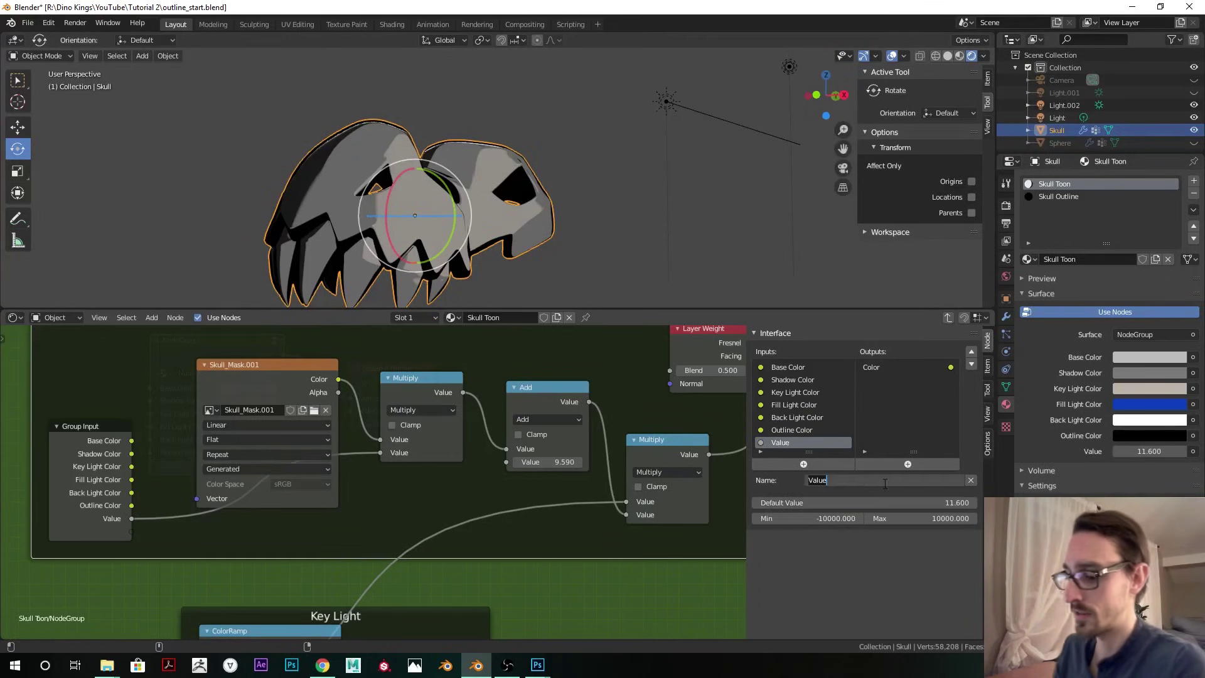
text(ine Minus)
key(Return)
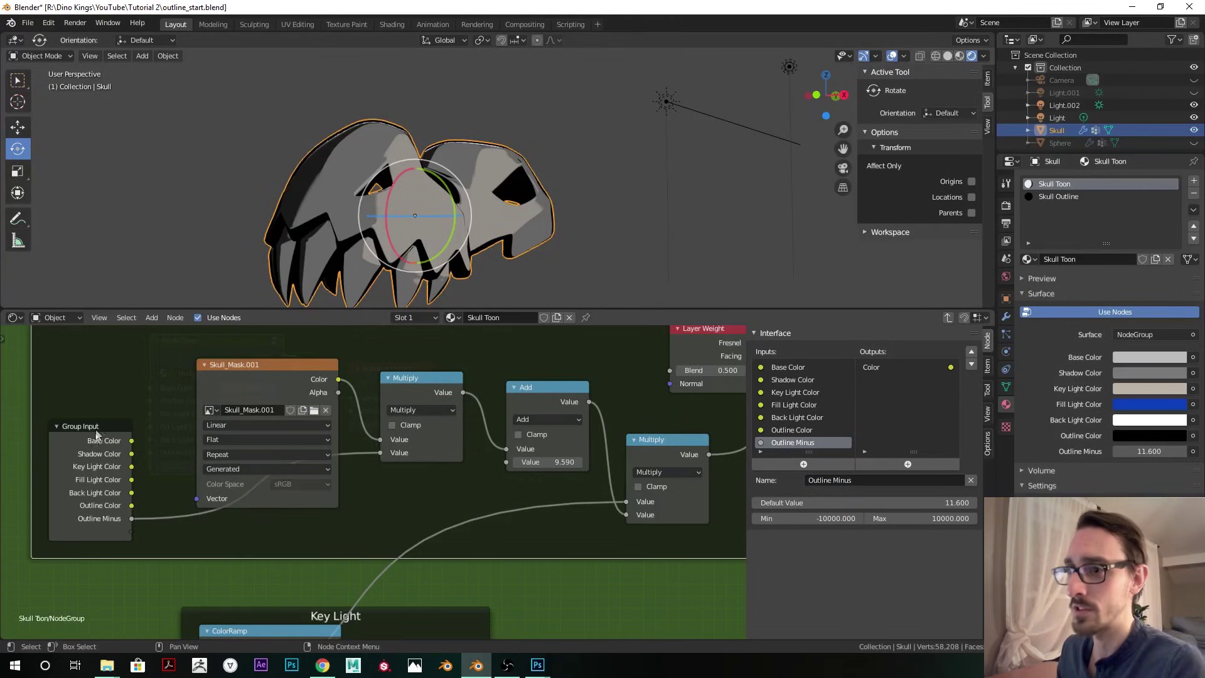
- Rearrange the Outline frame's input nodes and expose the Add node's second value as a group input named Outline Size
drag(93, 434, 94, 458)
scroll(251, 411, down, 1)
drag(287, 371, 273, 343)
middle_drag(315, 419, 278, 432)
middle_drag(527, 154, 571, 133)
drag(113, 550, 460, 476)
click(863, 480)
text(Outline Size)
key(Return)
- Delete the Skull_Mask.001 image texture node from the Outline frame
middle_drag(231, 356, 287, 361)
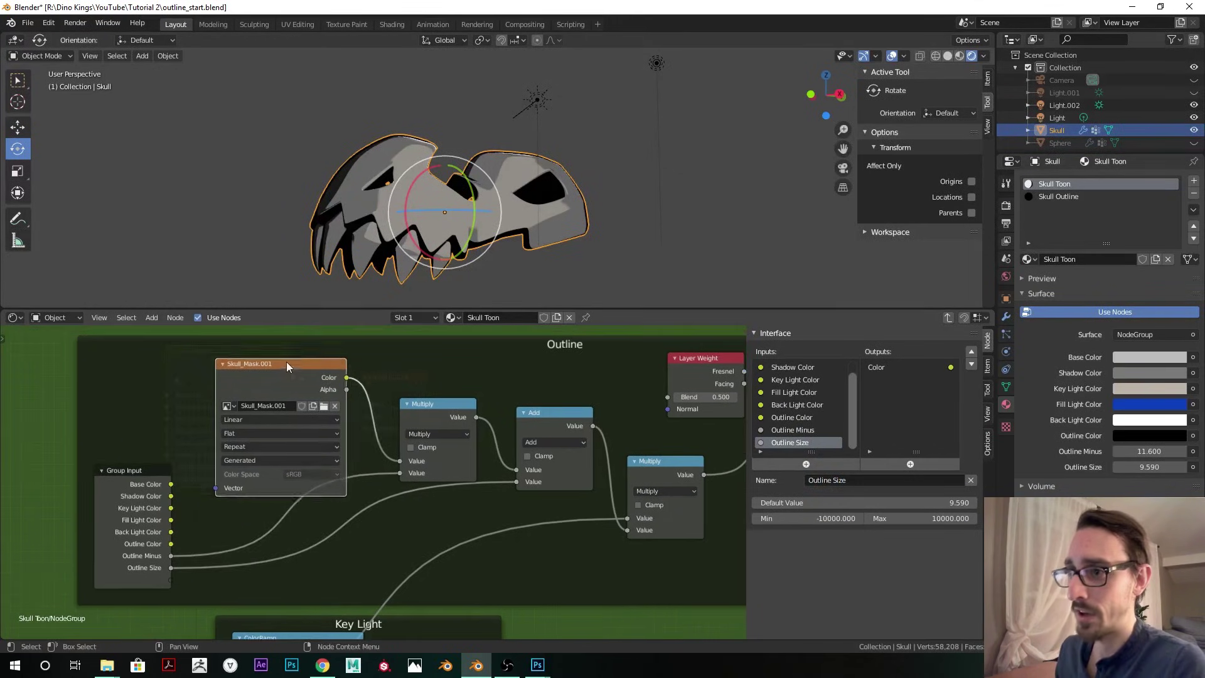
drag(288, 361, 276, 351)
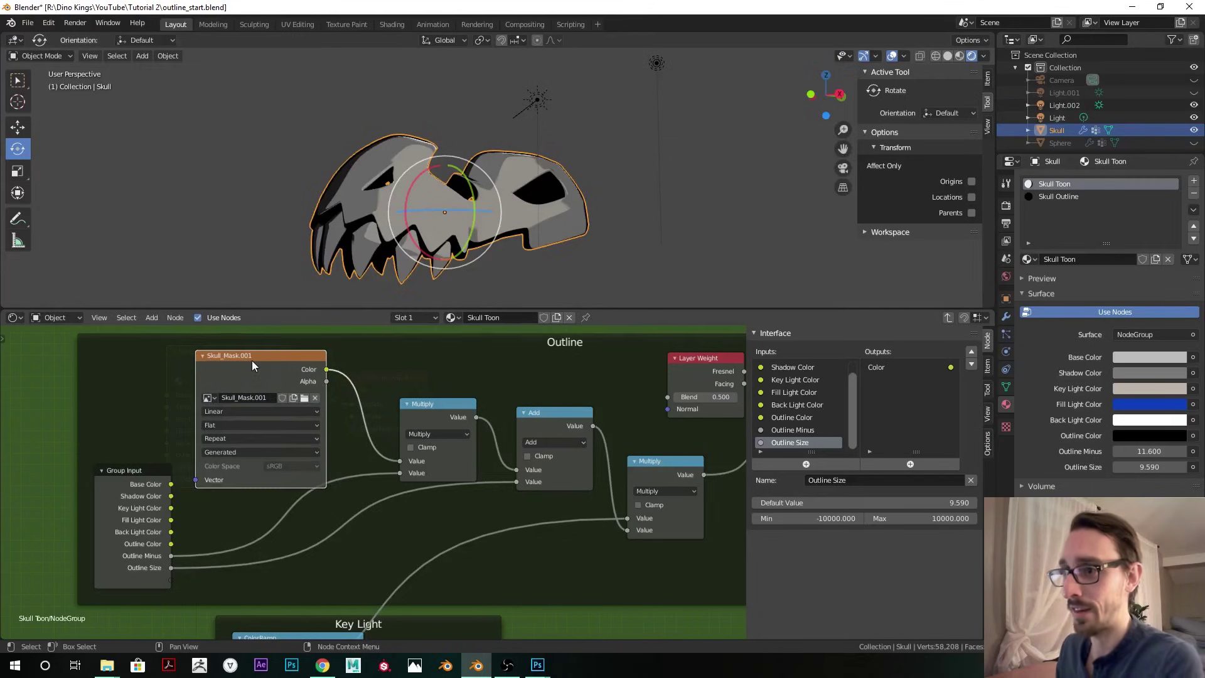
key(x)
- Link a new Group Input socket to the first Multiply's first value and name it Outline Mask
drag(175, 583, 389, 450)
drag(185, 583, 404, 457)
scroll(186, 564, up, 2)
click(865, 480)
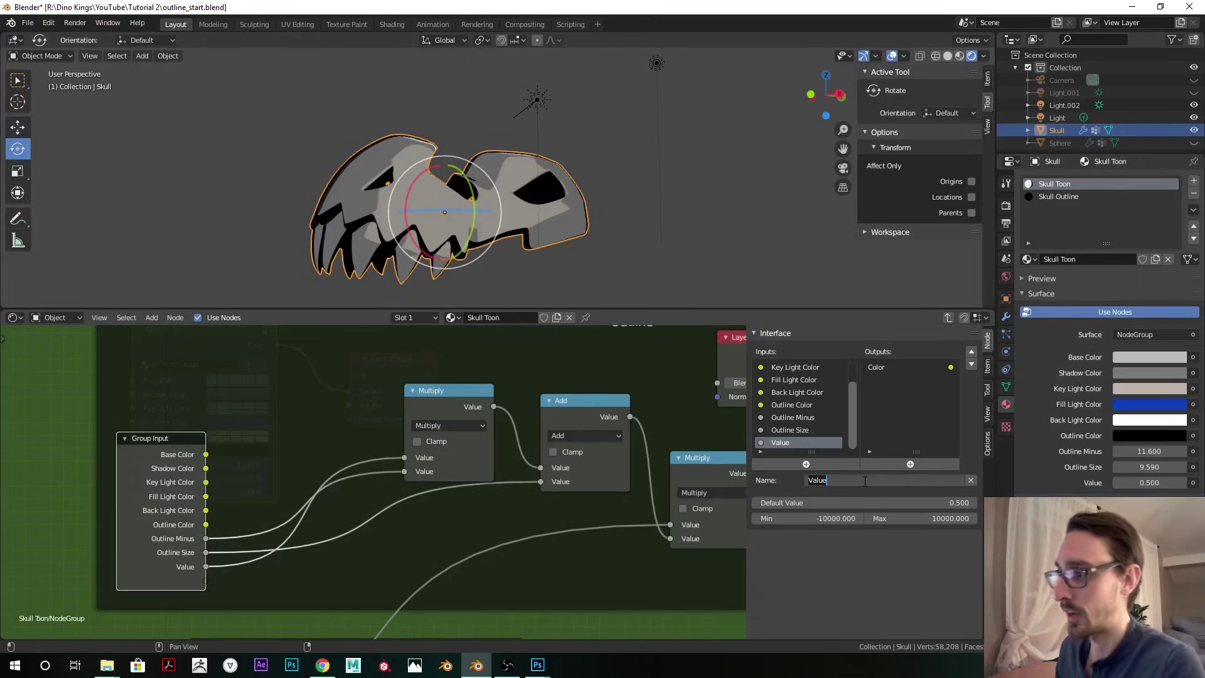
text(Outline Mask)
key(Return)
- Leave the node group and add an Image Texture node beside it in the Skull Toon material
scroll(446, 451, down, 3)
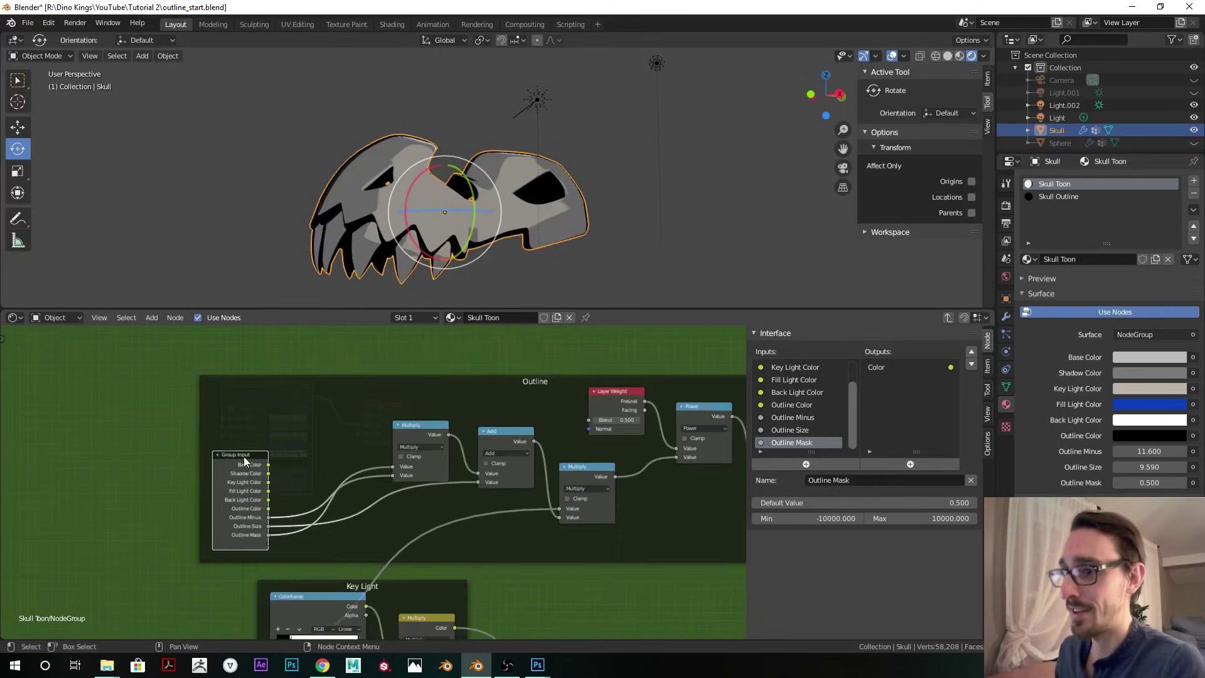
scroll(445, 450, down, 5)
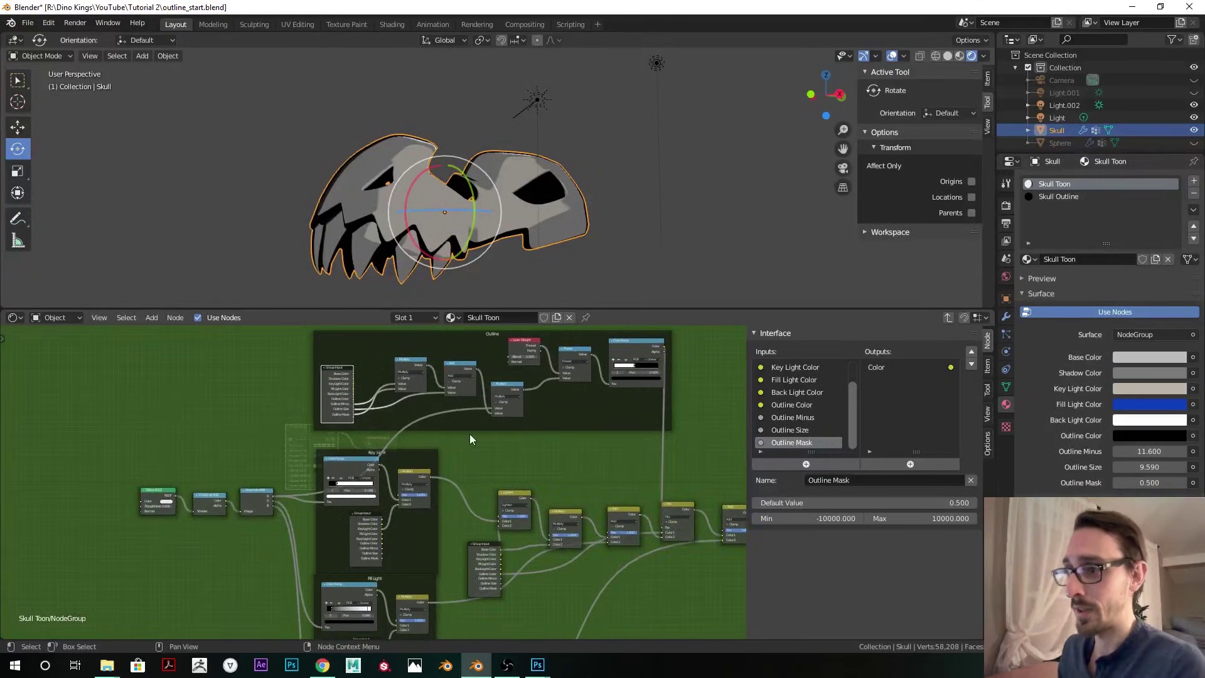
key(Tab)
scroll(464, 434, up, 6)
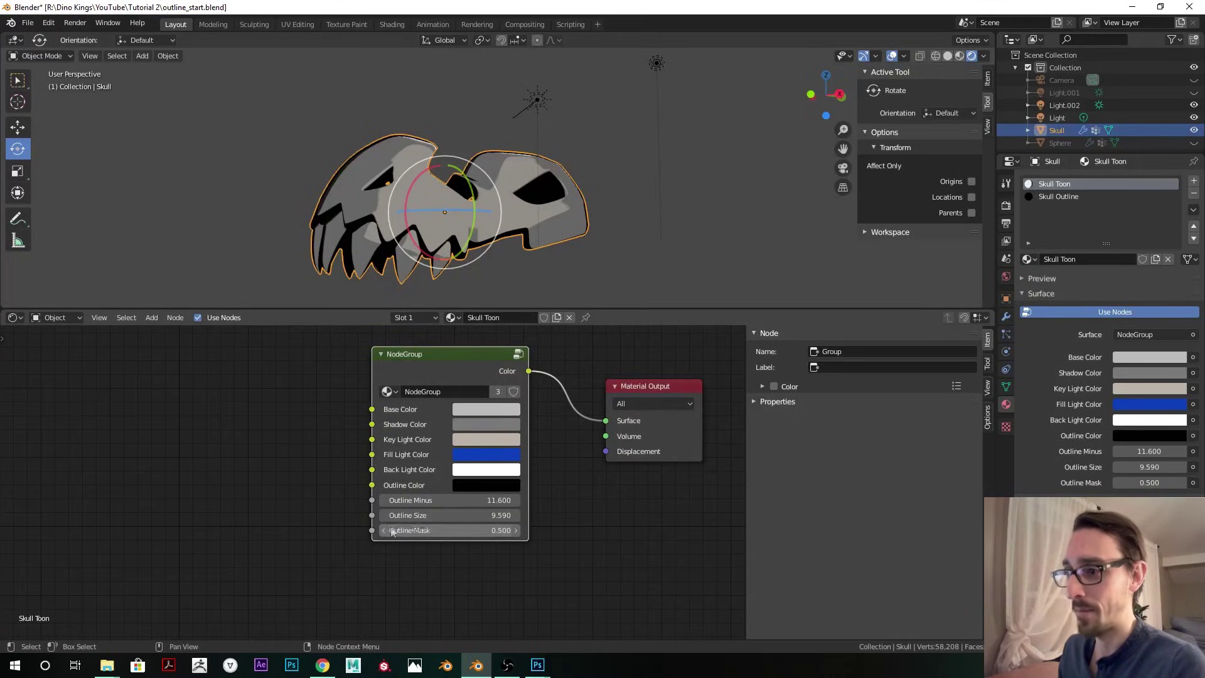
scroll(333, 542, down, 2)
key(shift+a)
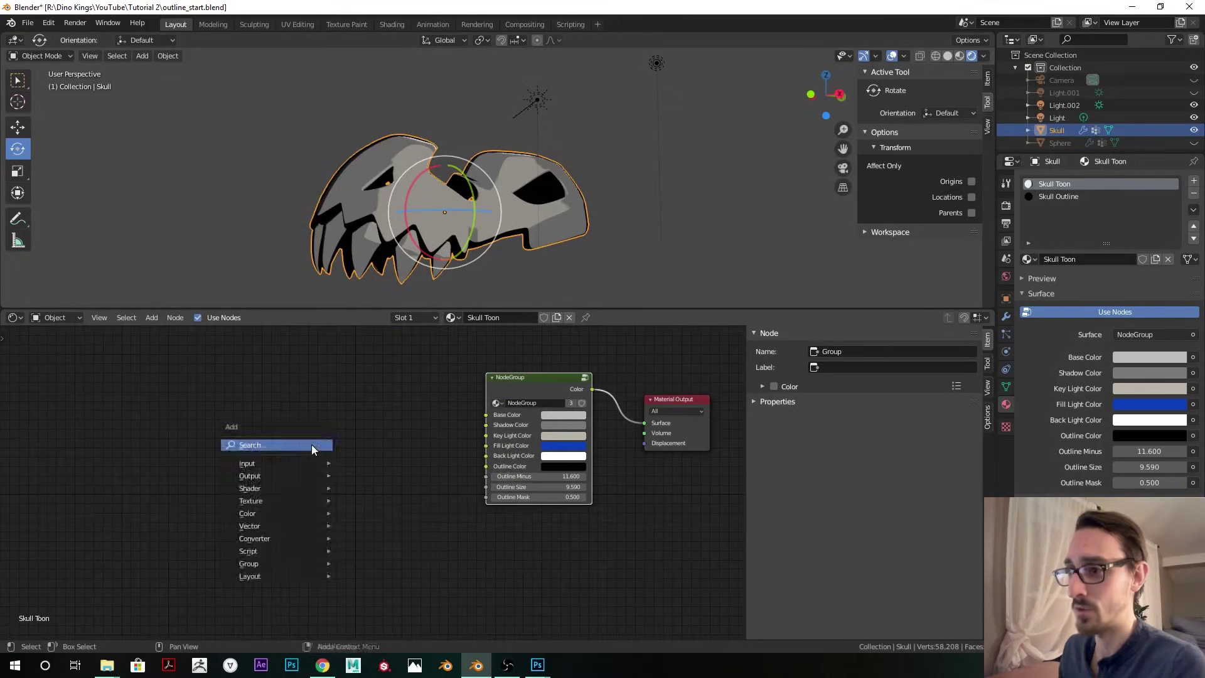
click(312, 445)
text(image)
click(377, 462)
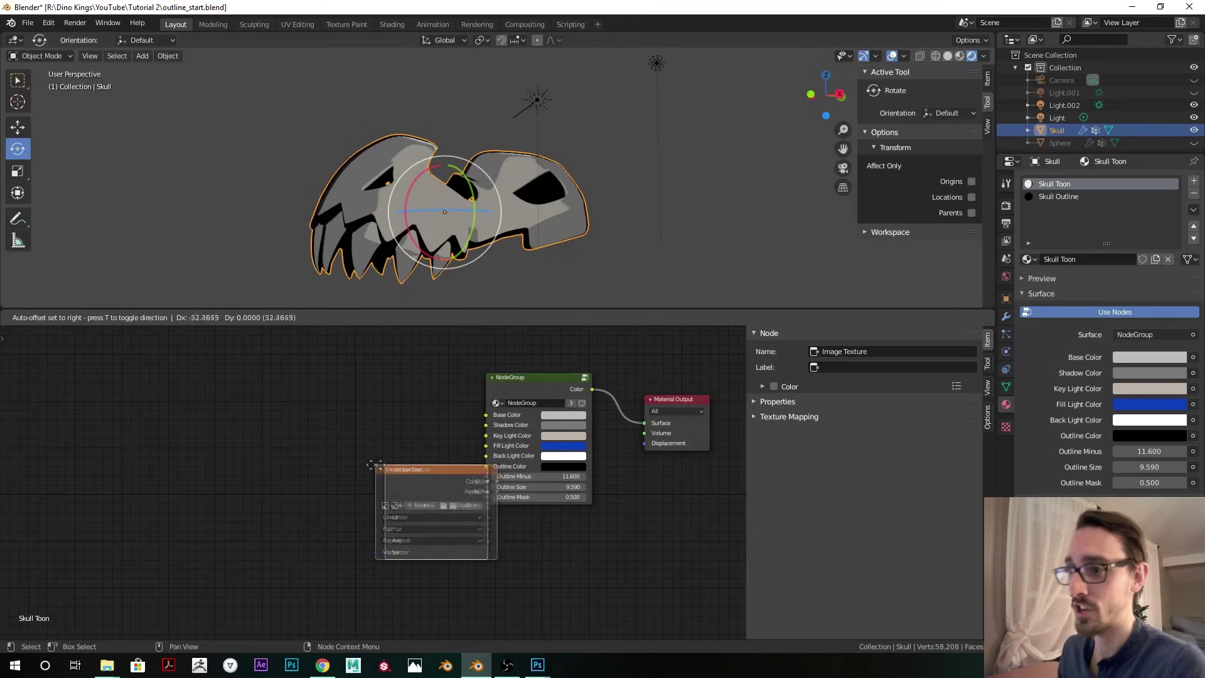
click(370, 465)
- Load Skull_Mask into the Image Texture, connect its Color to Outline Mask, and select the node group
scroll(377, 484, up, 2)
click(223, 469)
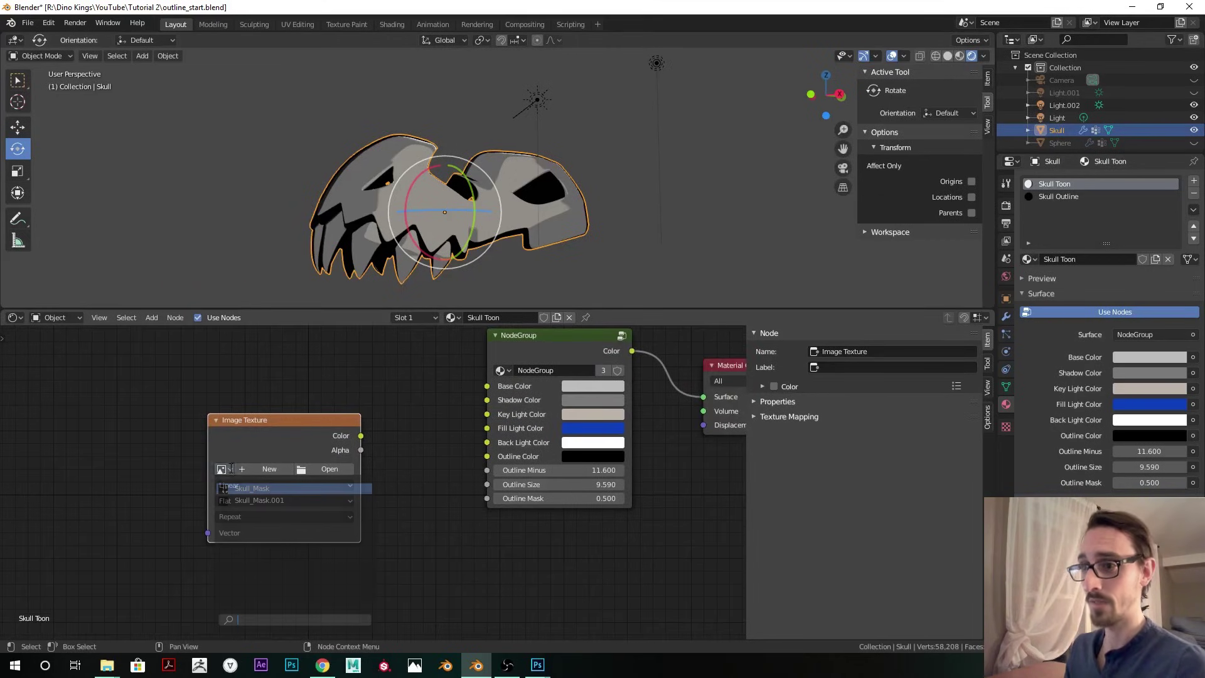
click(268, 489)
middle_drag(272, 492, 237, 509)
drag(327, 452, 453, 514)
drag(251, 436, 314, 463)
scroll(436, 447, down, 1)
scroll(436, 447, down, 2)
click(418, 465)
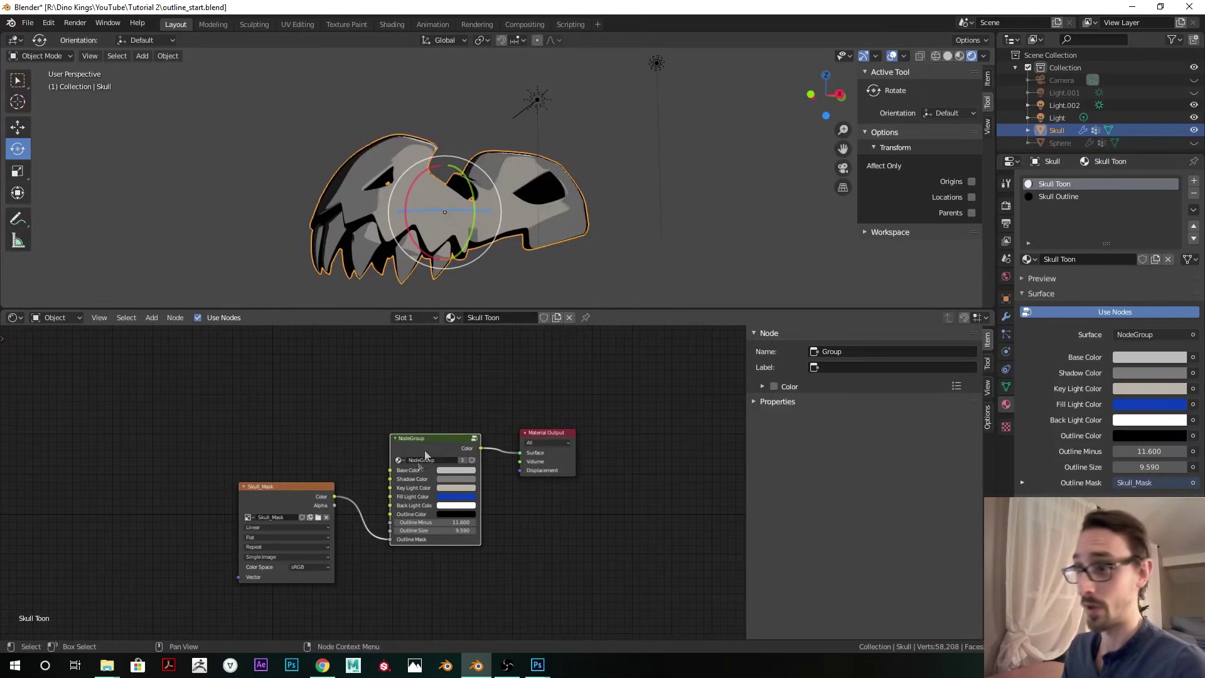
scroll(415, 458, up, 2)
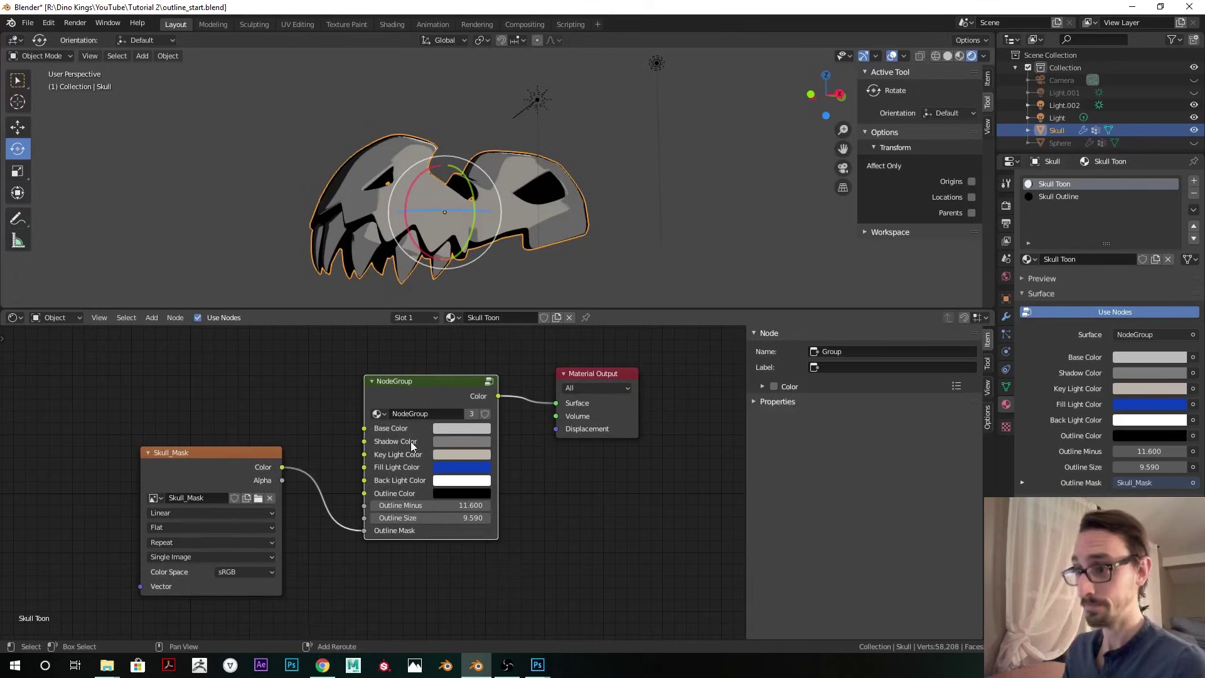
- Set the Skull Toon material's Outline Size to 5.49 and Outline Minus to 11.4
scroll(1105, 324, down, 2)
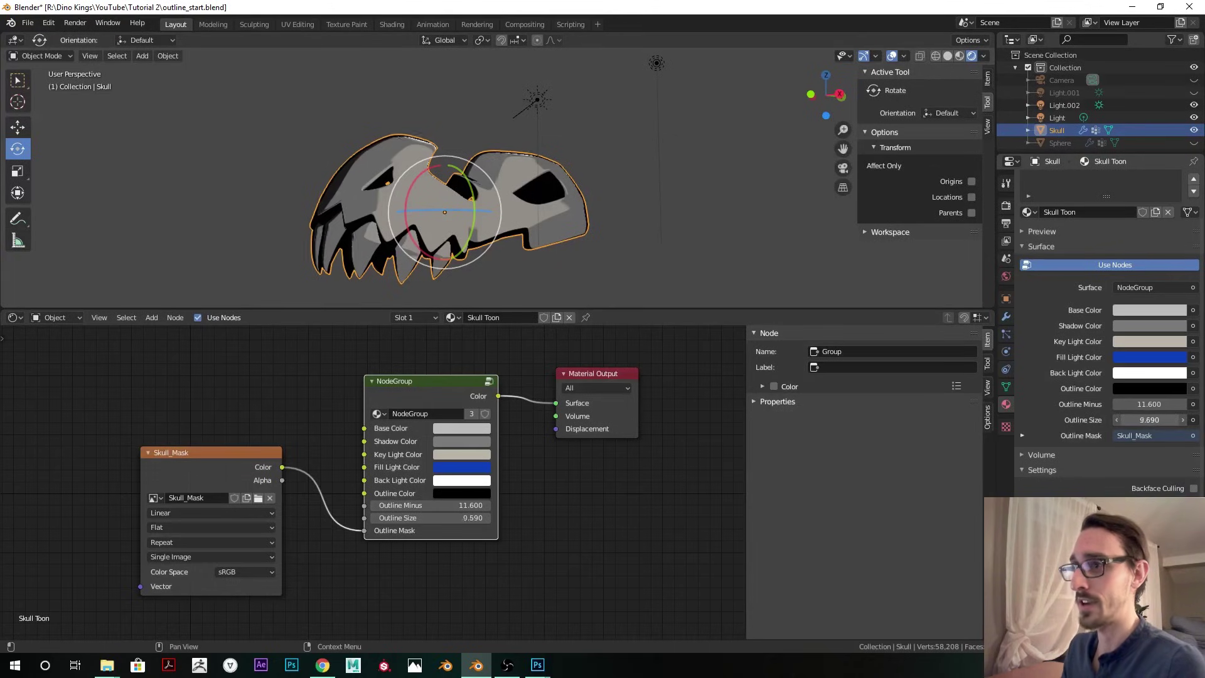
middle_drag(589, 231, 602, 231)
drag(1149, 419, 1060, 419)
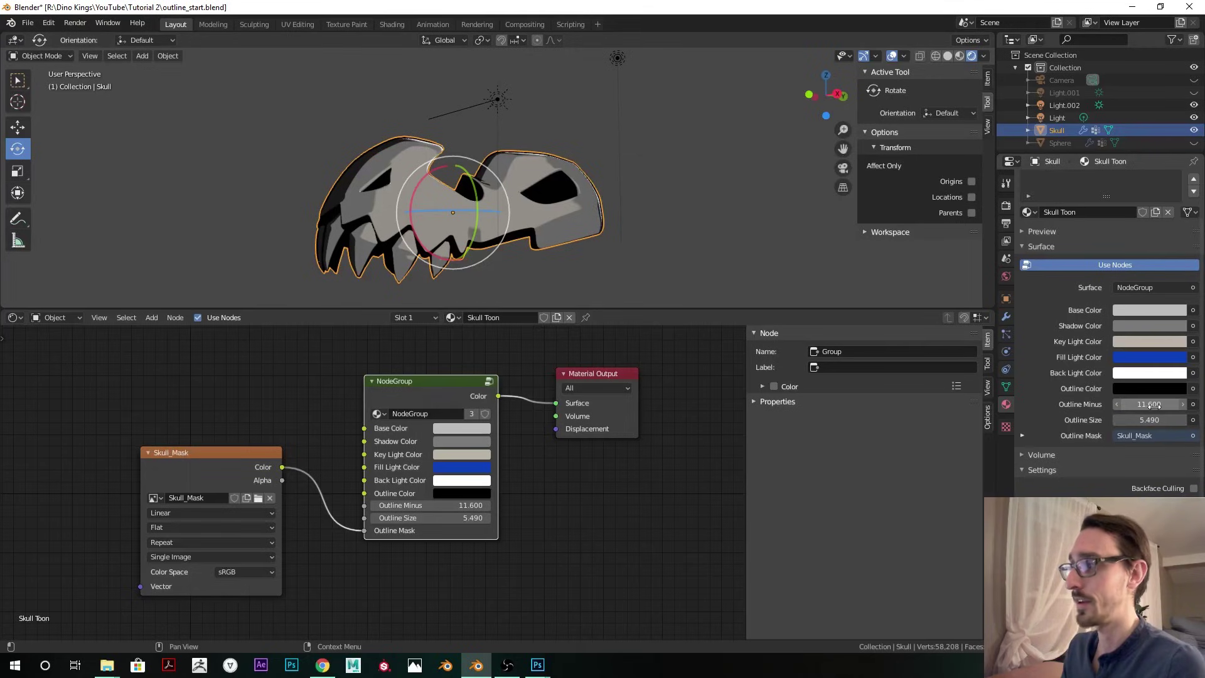
drag(1157, 405, 1152, 405)
- Move the point light close to the skull to test the outline, and reselect the skull
middle_drag(706, 234, 702, 93)
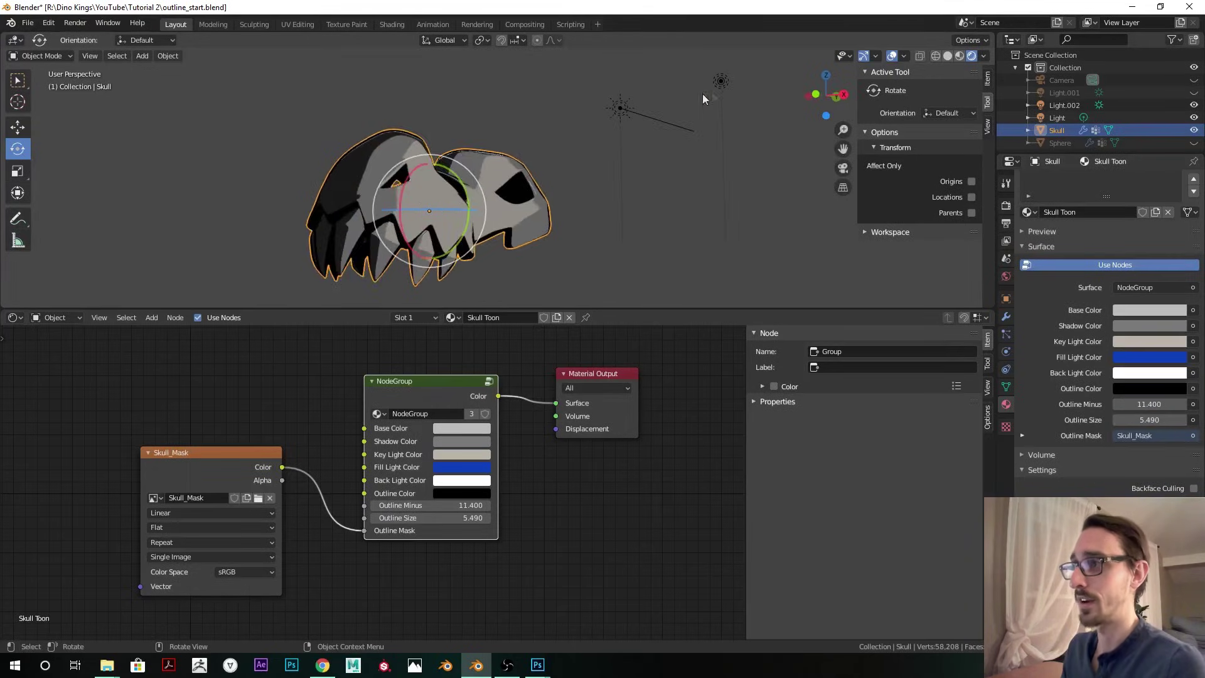
click(719, 82)
key(g)
click(522, 216)
middle_drag(523, 219, 498, 208)
click(499, 208)
- Set Outline Minus to 21.2 and test another Outline Color before returning it to black
mouse_move(1141, 403)
mouse_down()
mouse_move(1124, 403)
mouse_move(1161, 404)
mouse_up()
middle_drag(611, 215, 540, 213)
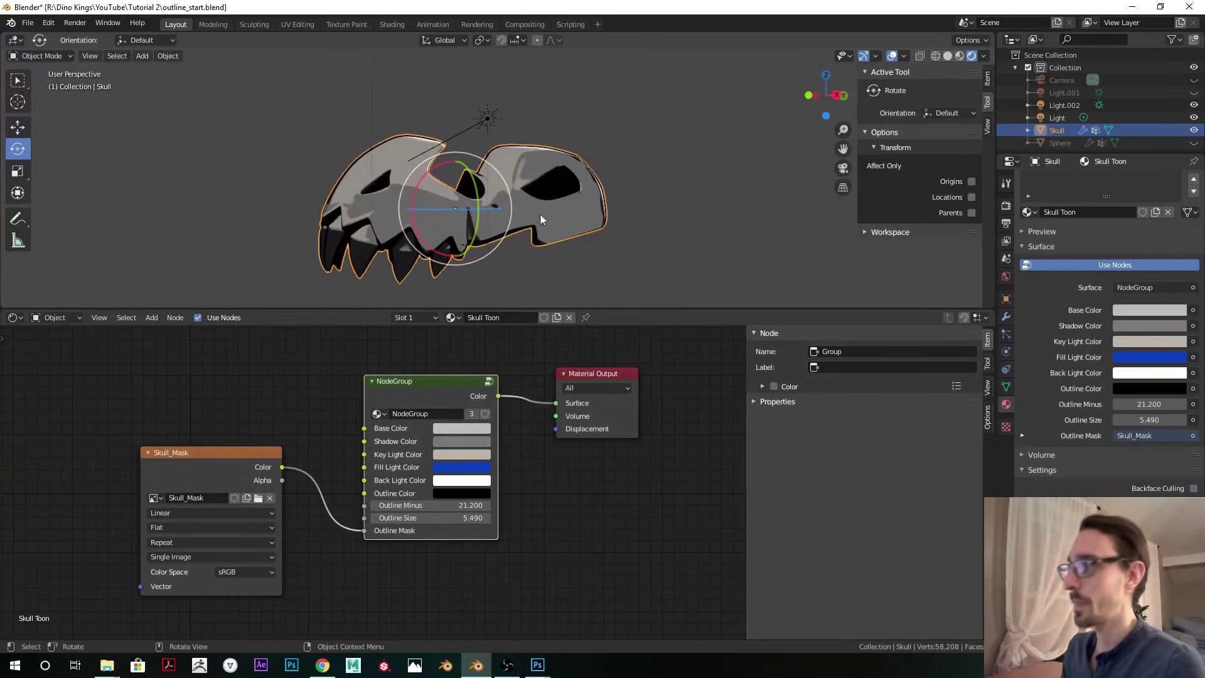
click(1126, 389)
drag(1176, 270, 1176, 303)
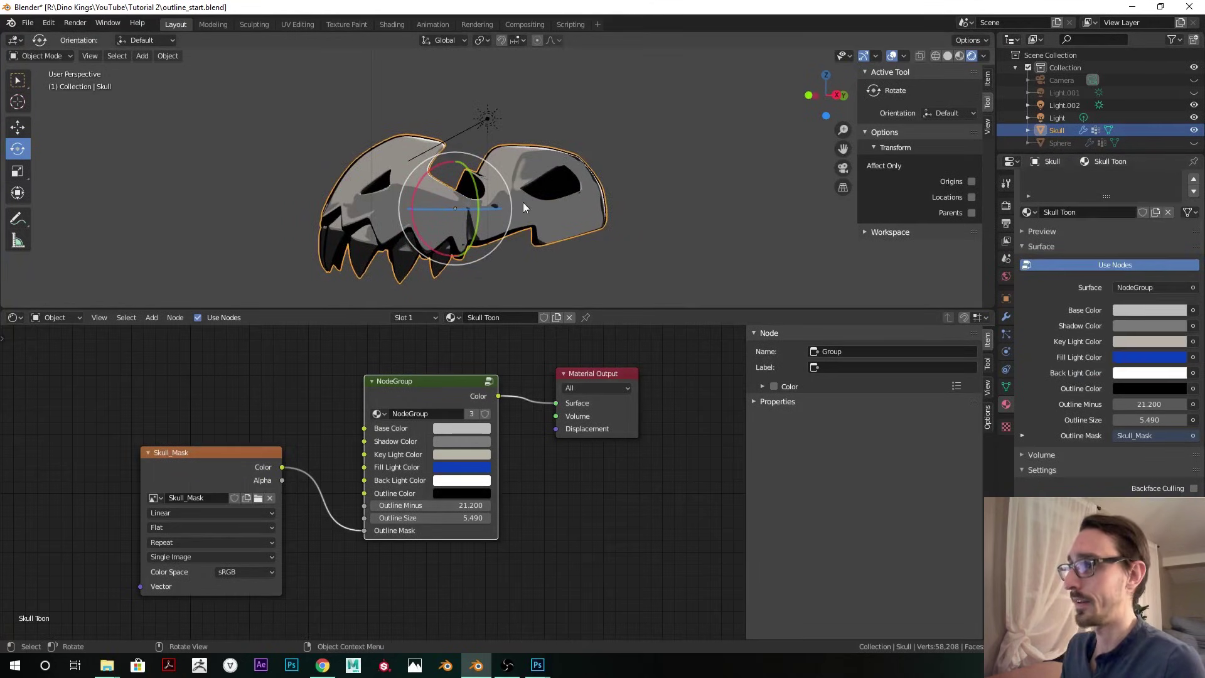
- Move the point light above the back of the skull and inspect the outline's response
click(699, 187)
middle_drag(621, 188, 455, 134)
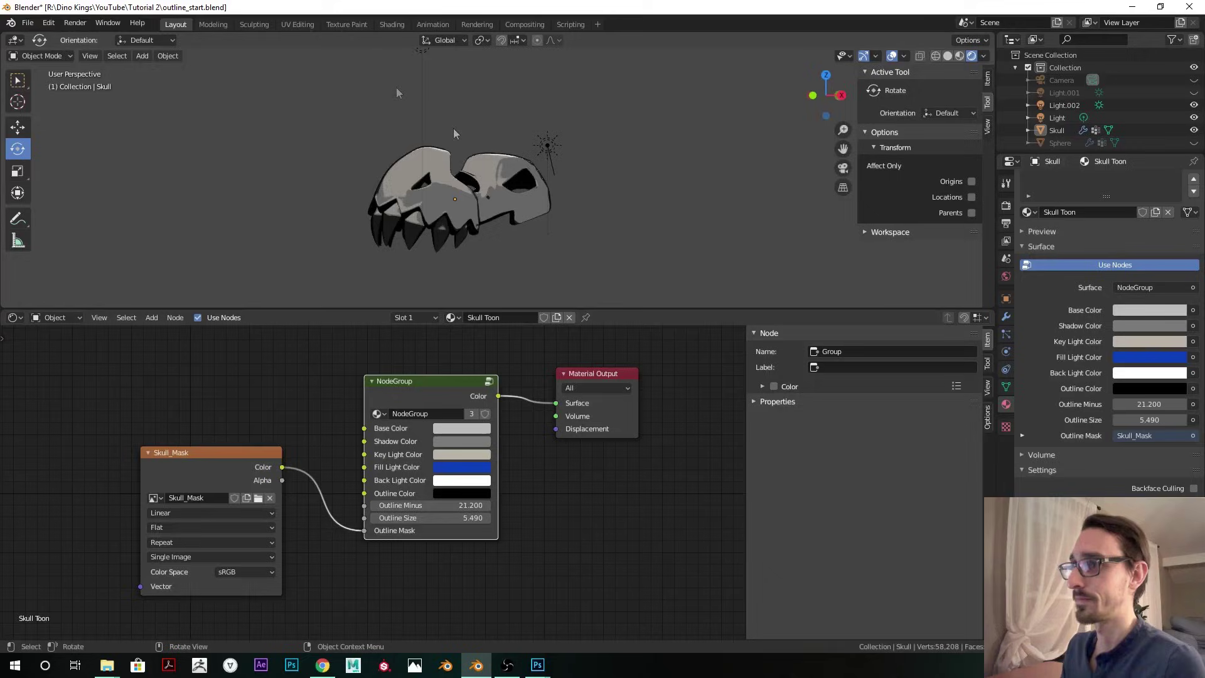
click(428, 55)
key(g)
click(604, 116)
scroll(641, 179, up, 2)
middle_drag(668, 174, 616, 177)
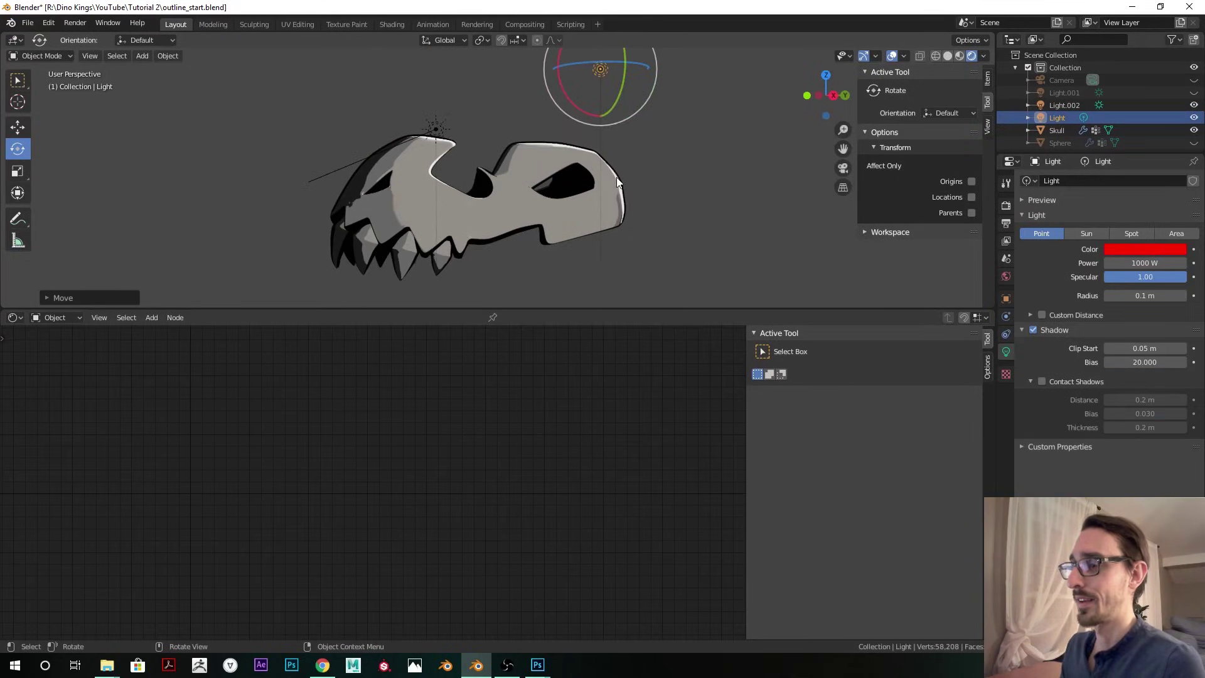